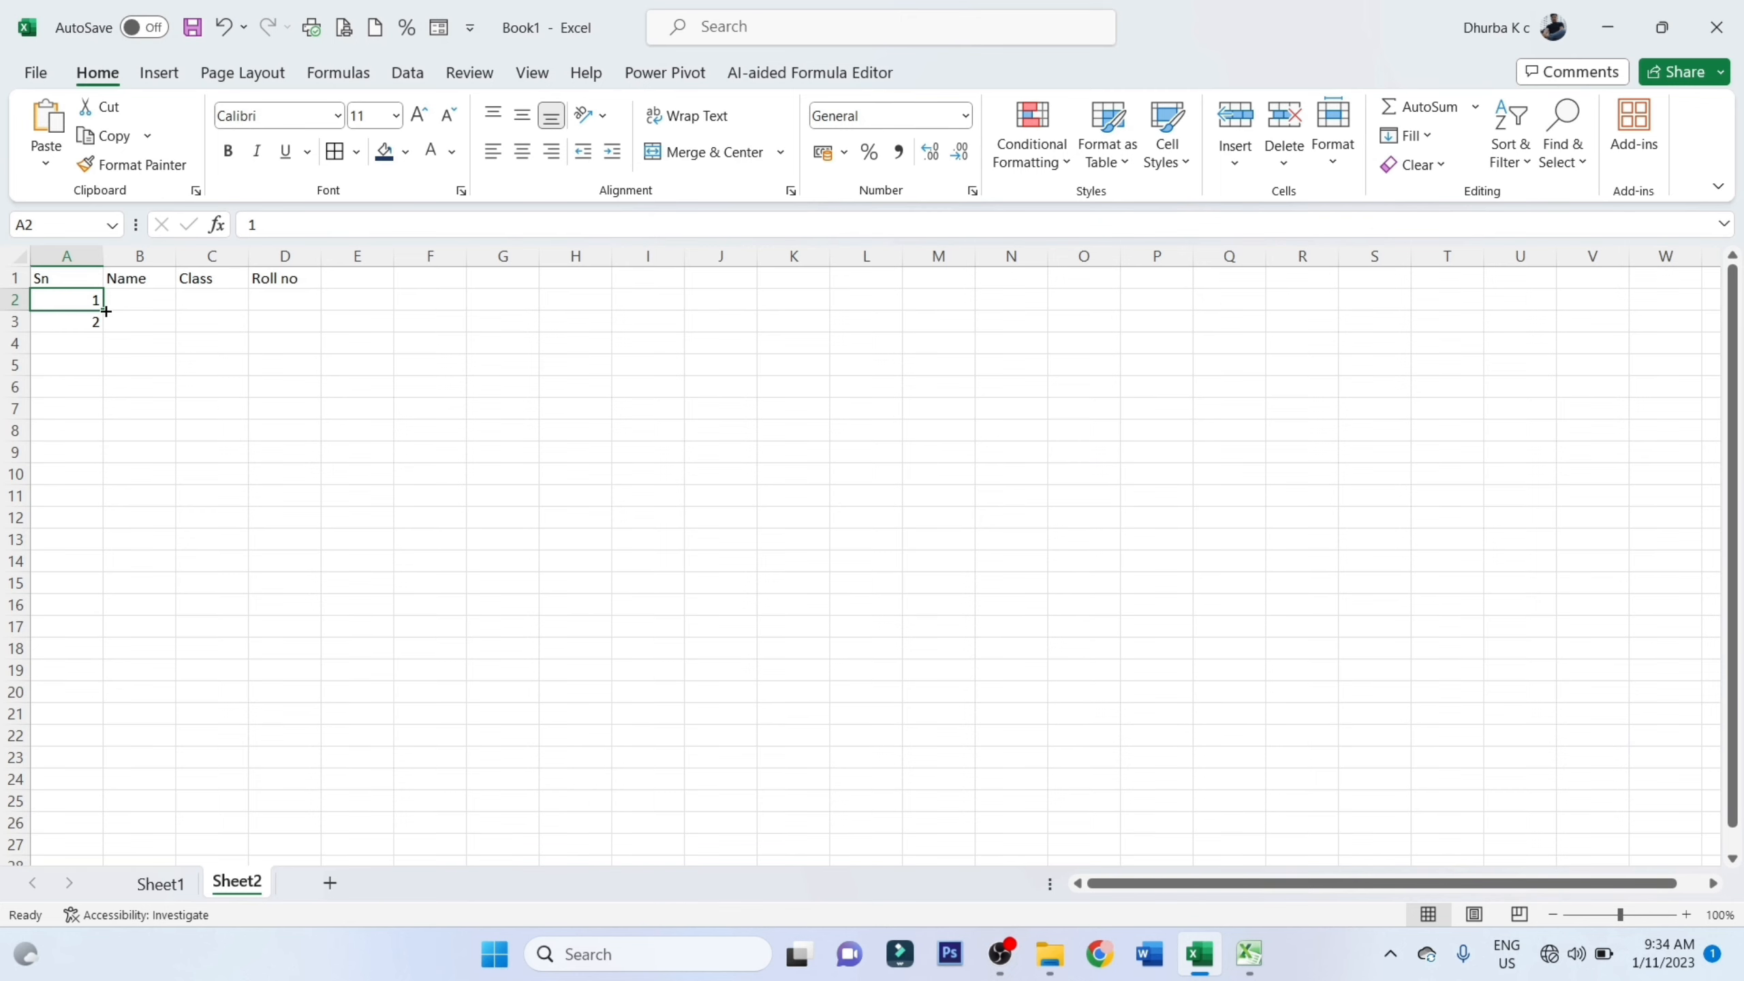
Fill the serial numbers from 1 to 6 in A2:A7 and enter a student's full name in B2
drag(106, 312, 128, 414)
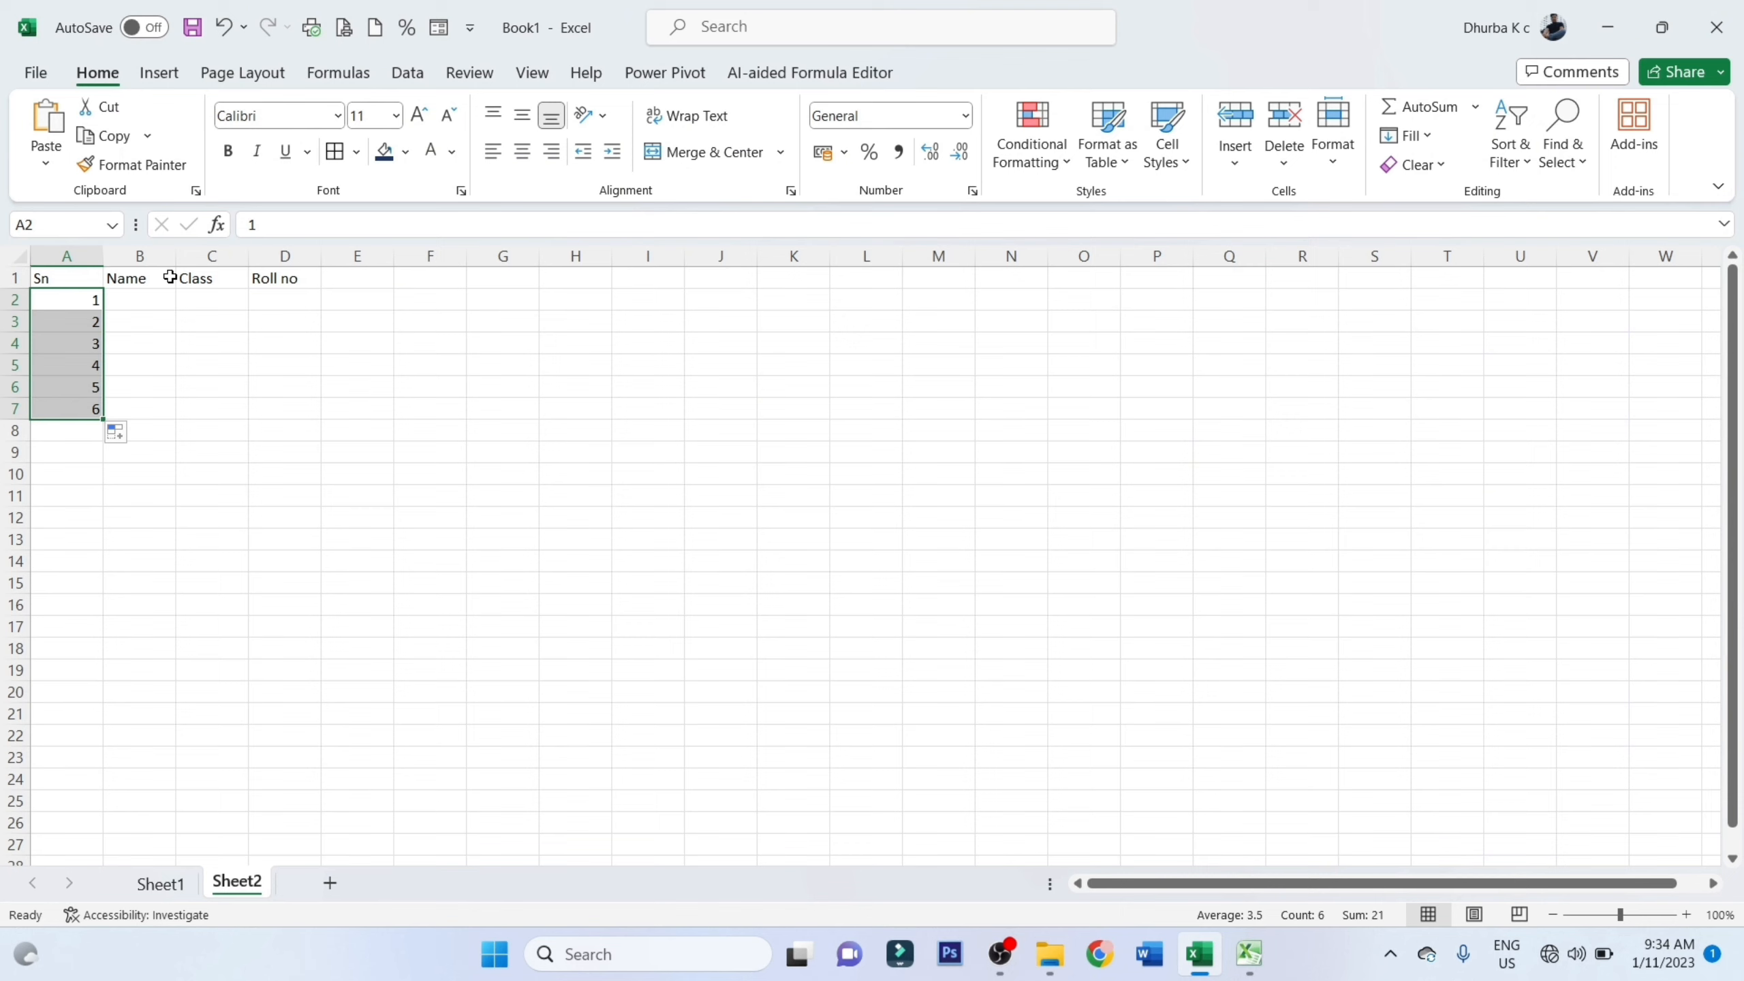
click(147, 296)
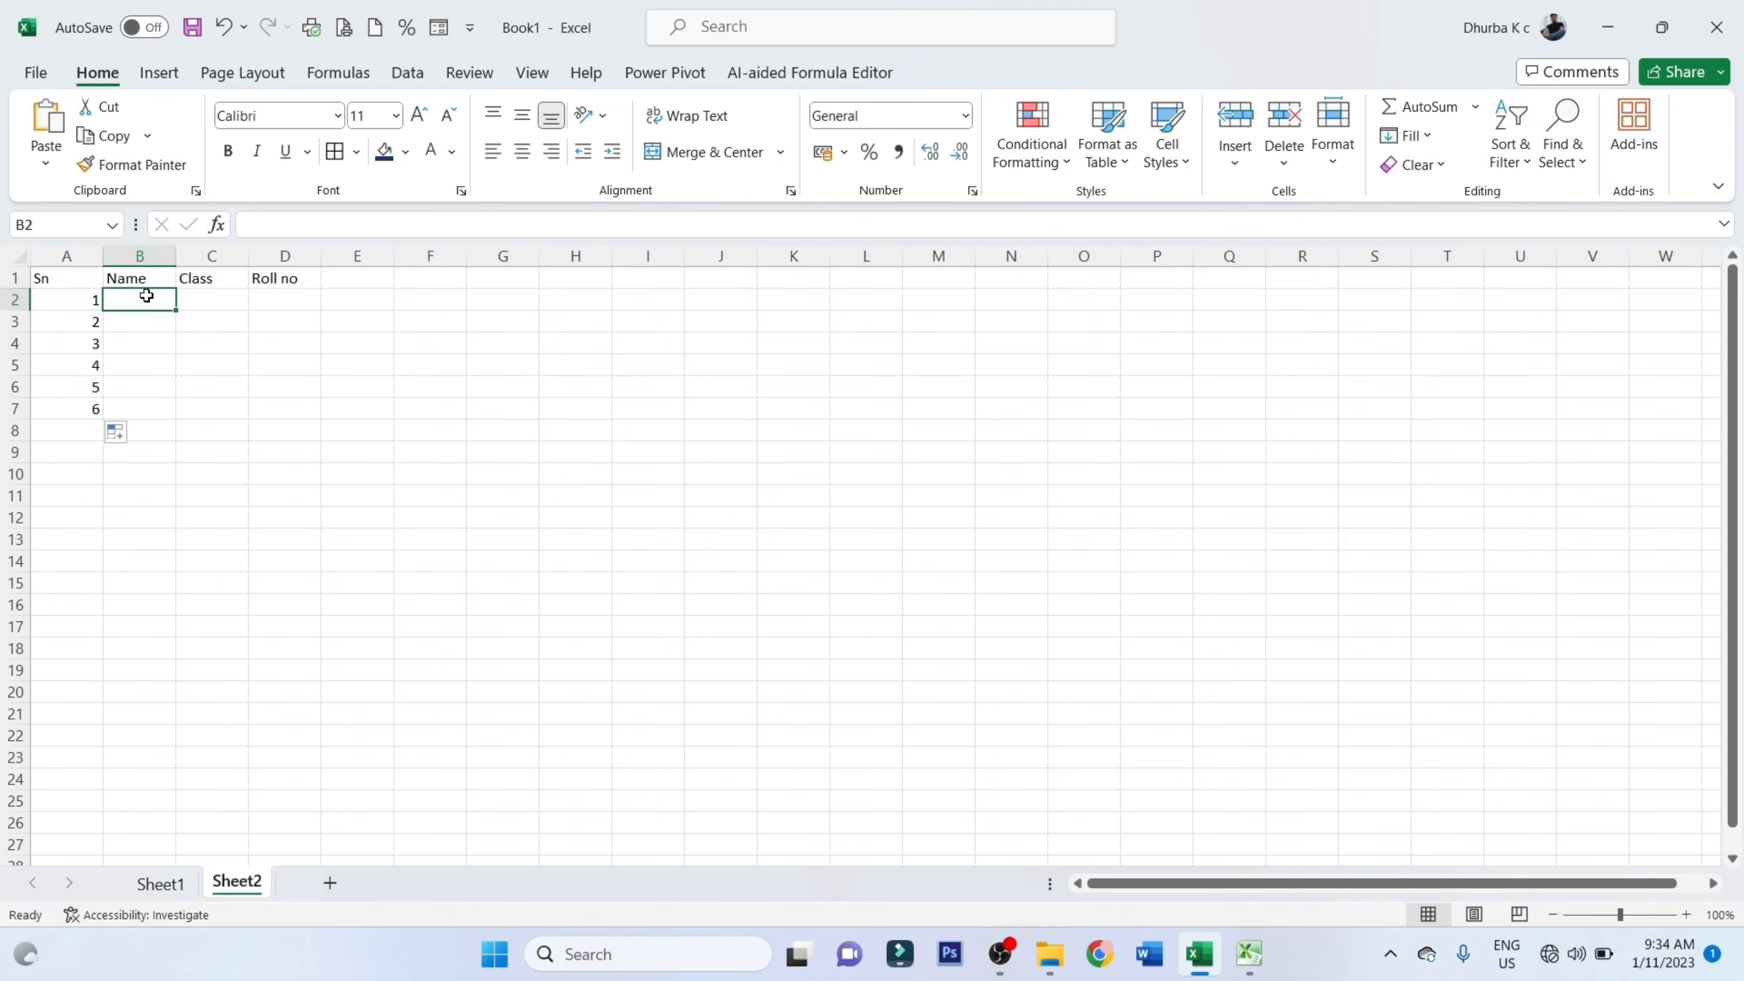
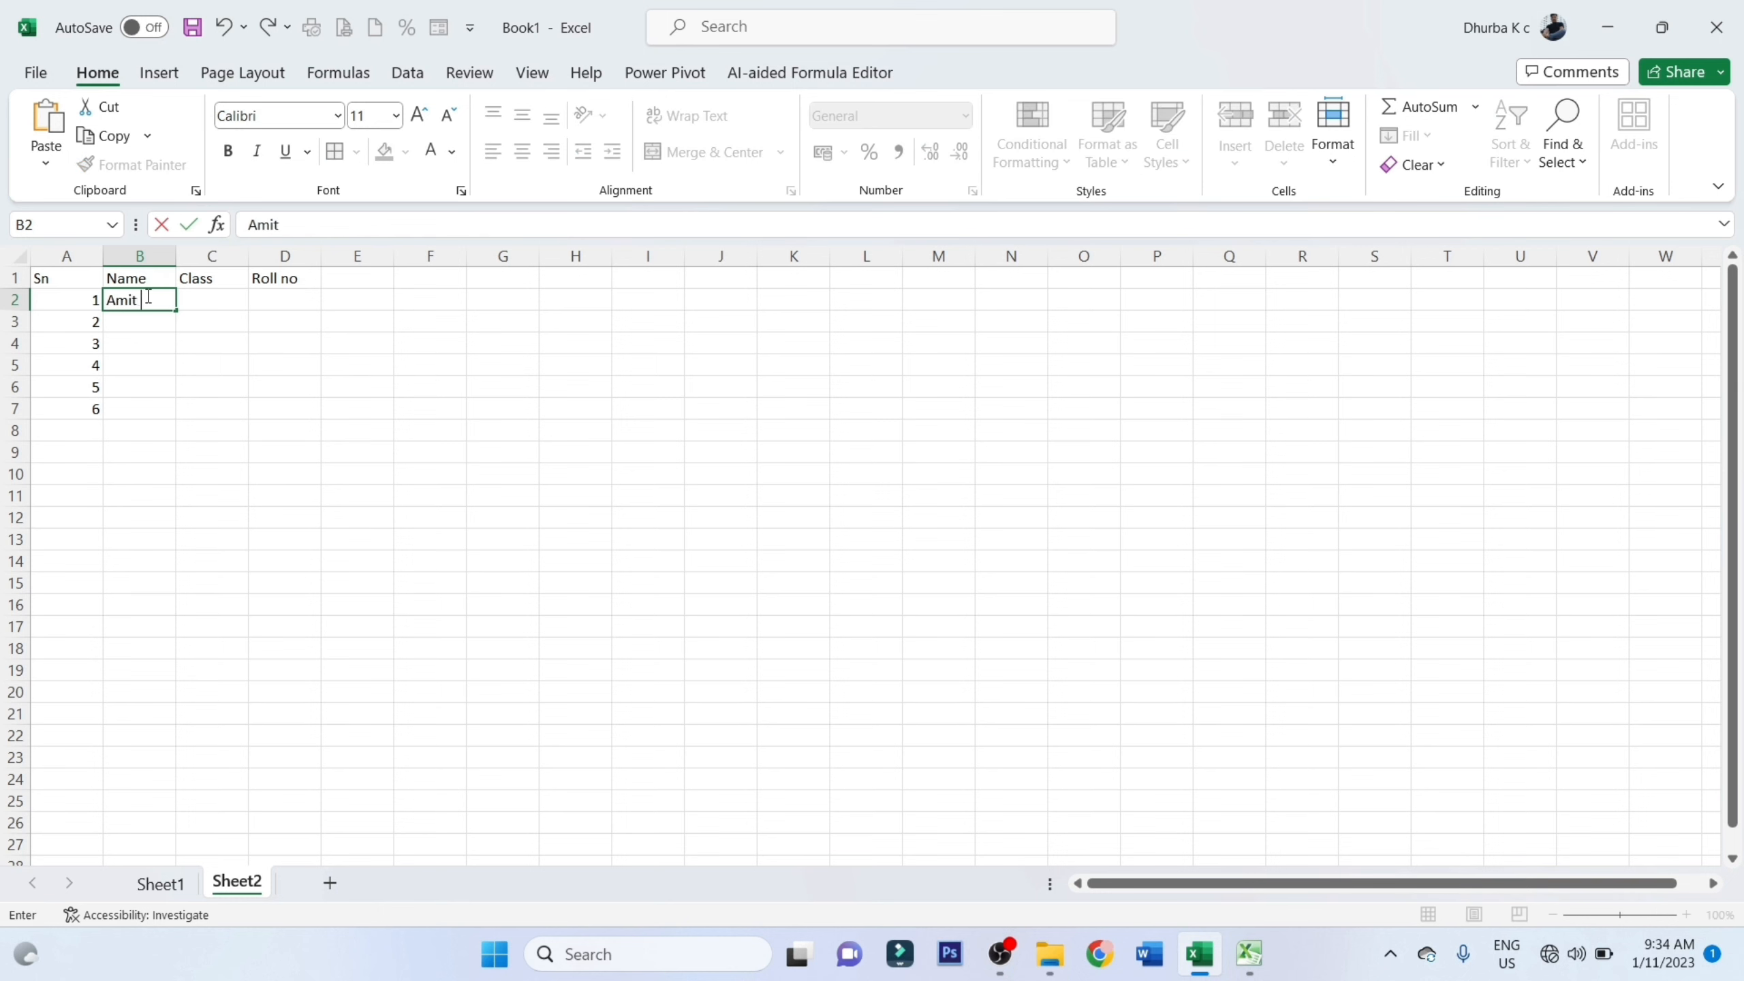
key(Return)
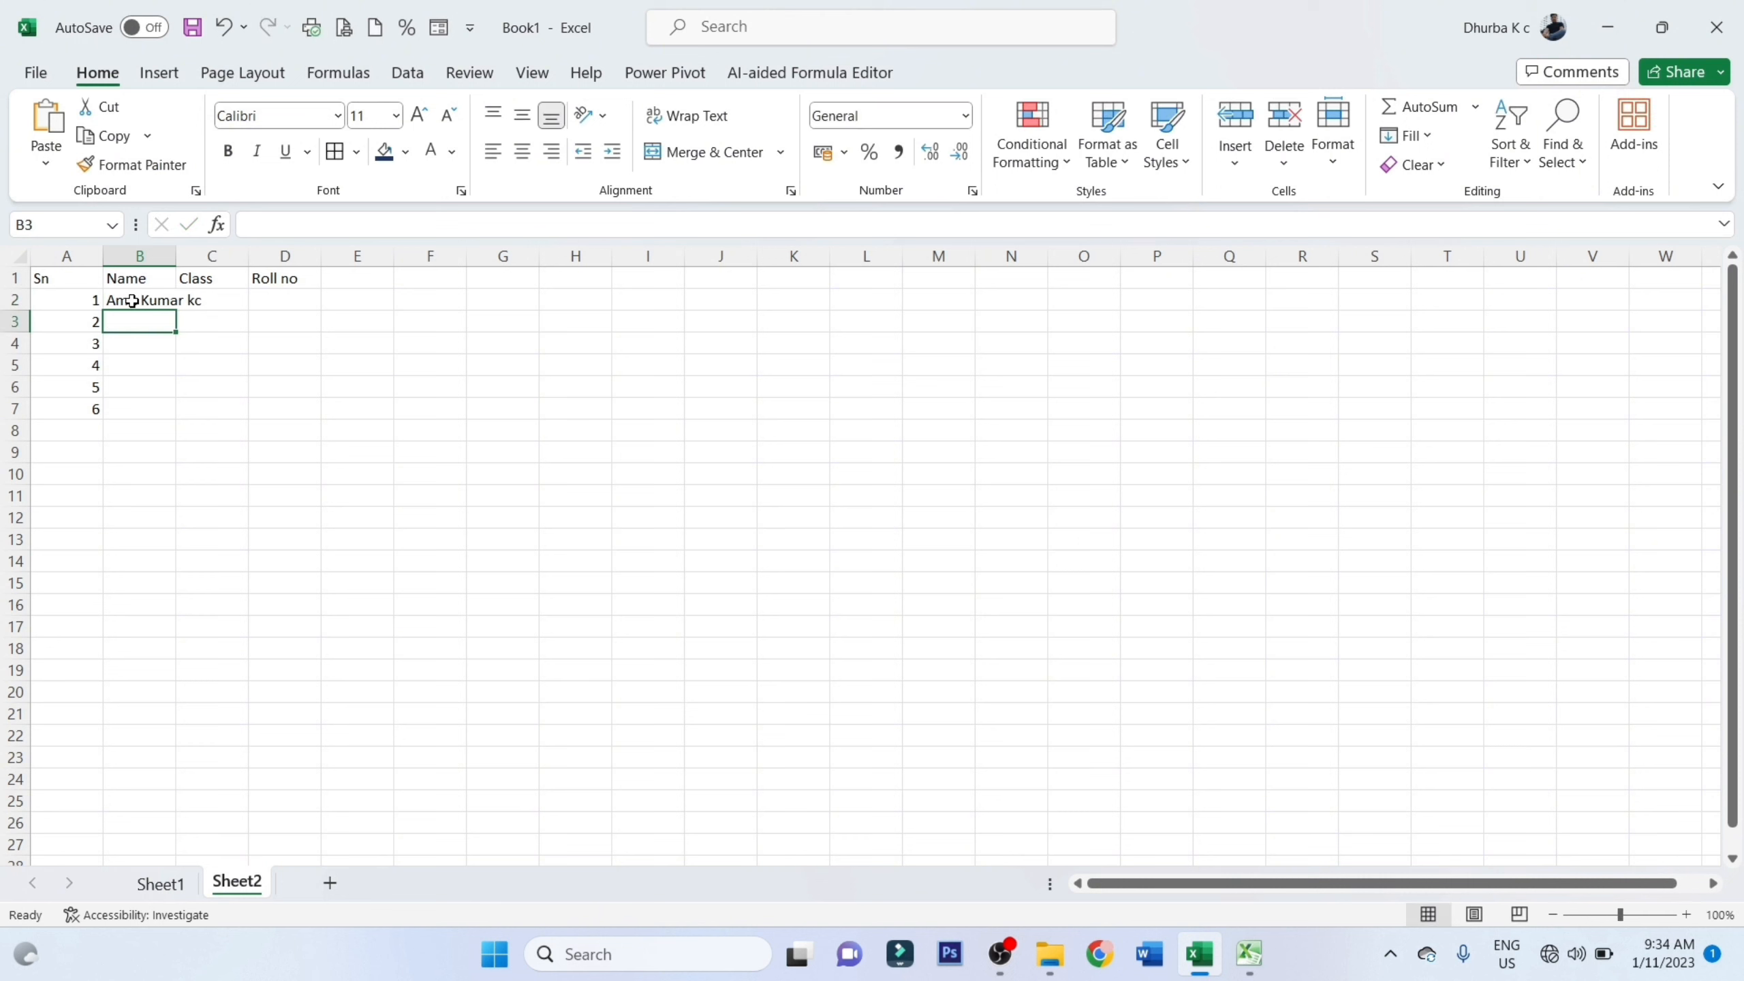
Enter 10 as the class in C2 and autofit the Name and Class columns to their contents
double_click(175, 259)
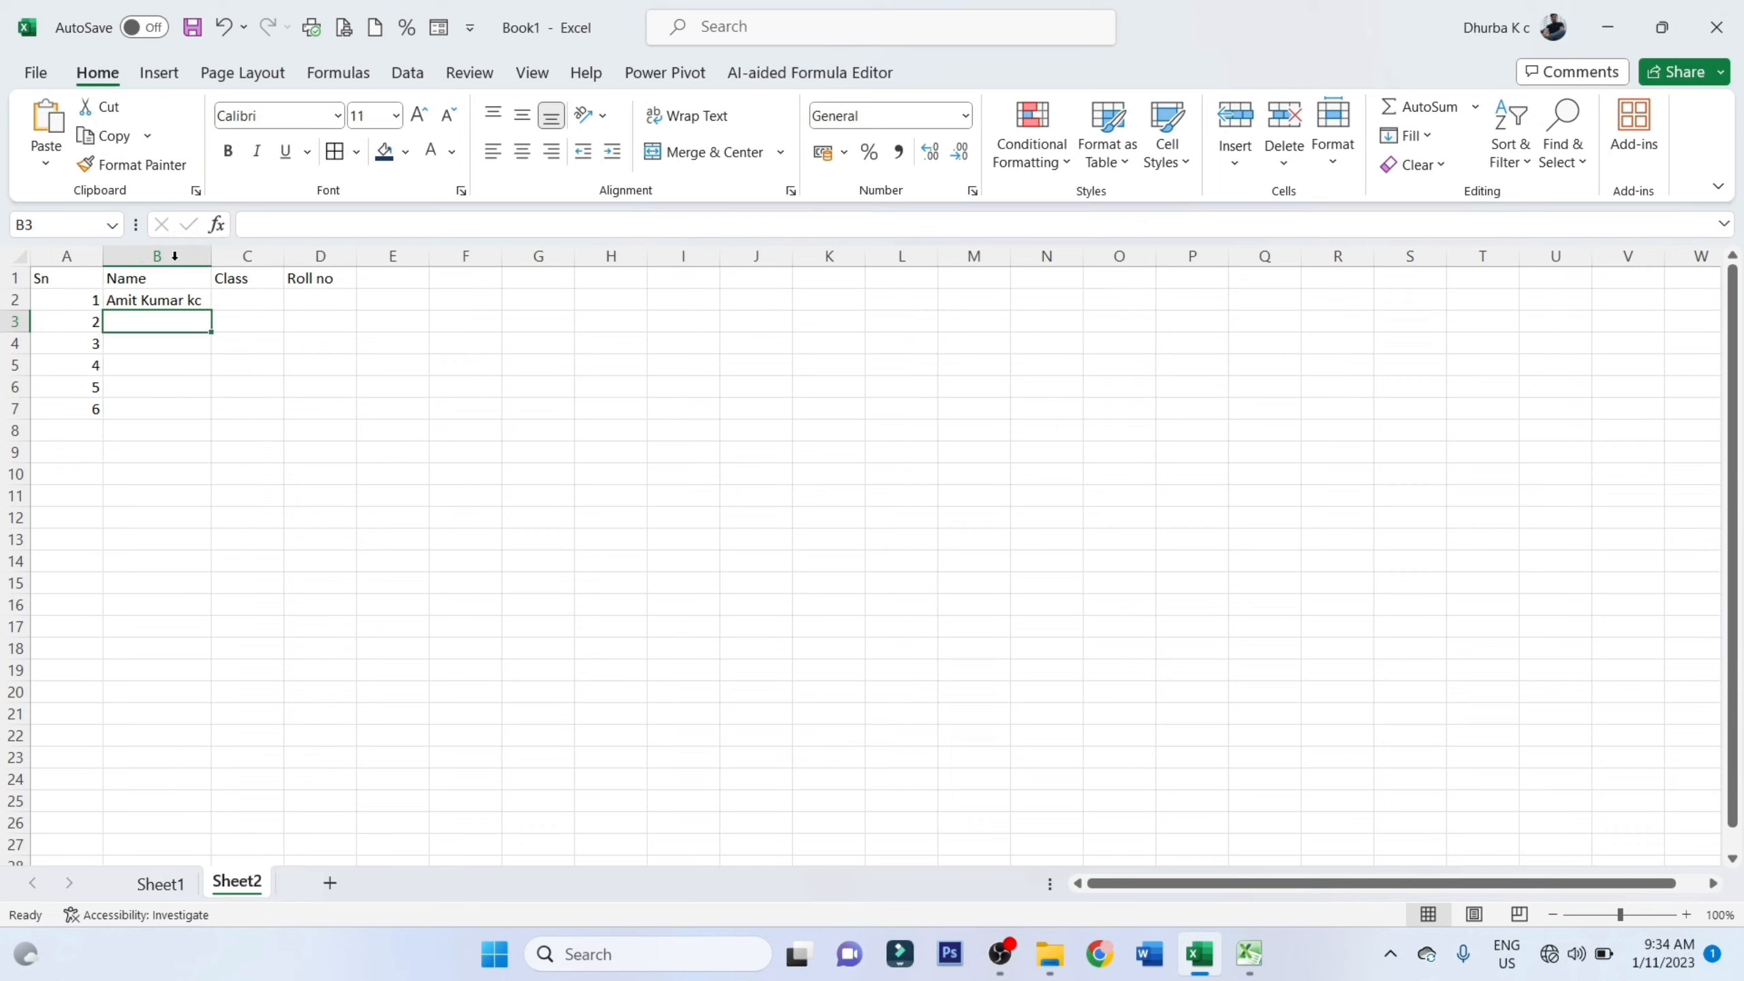
click(230, 296)
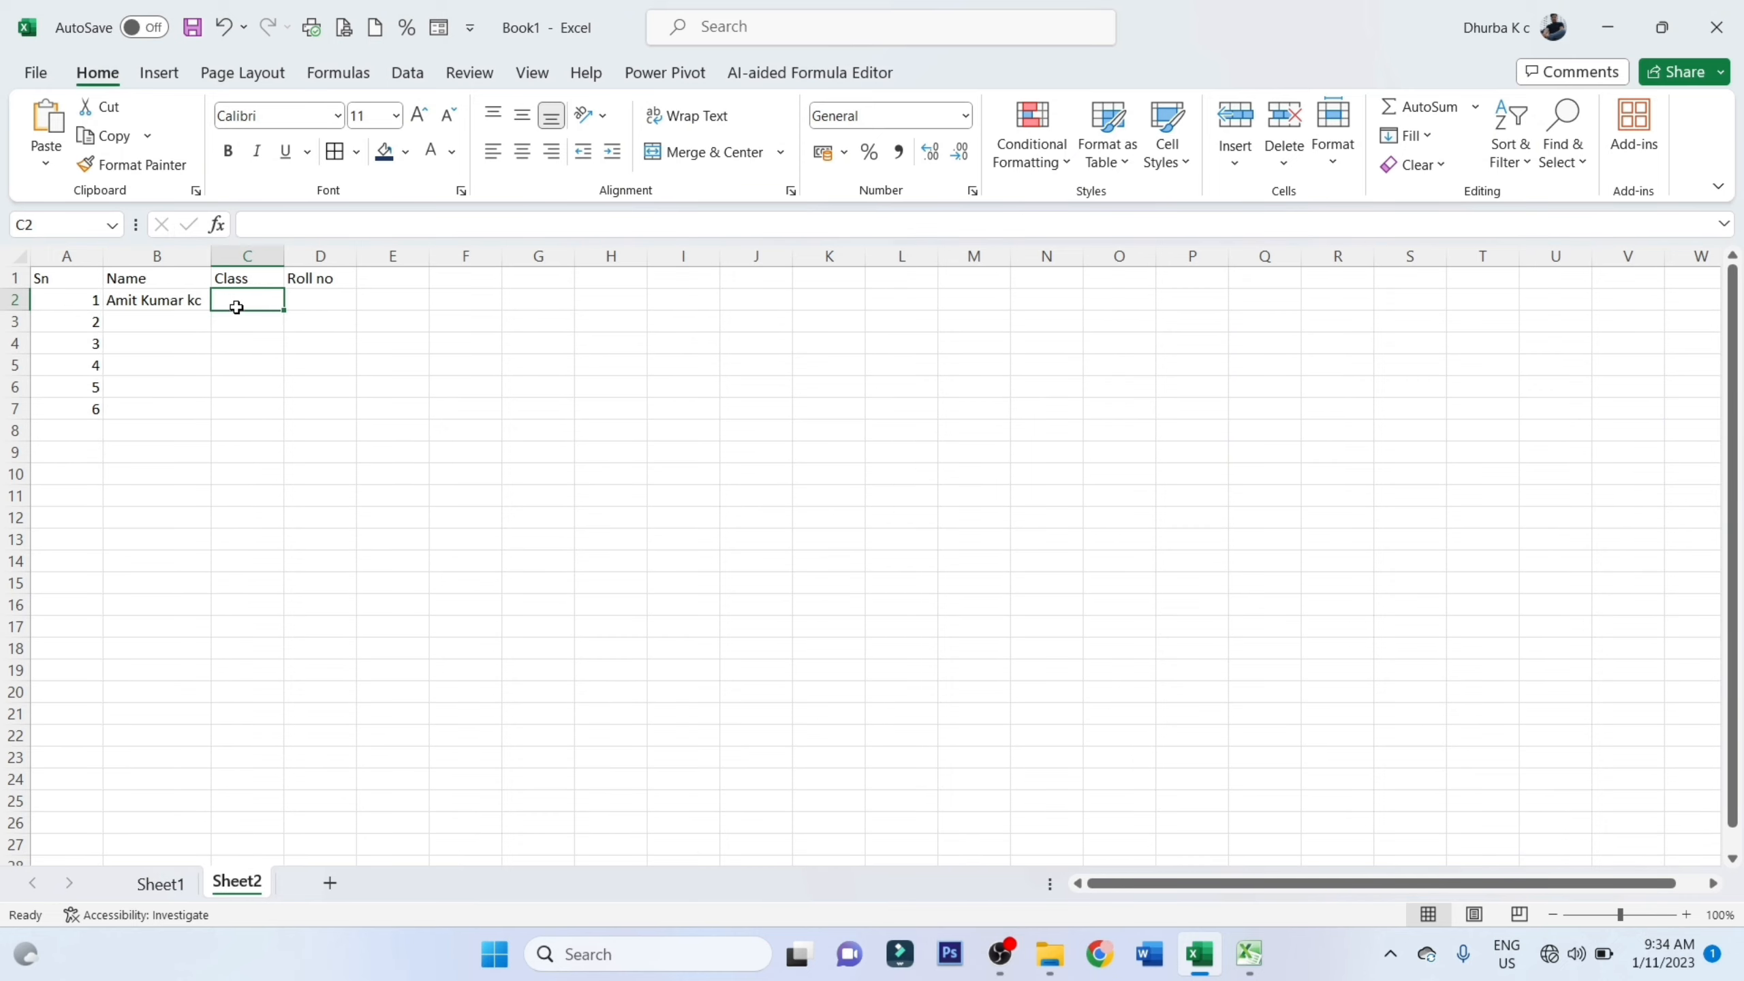
text(10)
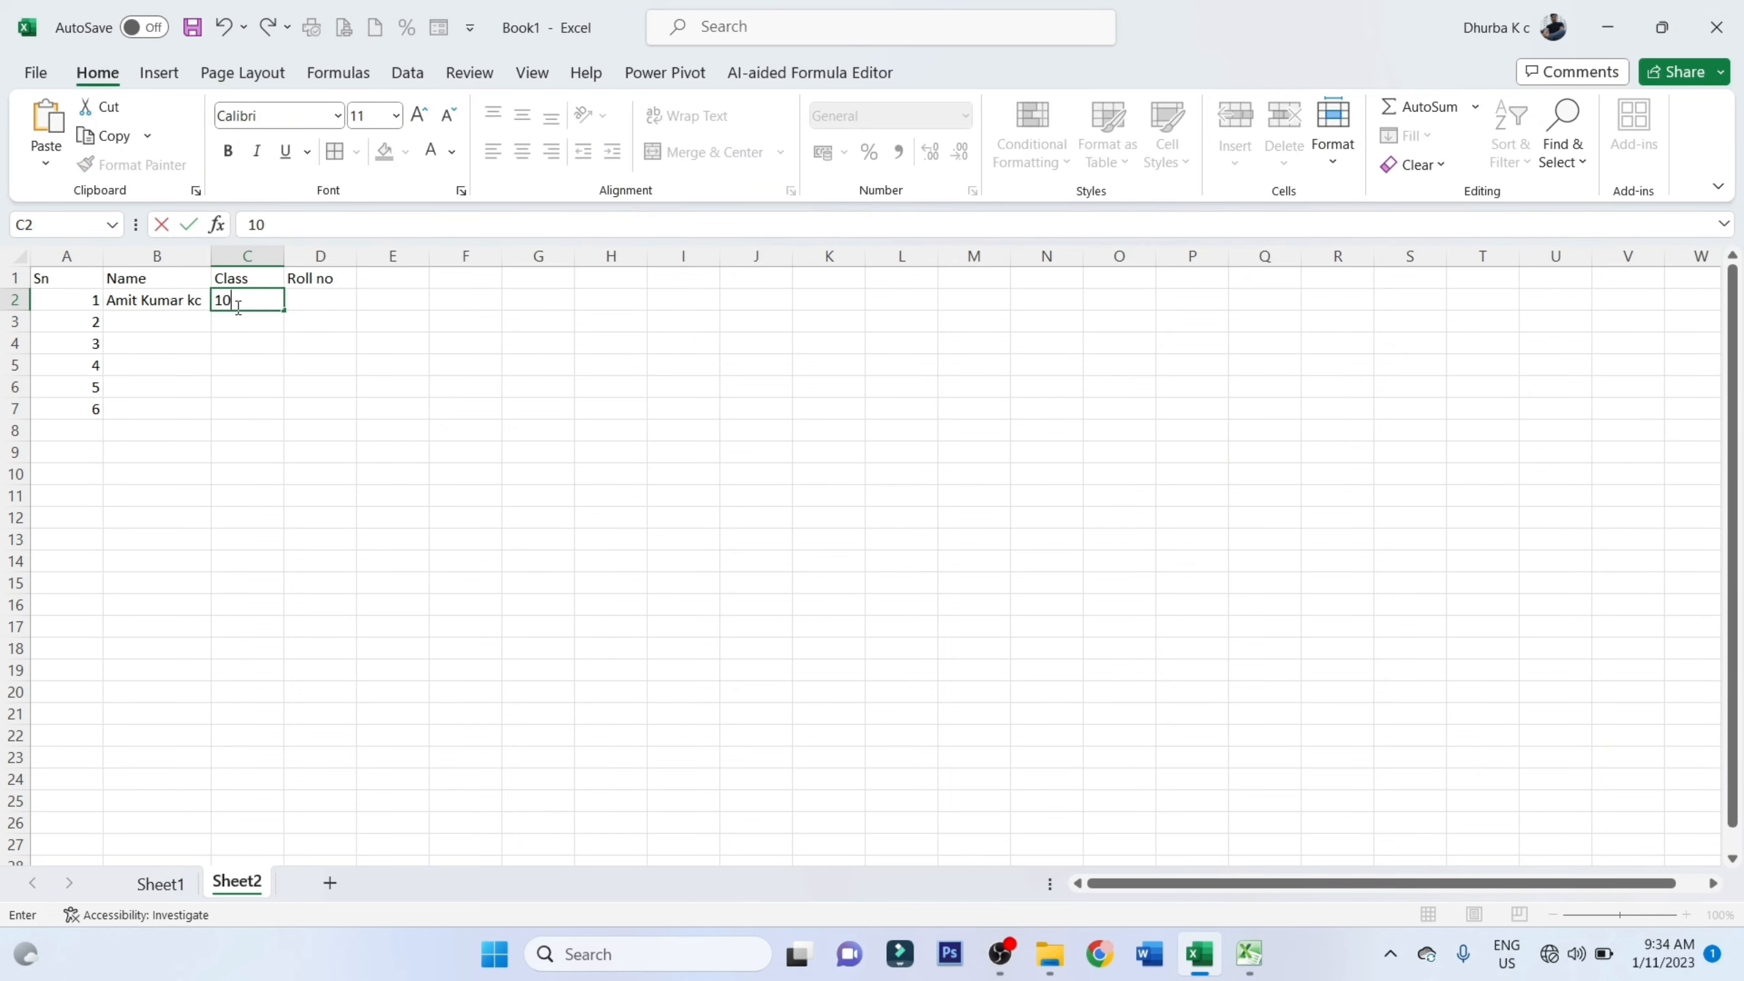
key(Tab)
double_click(284, 256)
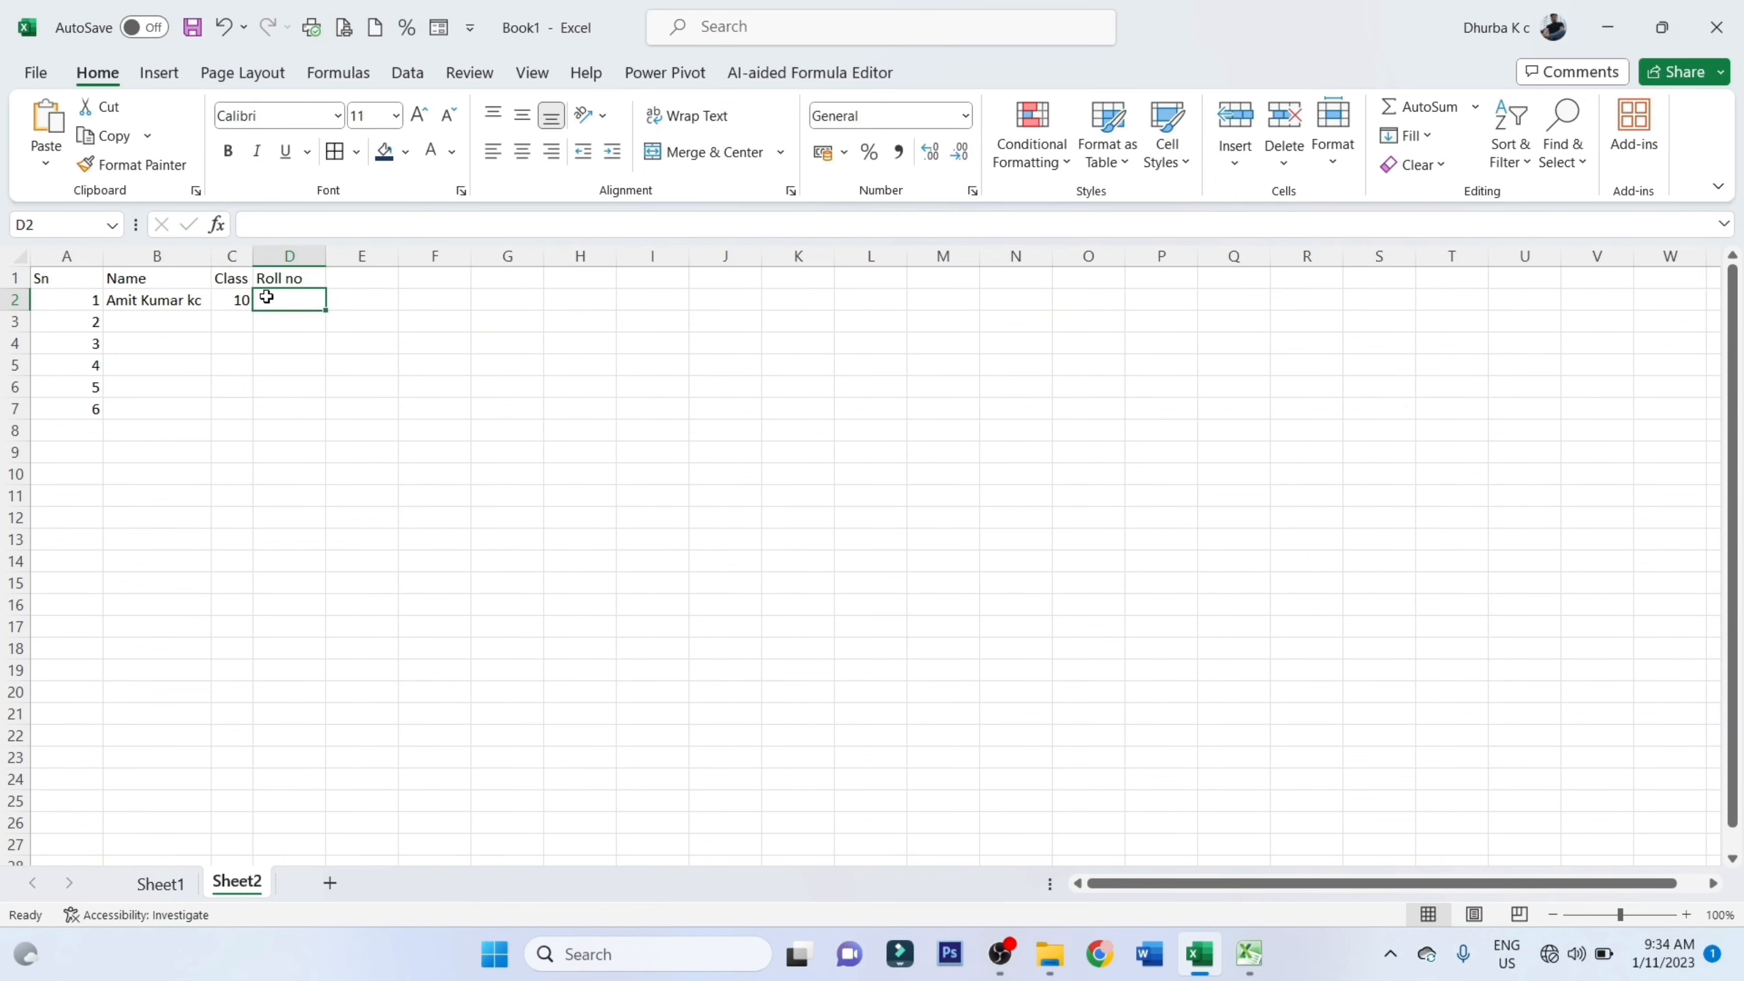
Undo the class entry and the column width changes, restoring the sheet to the point just after the name entry in B2
key(ctrl+z)
key(ctrl+z)
key(ctrl+z)
key(ctrl+z)
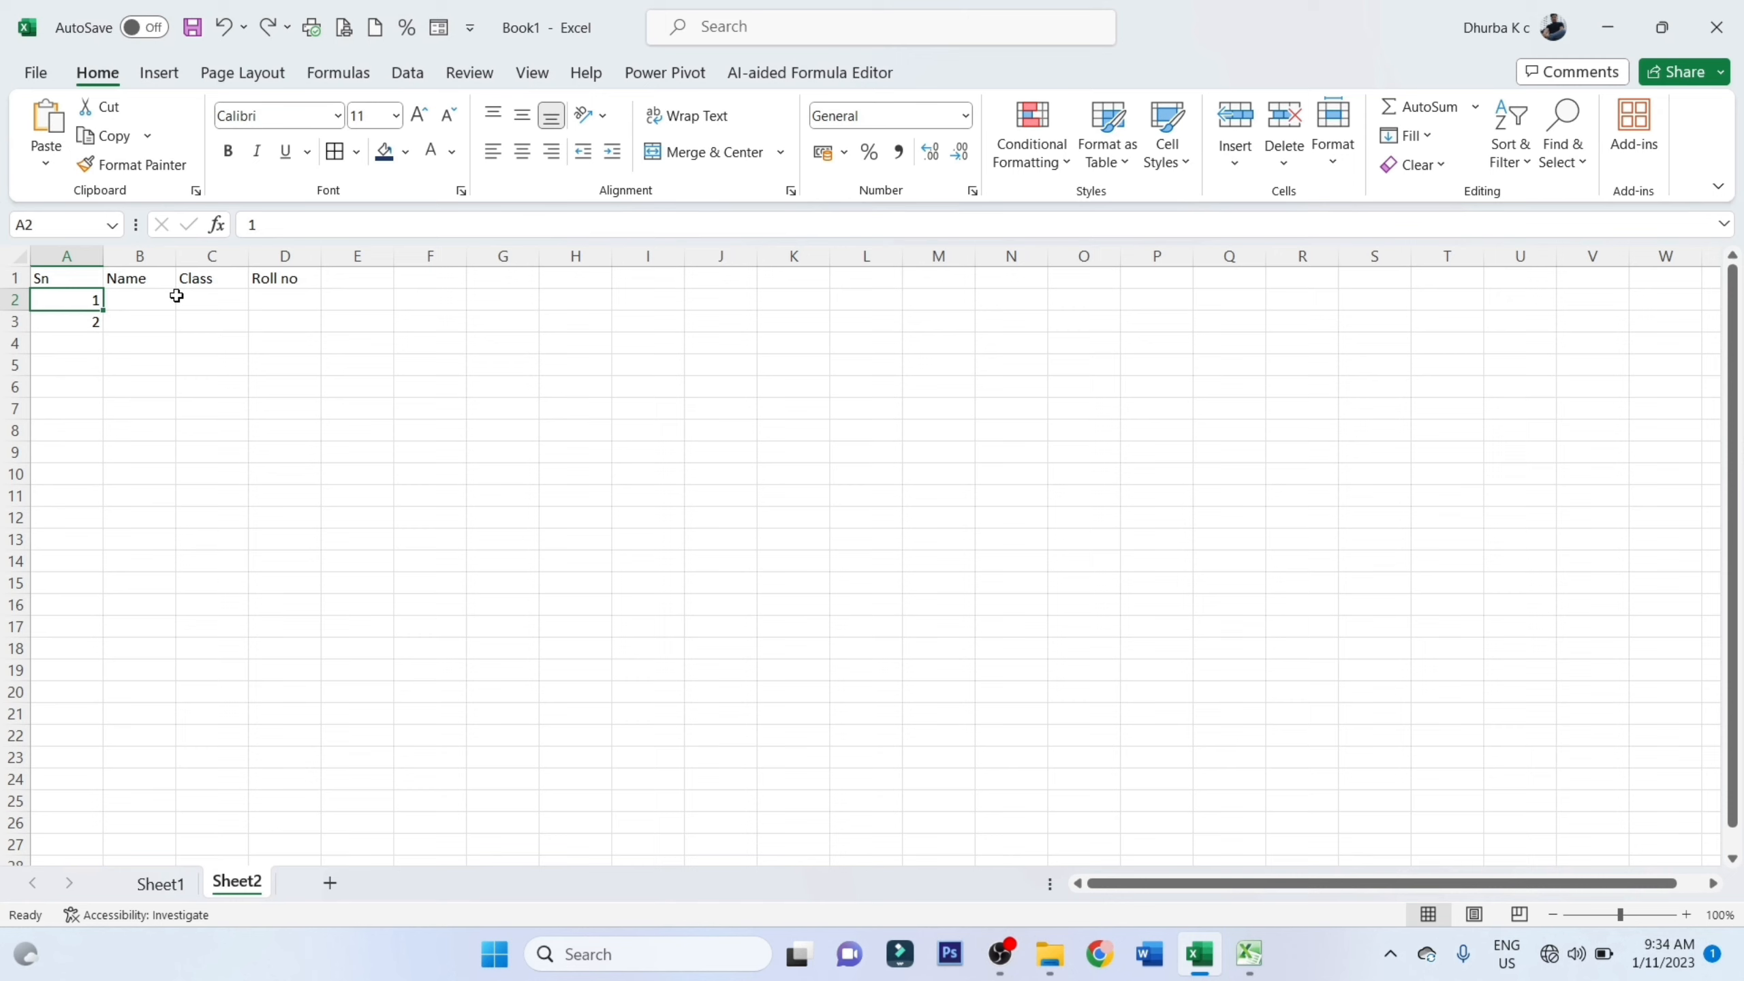
key(ctrl+y)
key(ctrl+y)
key(ctrl+y)
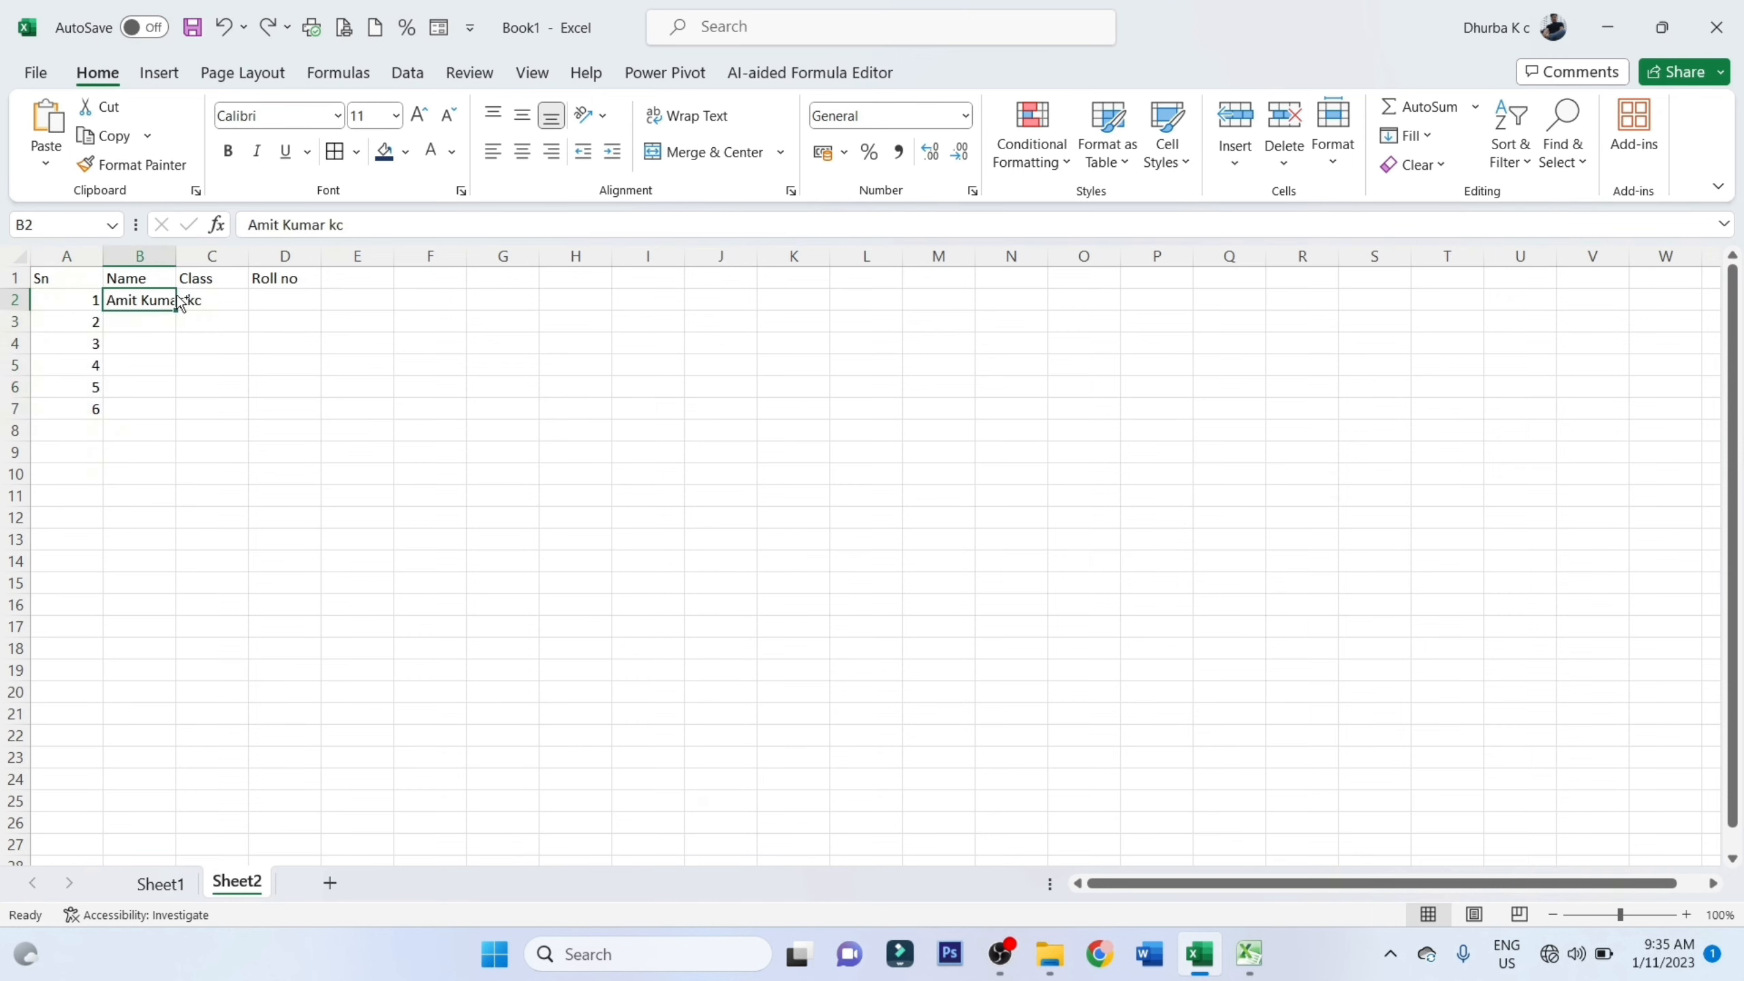
key(ctrl+z)
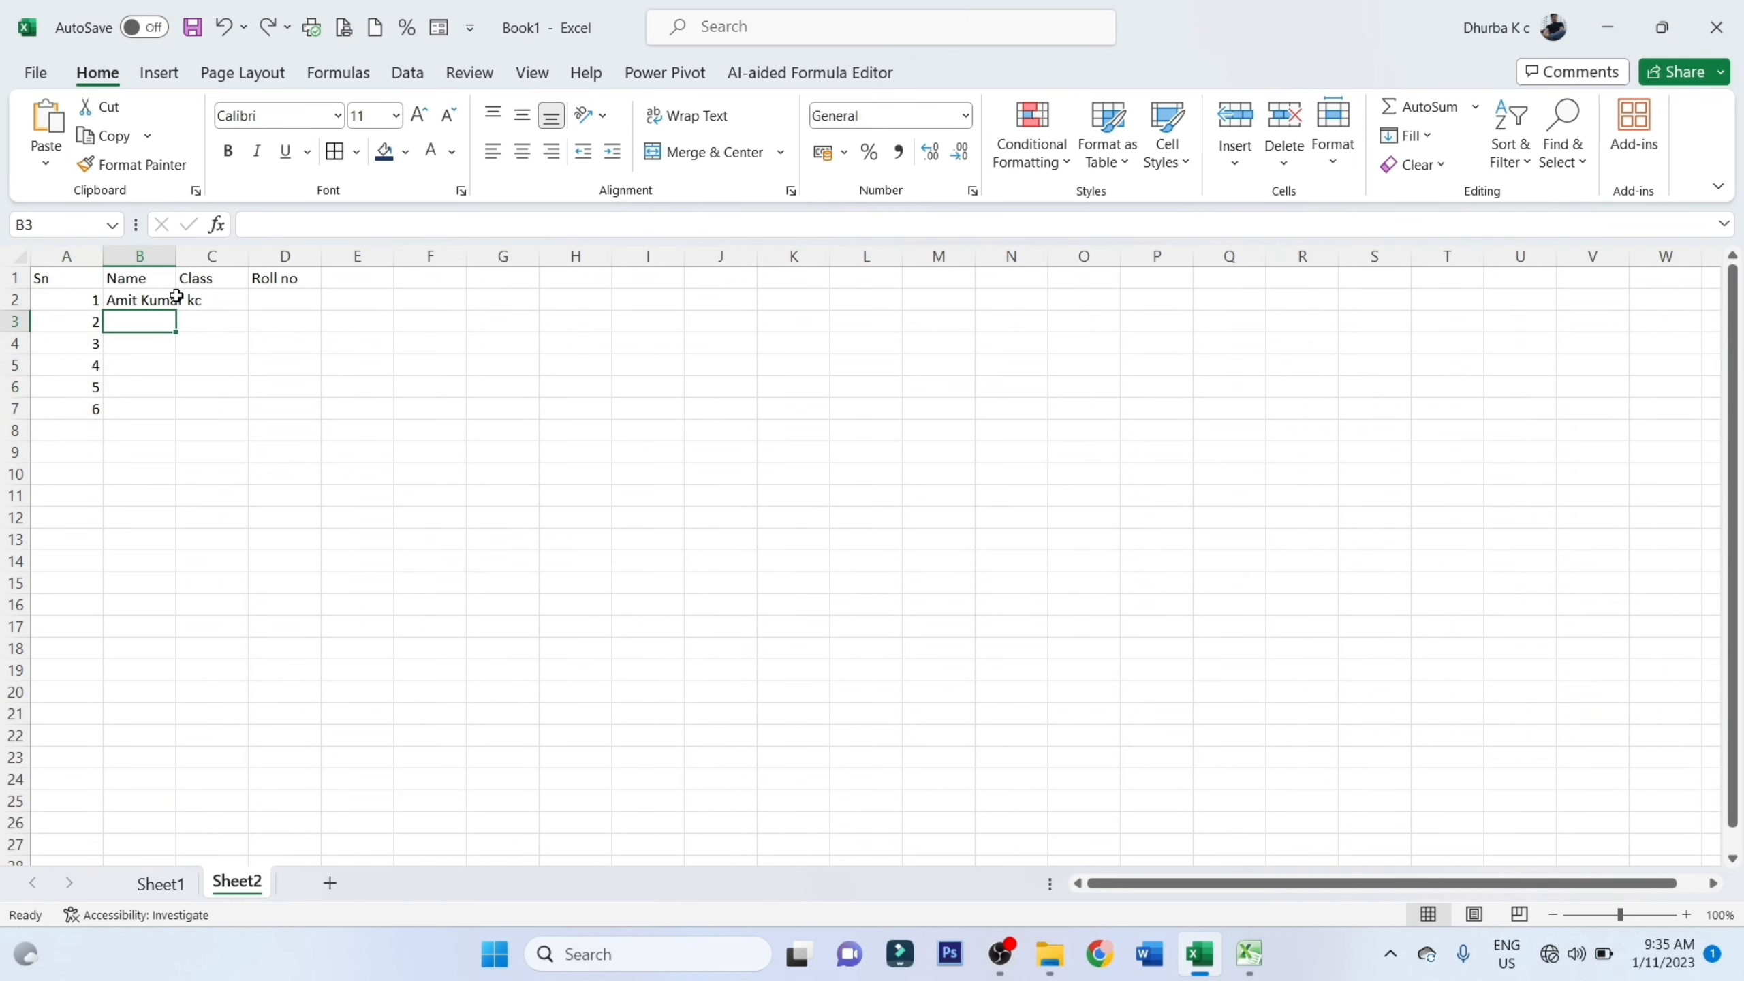
click(284, 399)
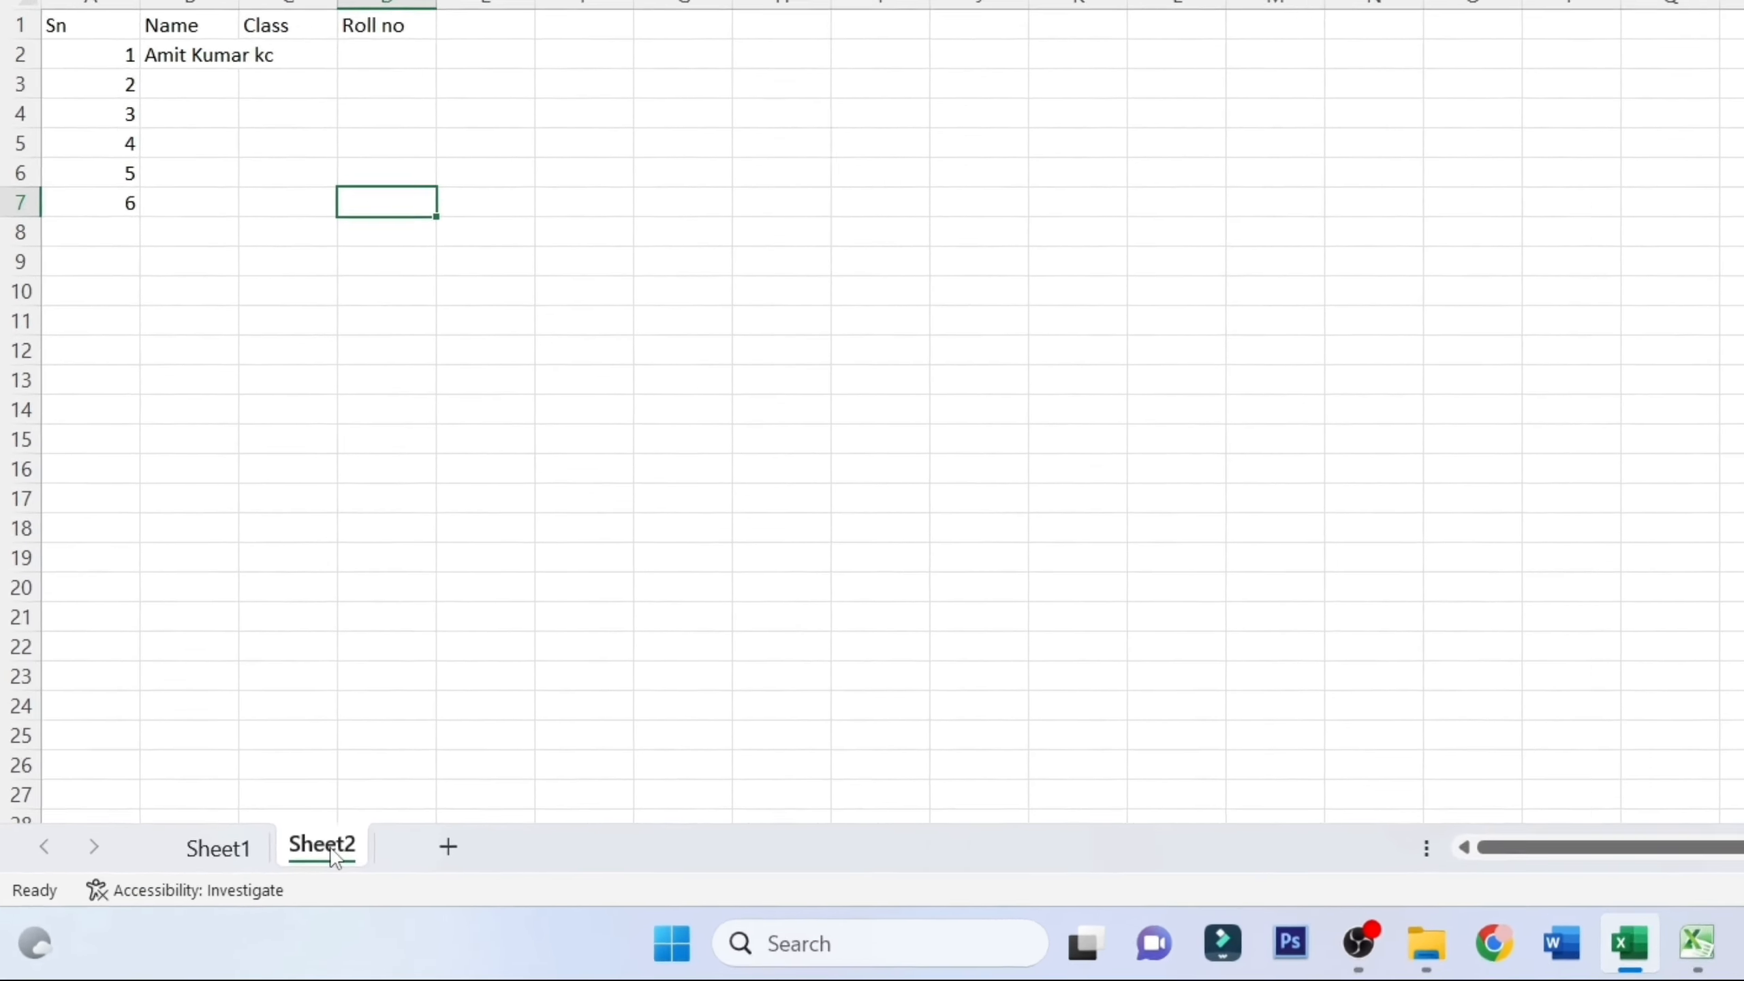
Add a Worksheet SelectionChange procedure containing Cells.EntireColumn.AutoFit to Sheet2's VBA code and close the code editor
right_click(330, 848)
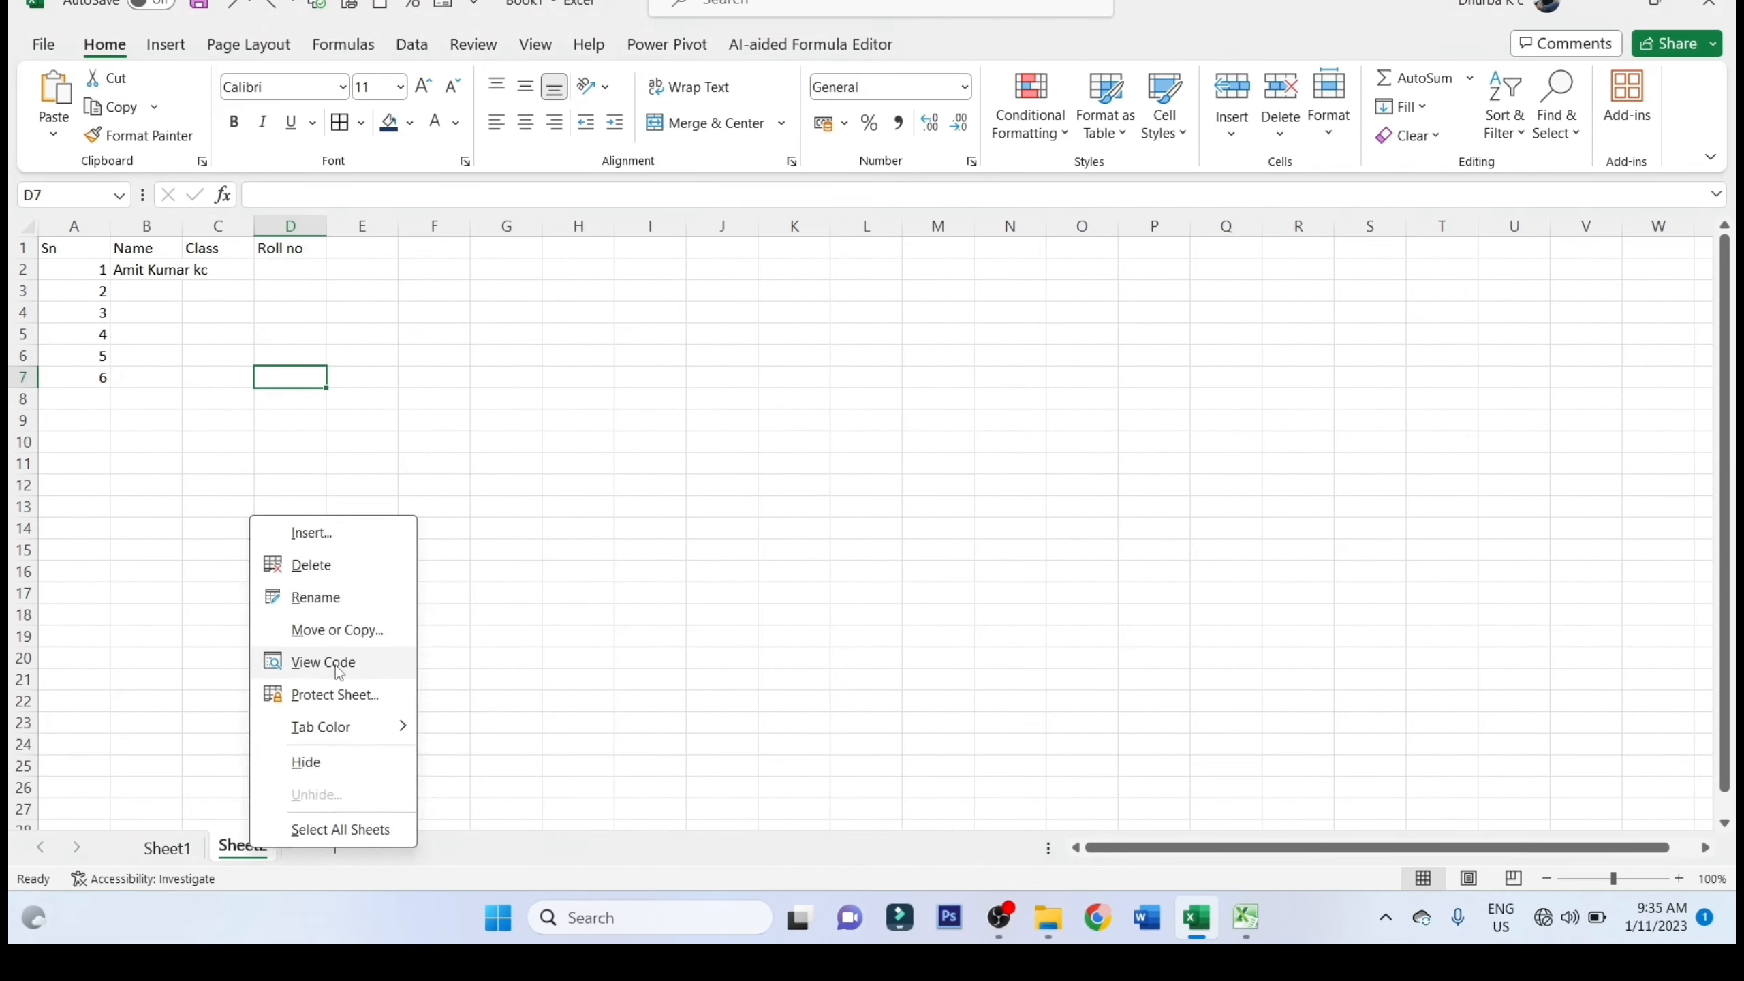
click(339, 672)
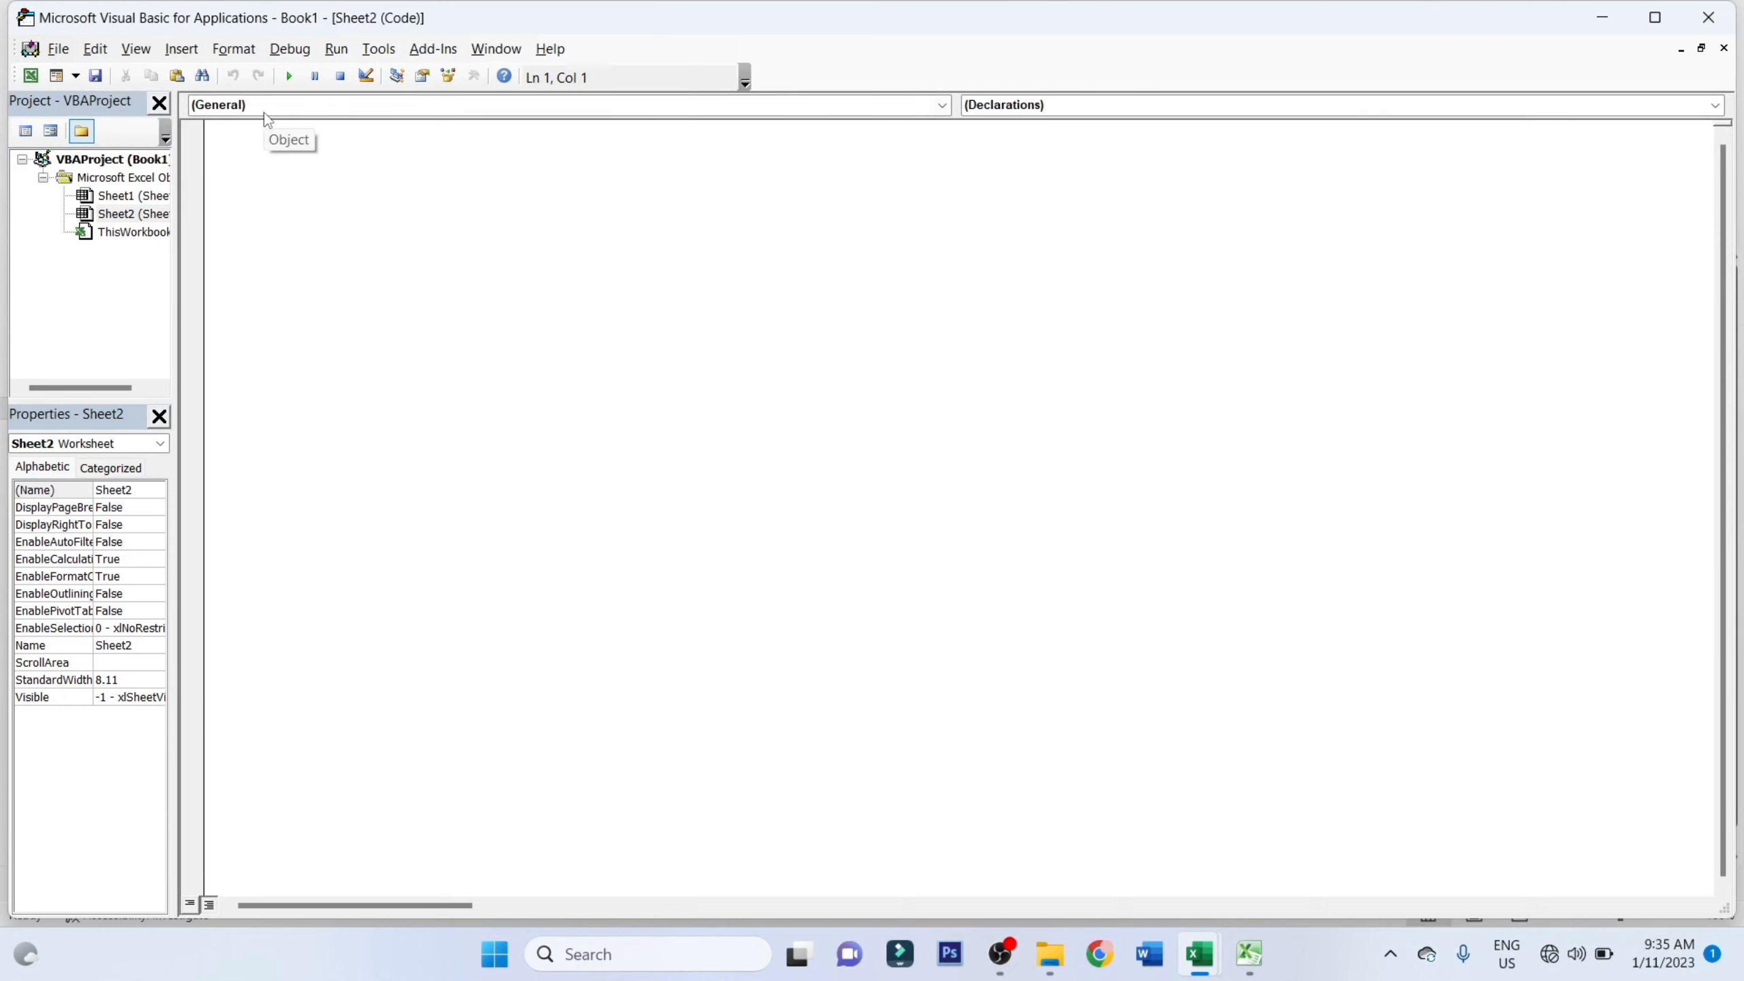
click(268, 120)
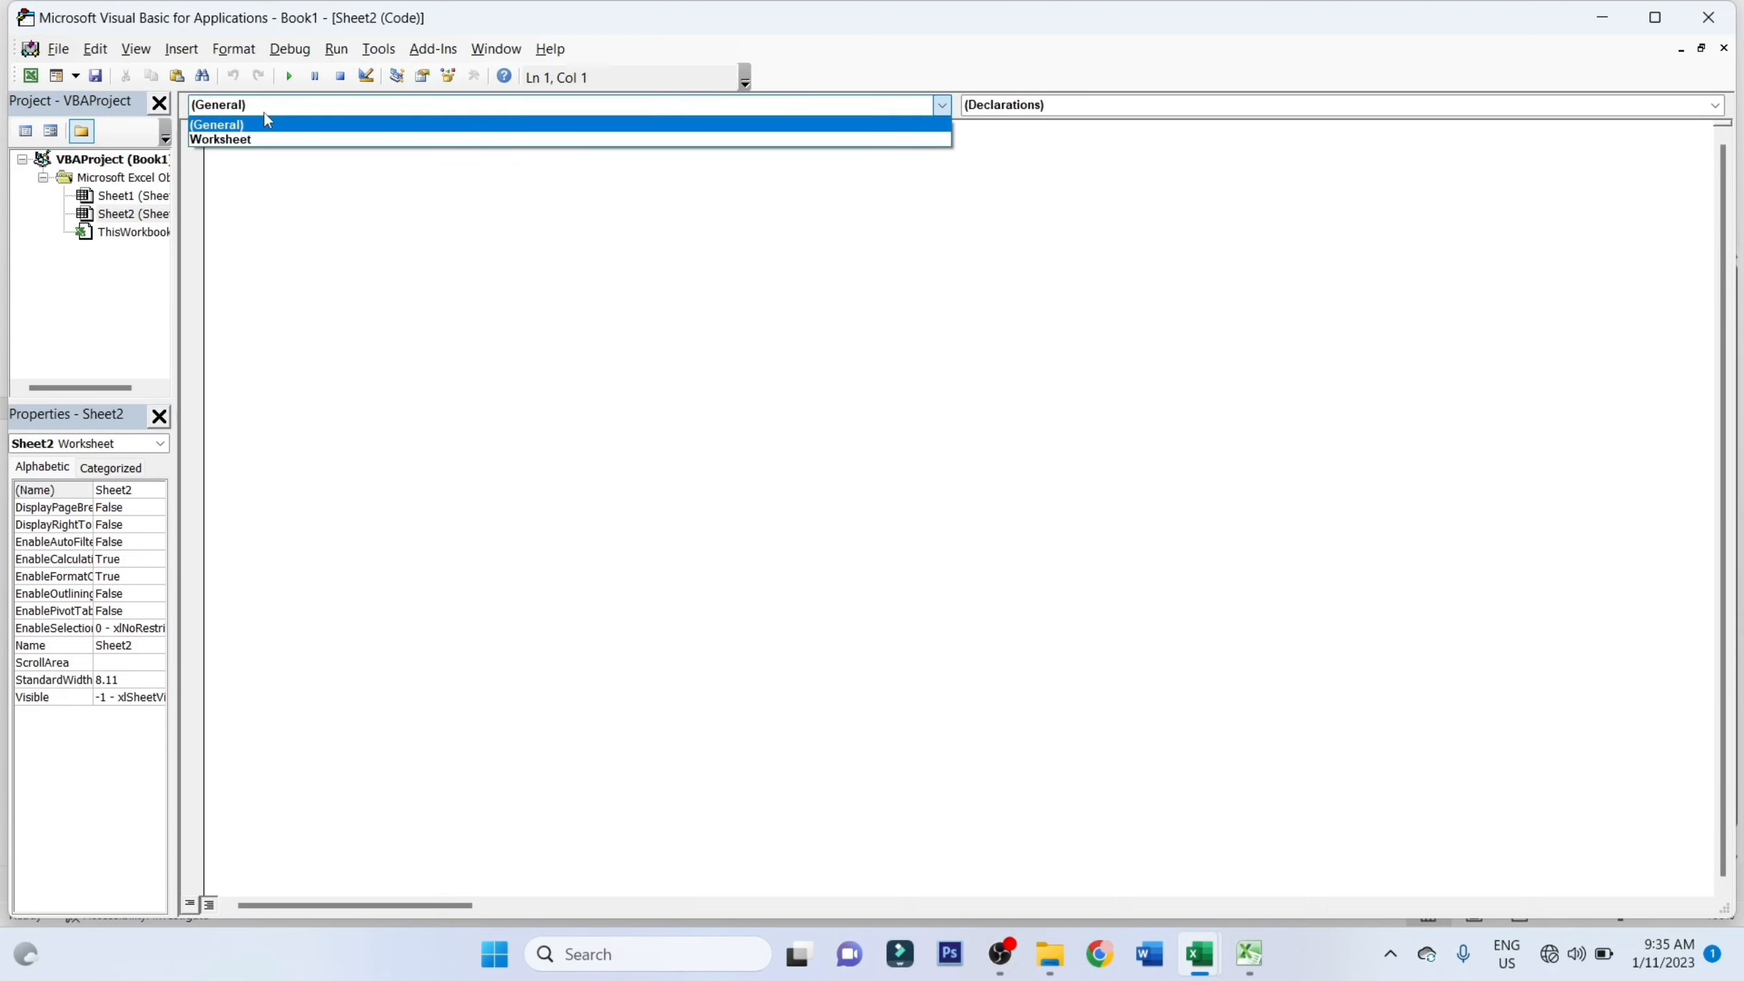
click(268, 122)
click(264, 111)
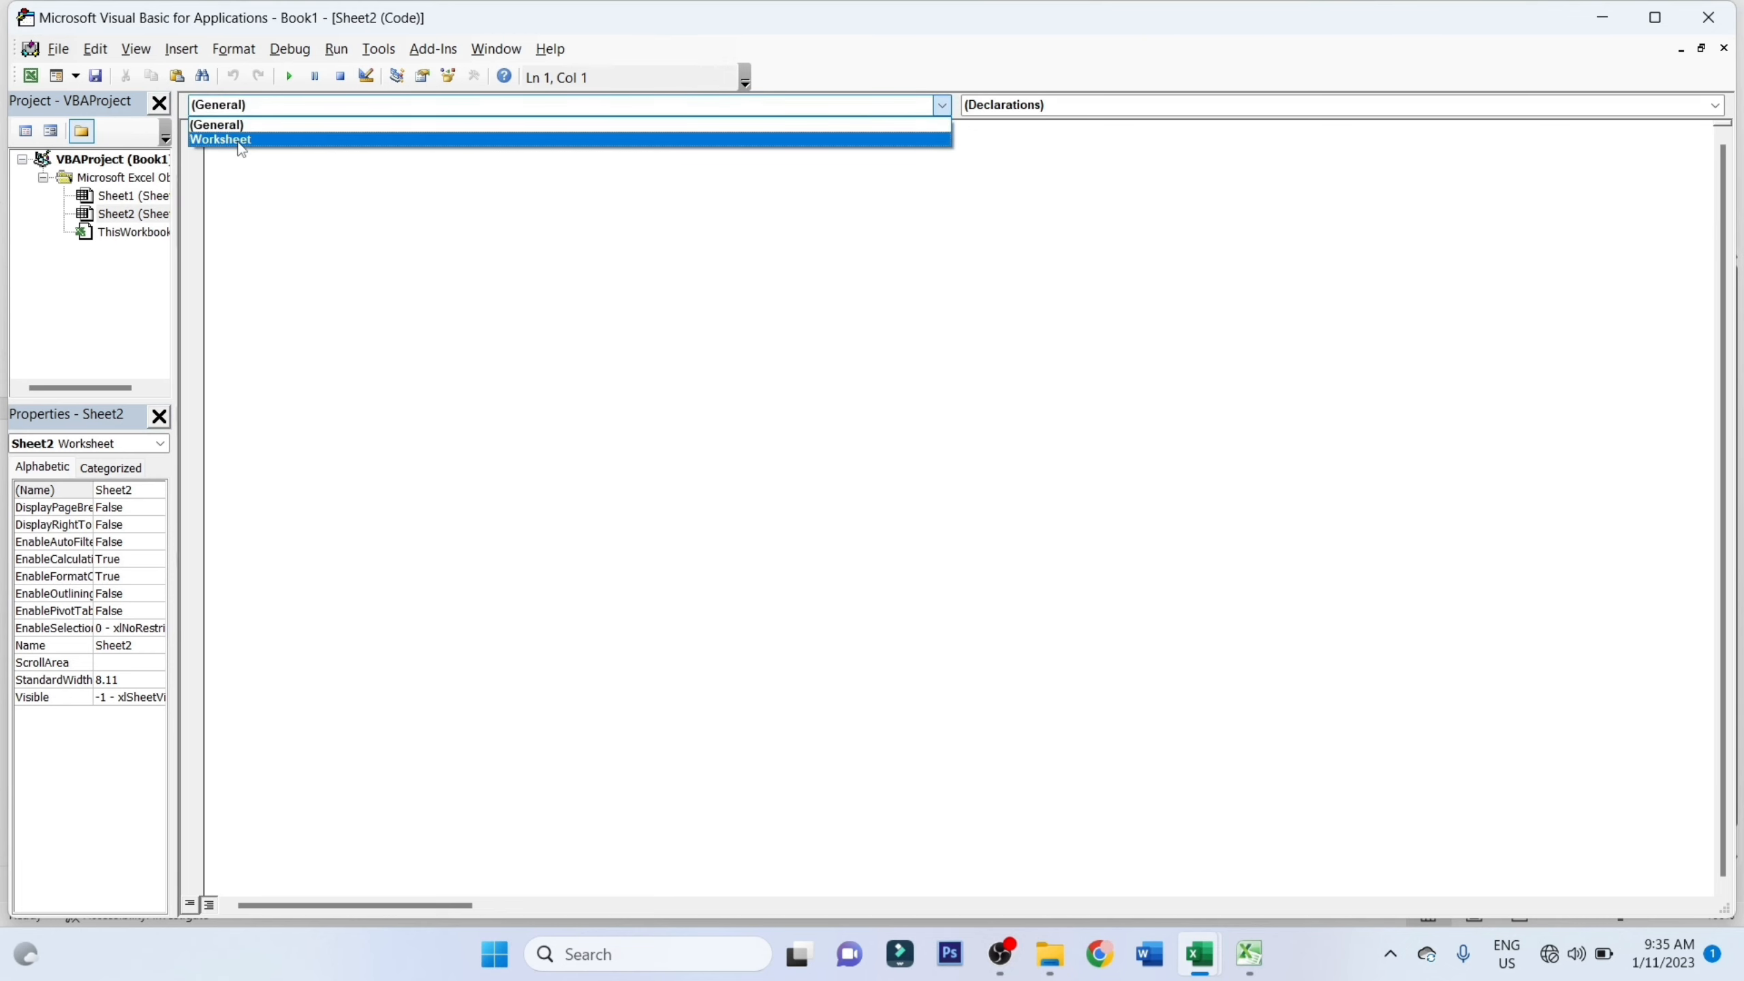
click(242, 140)
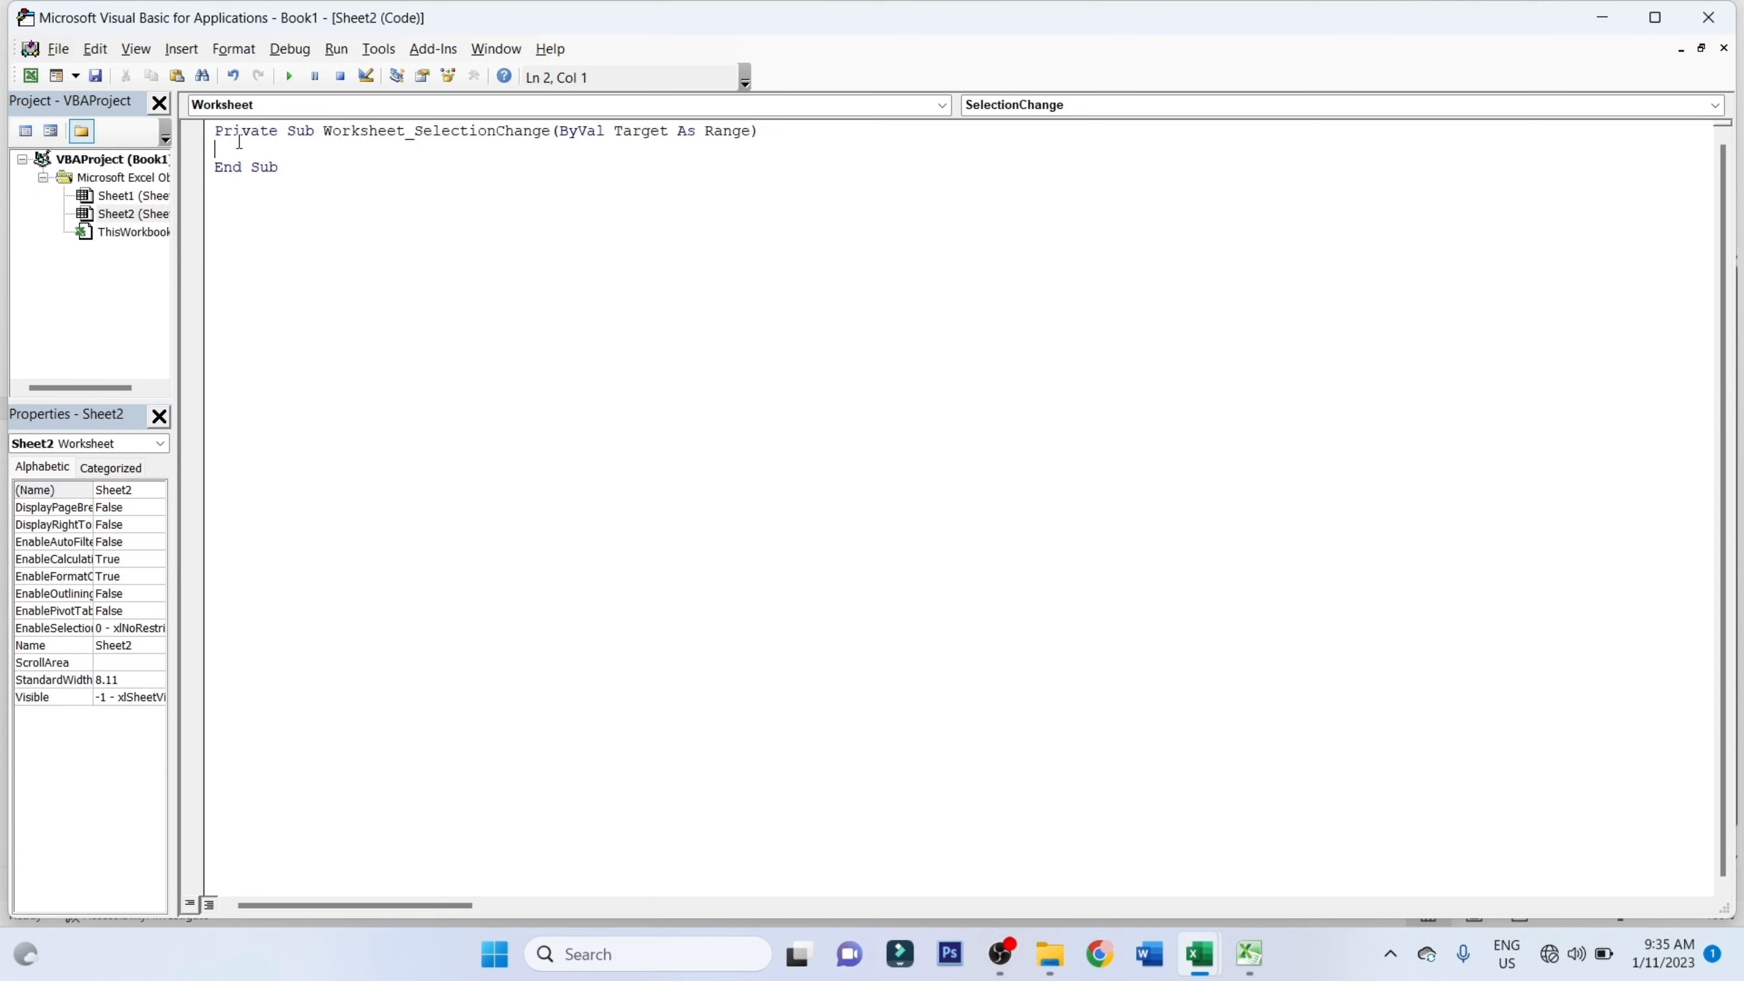
text(Cells.EntireColumn.AutoFit)
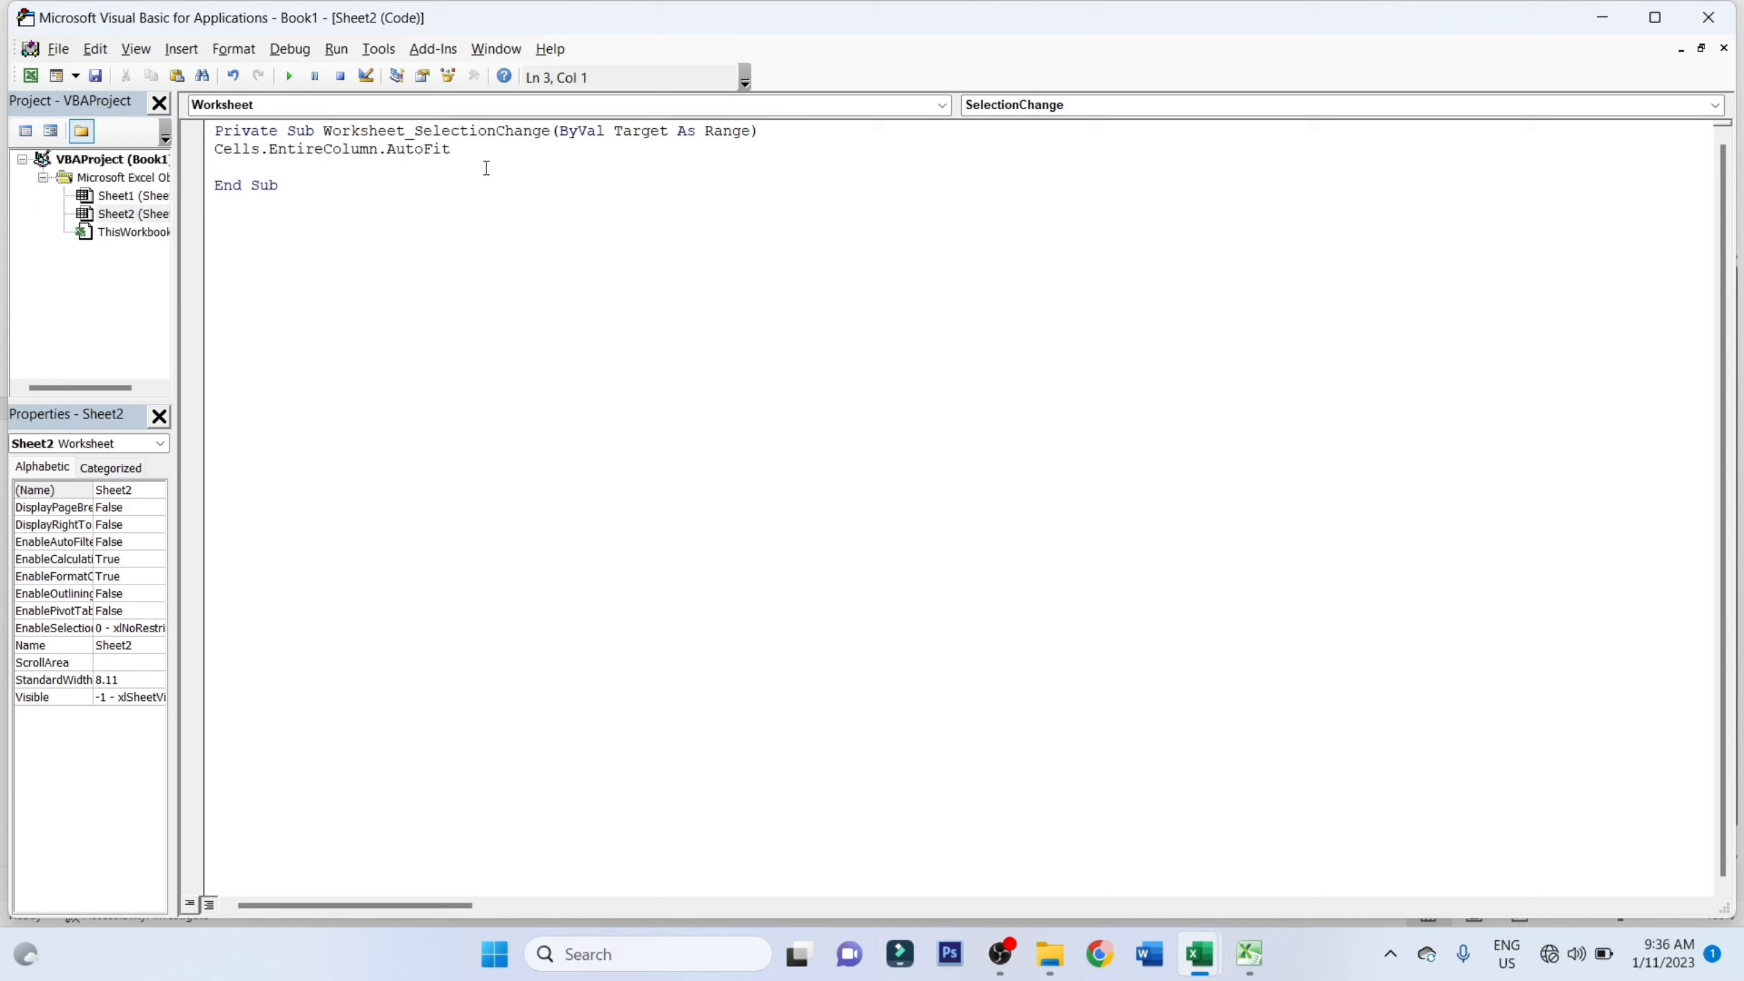
click(1710, 18)
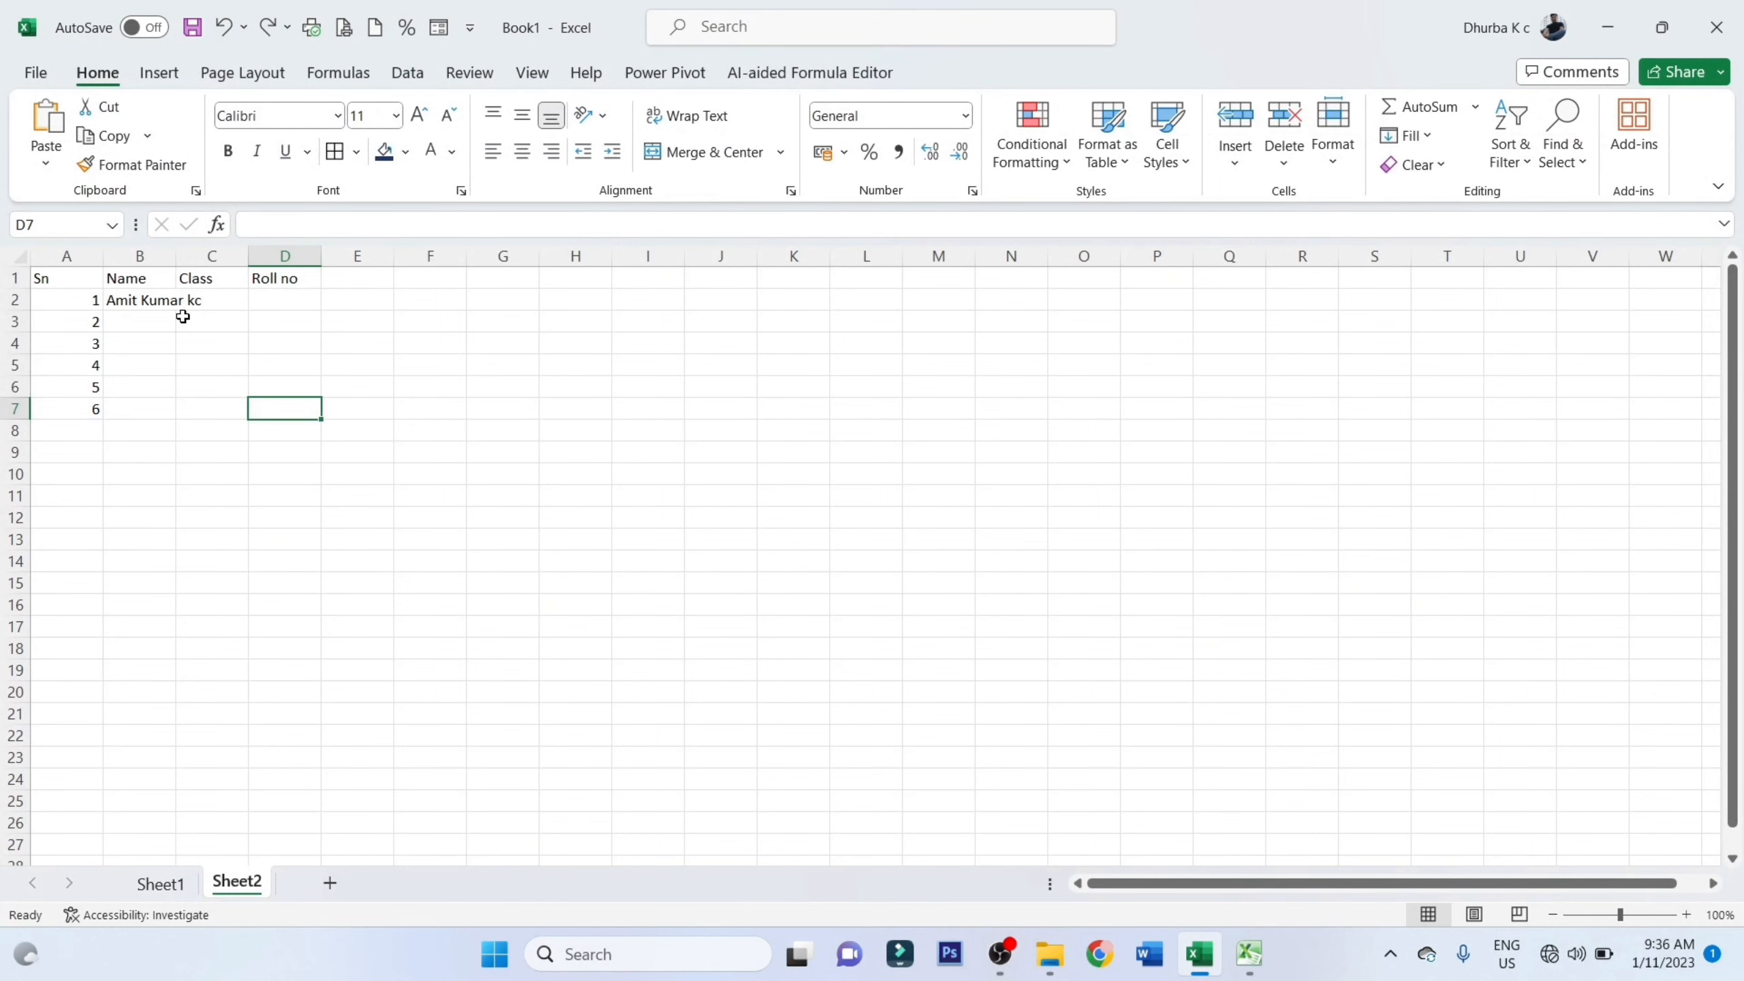
Clear all contents of Sheet2 and select cell A1
key(ctrl+a)
key(Delete)
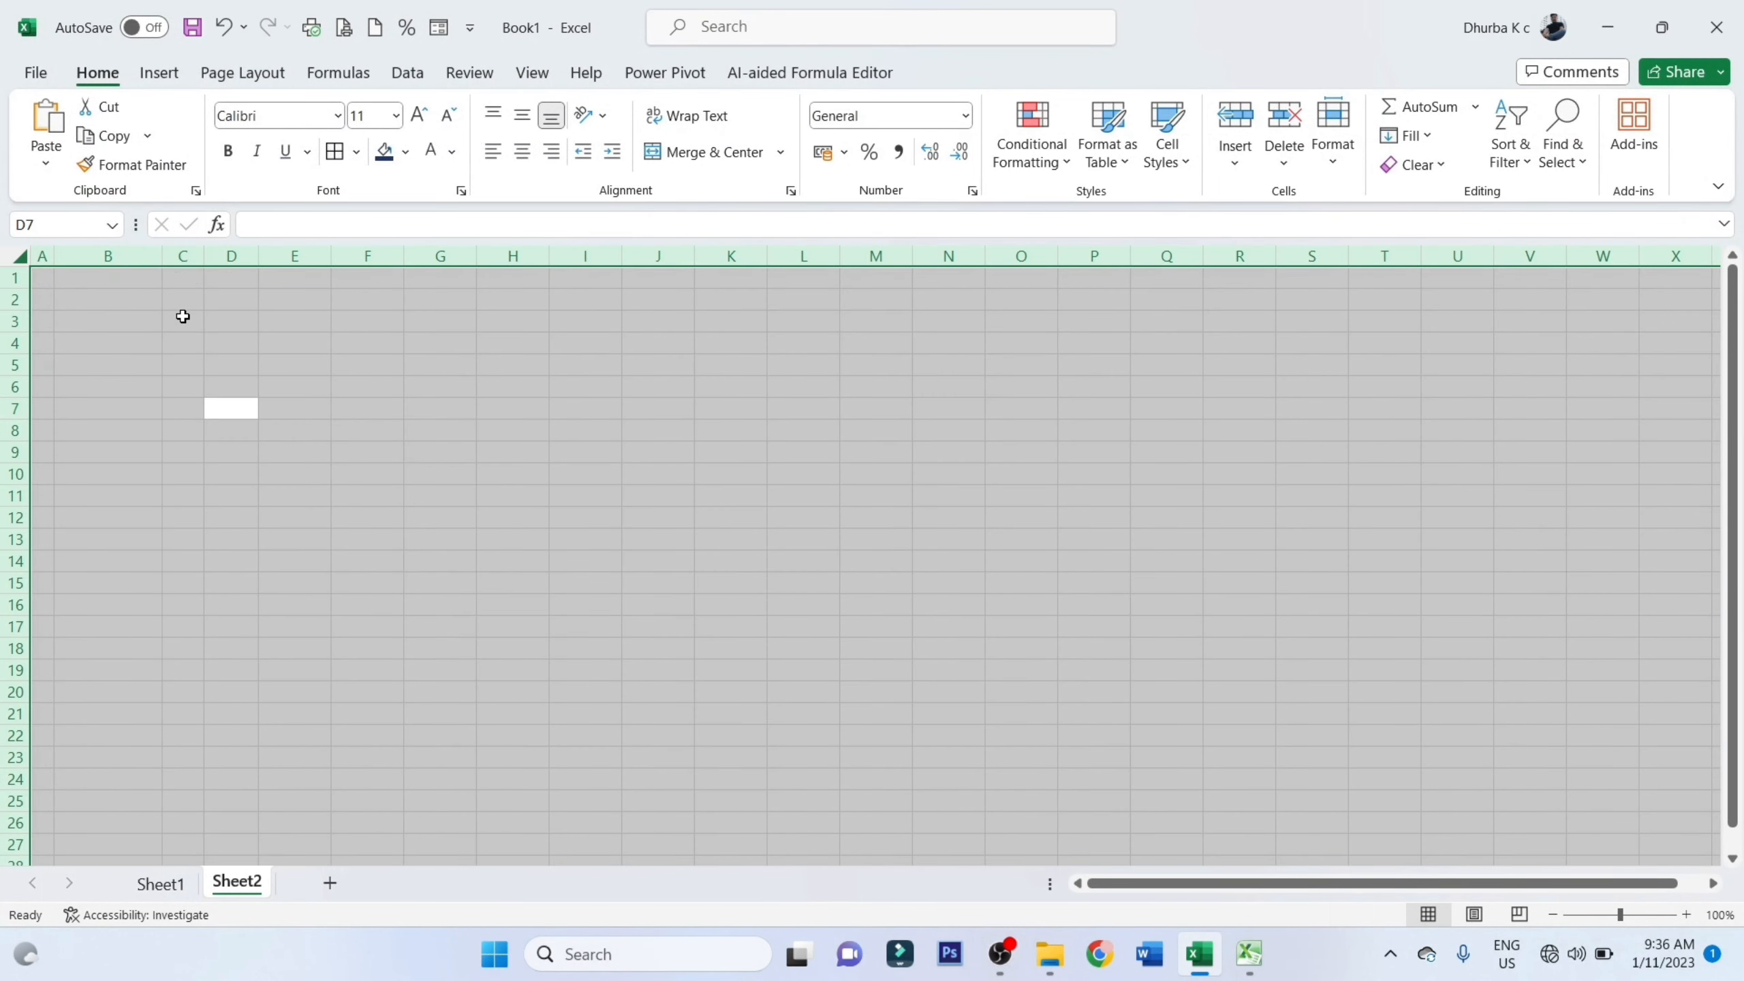
click(33, 278)
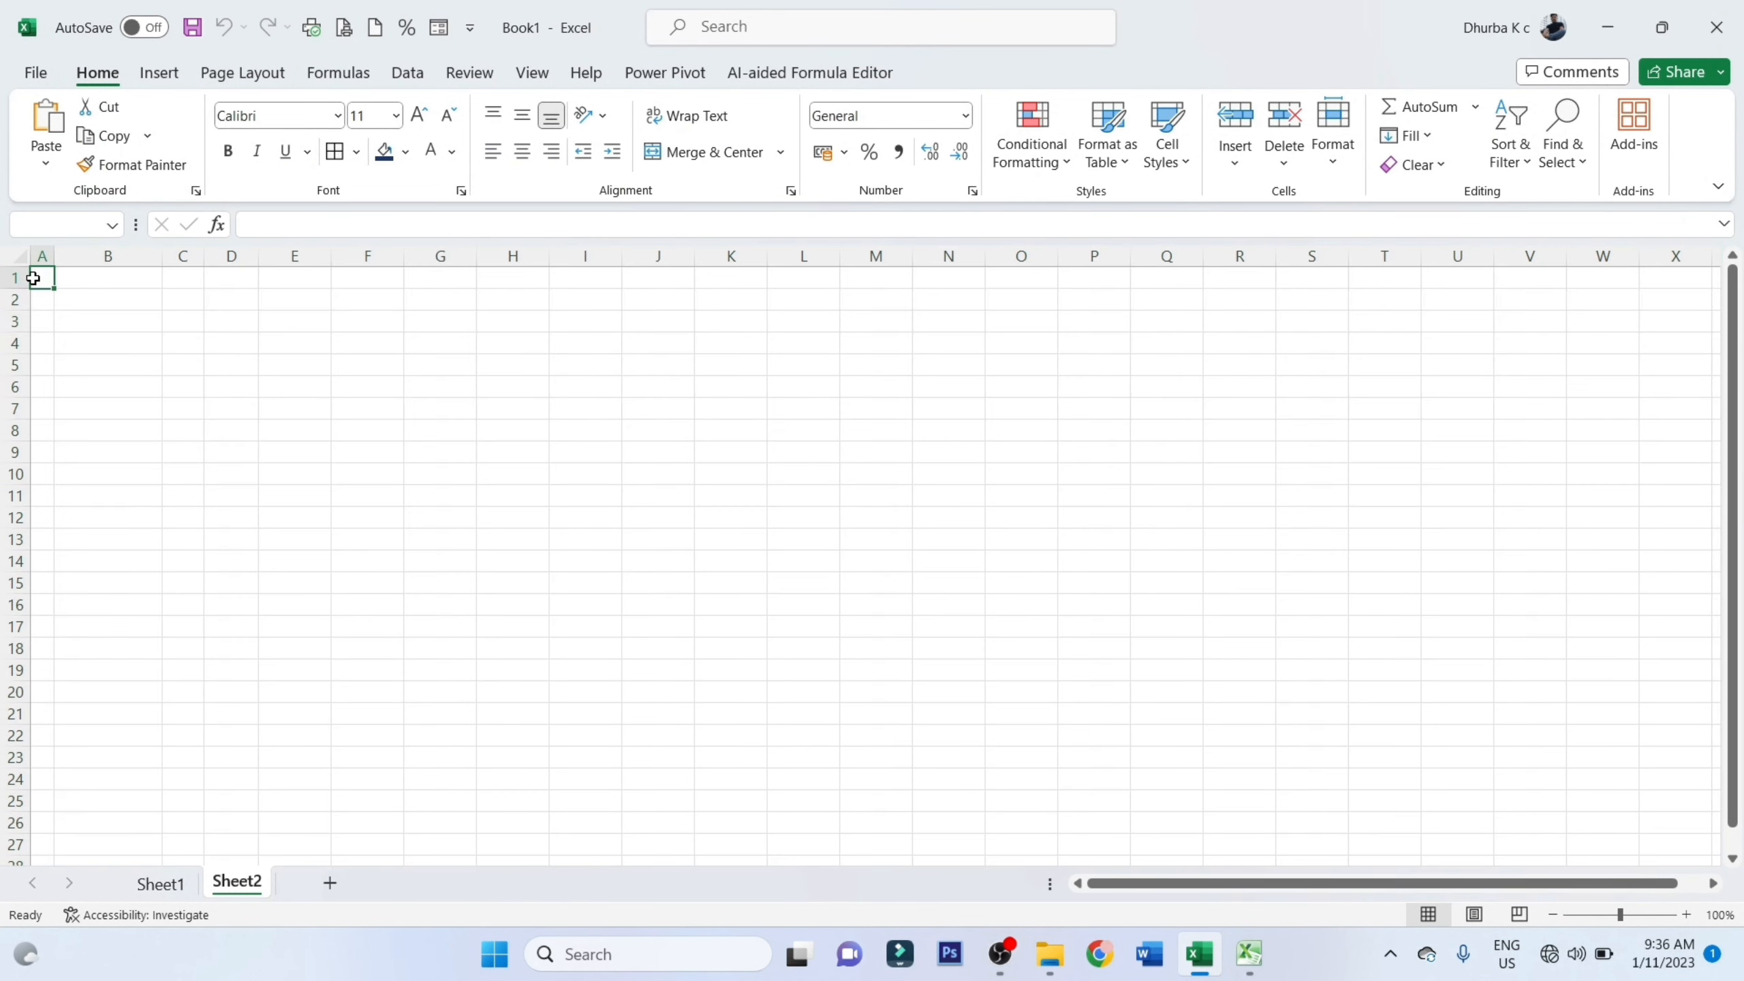
Widen column A manually, and enter sn in A1 to test the automatic column fitting
drag(54, 256, 229, 256)
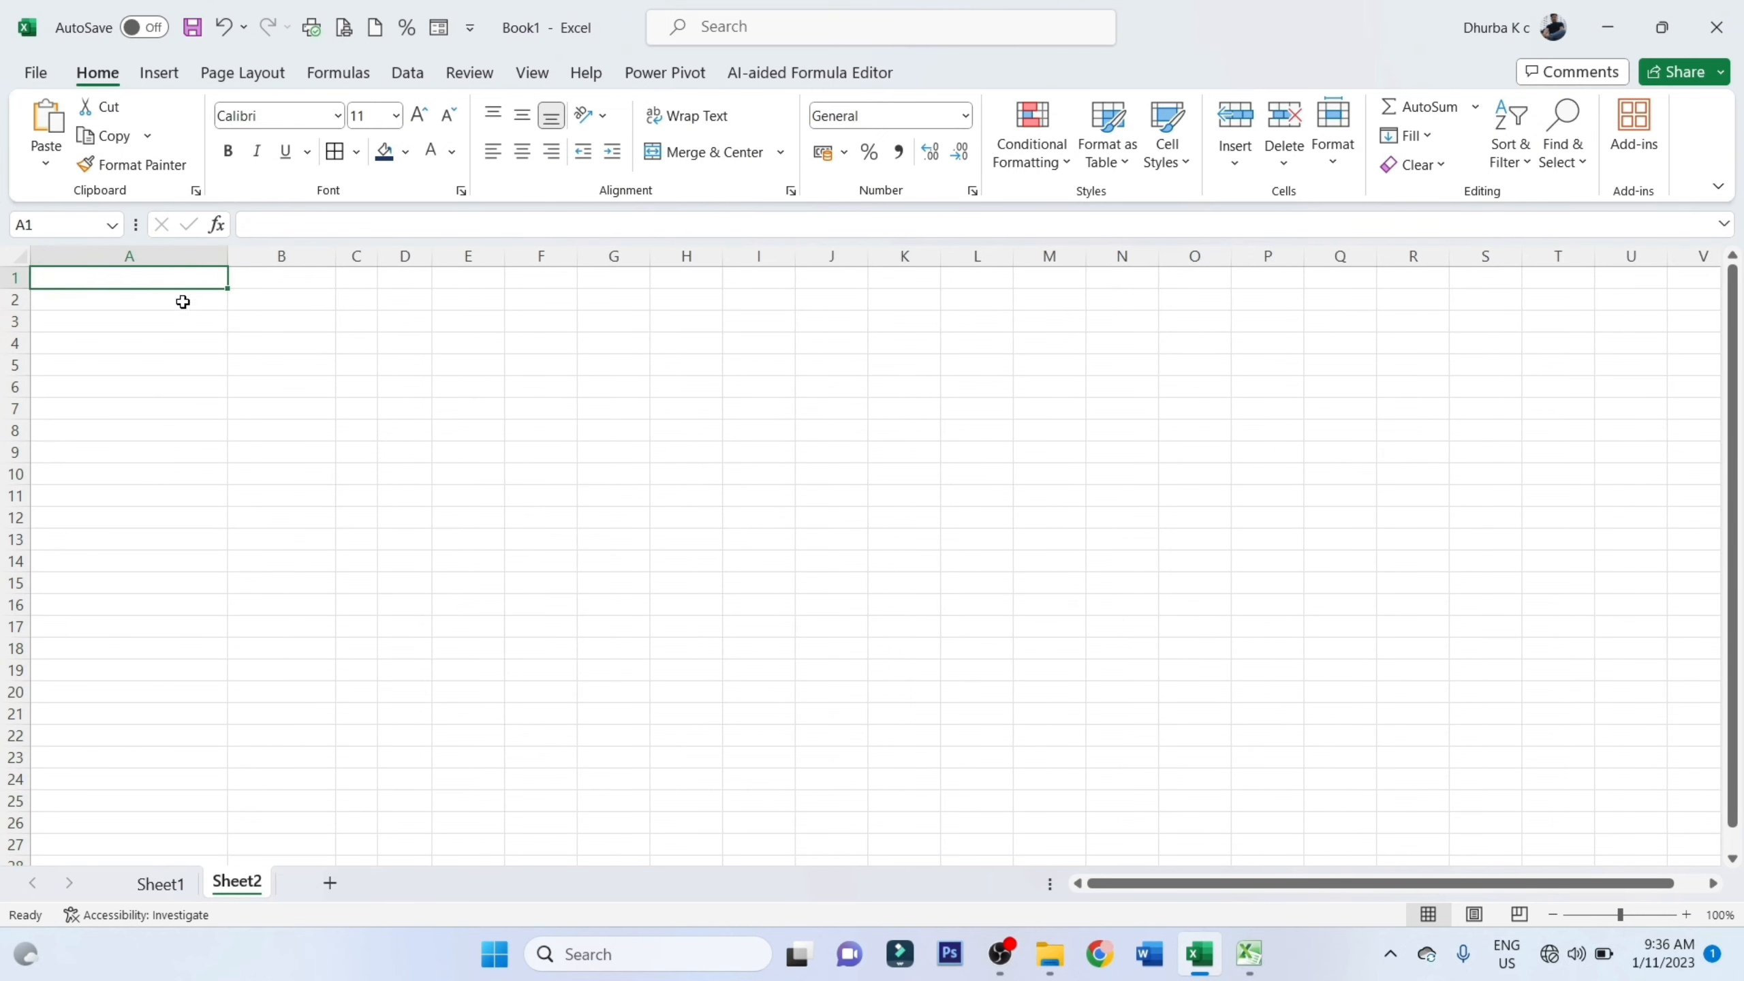
text(sn)
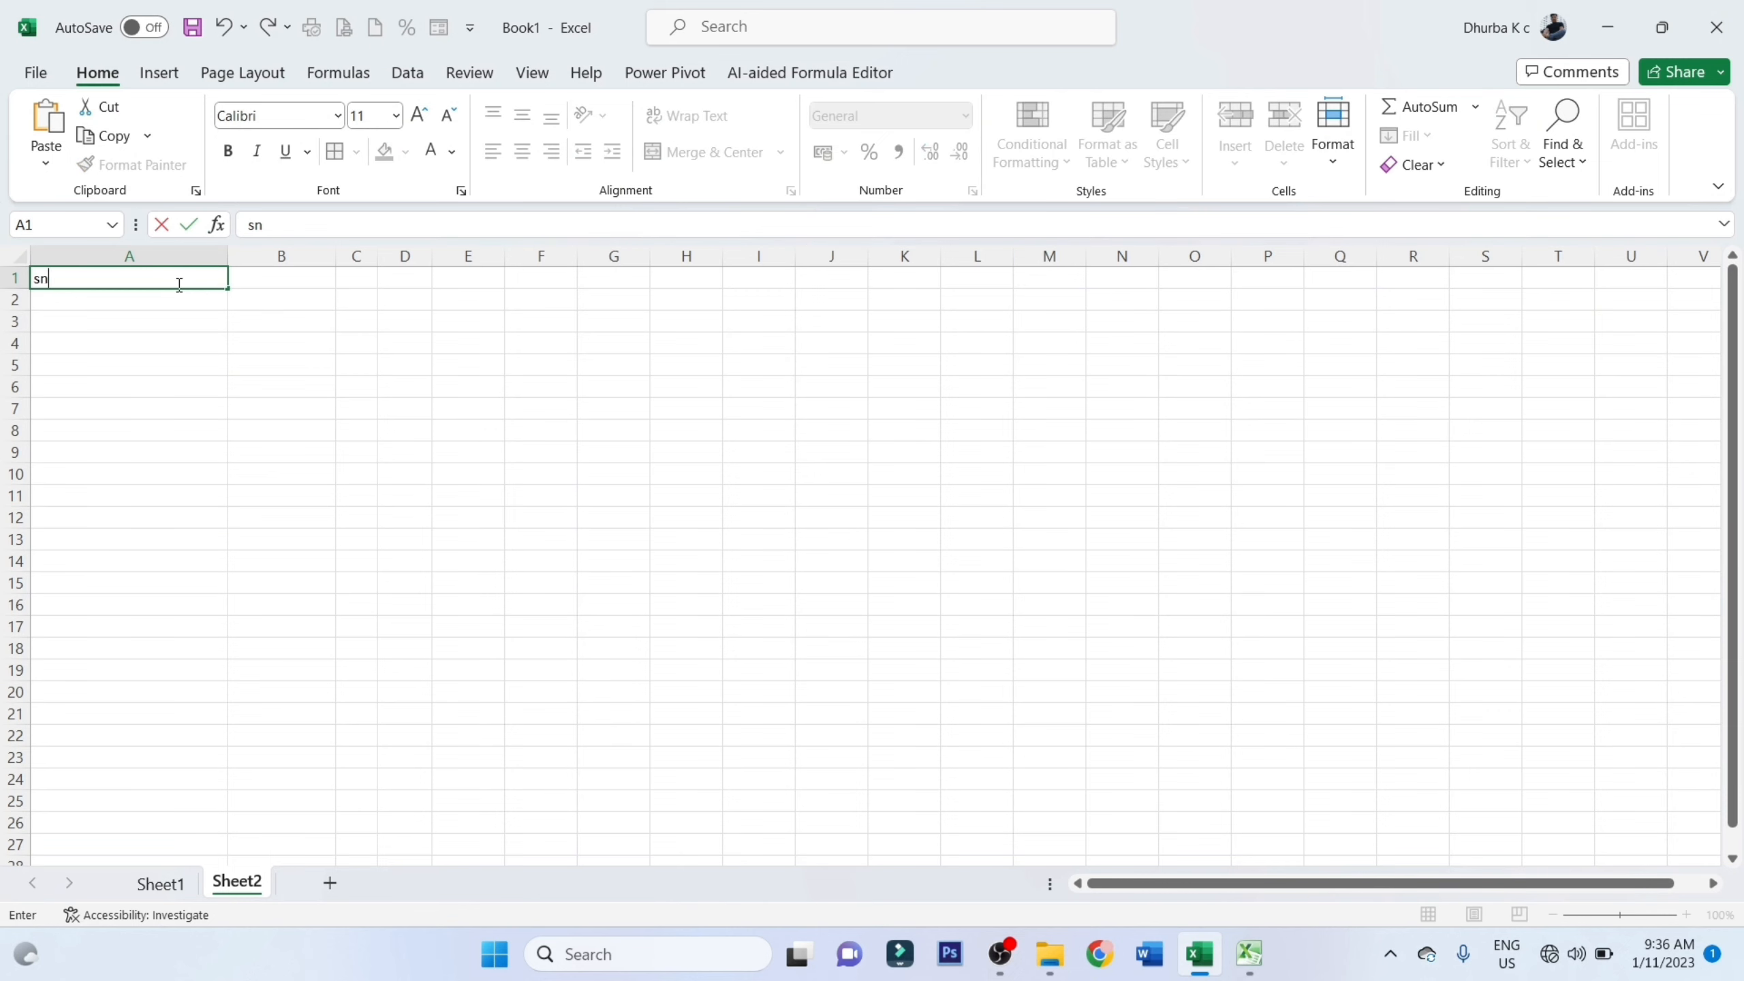
key(Return)
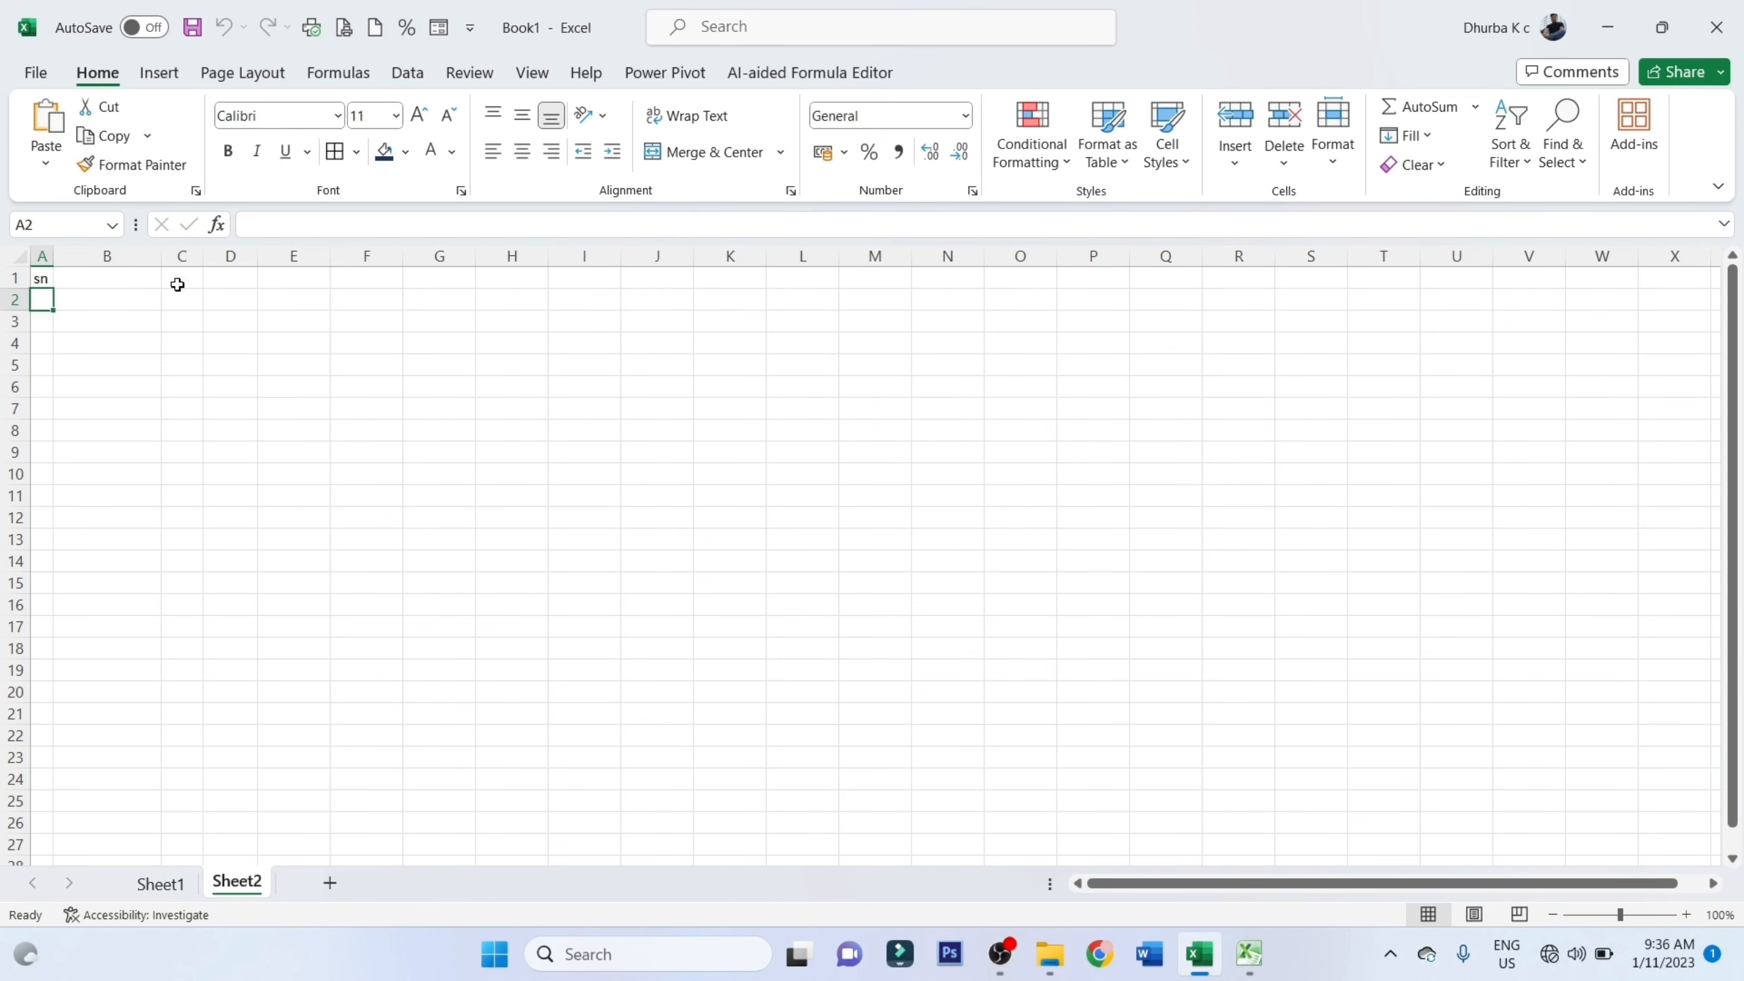
Enter the headers Student'S Name, Class, Roll no and Contact in B1:E1
click(87, 283)
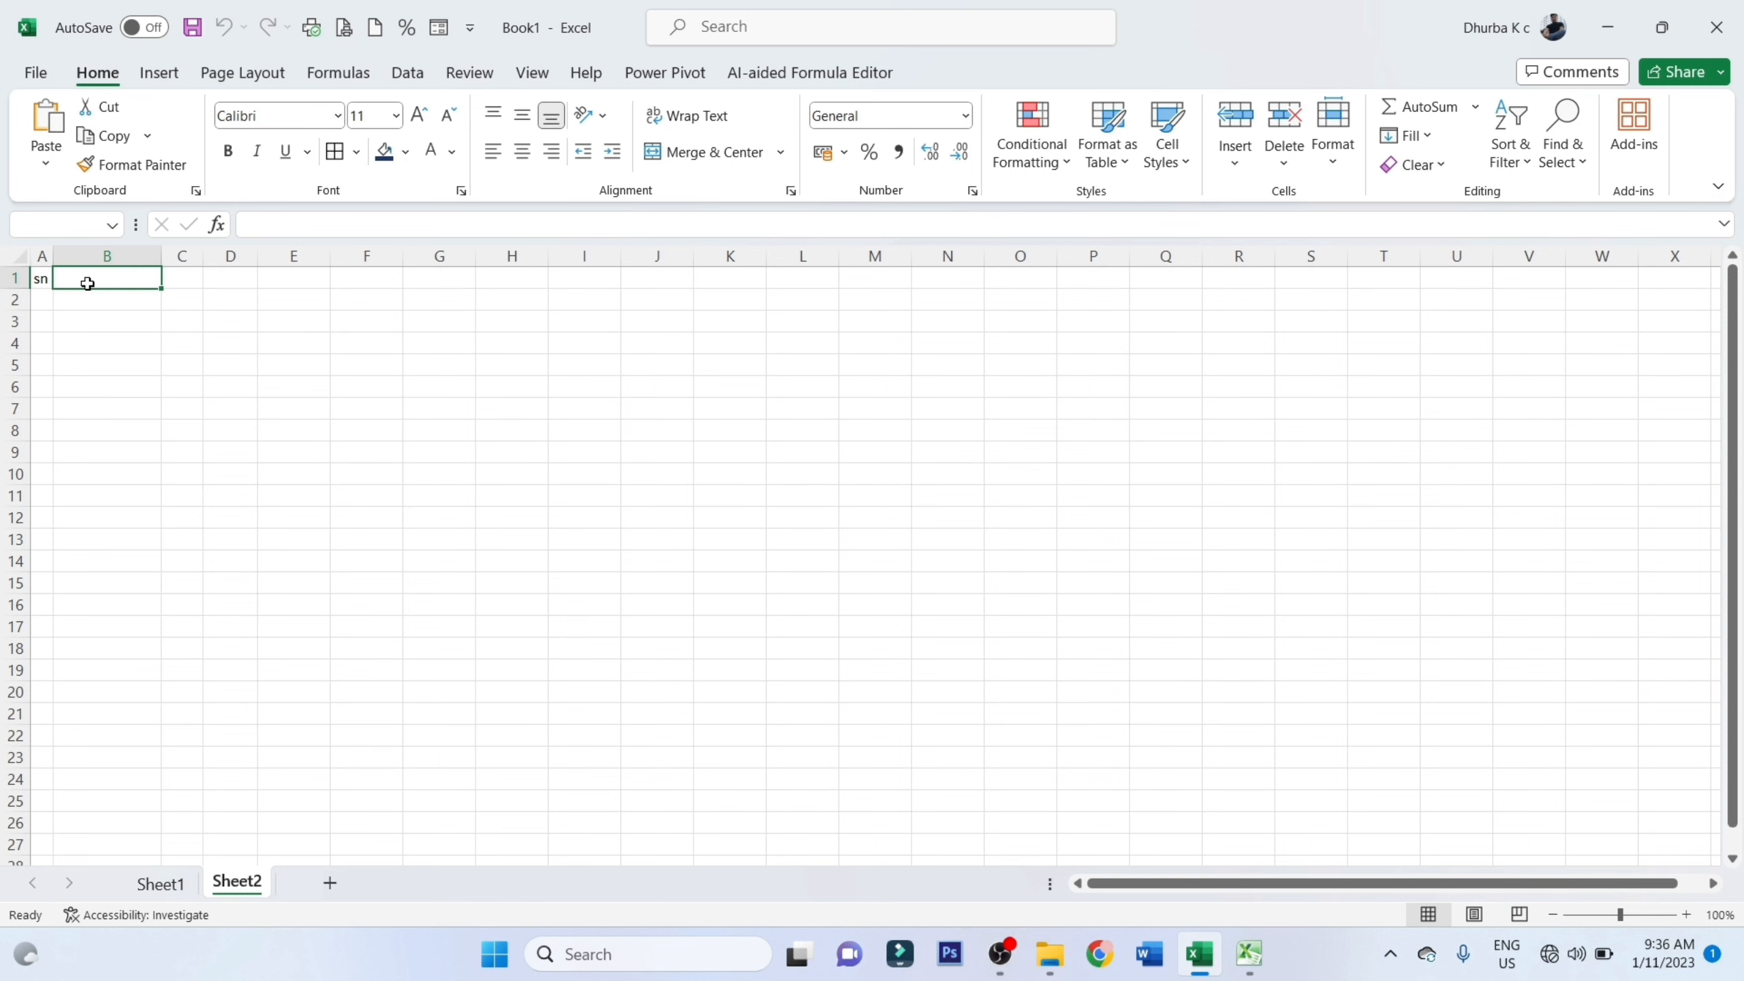
text(Student'S Name)
key(Tab)
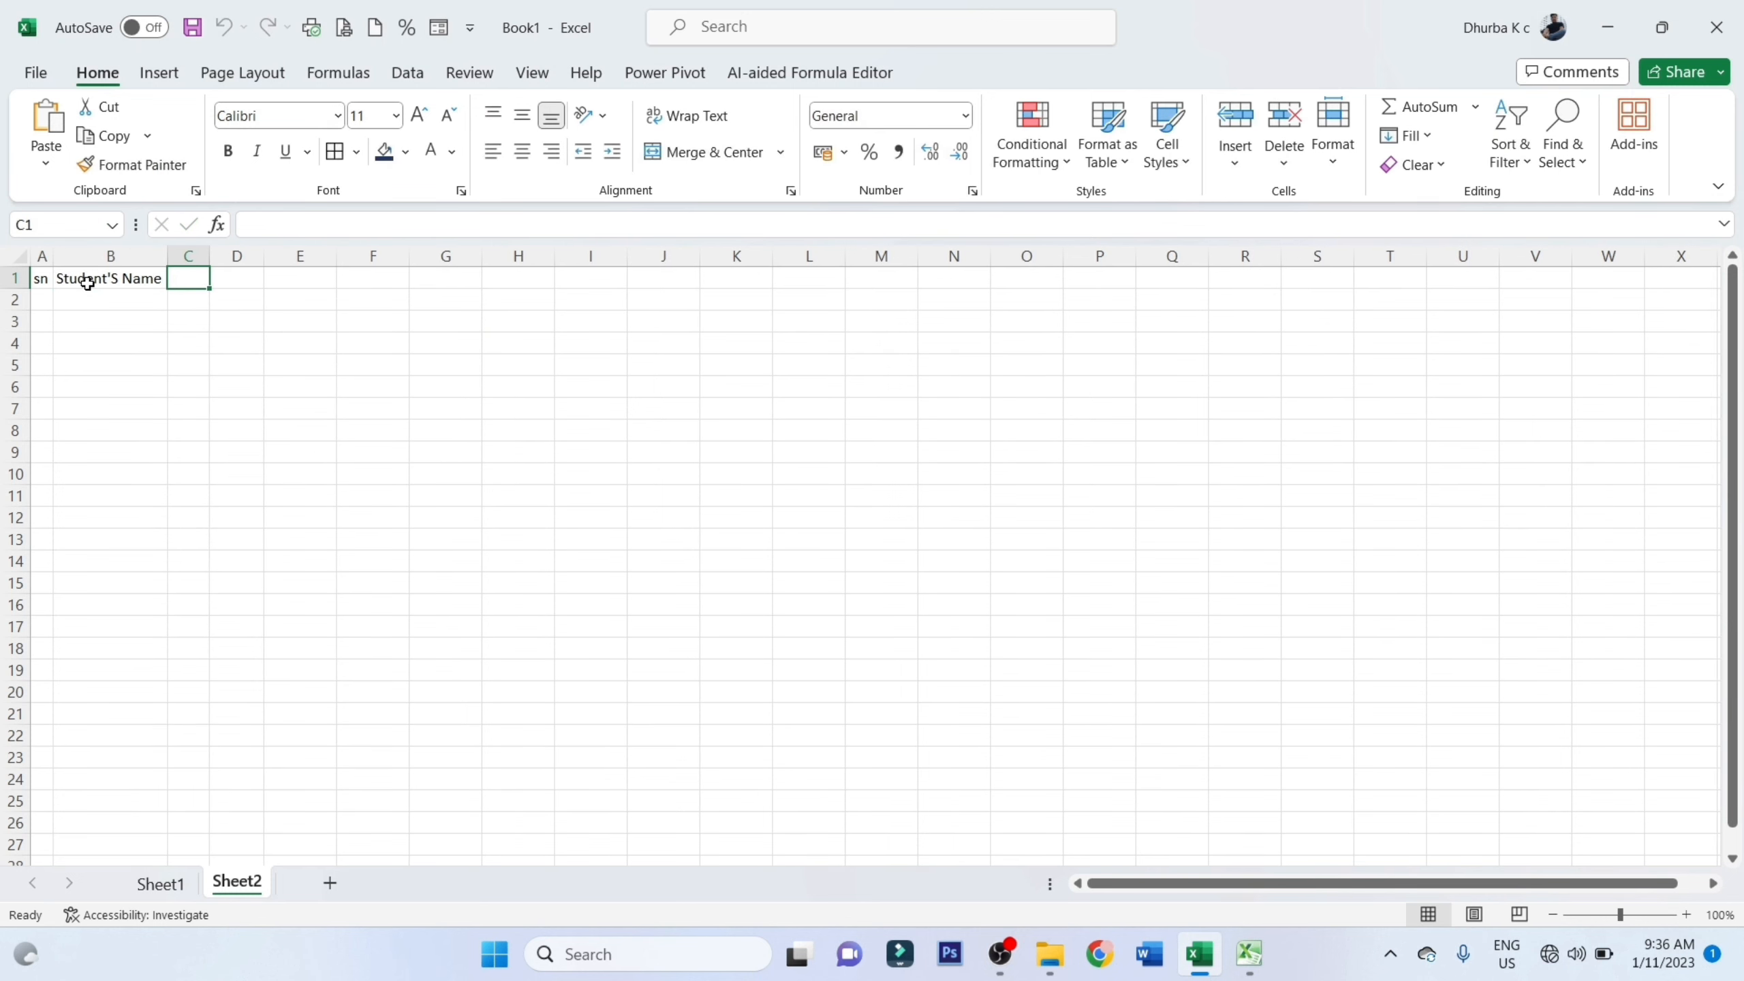
text(Class)
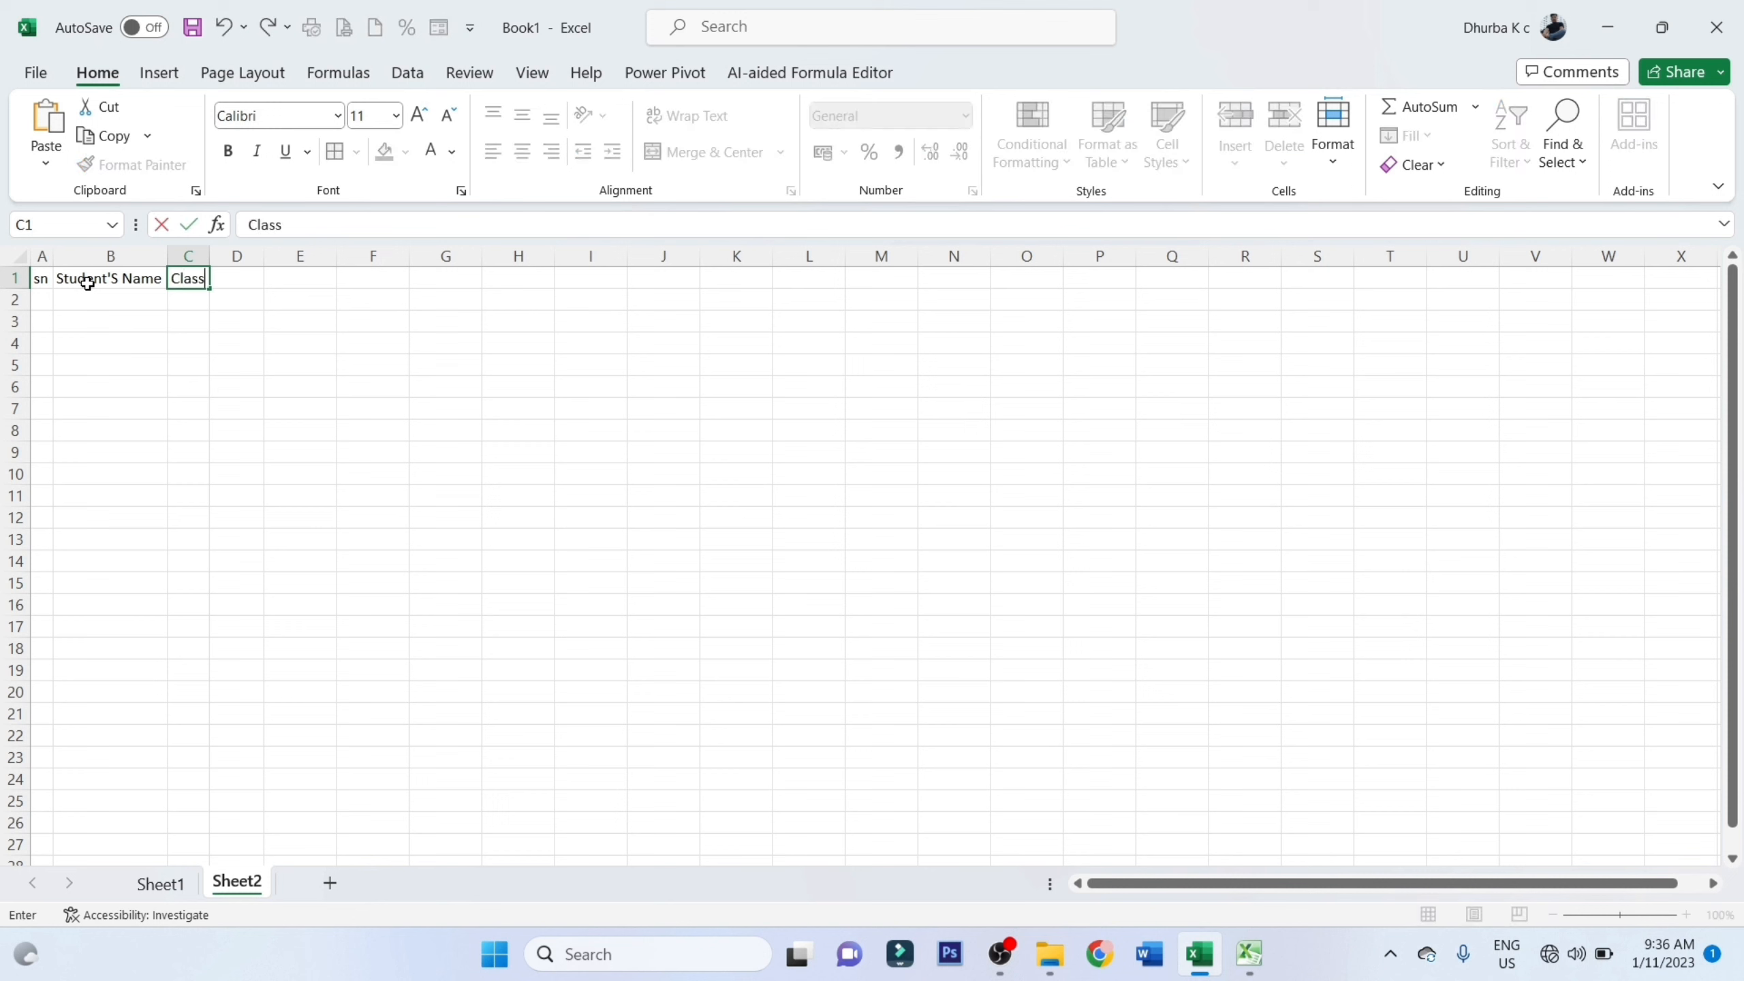
key(Tab)
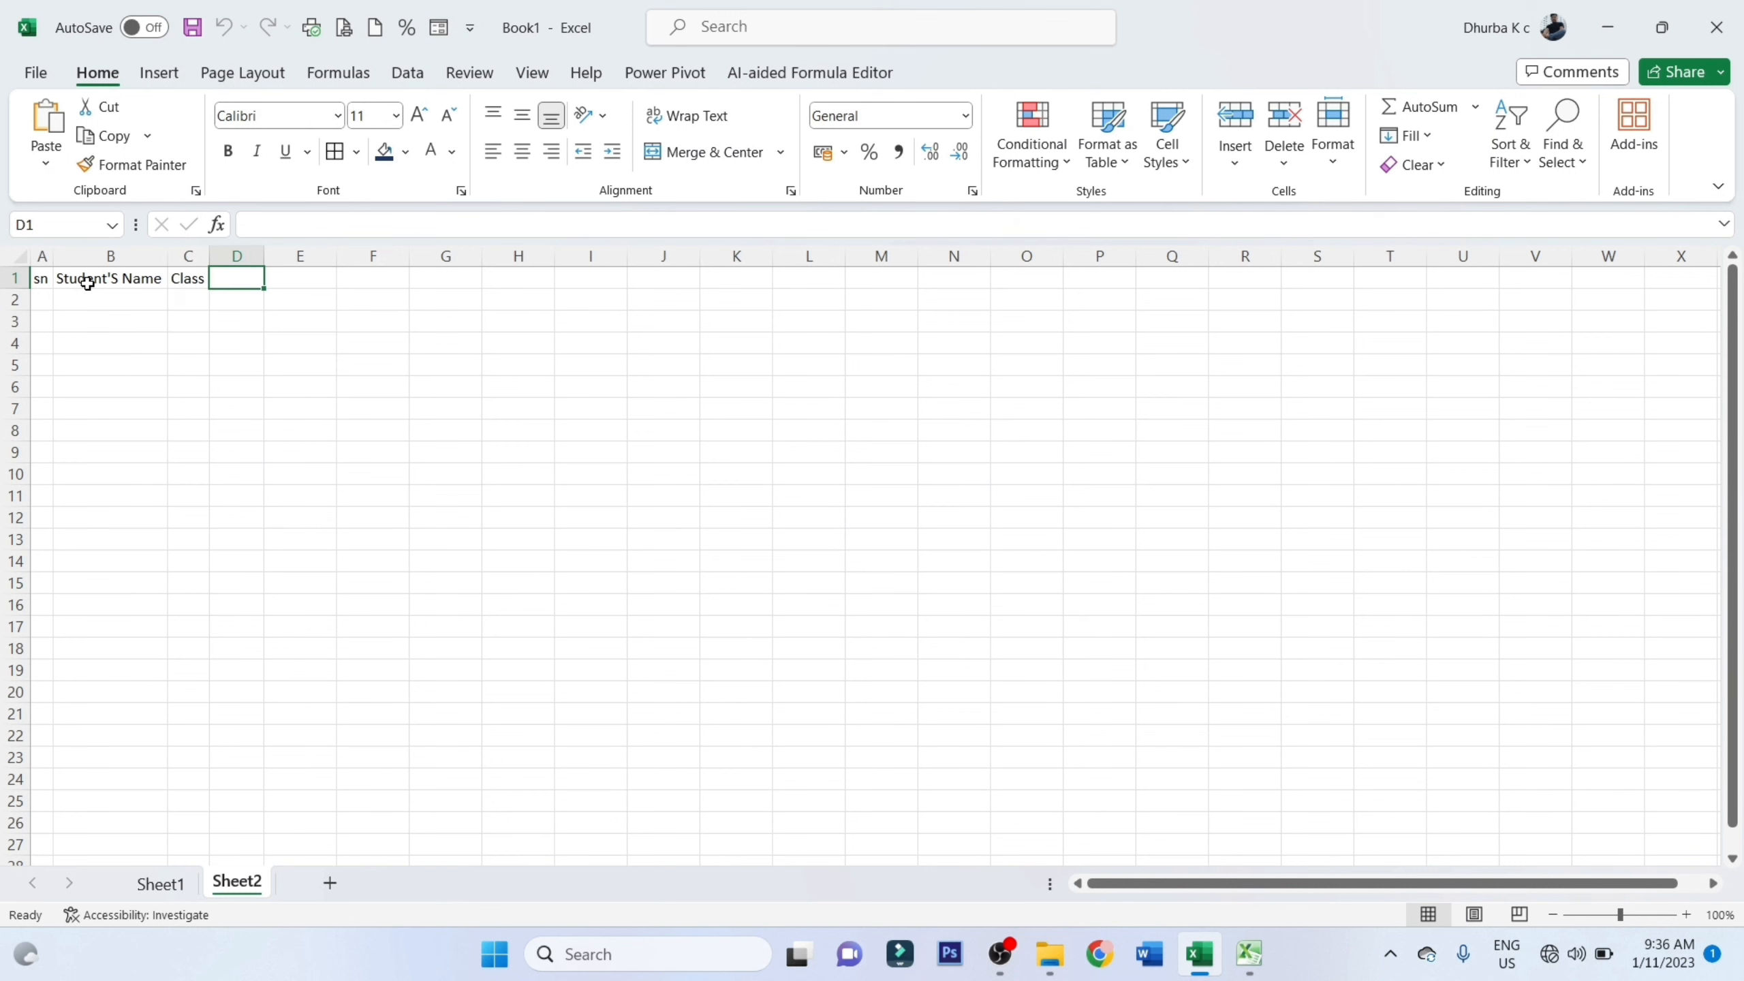
text(Roll)
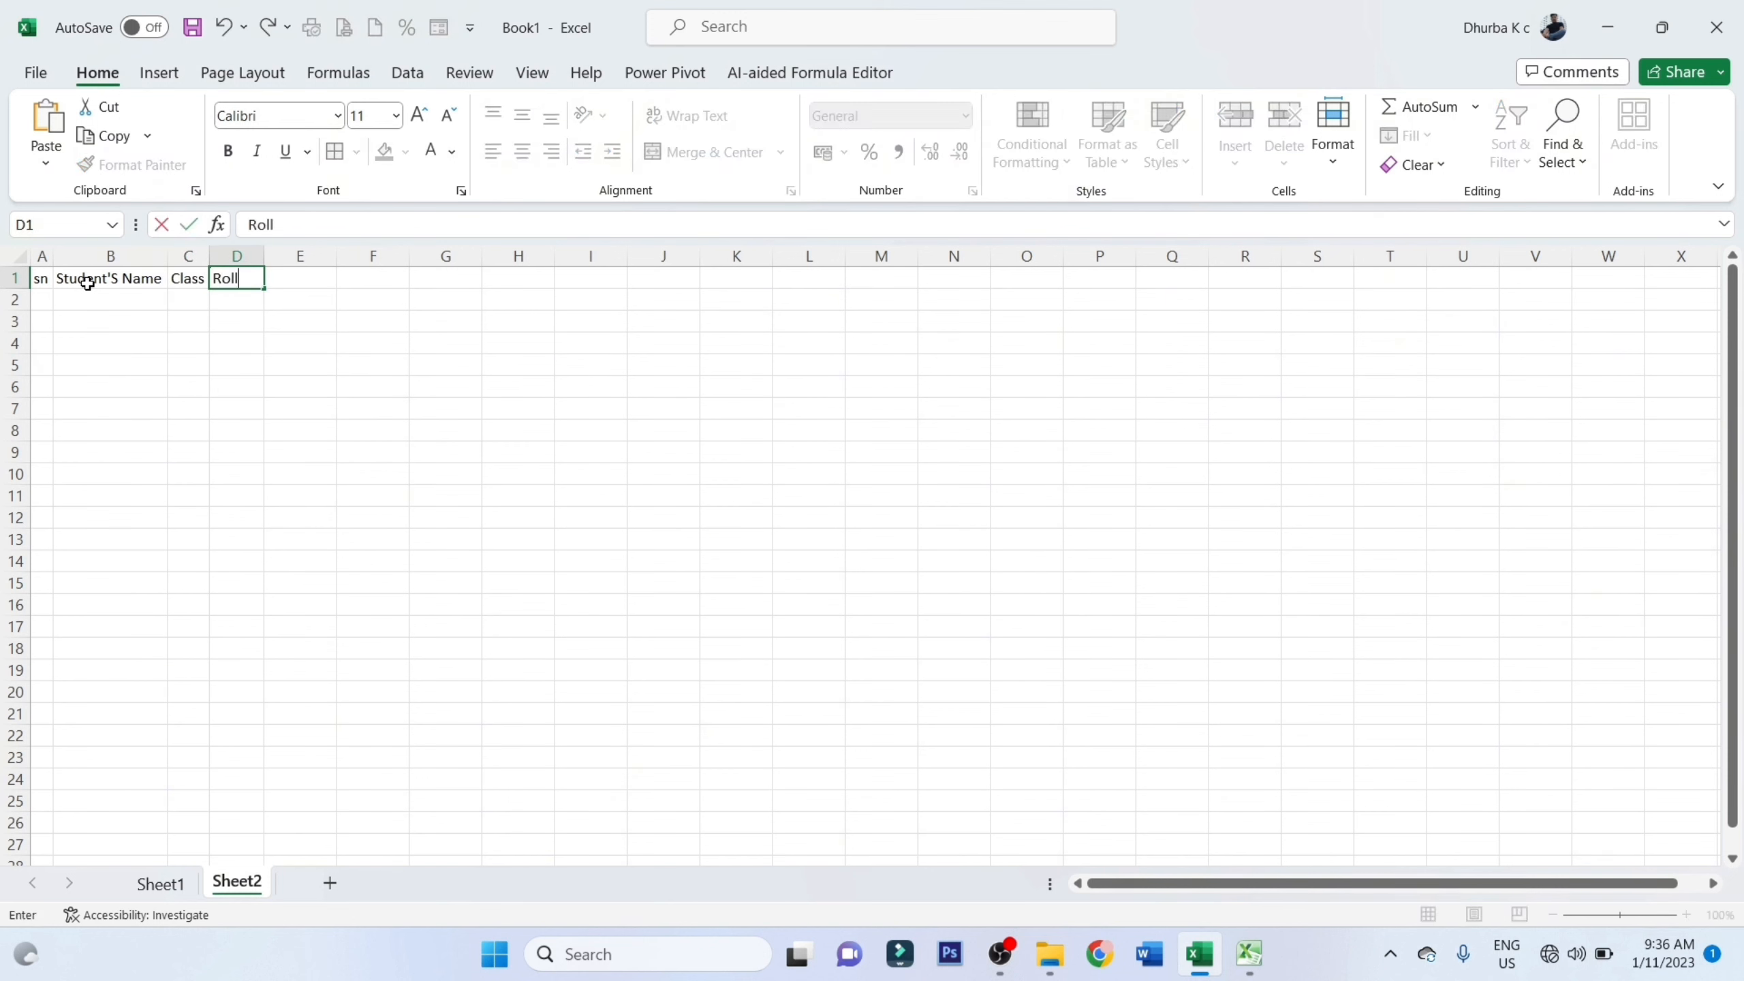
text( no)
key(Tab)
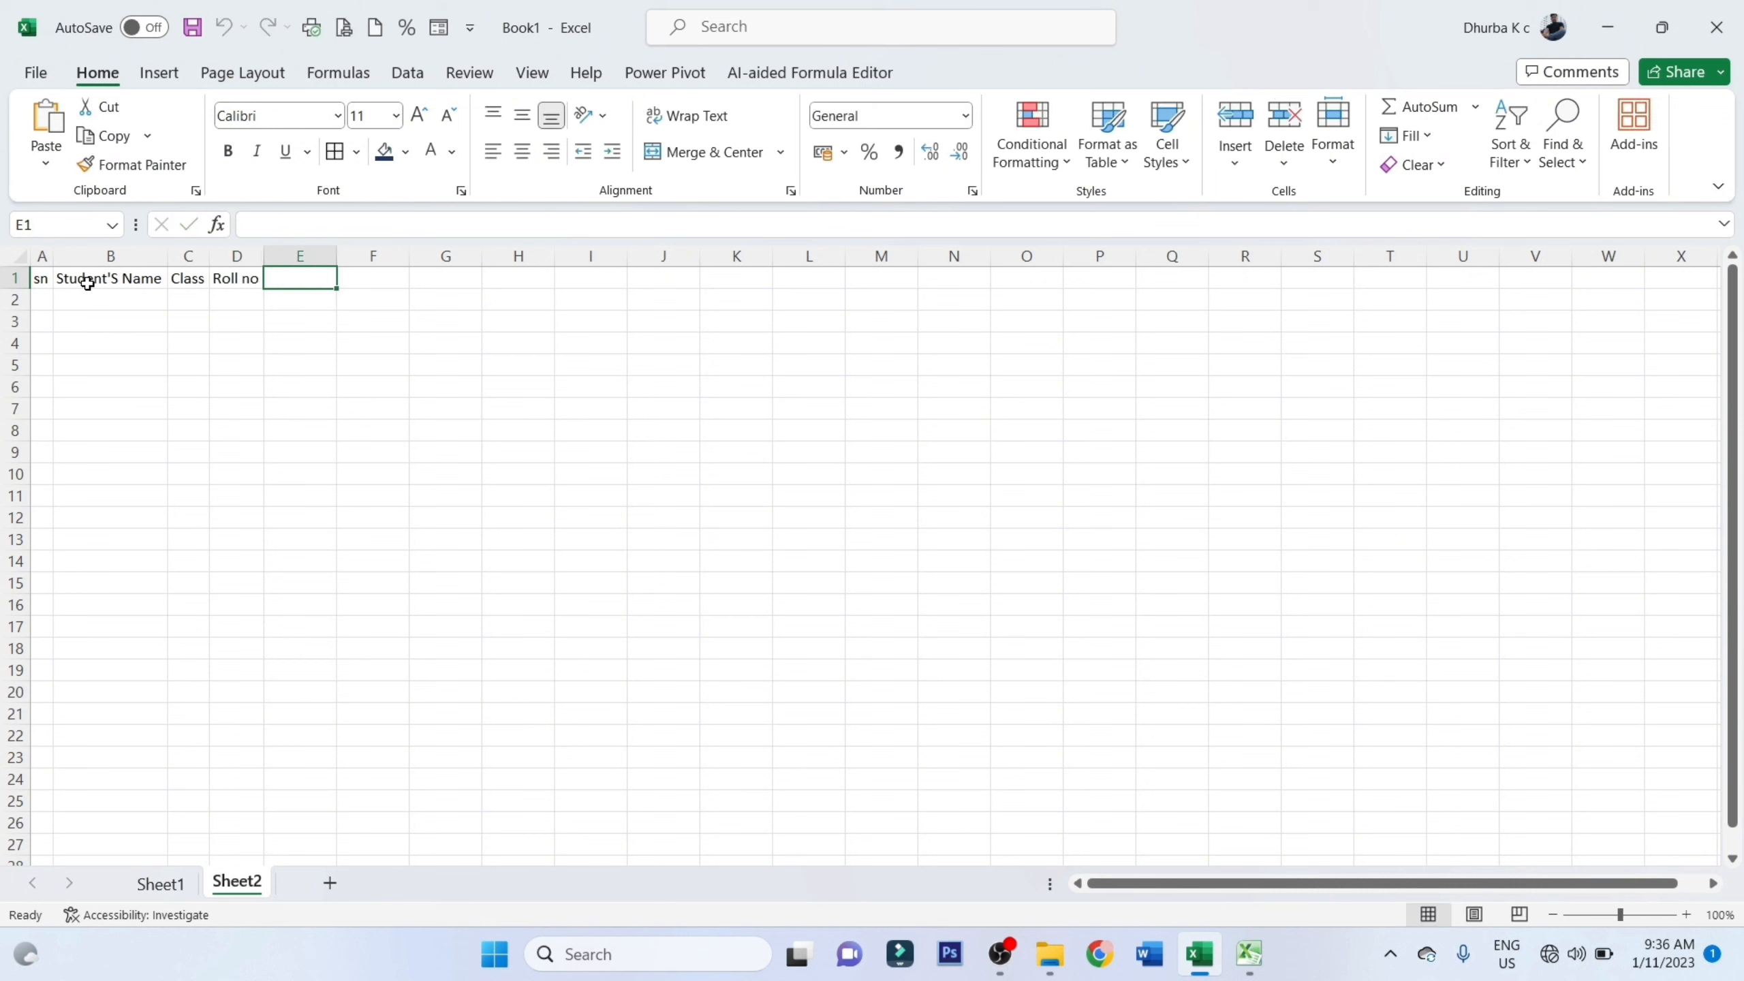
text(C)
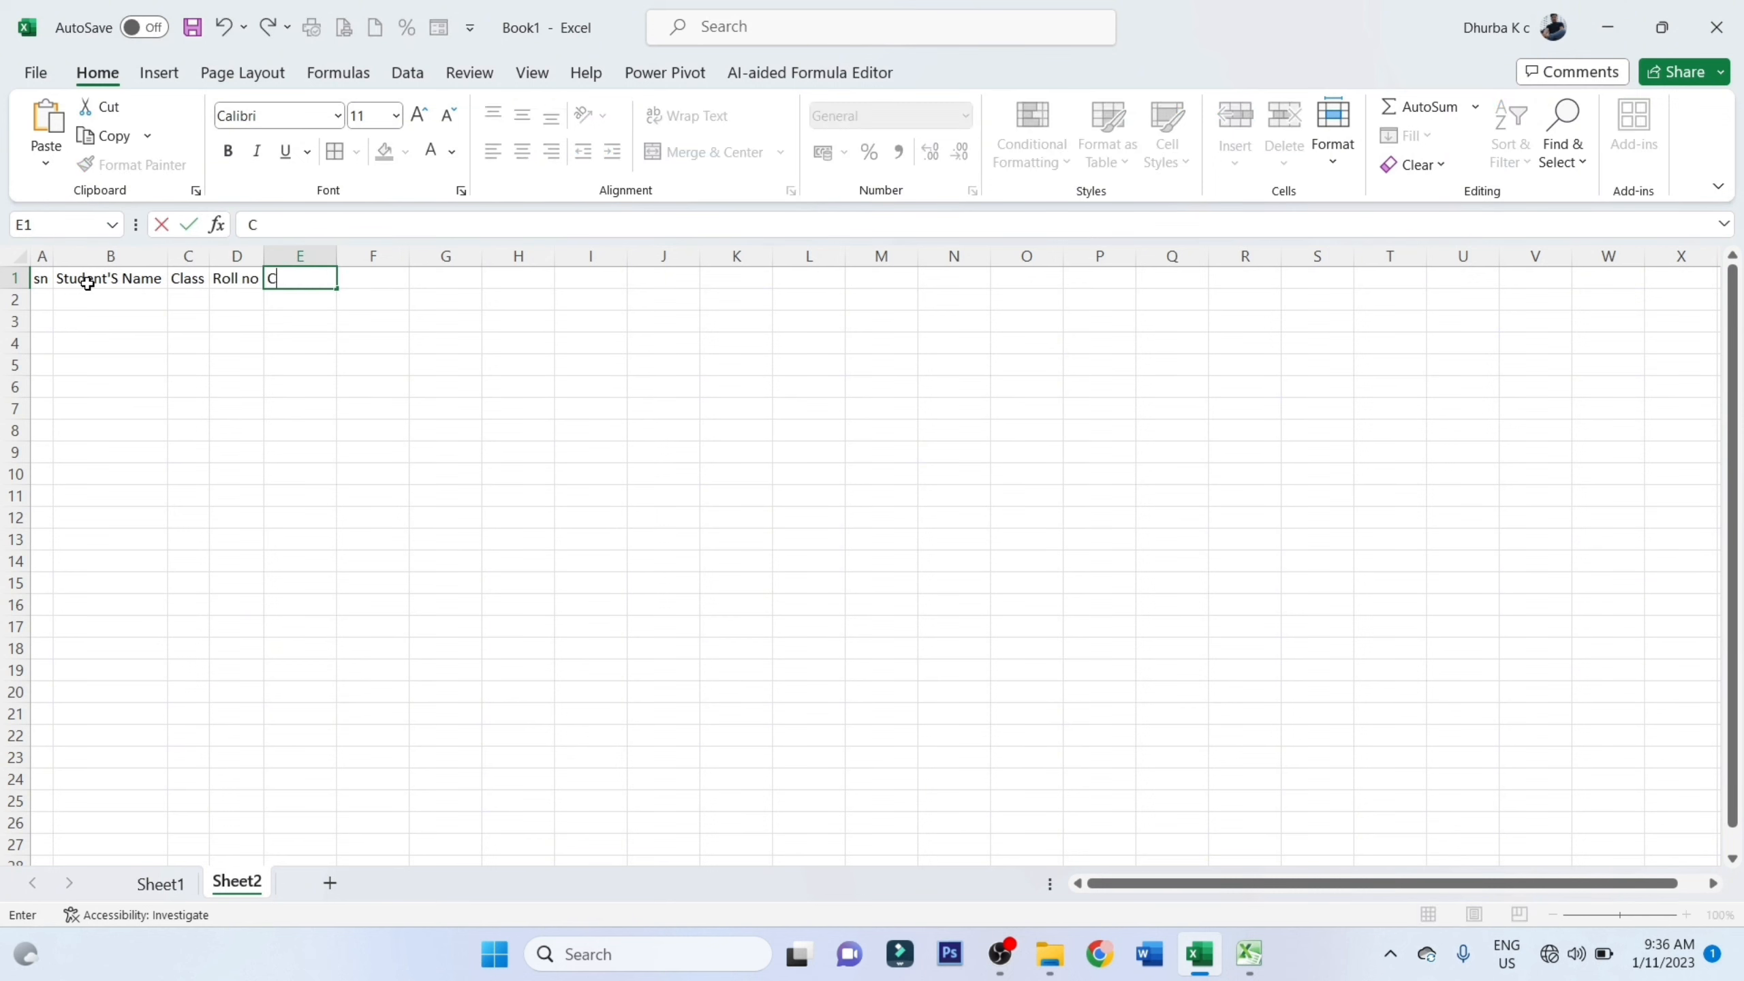
text(ontact)
click(165, 304)
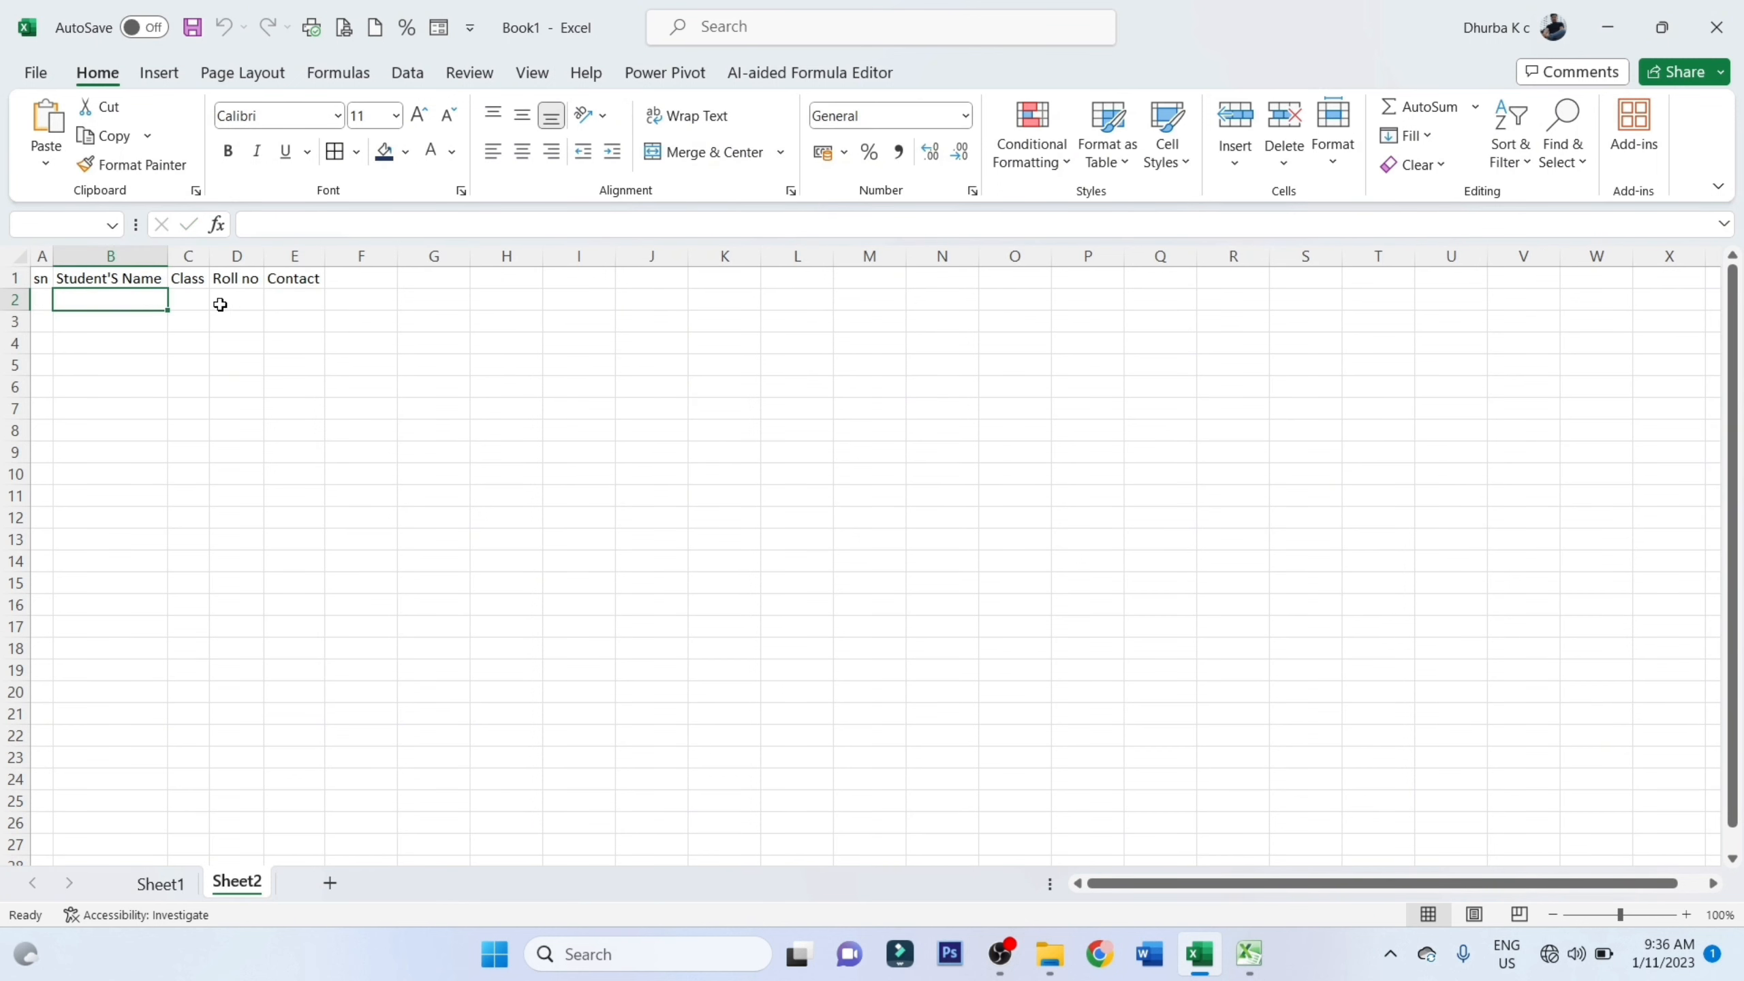
Increase the font size of the entire sheet to 16 and select a cell in row 2 to refit the columns
key(ctrl+a)
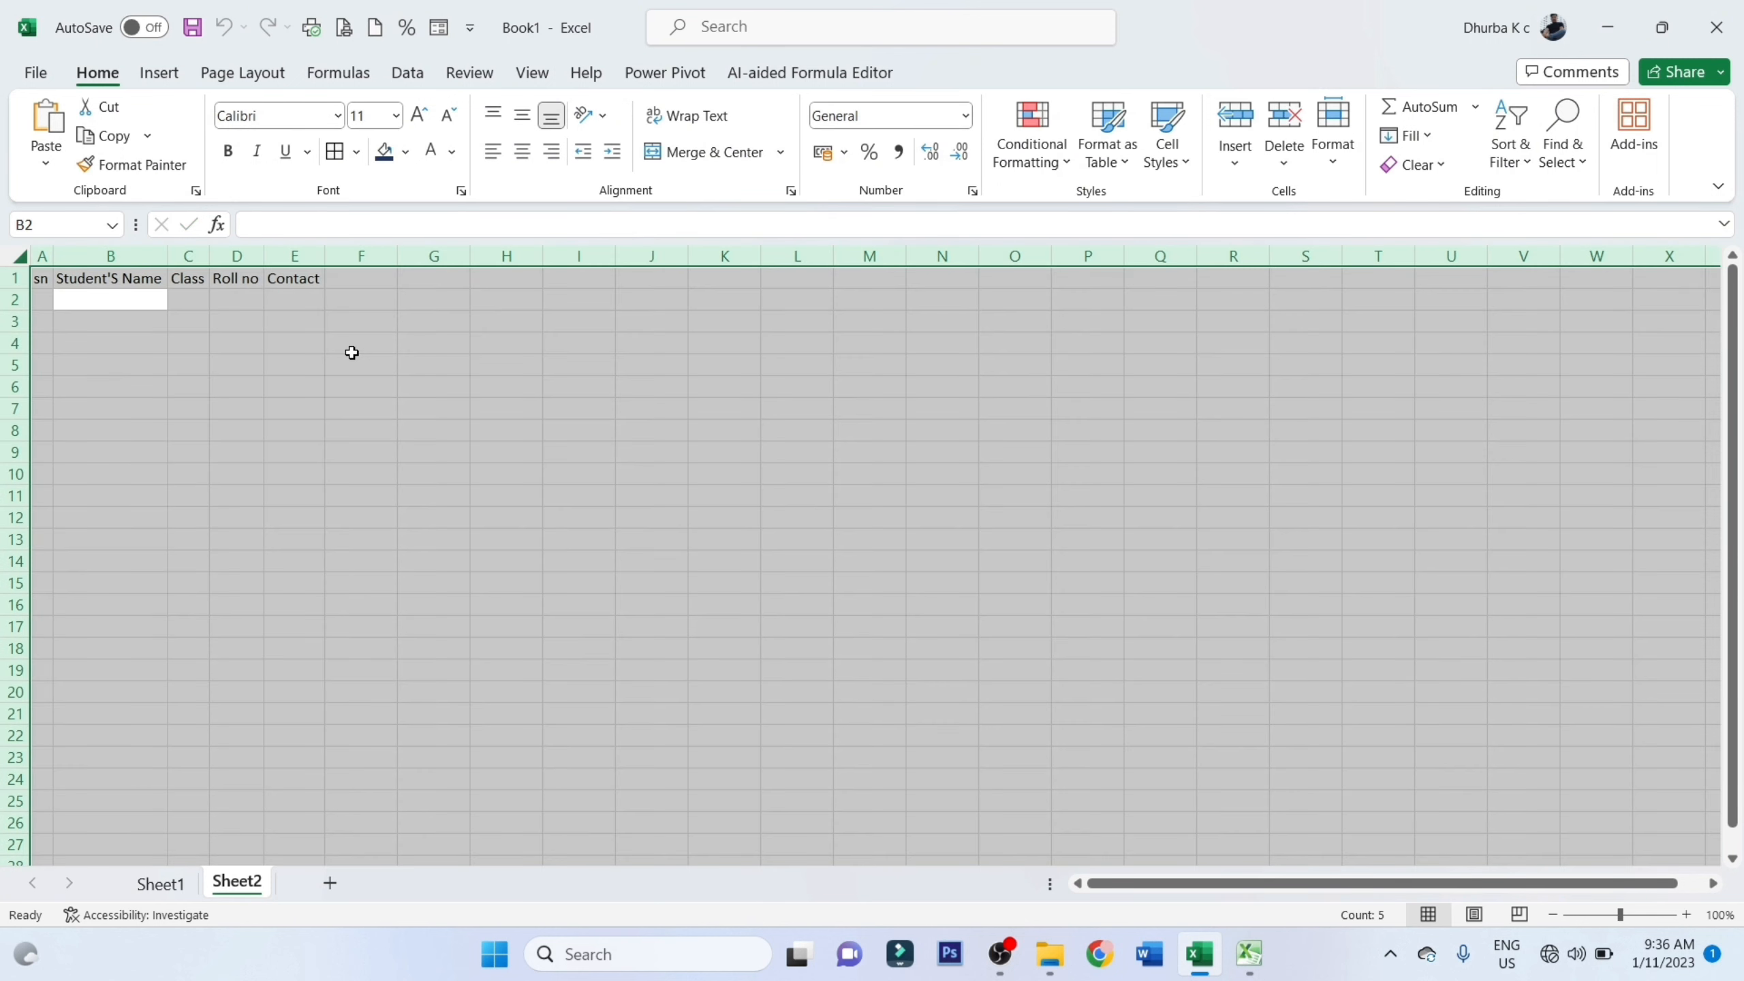
click(419, 113)
click(419, 113)
click(419, 114)
click(313, 319)
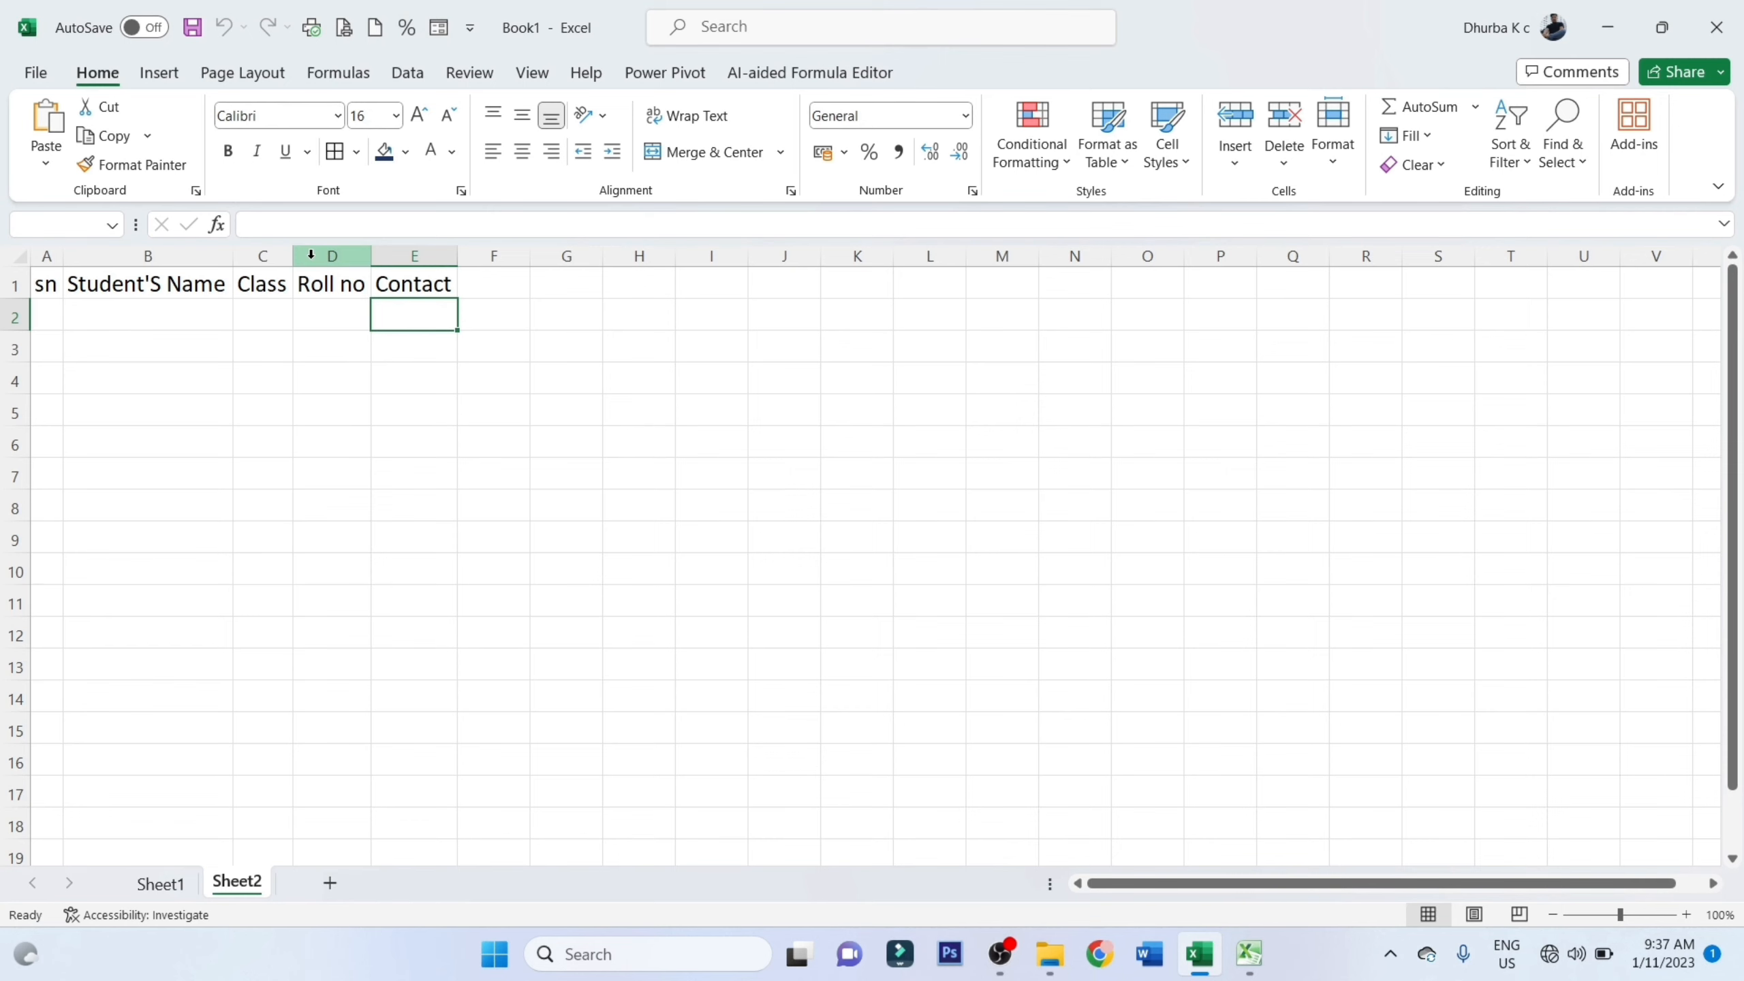
Delete all the headers from the sheet and select cell A1
click(731, 477)
key(ctrl+a)
key(Delete)
click(35, 282)
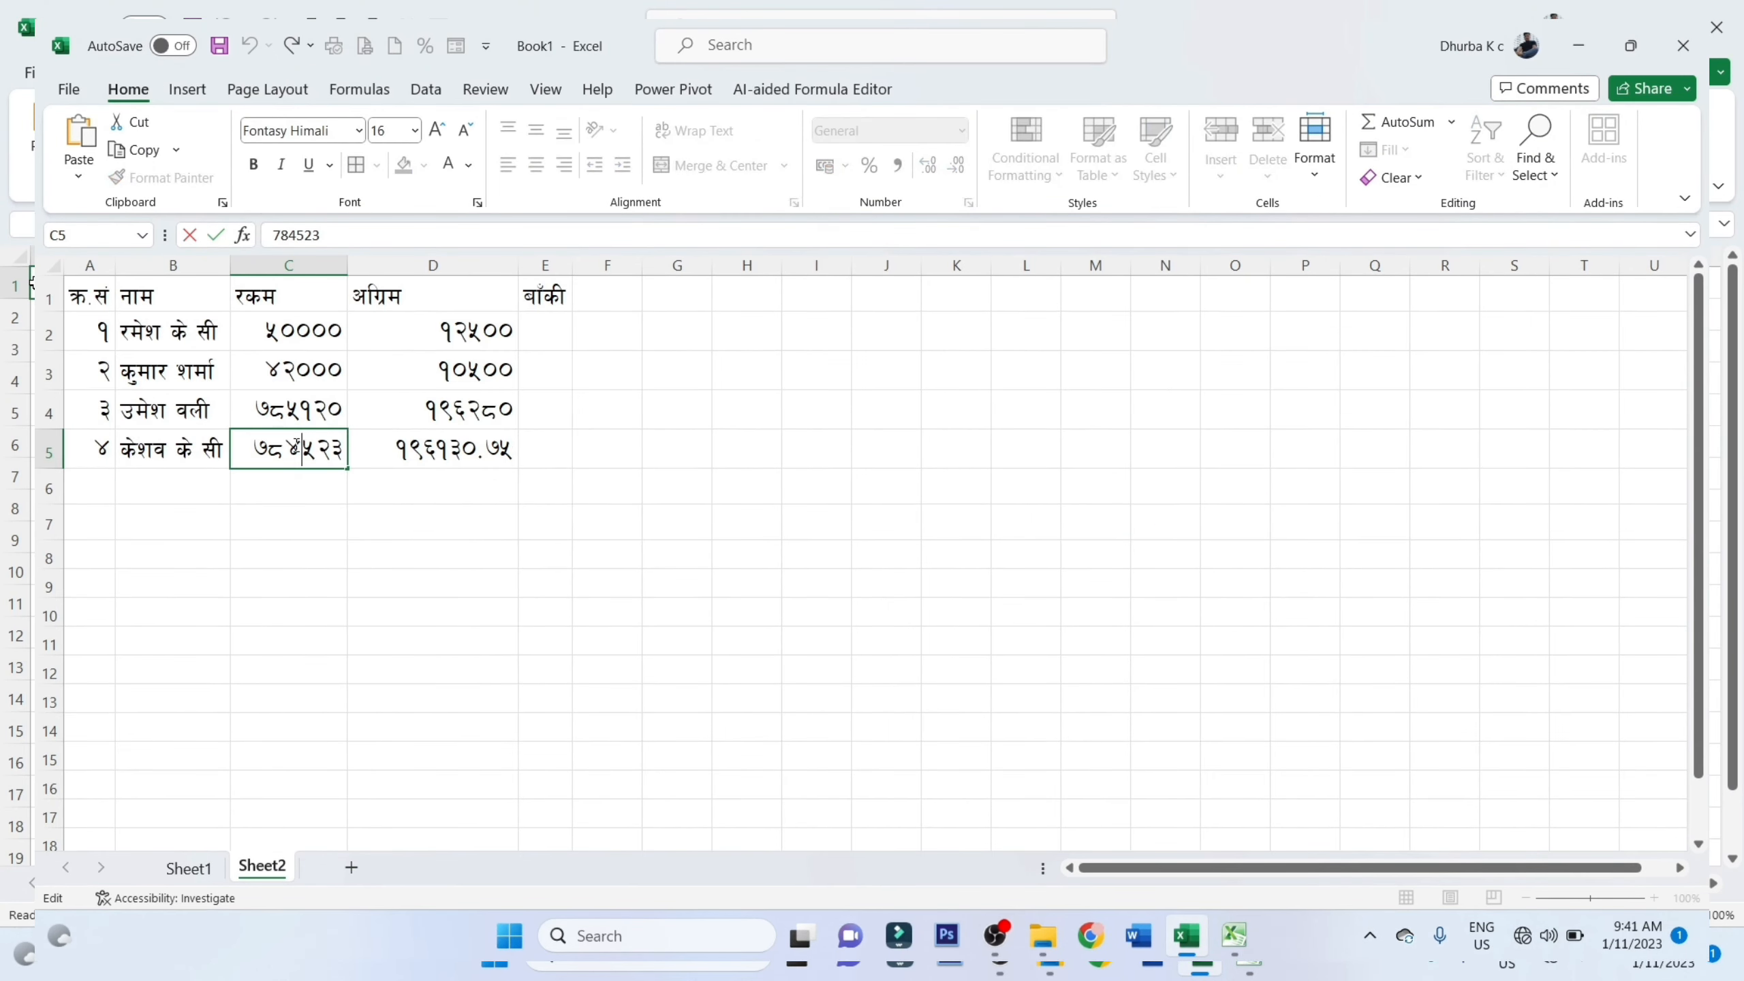
Correct the amount in C5 to 78423 and calculate the balance in E2 with the formula =C2-D2
click(512, 450)
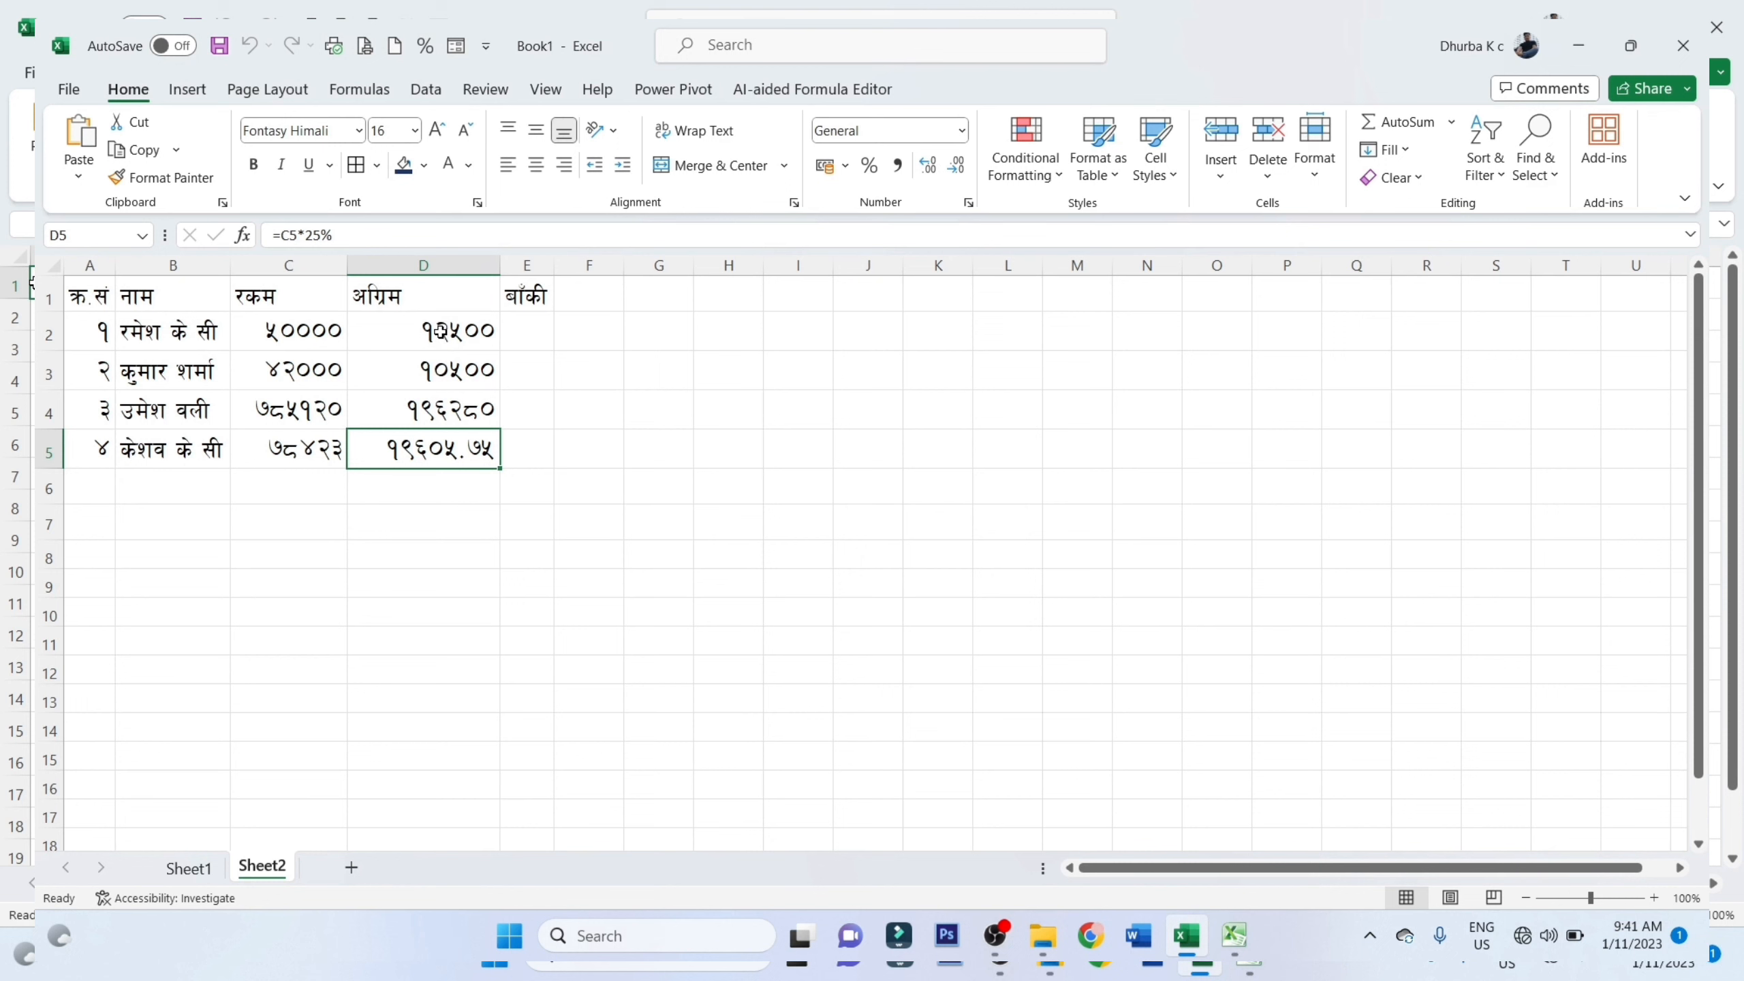
click(537, 336)
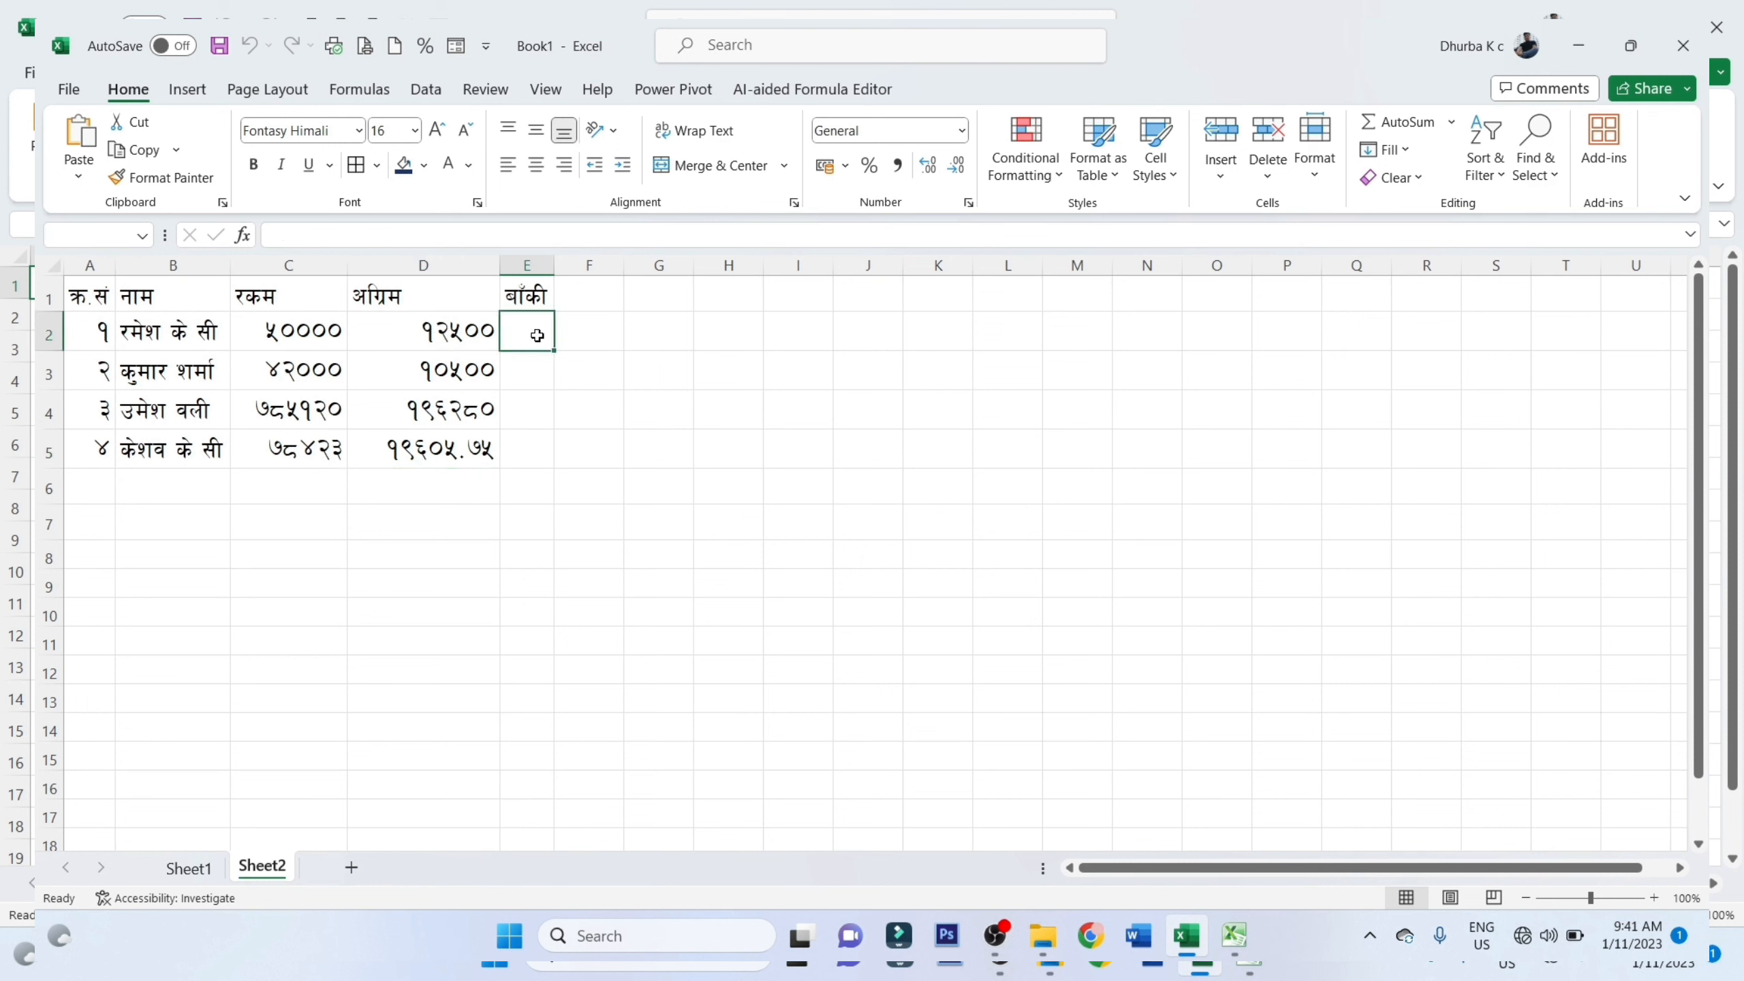
text(=)
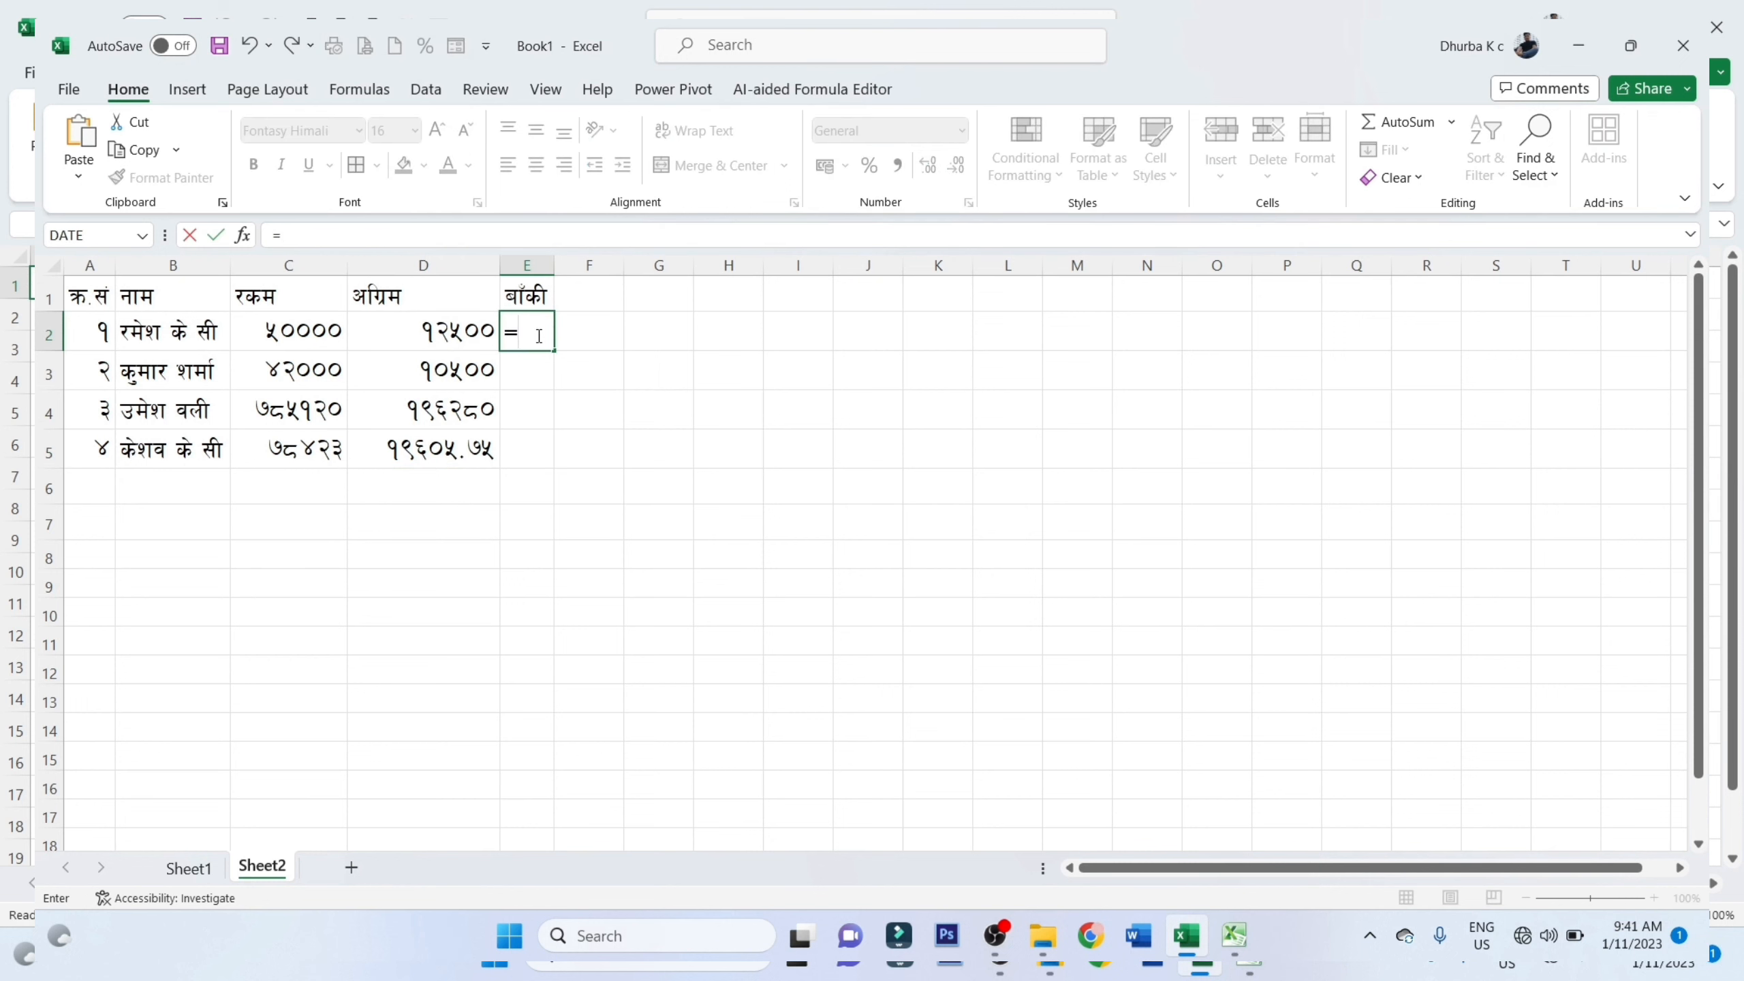
click(329, 337)
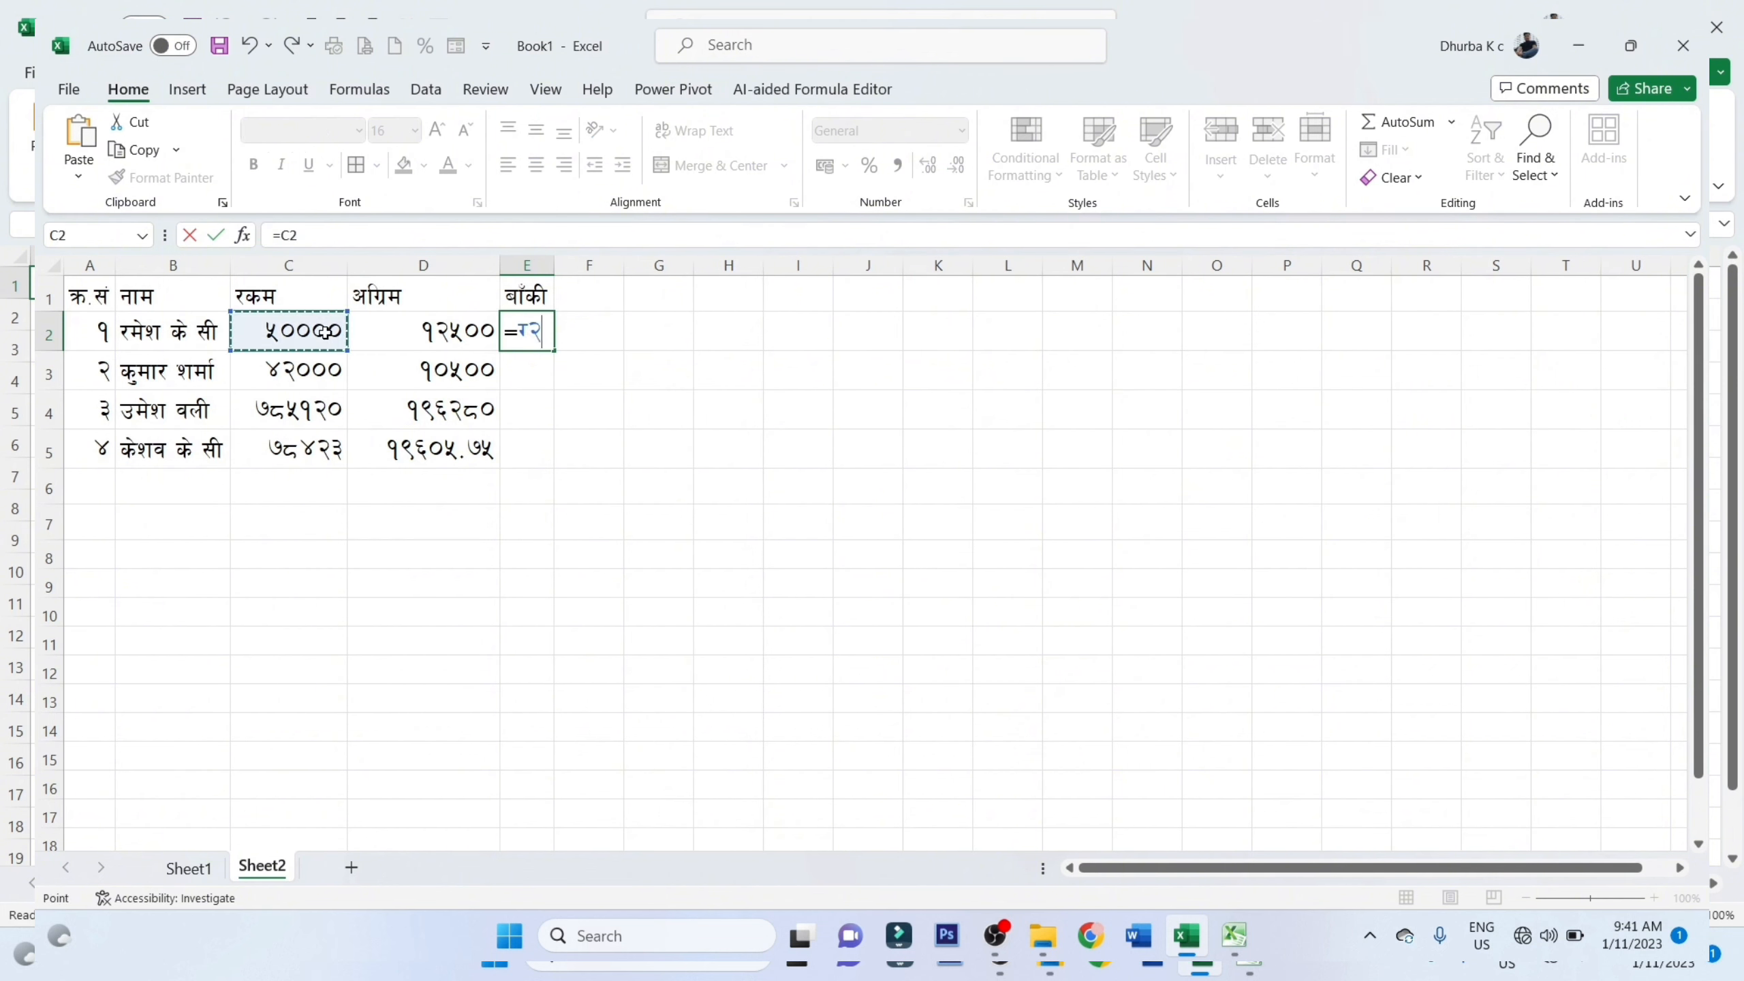
text(-)
click(415, 329)
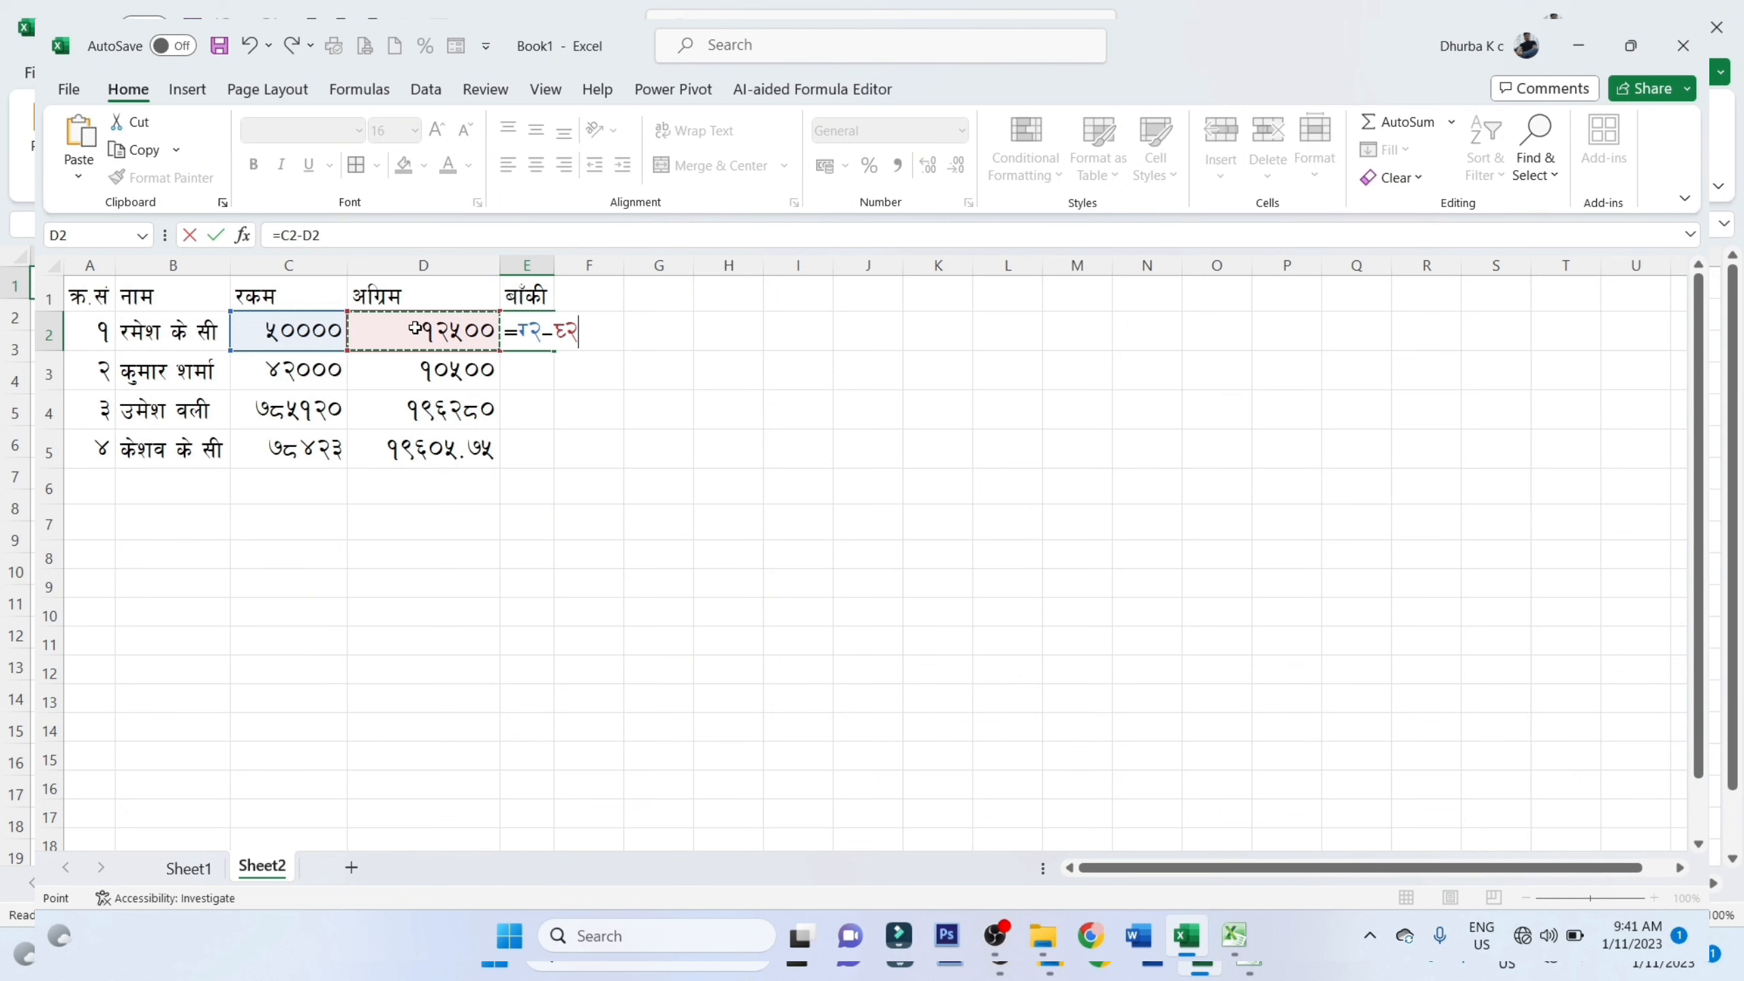
key(Return)
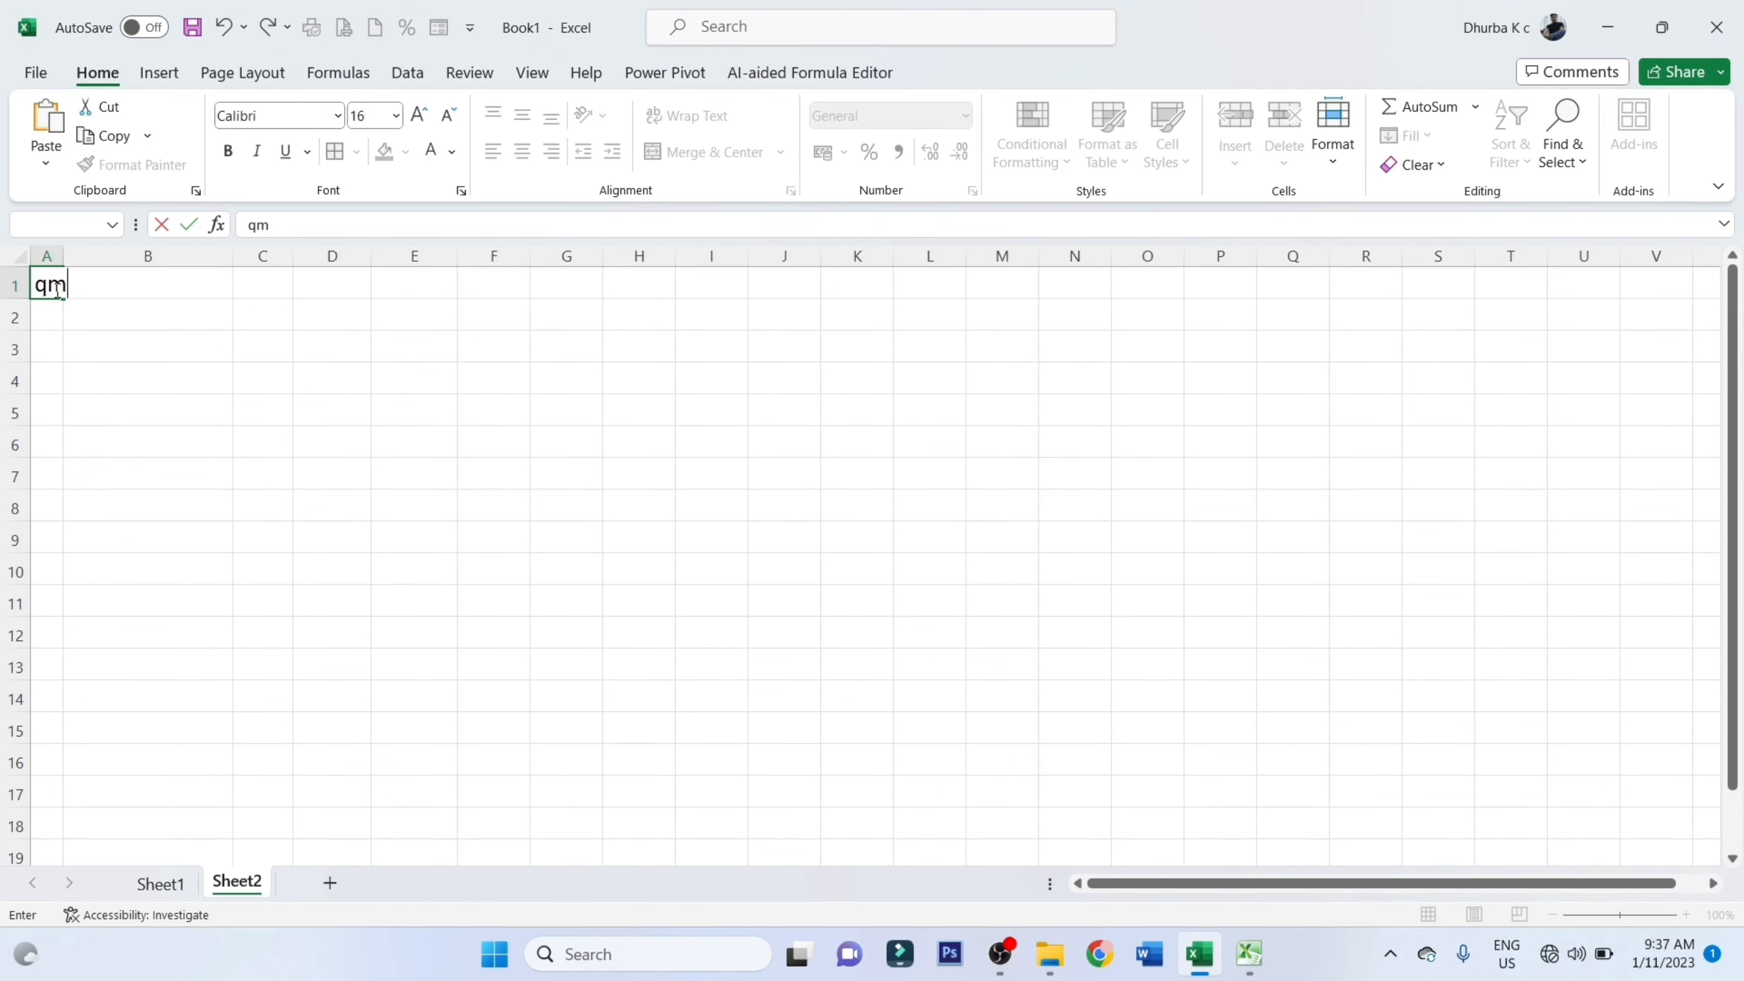
Enter the headers क्र.सं, नाम, रकम, अग्रिम and बाँकी in A1:E1 of Sheet2
key(BackSpace)
key(BackSpace)
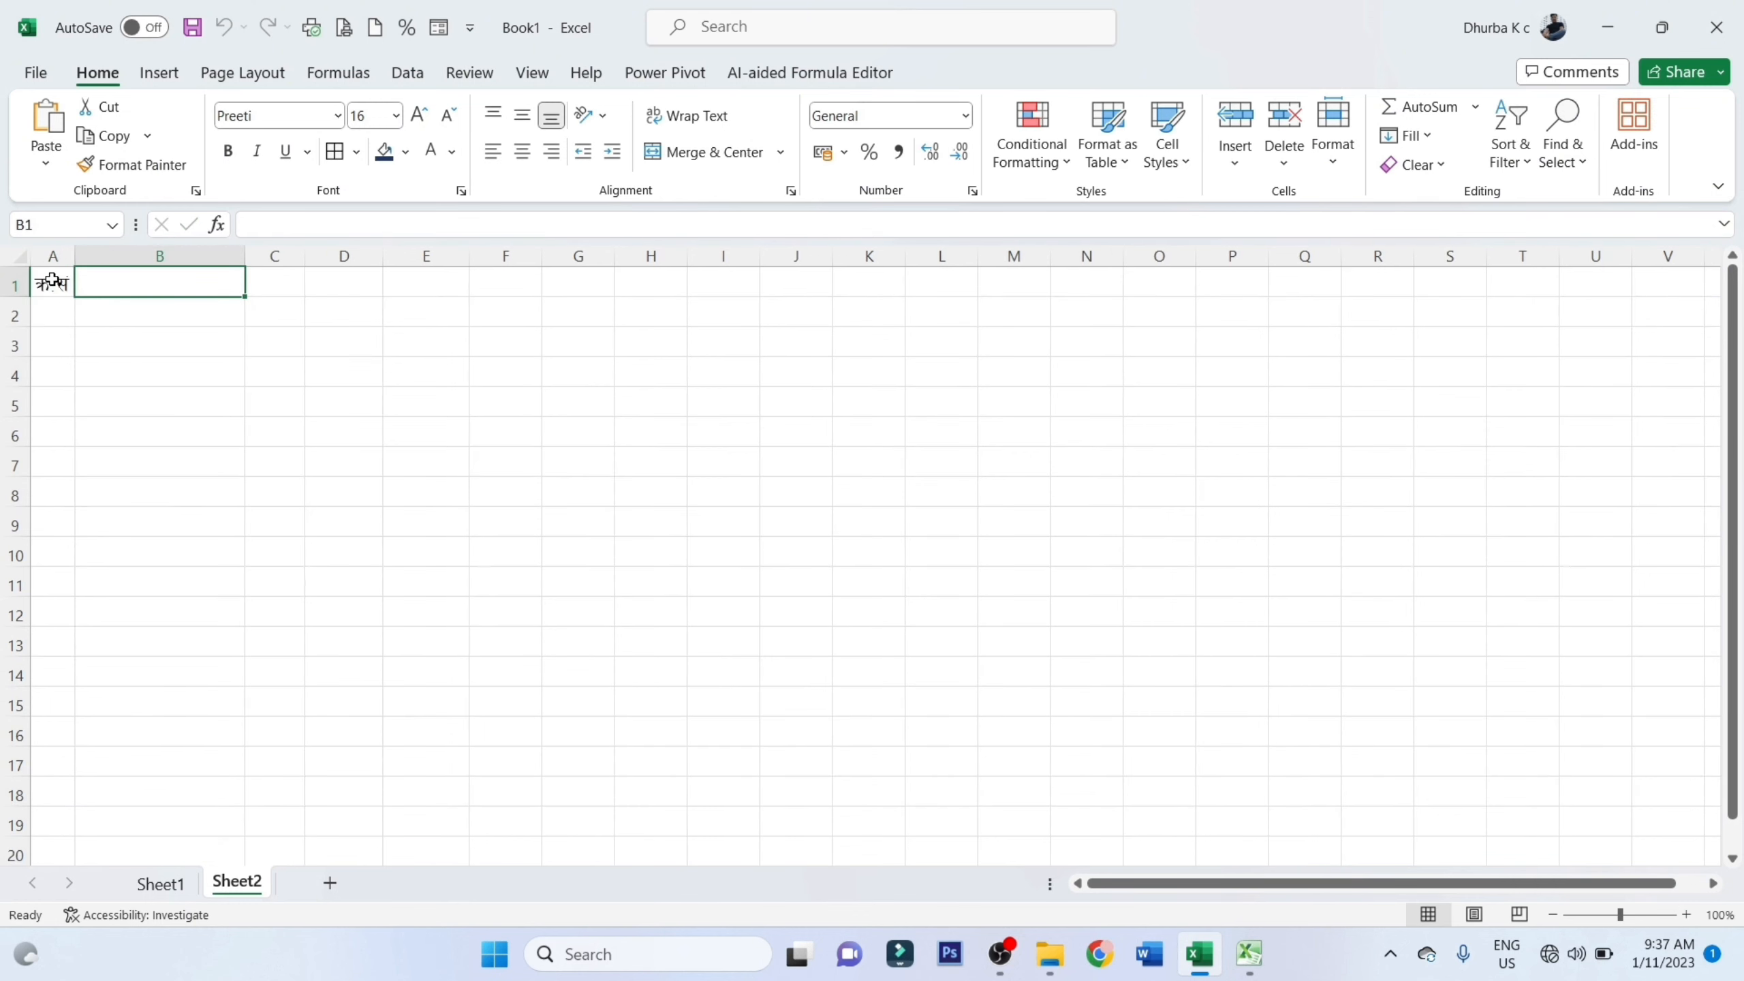
text(gfd)
key(Tab)
text(/sd)
key(Tab)
text(clu|d)
key(Tab)
text(afFsL)
key(Tab)
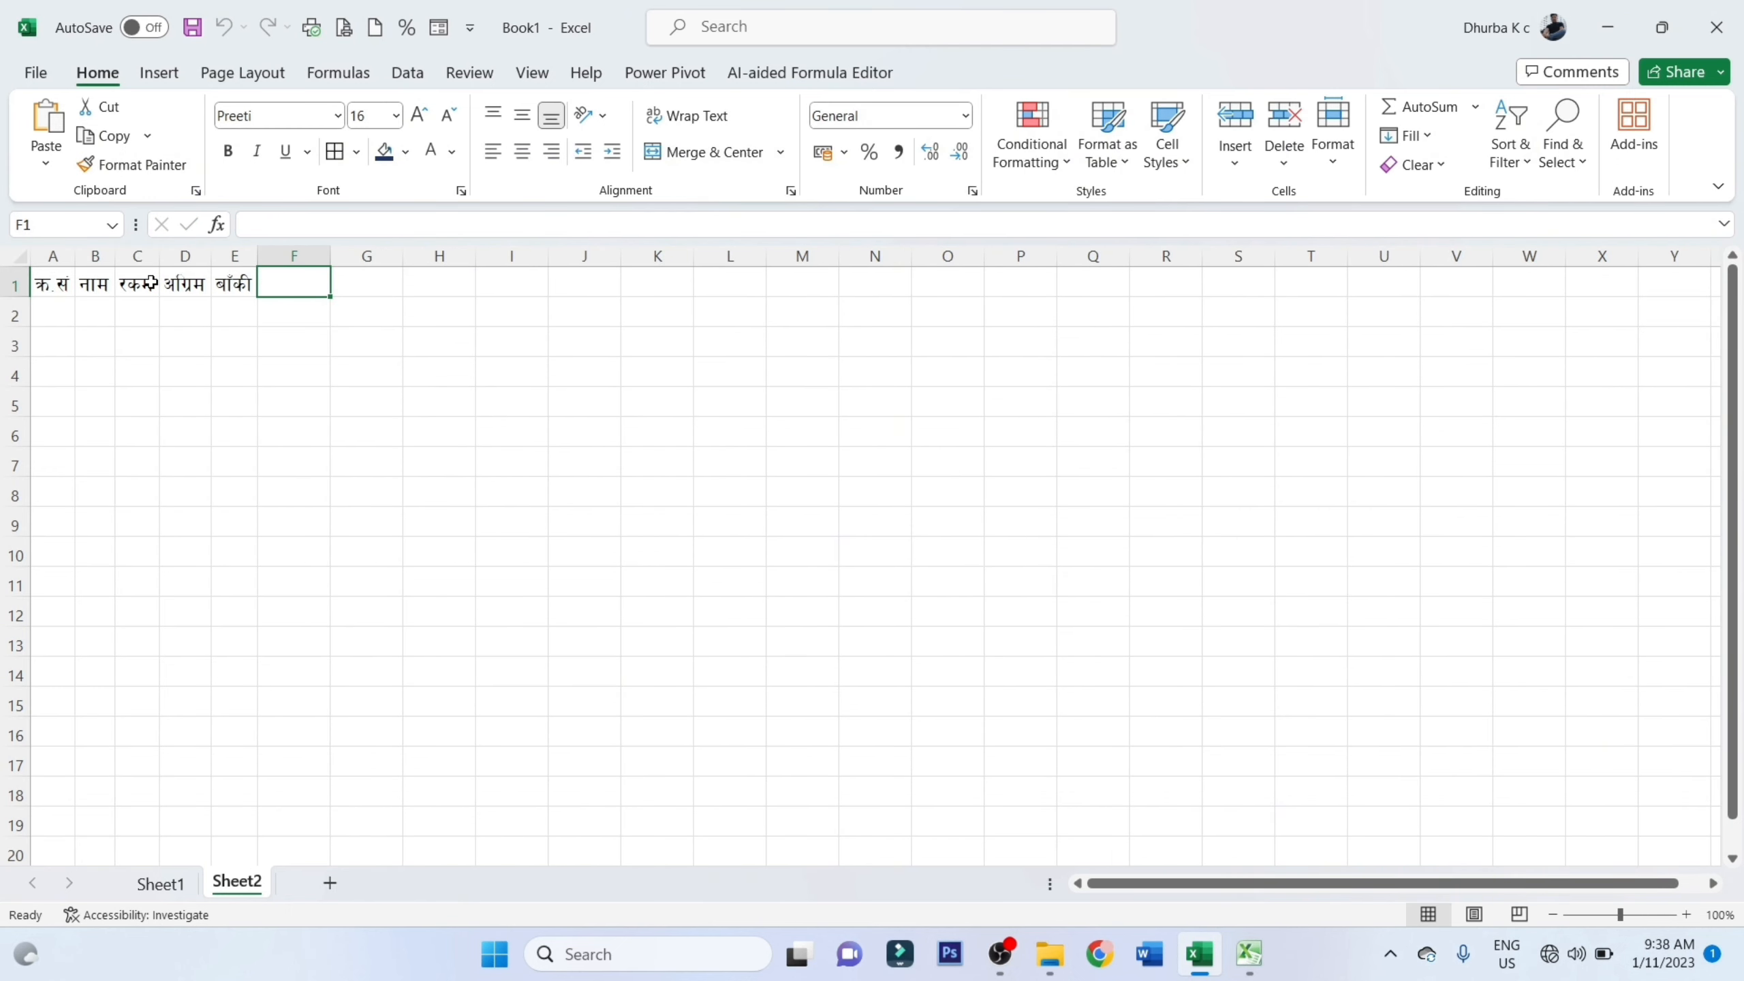
Widen column B manually to test the automatic fitting, revert it, and select cell A2
click(219, 322)
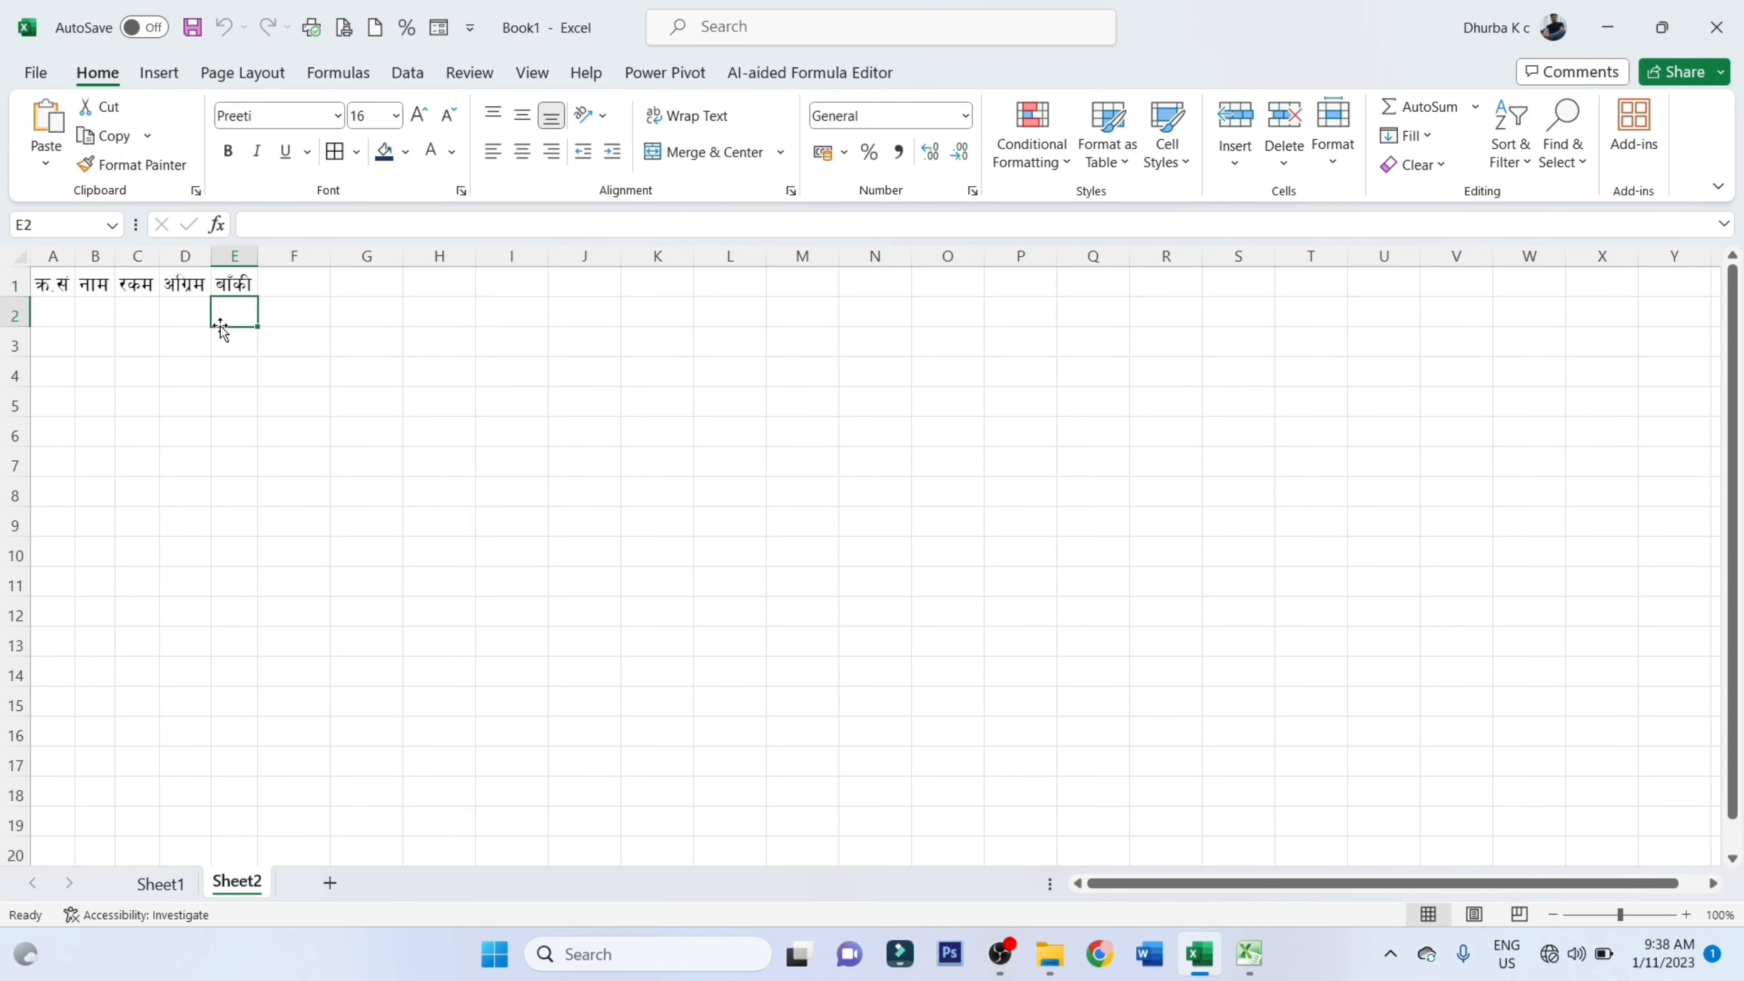
drag(111, 259, 197, 260)
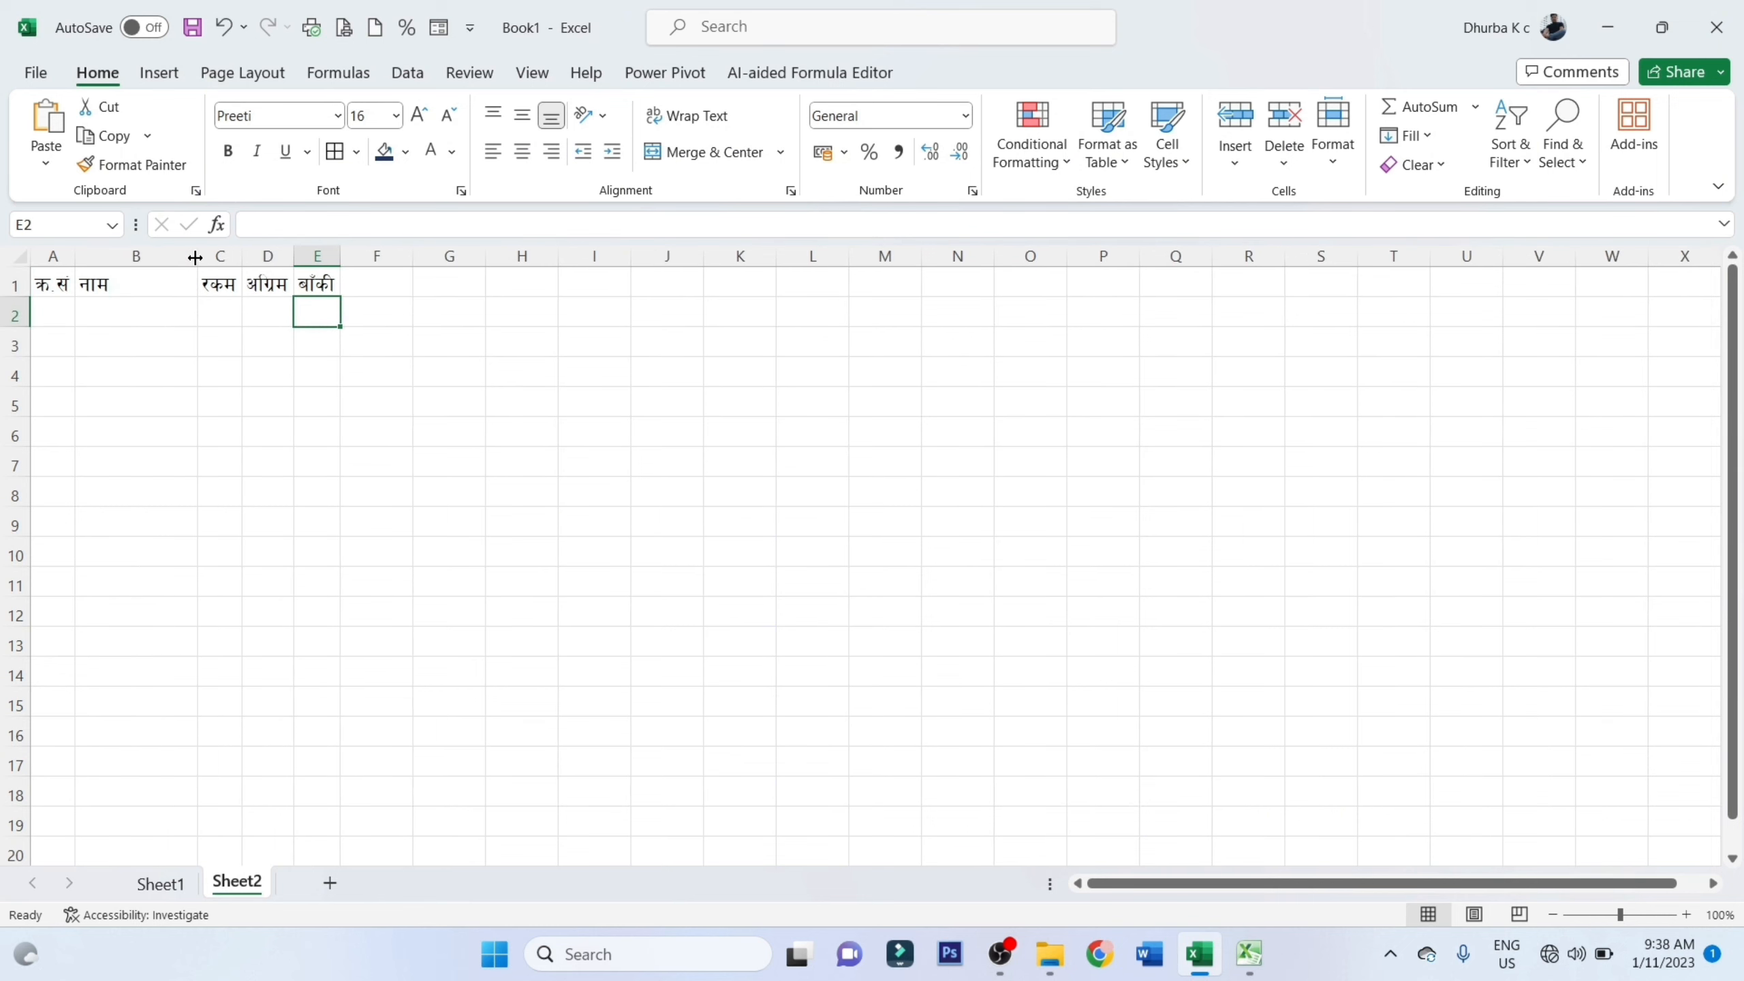
key(ctrl+z)
click(52, 305)
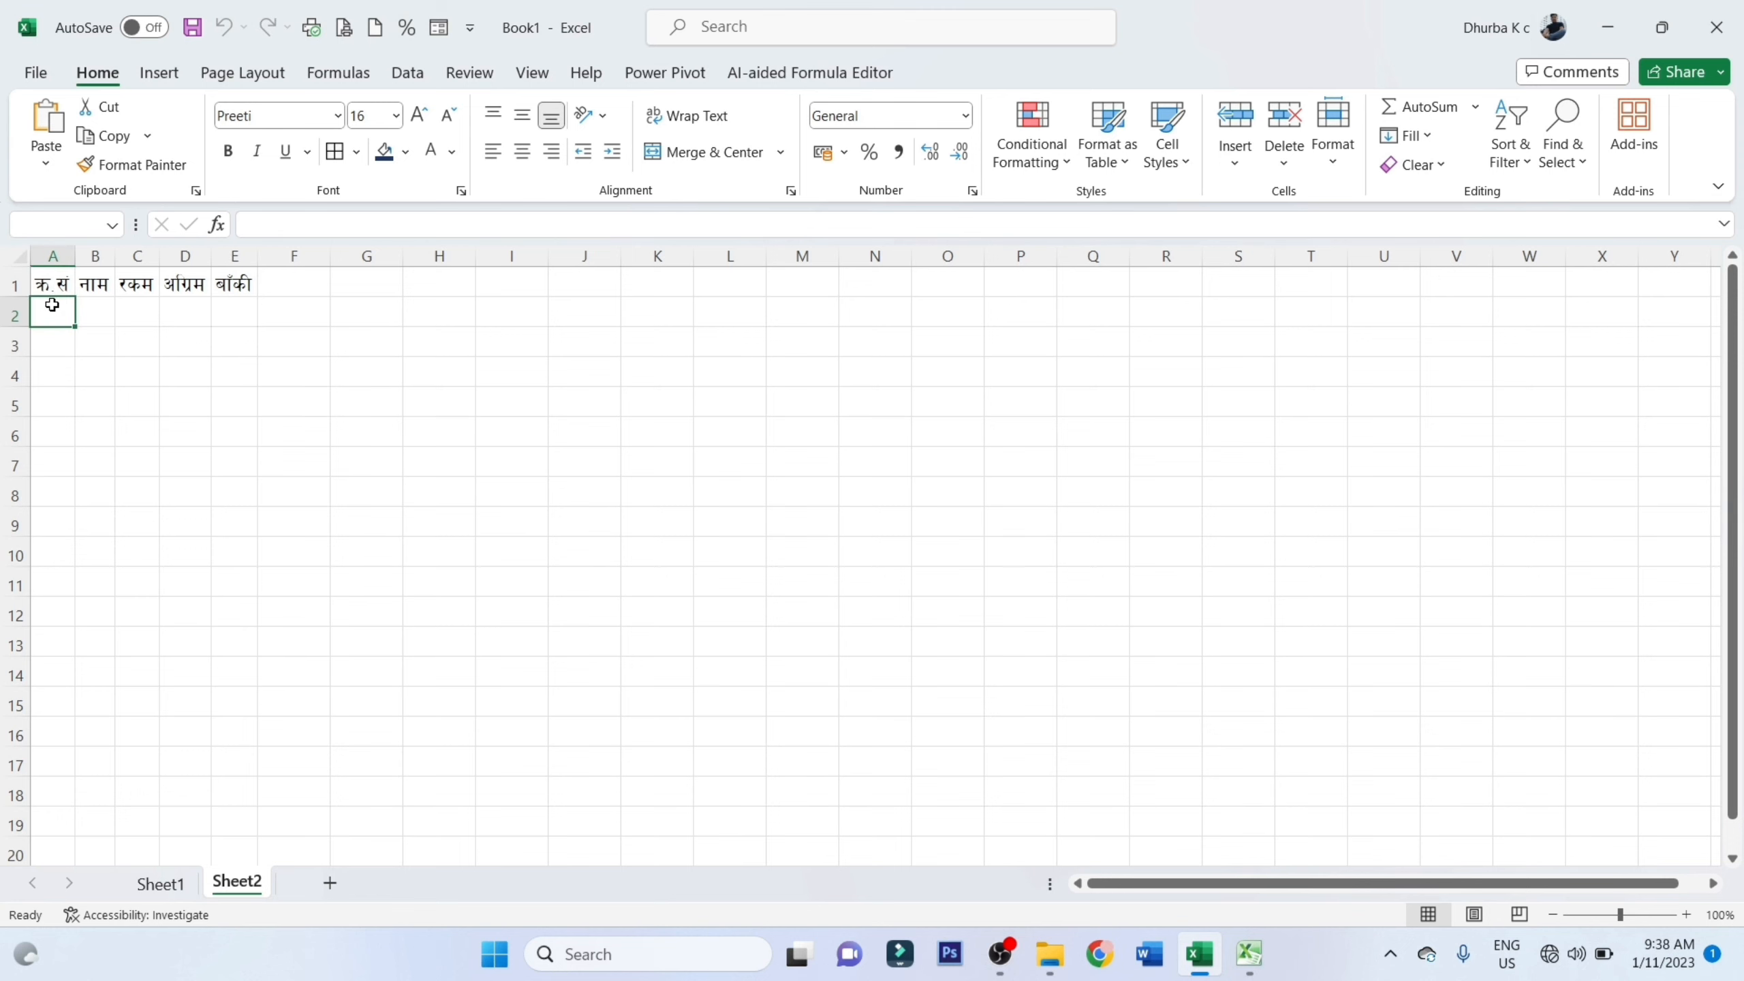
Set the font of cells A2:A7 to Fontasy Himali
drag(52, 305, 59, 451)
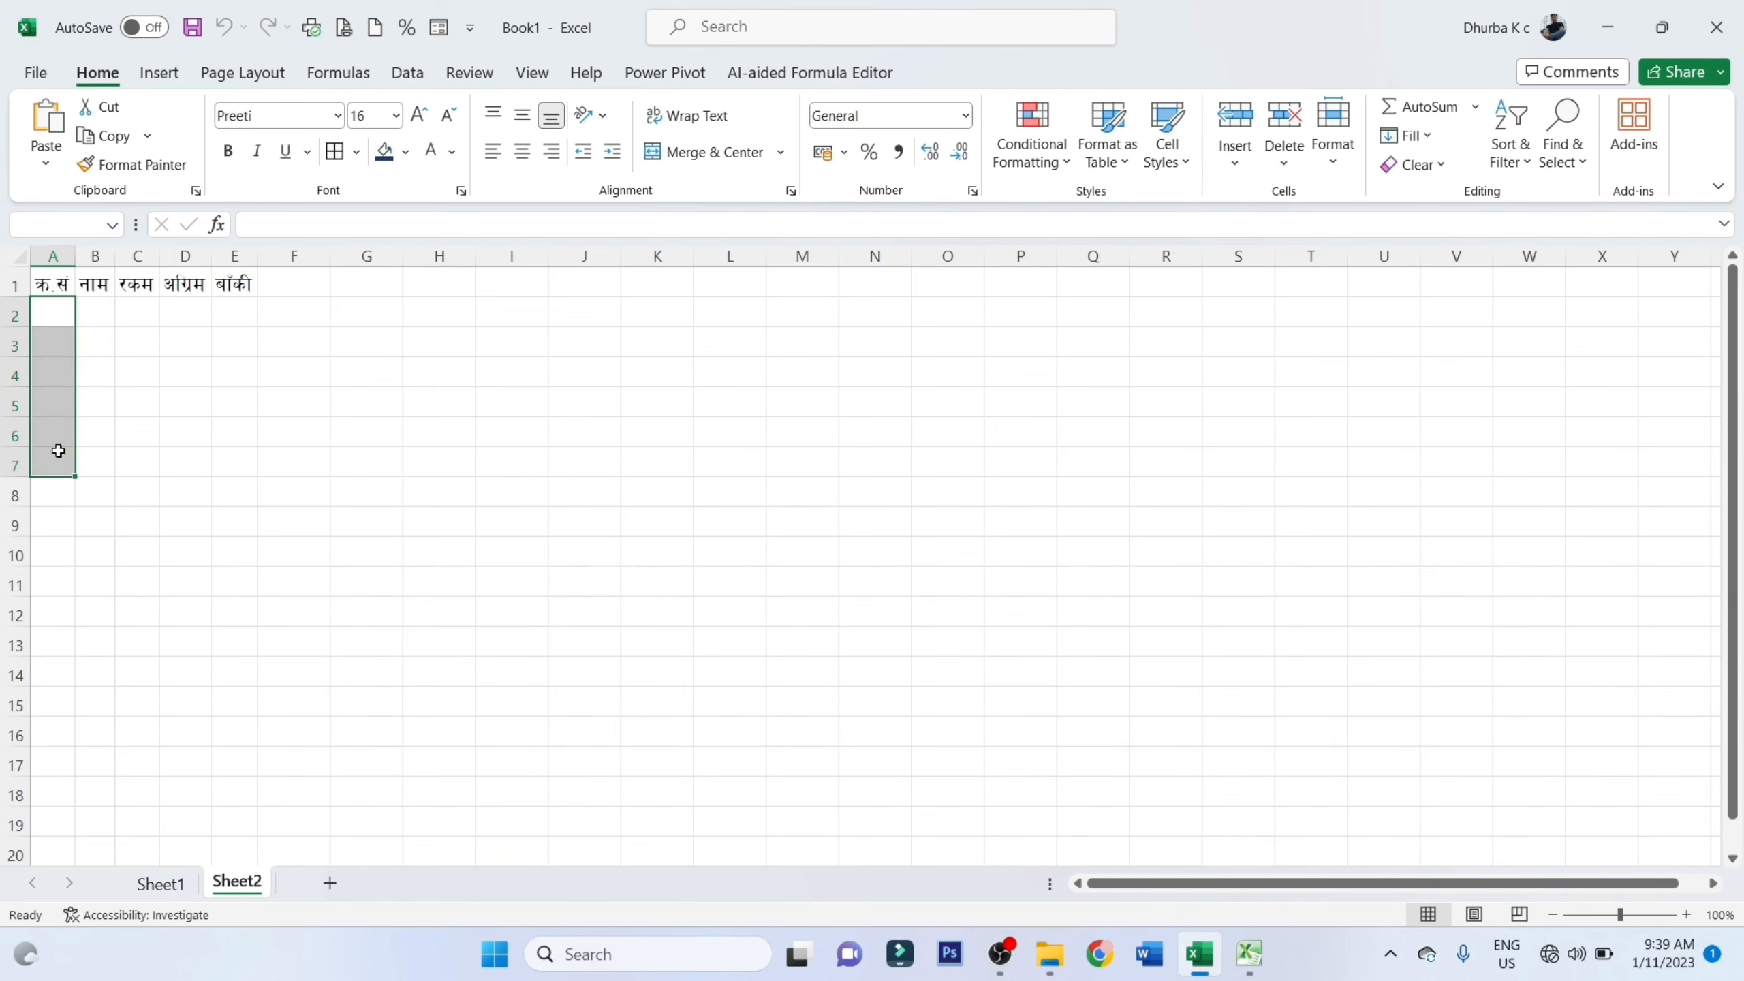
click(275, 111)
text(F)
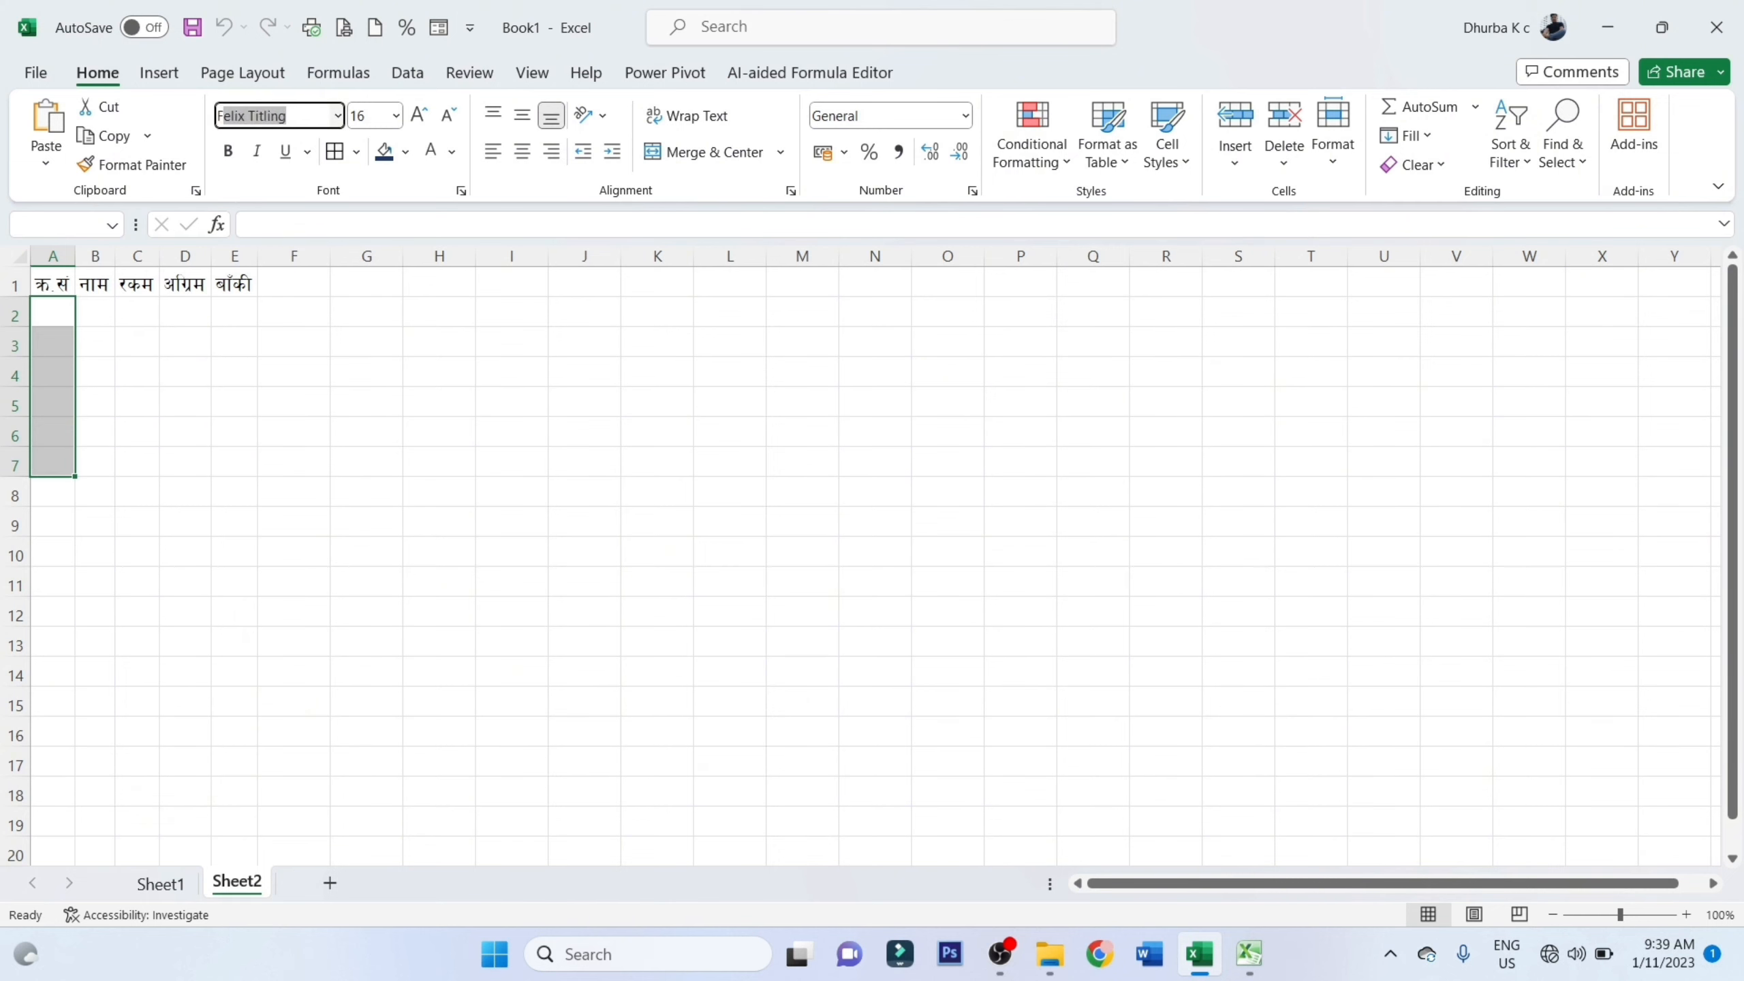
text(ontasy Himali)
key(Return)
Enter the serial numbers 1 and 2 in cells A2 and A3
click(46, 327)
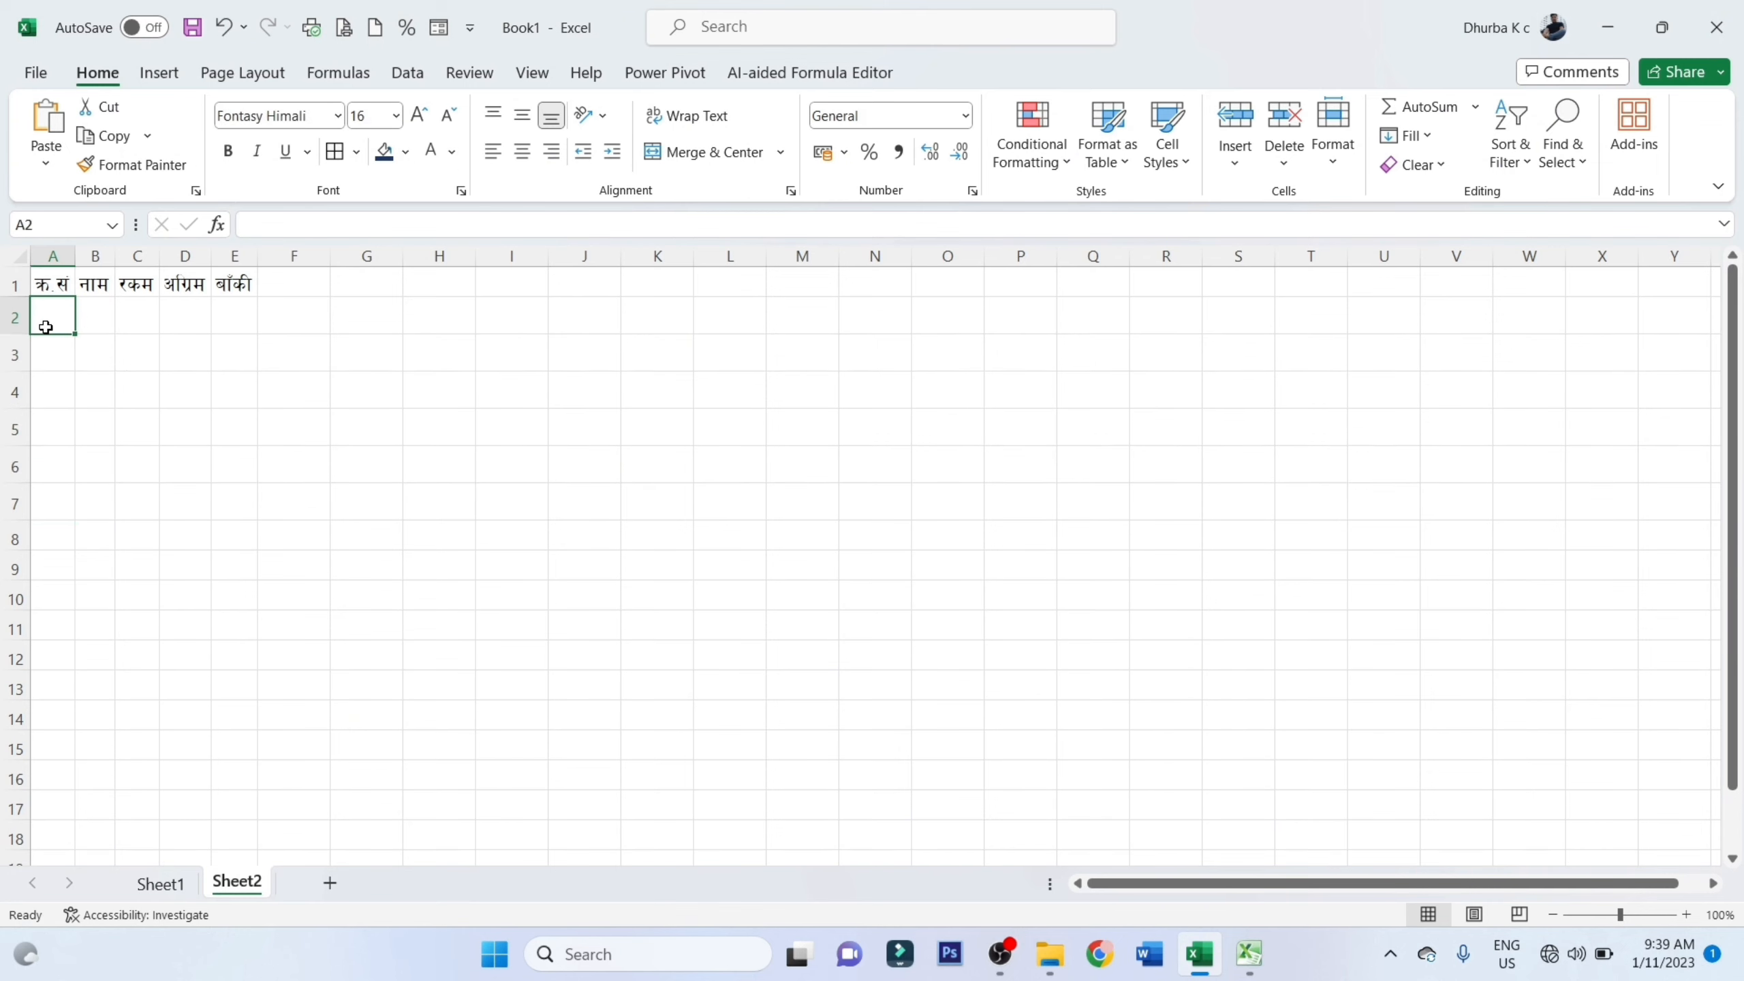
text(1)
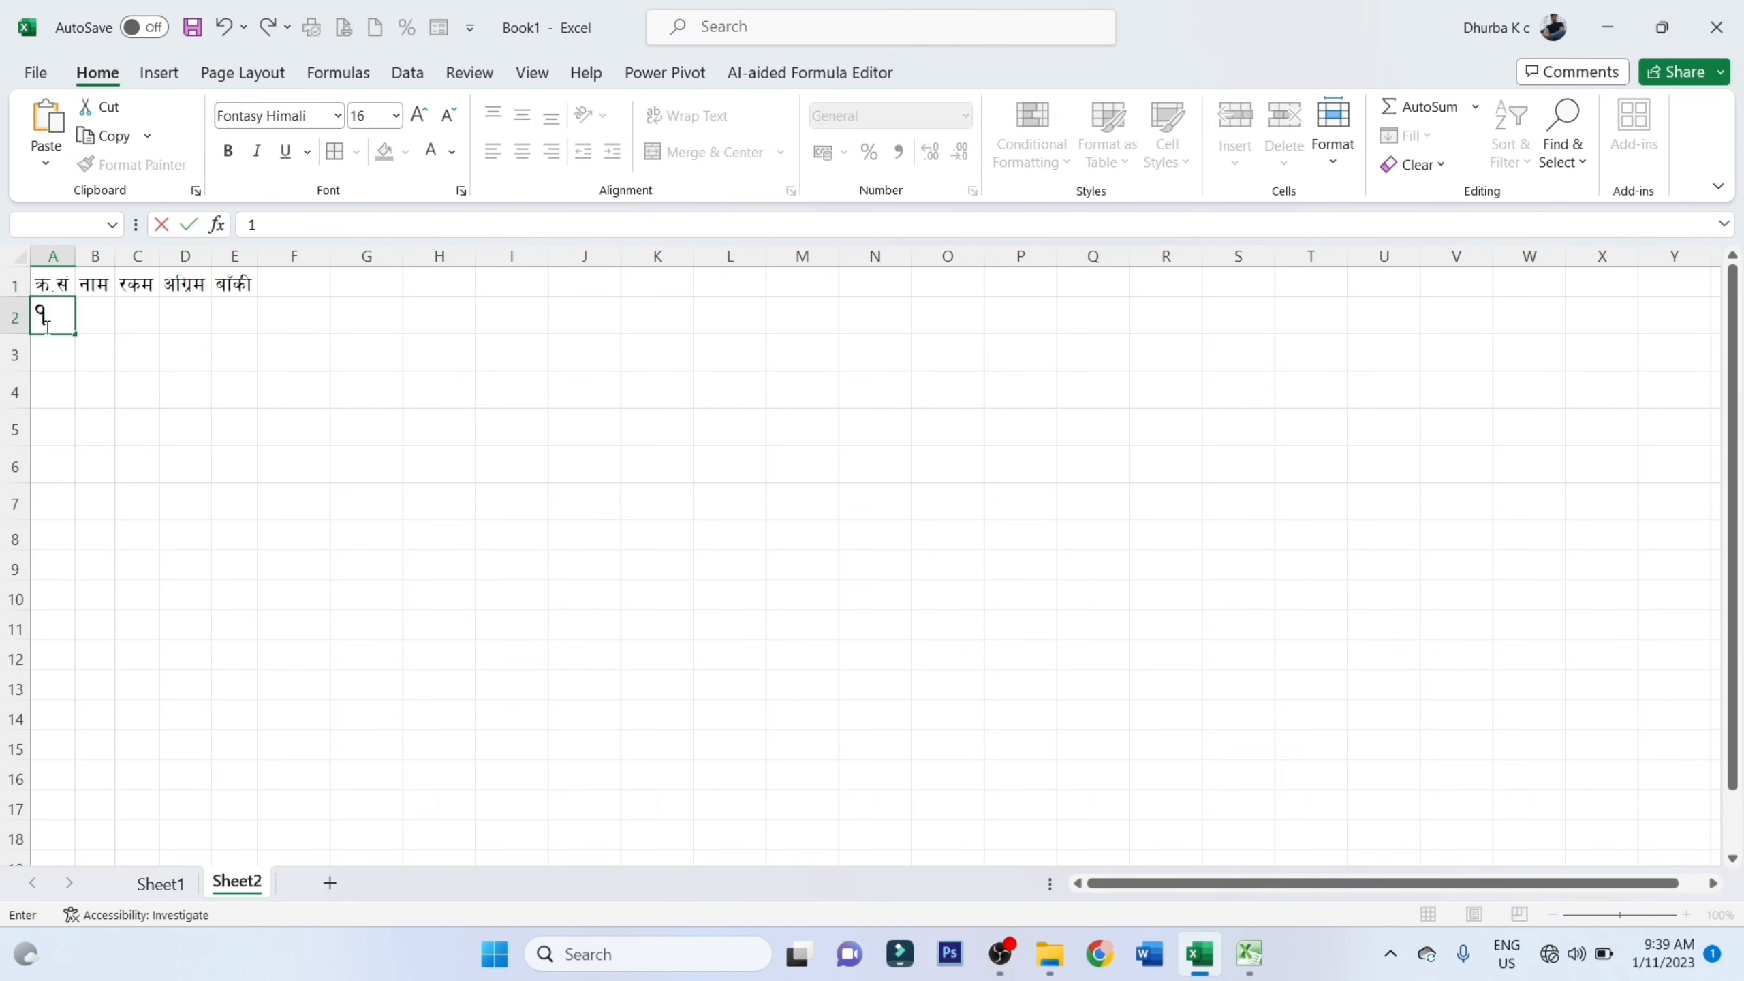
key(Return)
text(2)
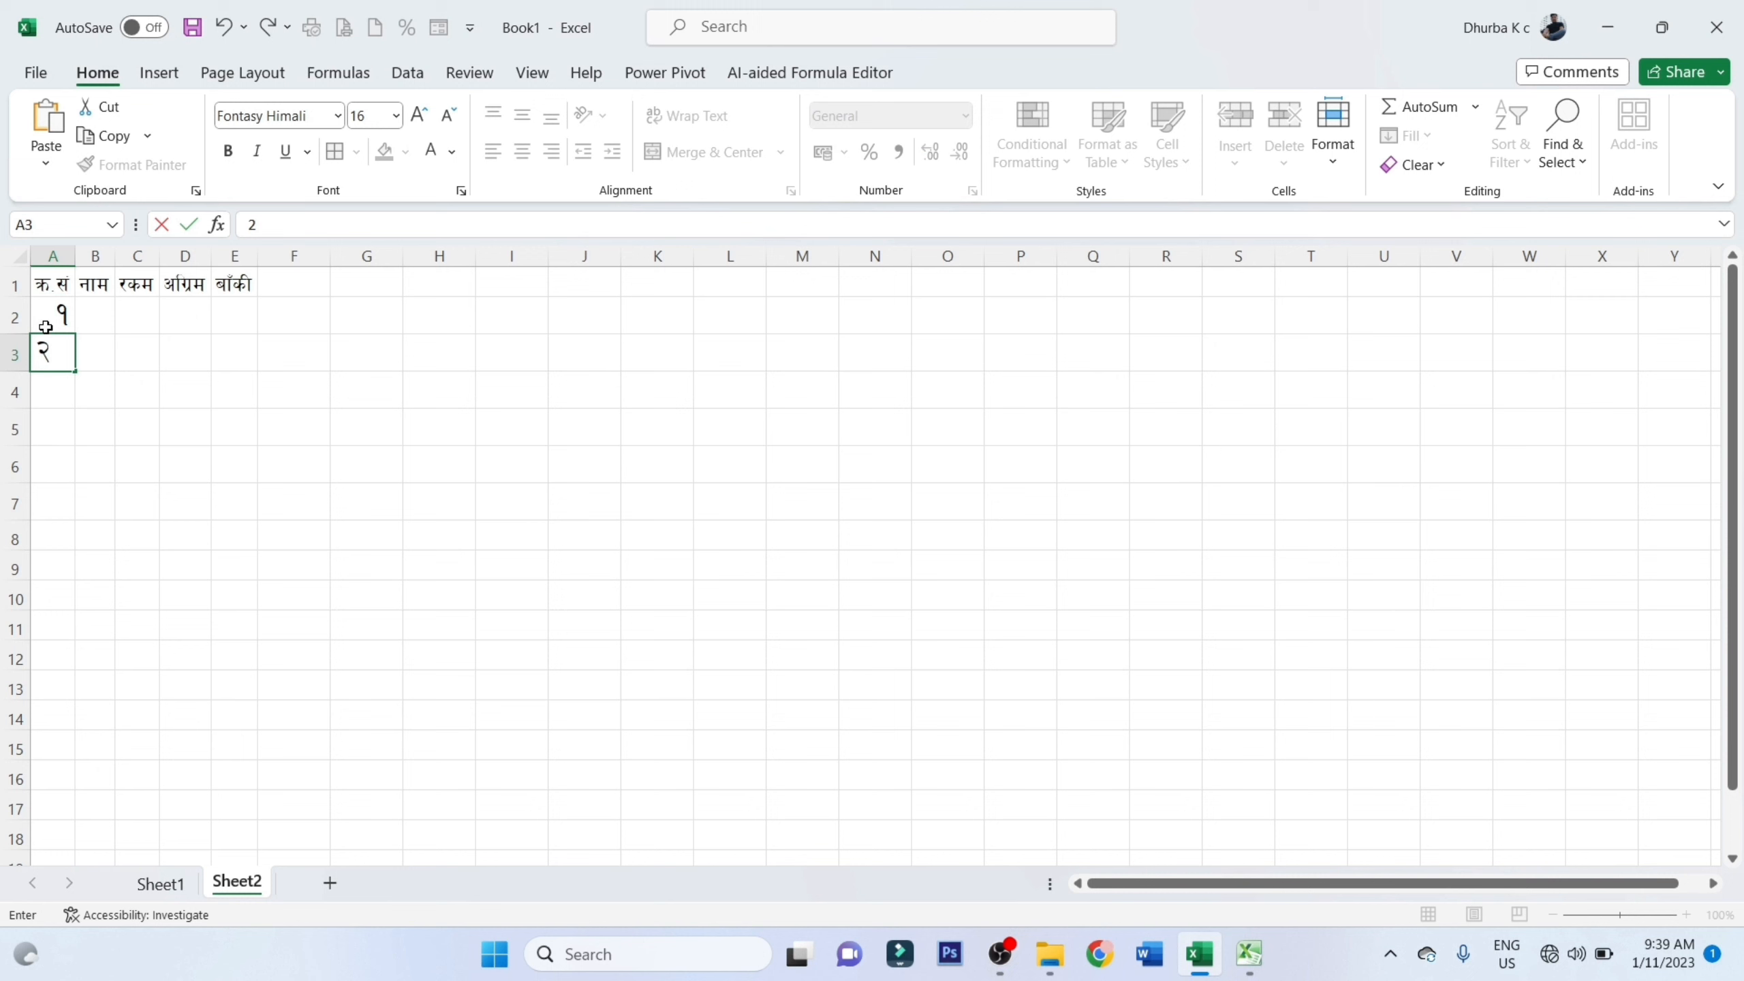
key(Return)
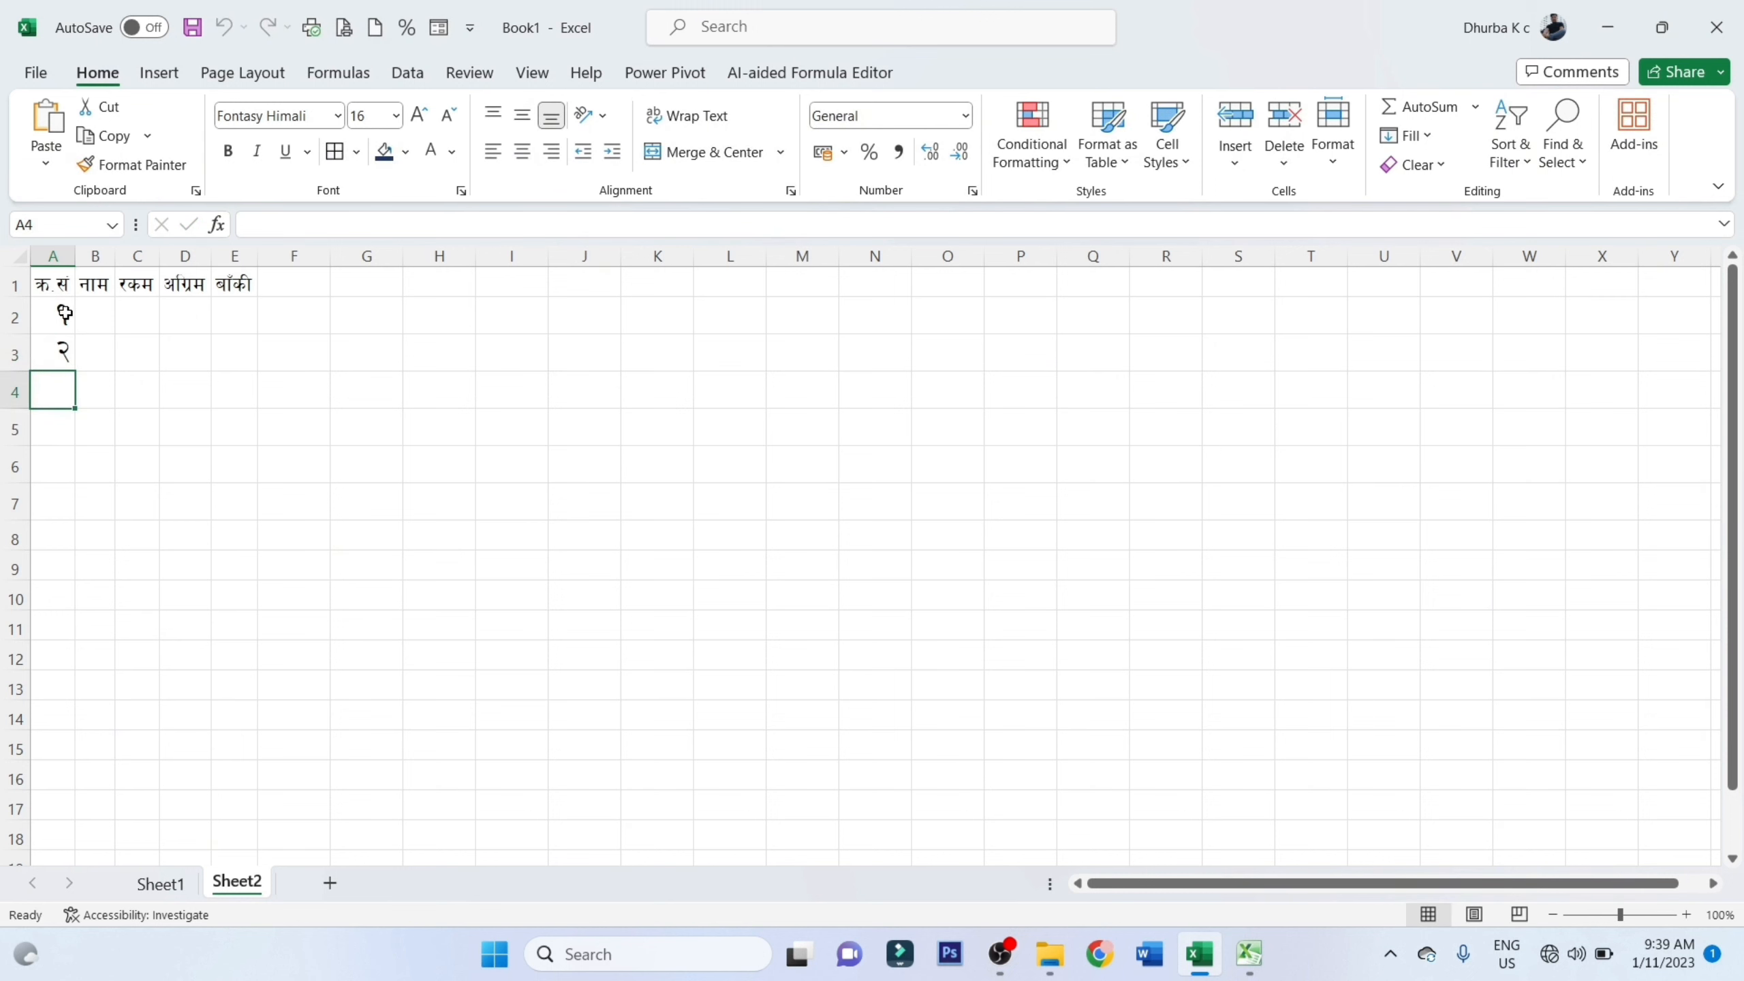
Increase the font size of the headers in A1:E1 to 20 and select cell E5 to refit the columns
click(50, 283)
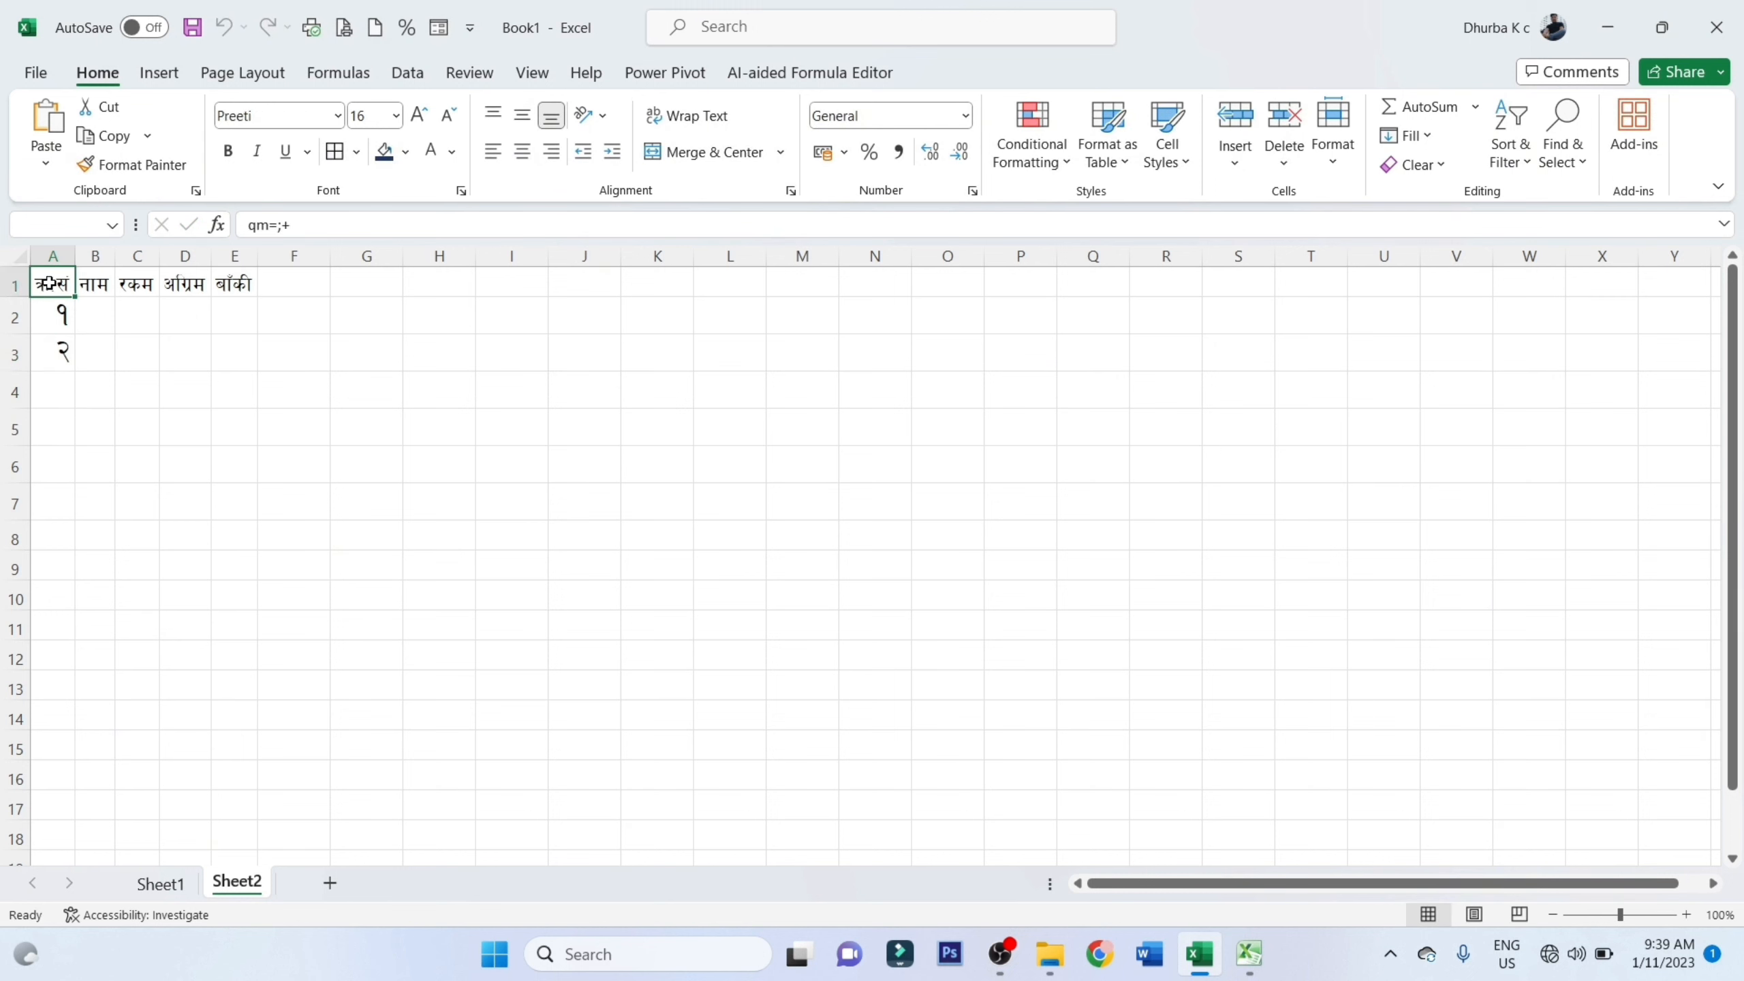
click(100, 283)
click(66, 313)
drag(52, 284, 237, 284)
click(420, 113)
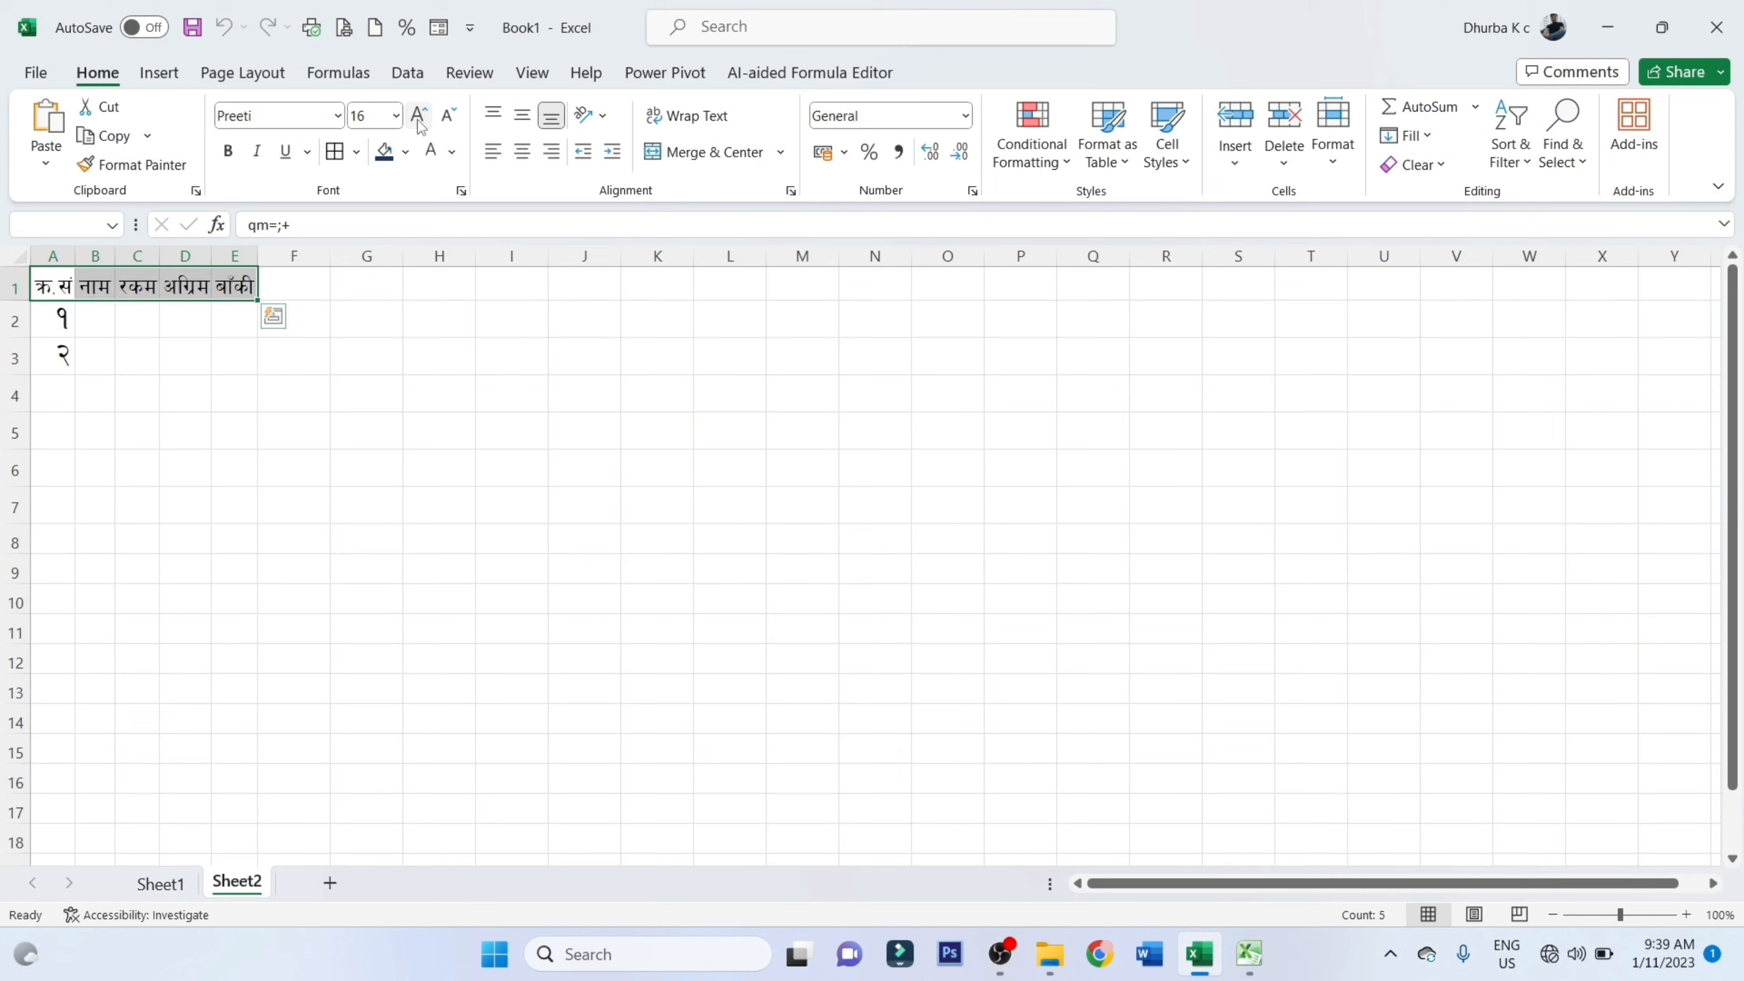
click(419, 114)
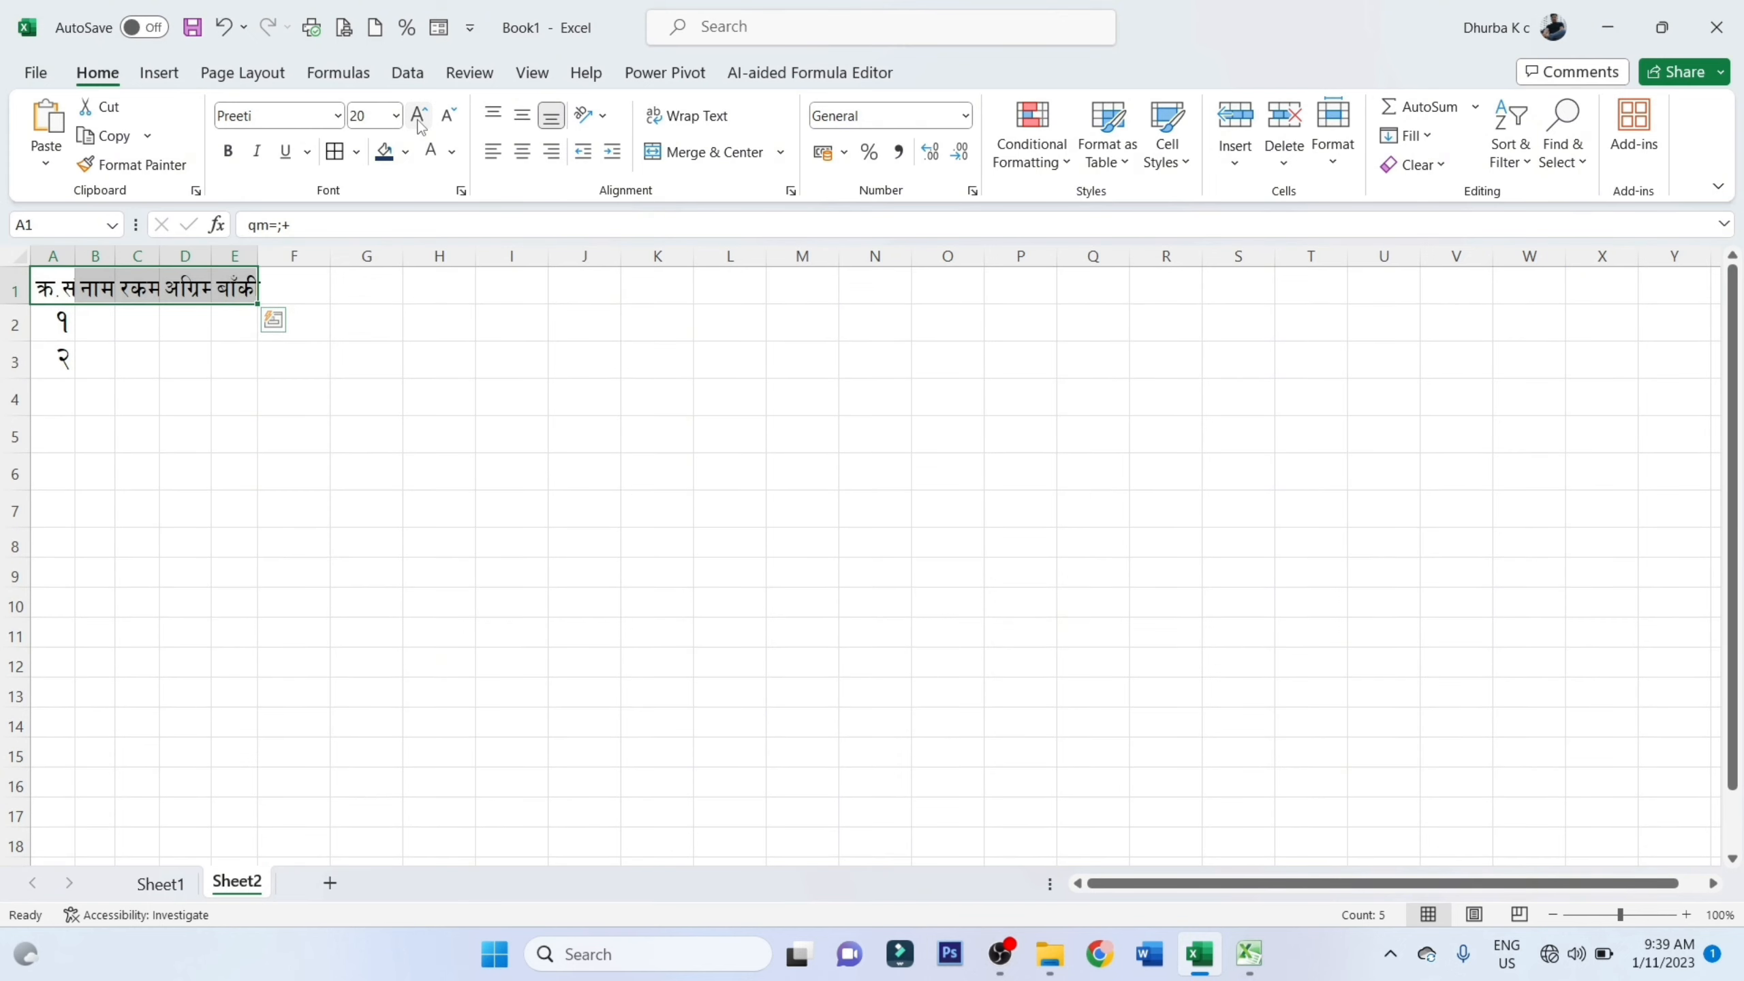
click(255, 441)
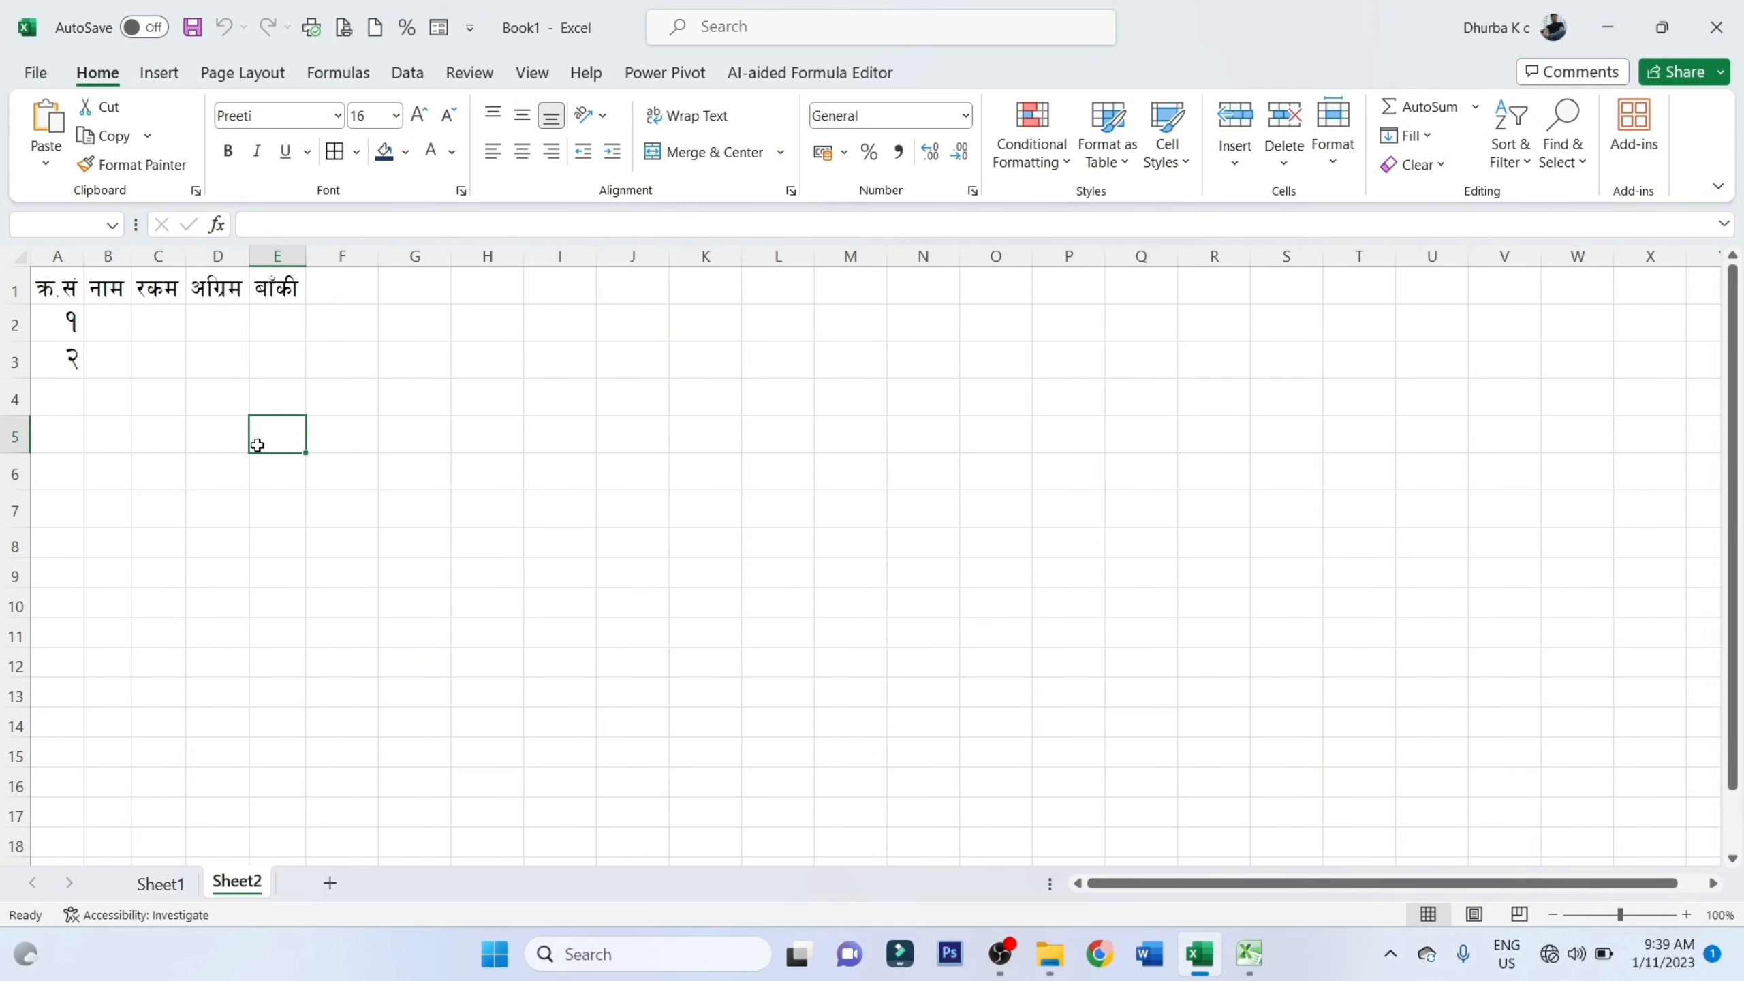
Fill the serial numbers 3 and 4 down into A4:A5 and enter the four people's names in B2:B5
click(75, 362)
drag(84, 378, 89, 443)
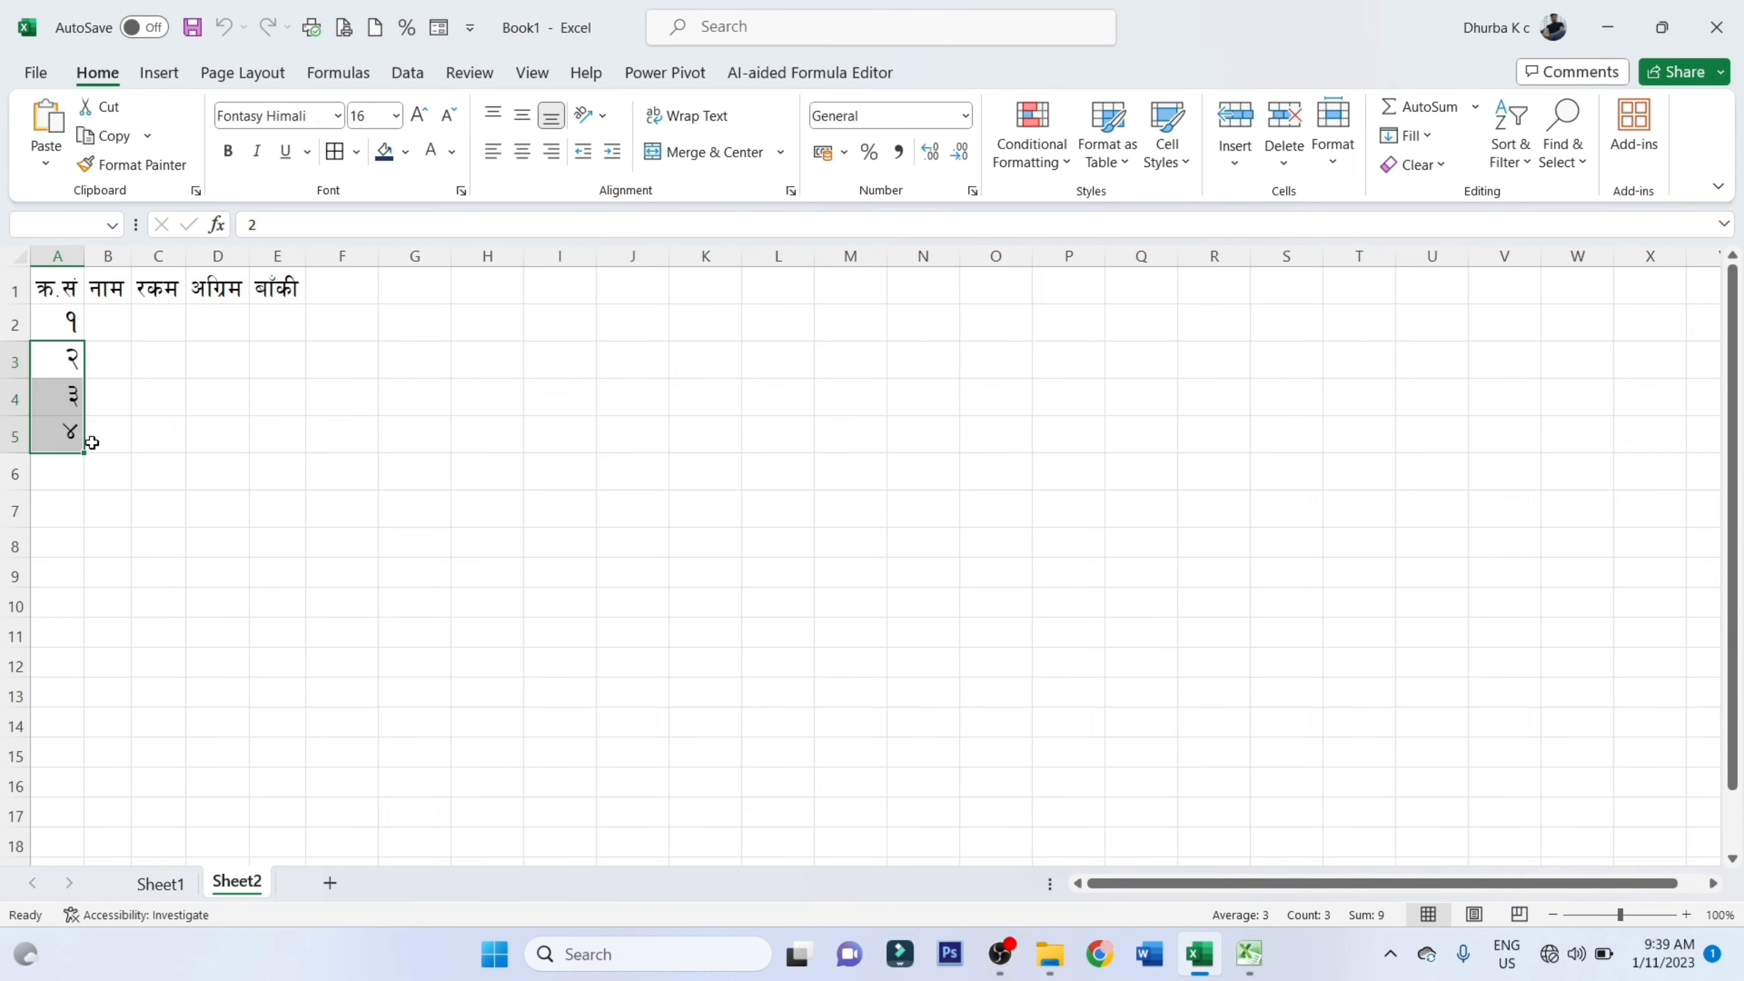
click(98, 329)
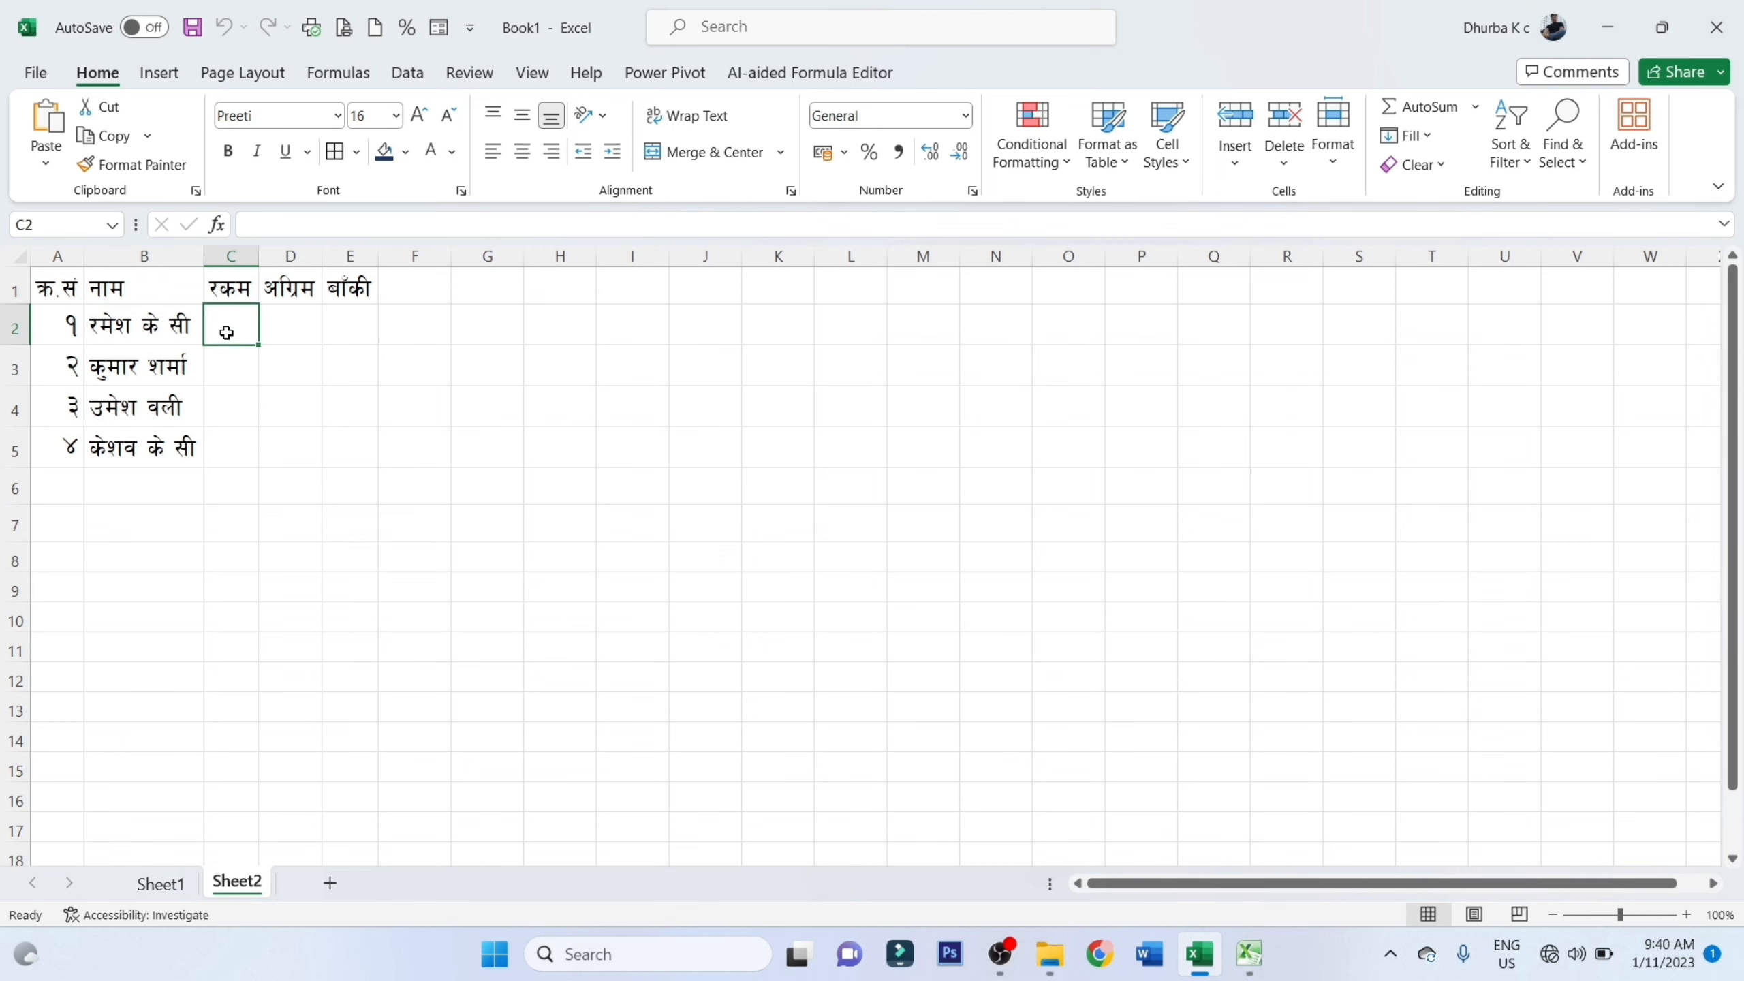
Set the font of the empty data range C2:E5 to Fontasy Himali
drag(235, 315, 328, 439)
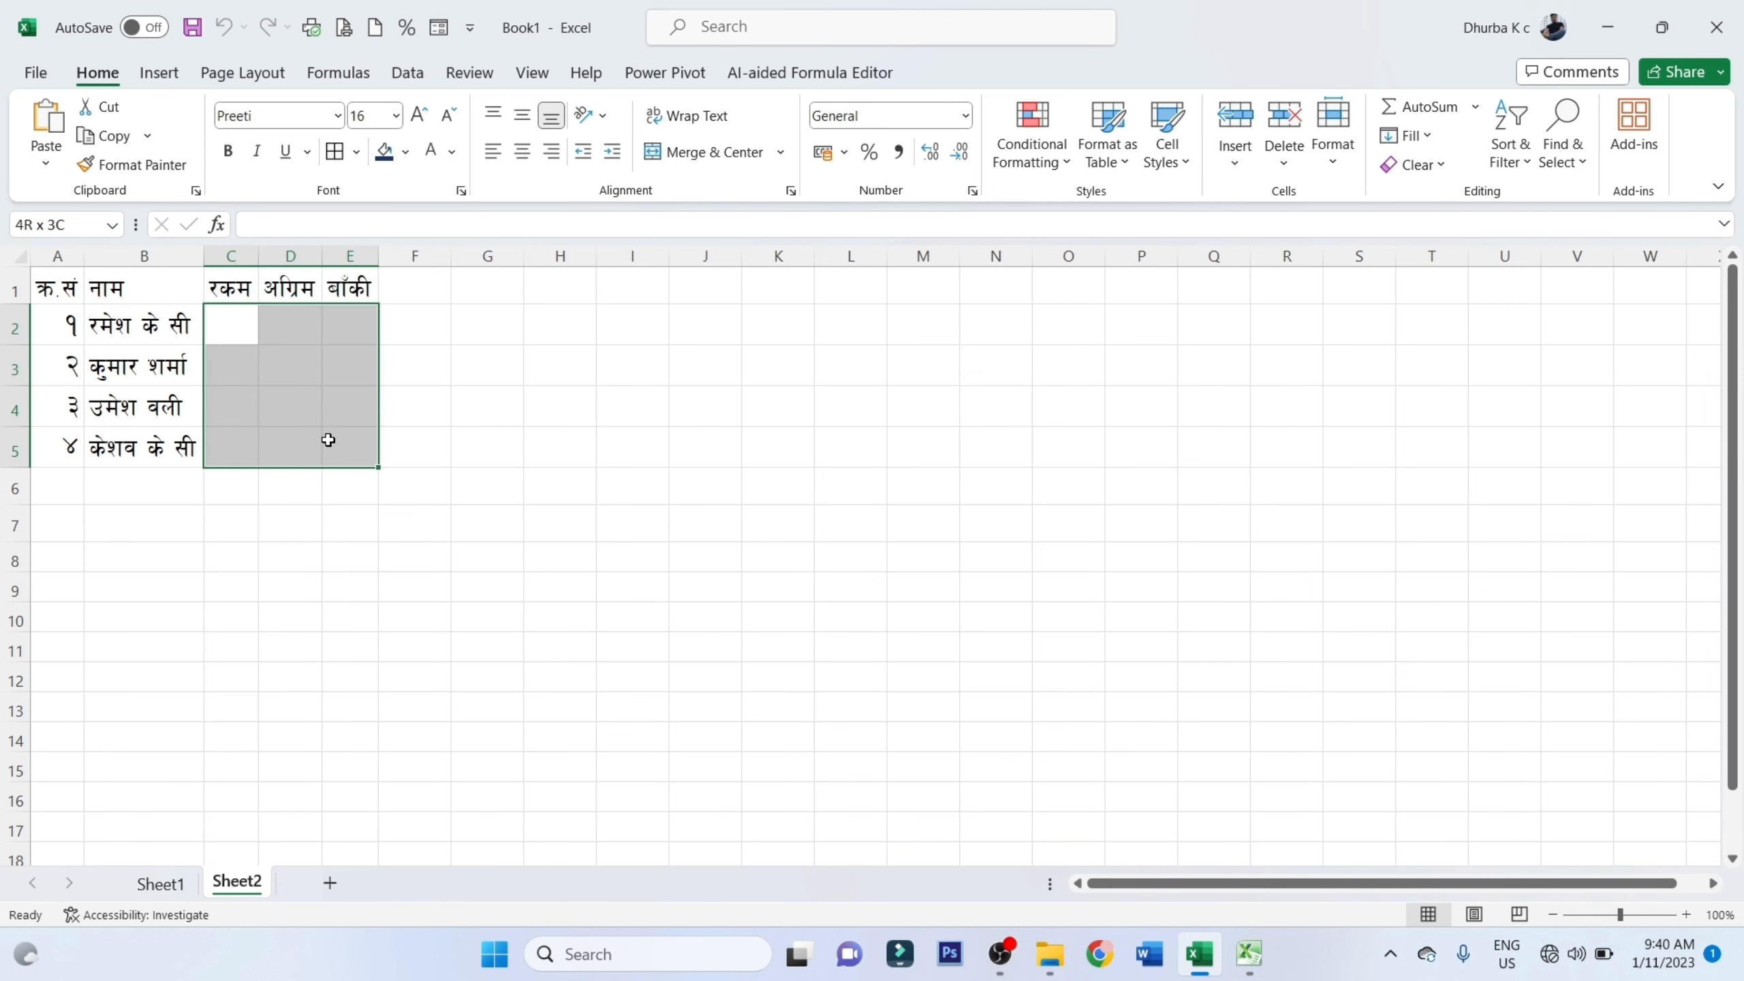
key(ctrl+1)
click(321, 115)
text(Fontasy Himali)
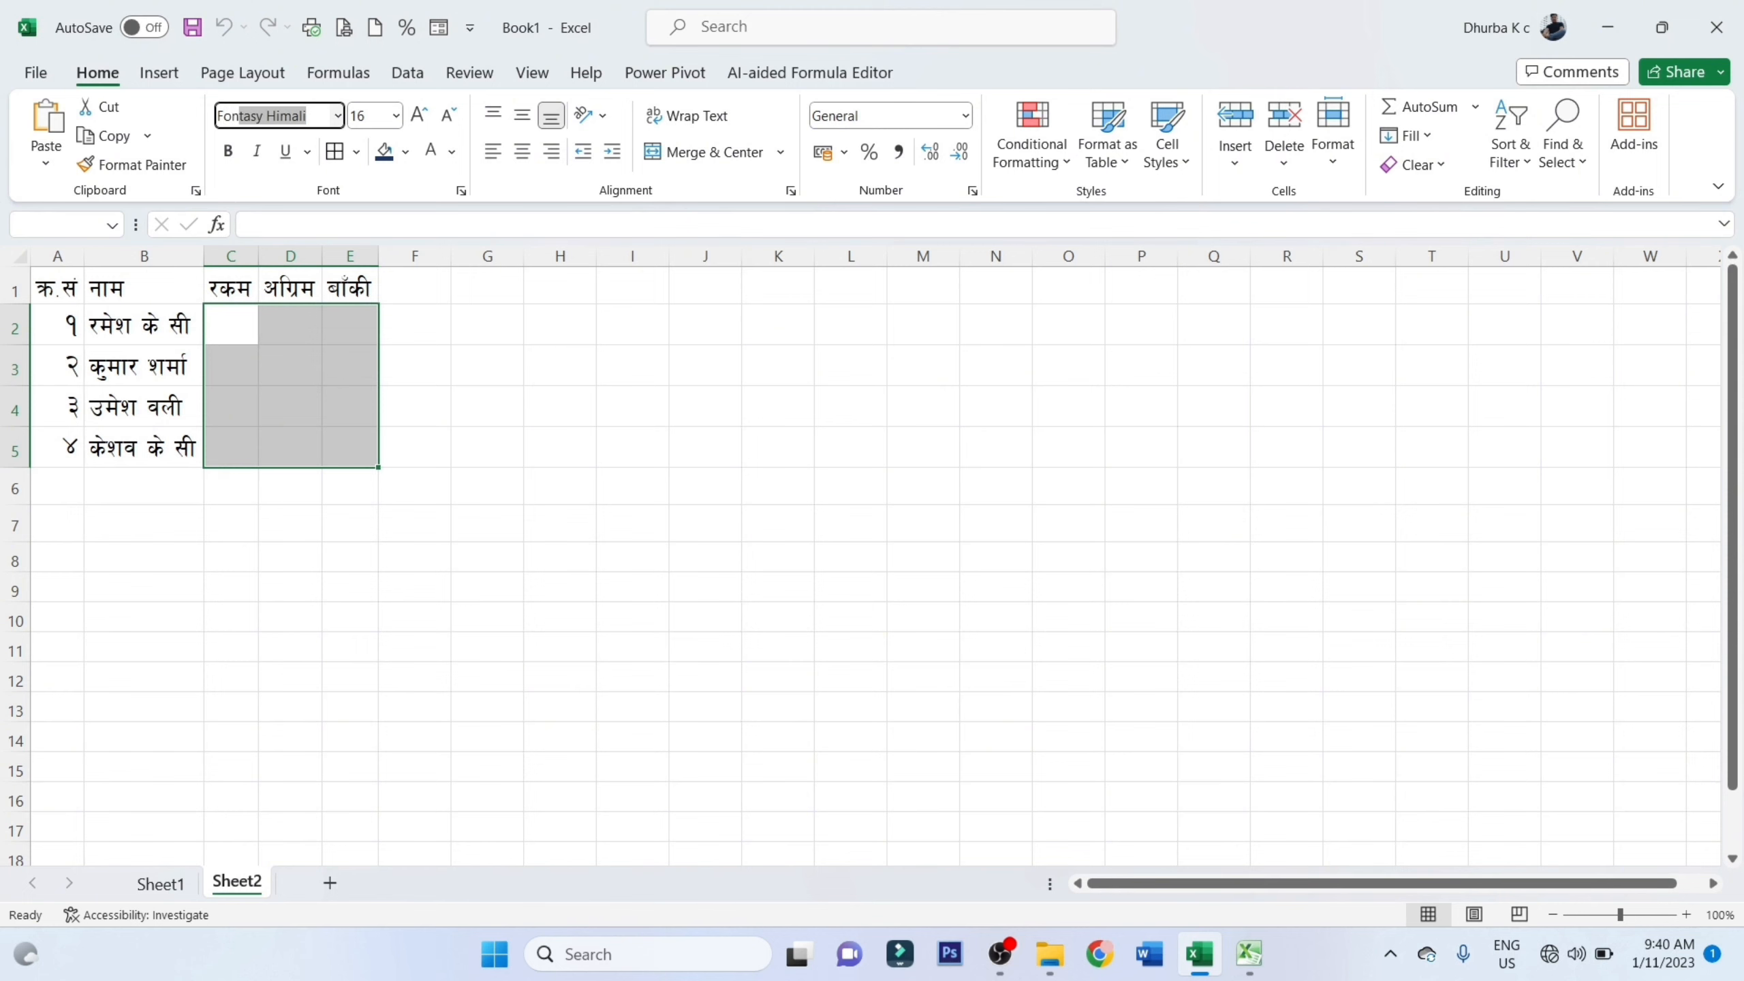
key(Return)
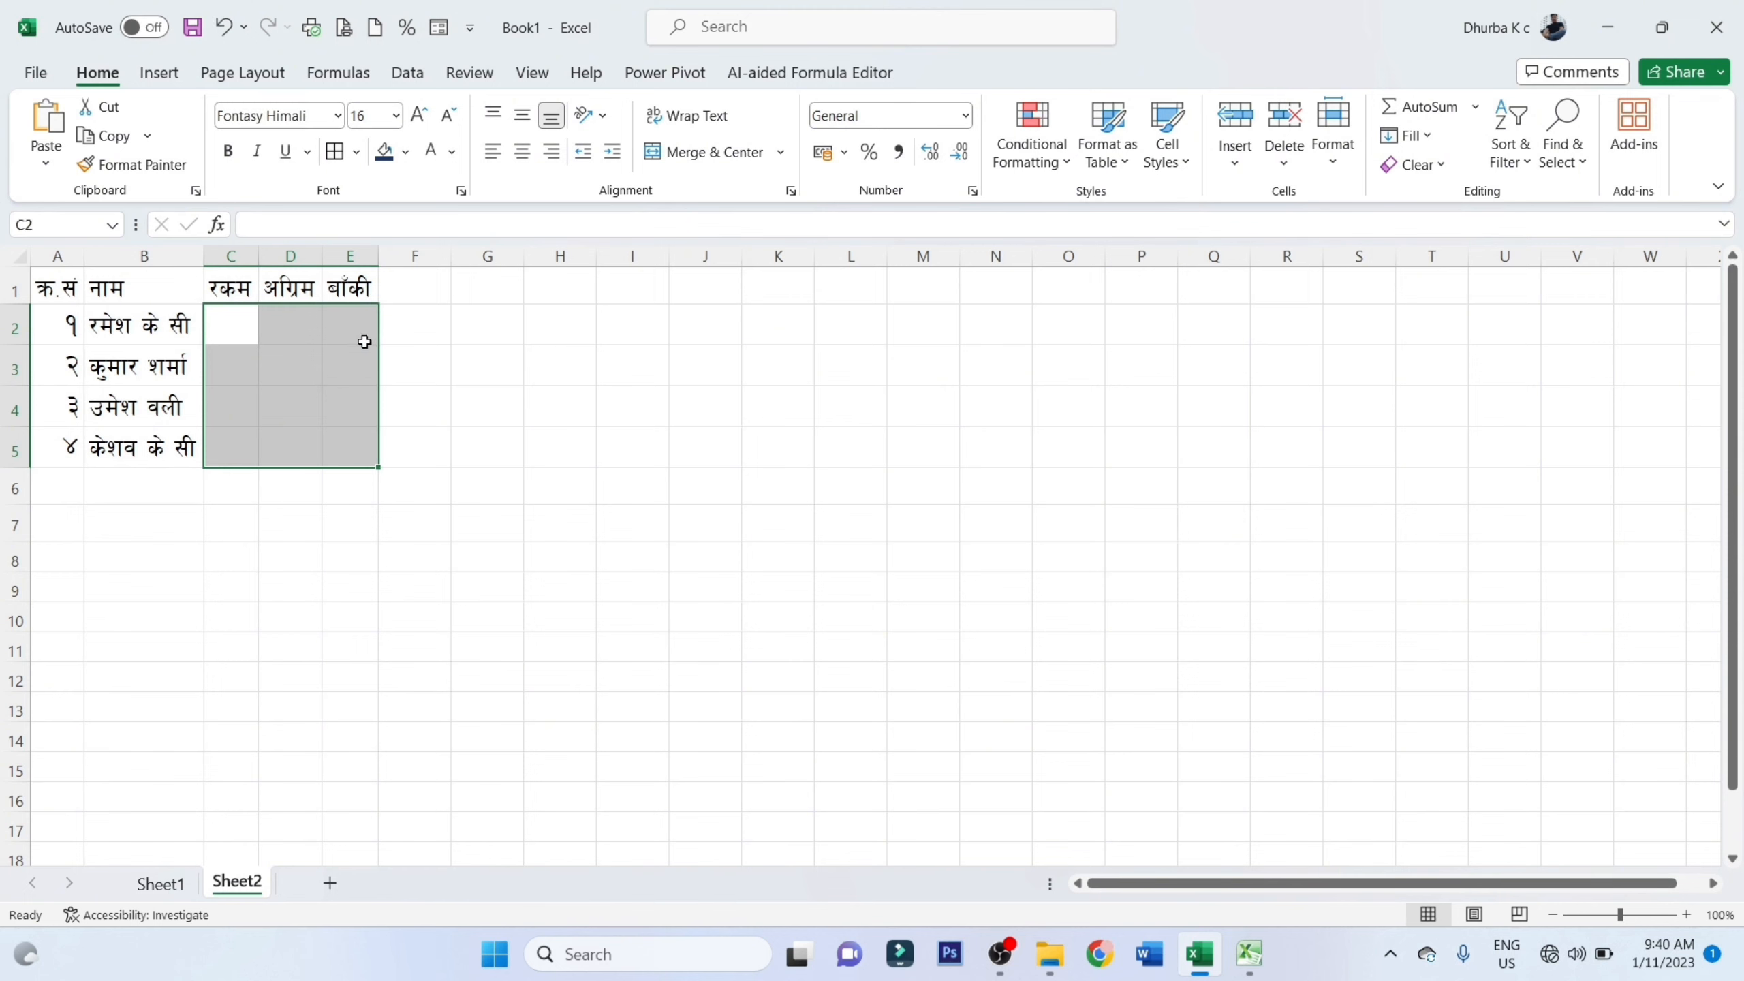
Enter the amounts 50000, 42000, 785120 and 784523 in C2:C5, and select that range
click(233, 326)
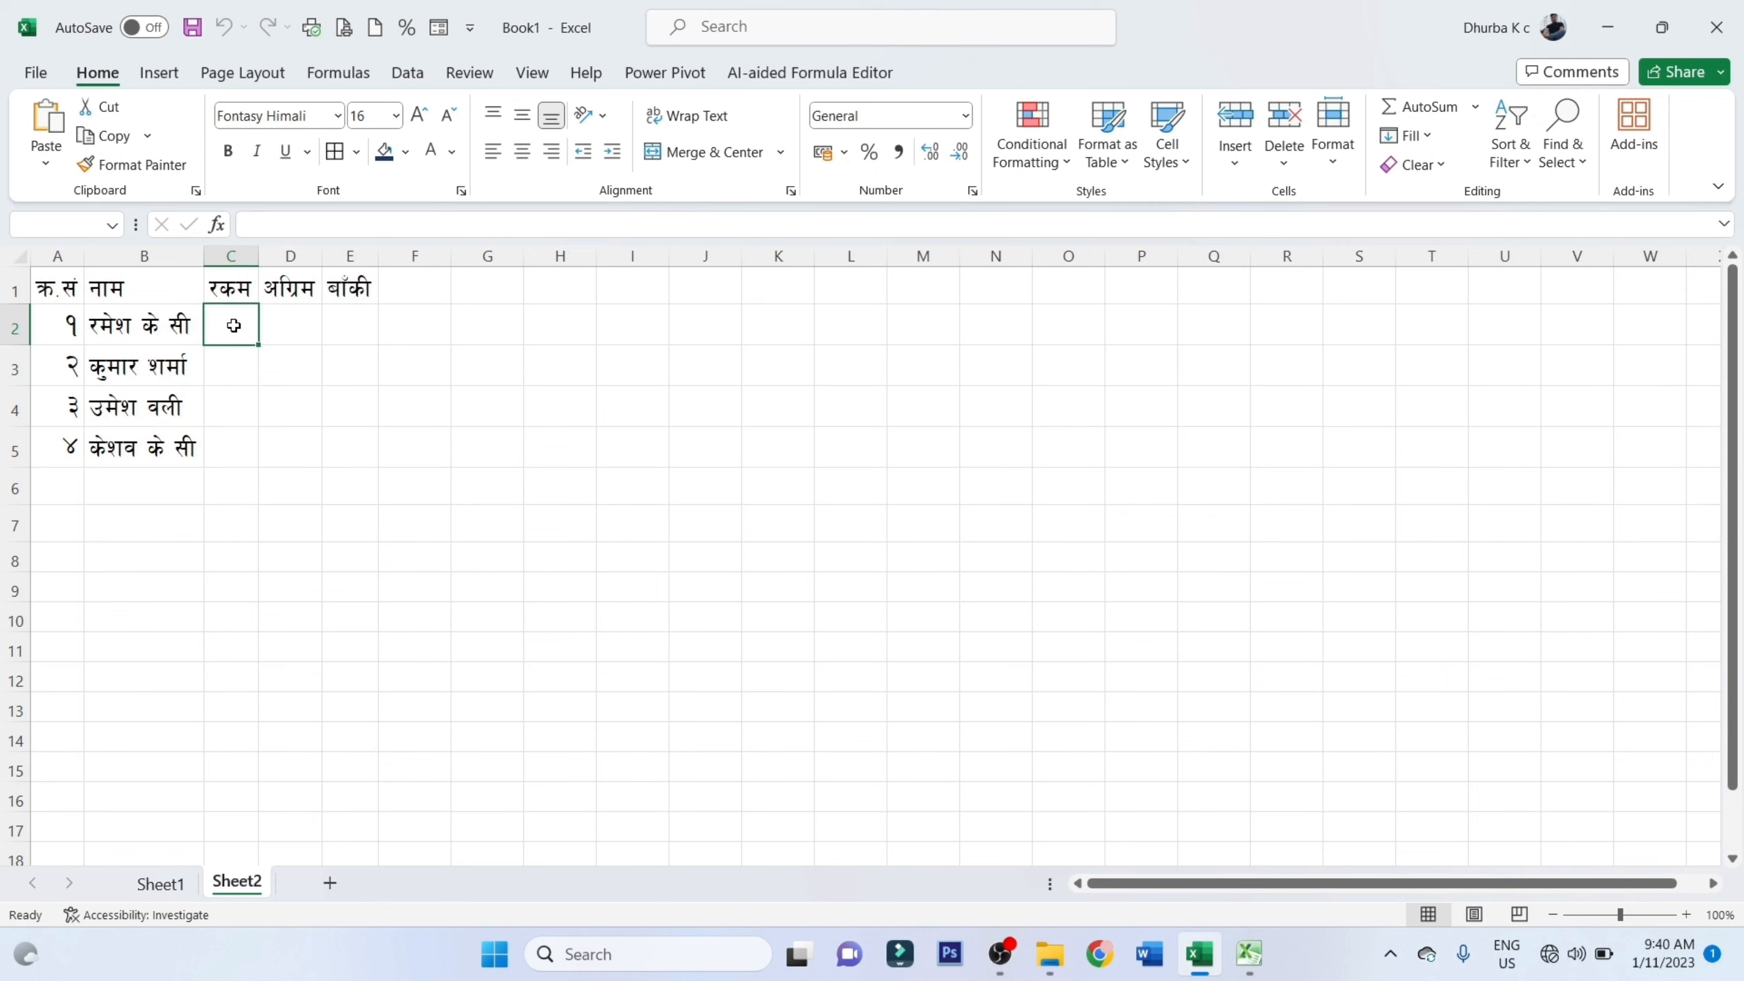
text(50000)
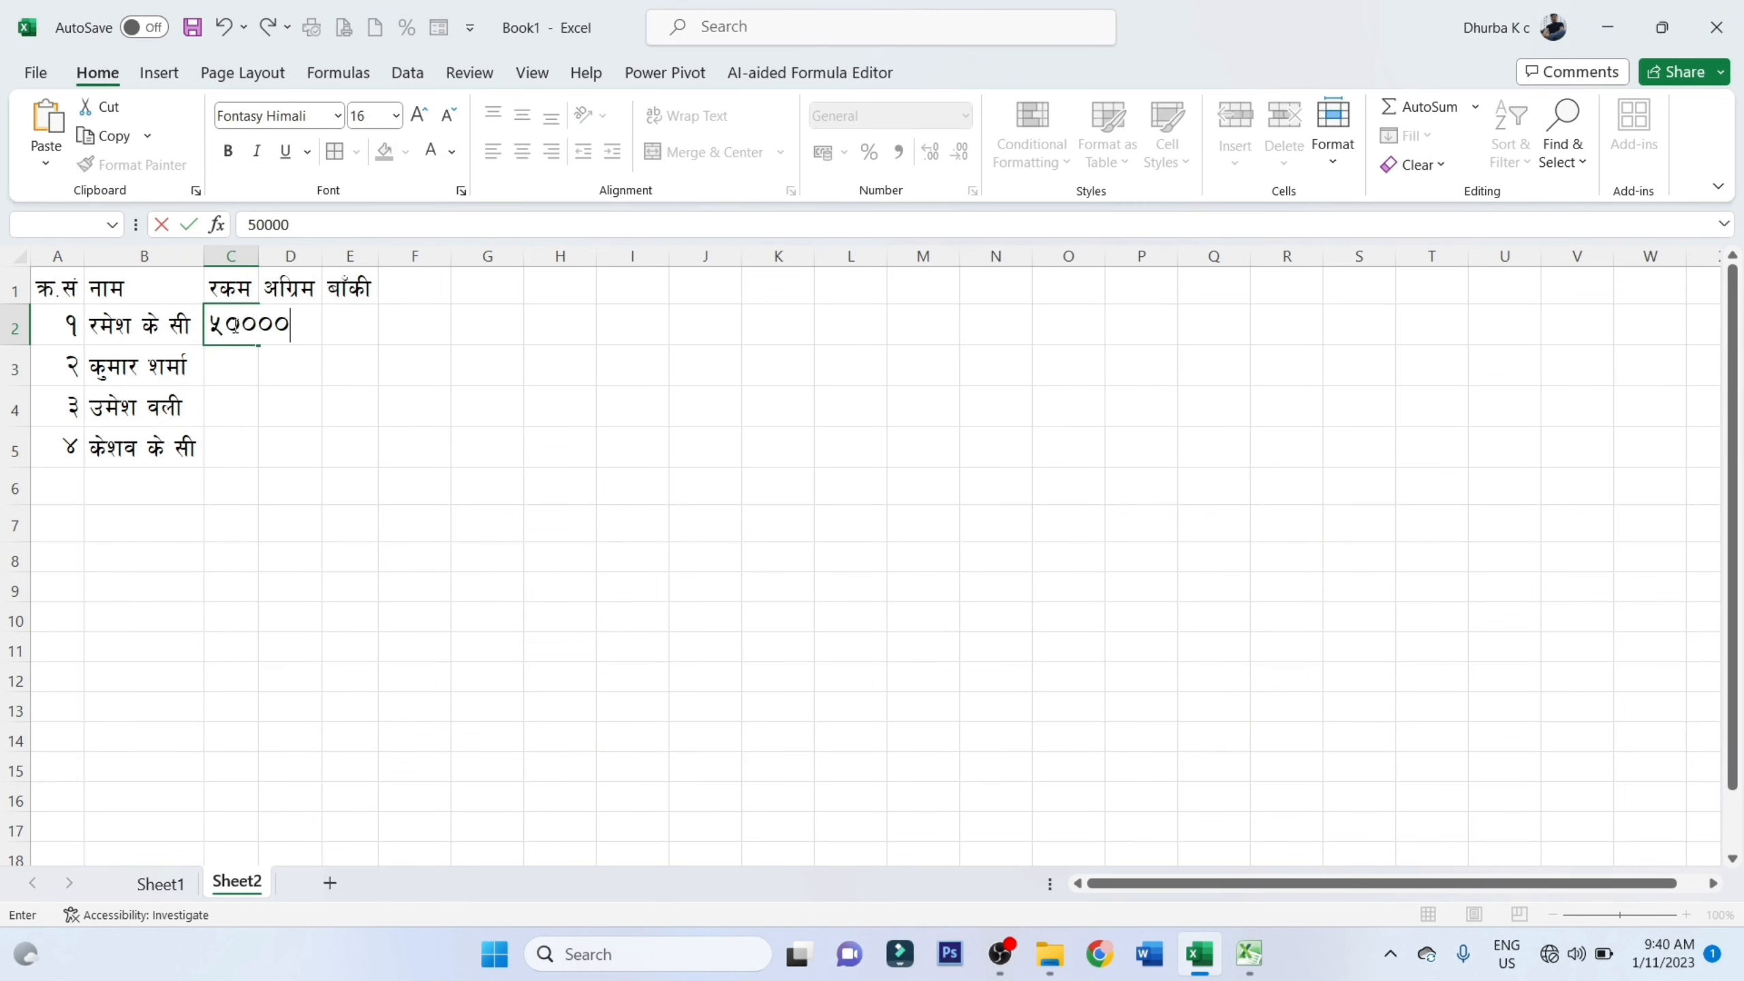
key(Return)
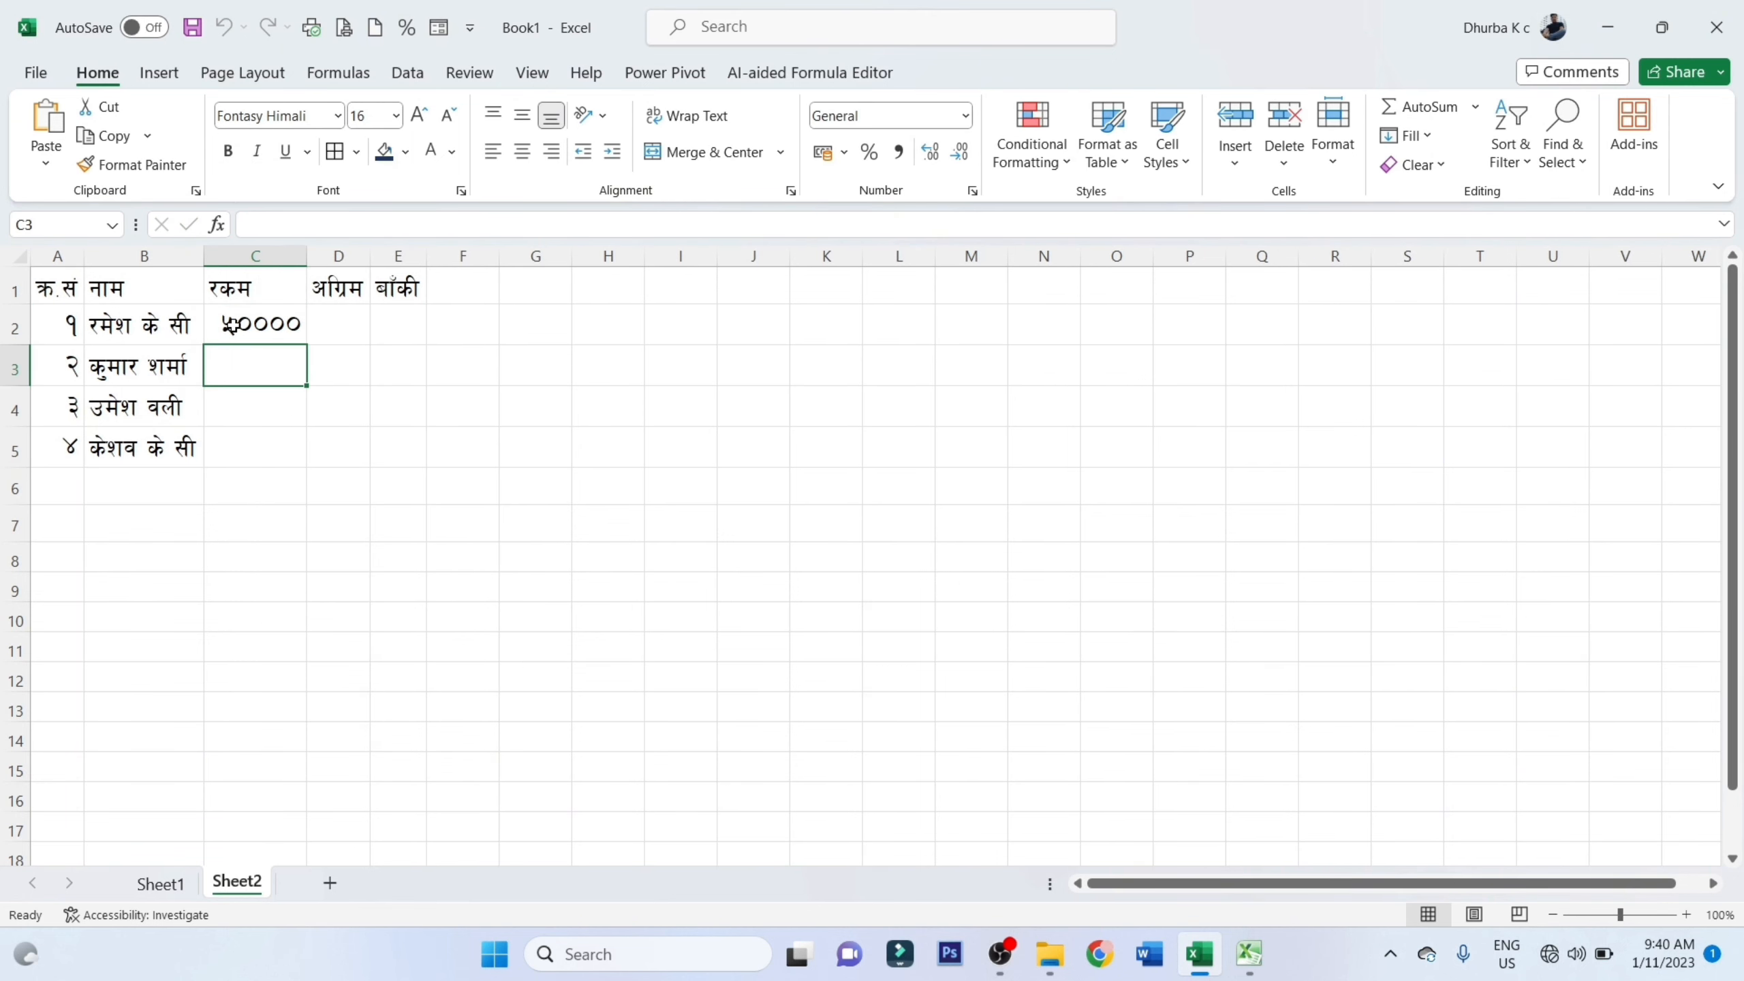
text(42000)
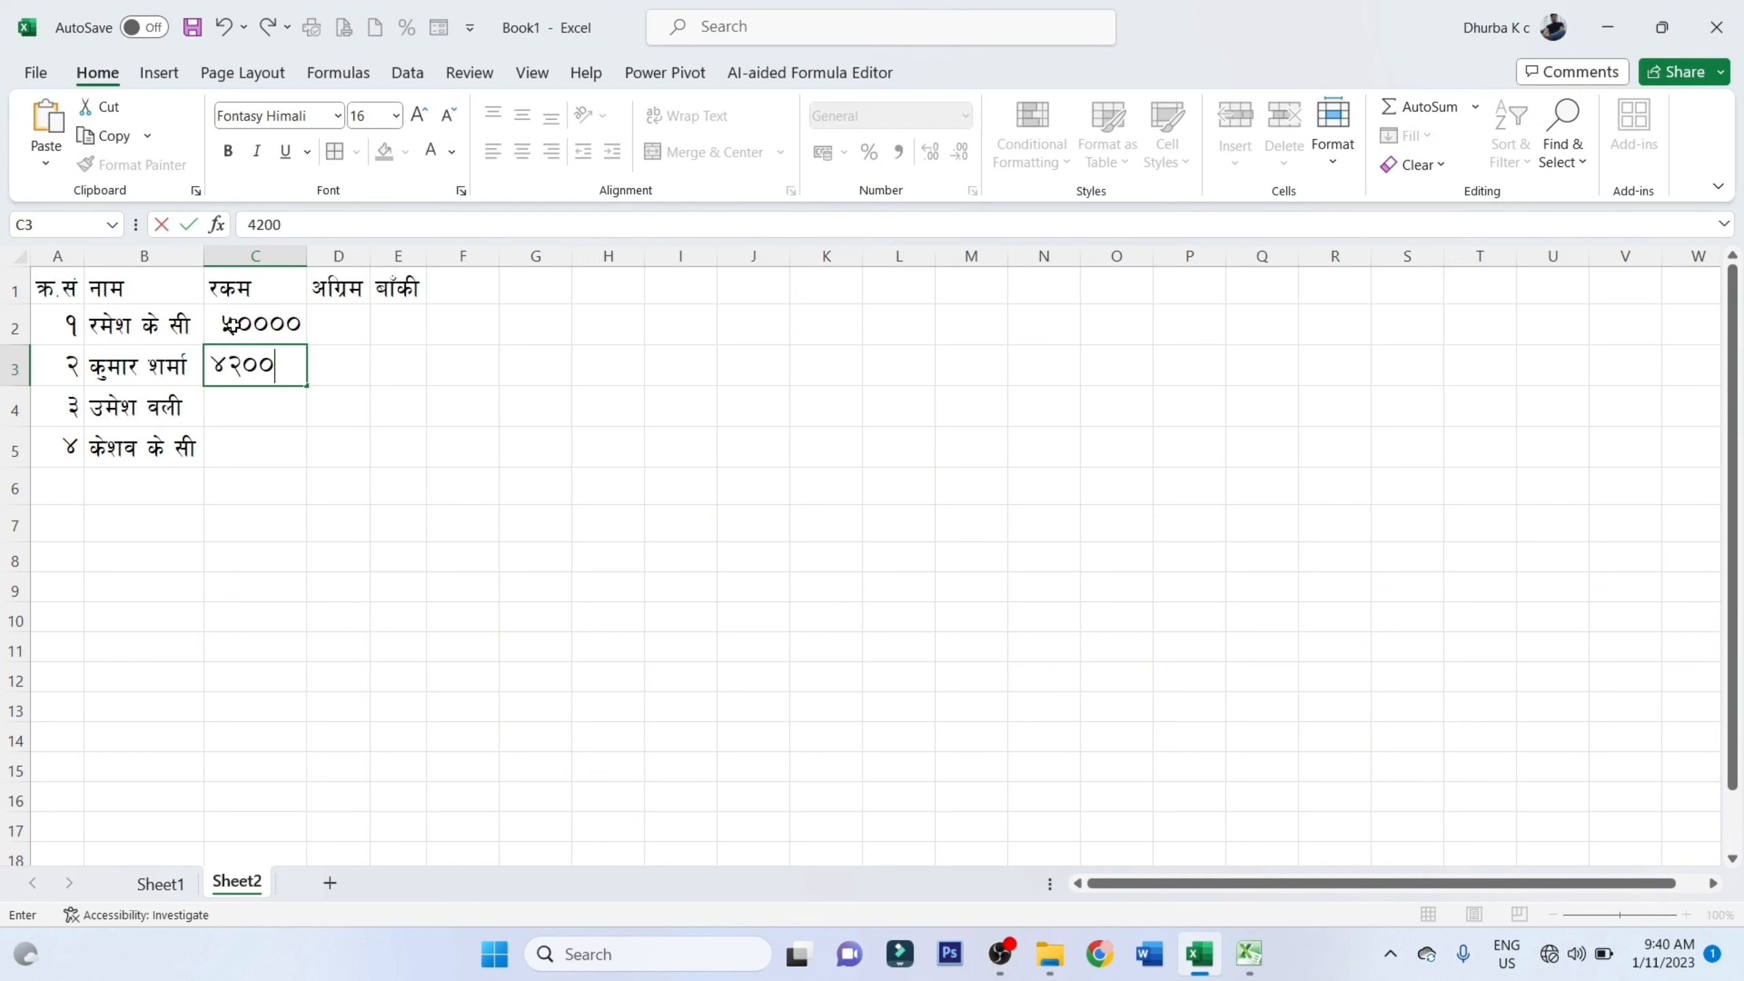
key(Return)
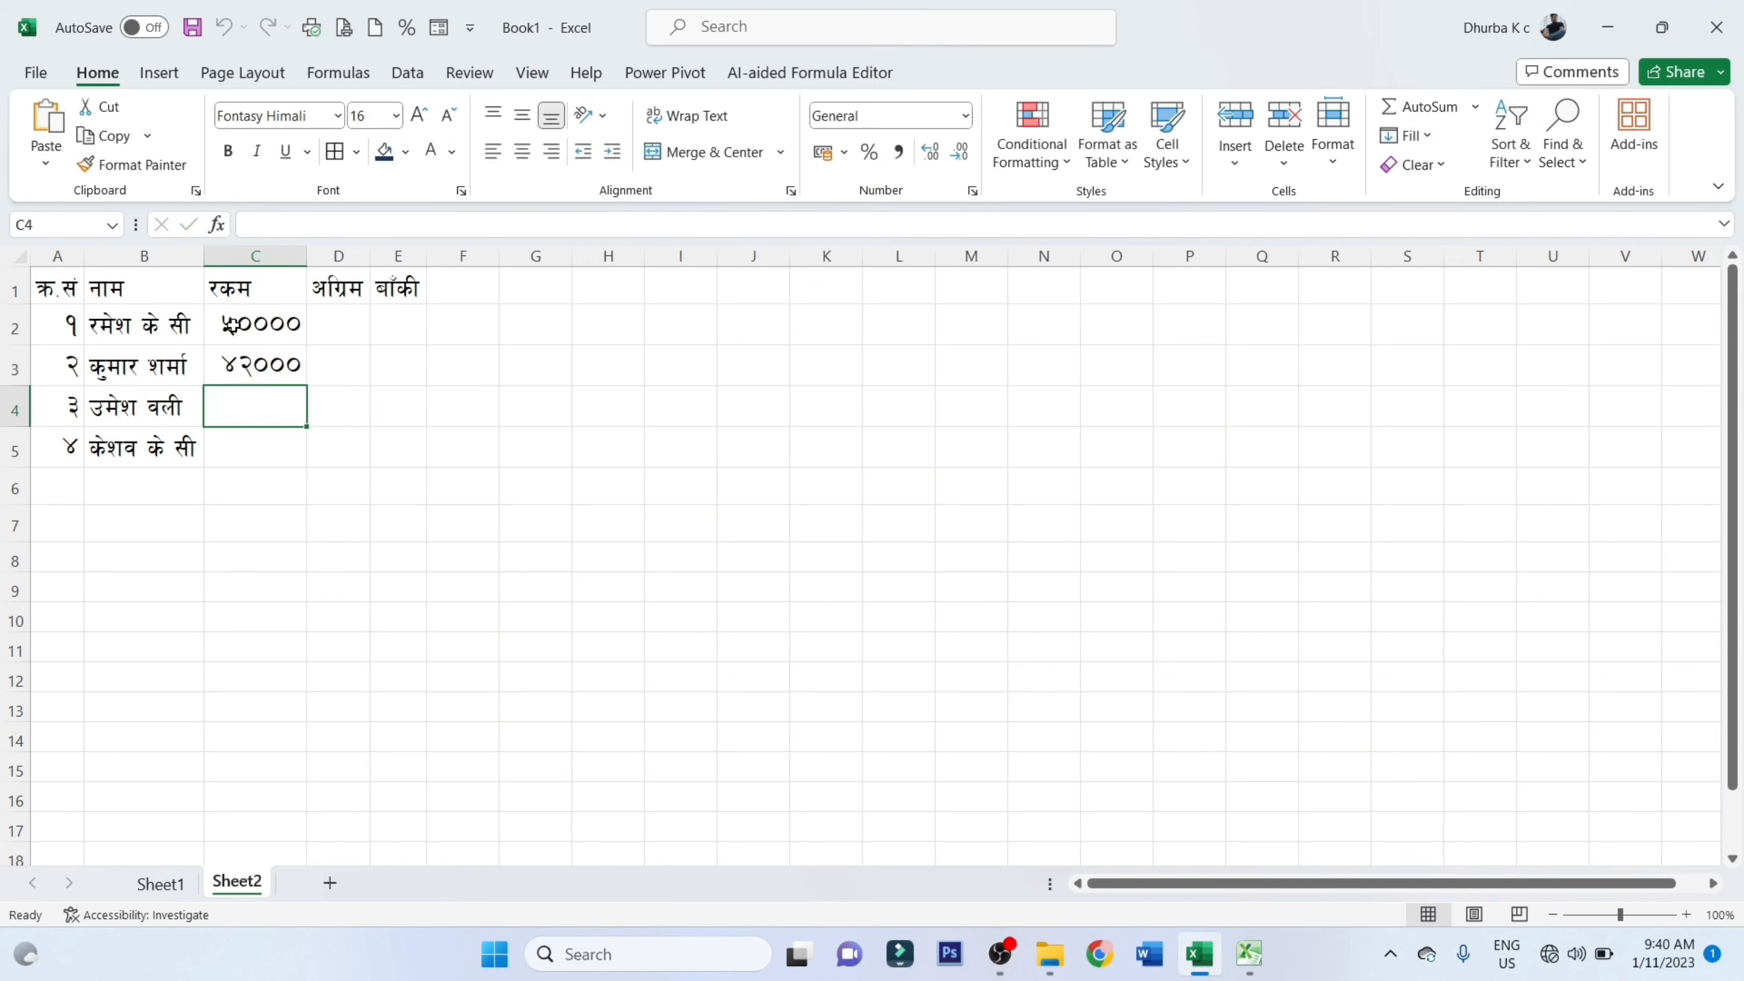
text(785120)
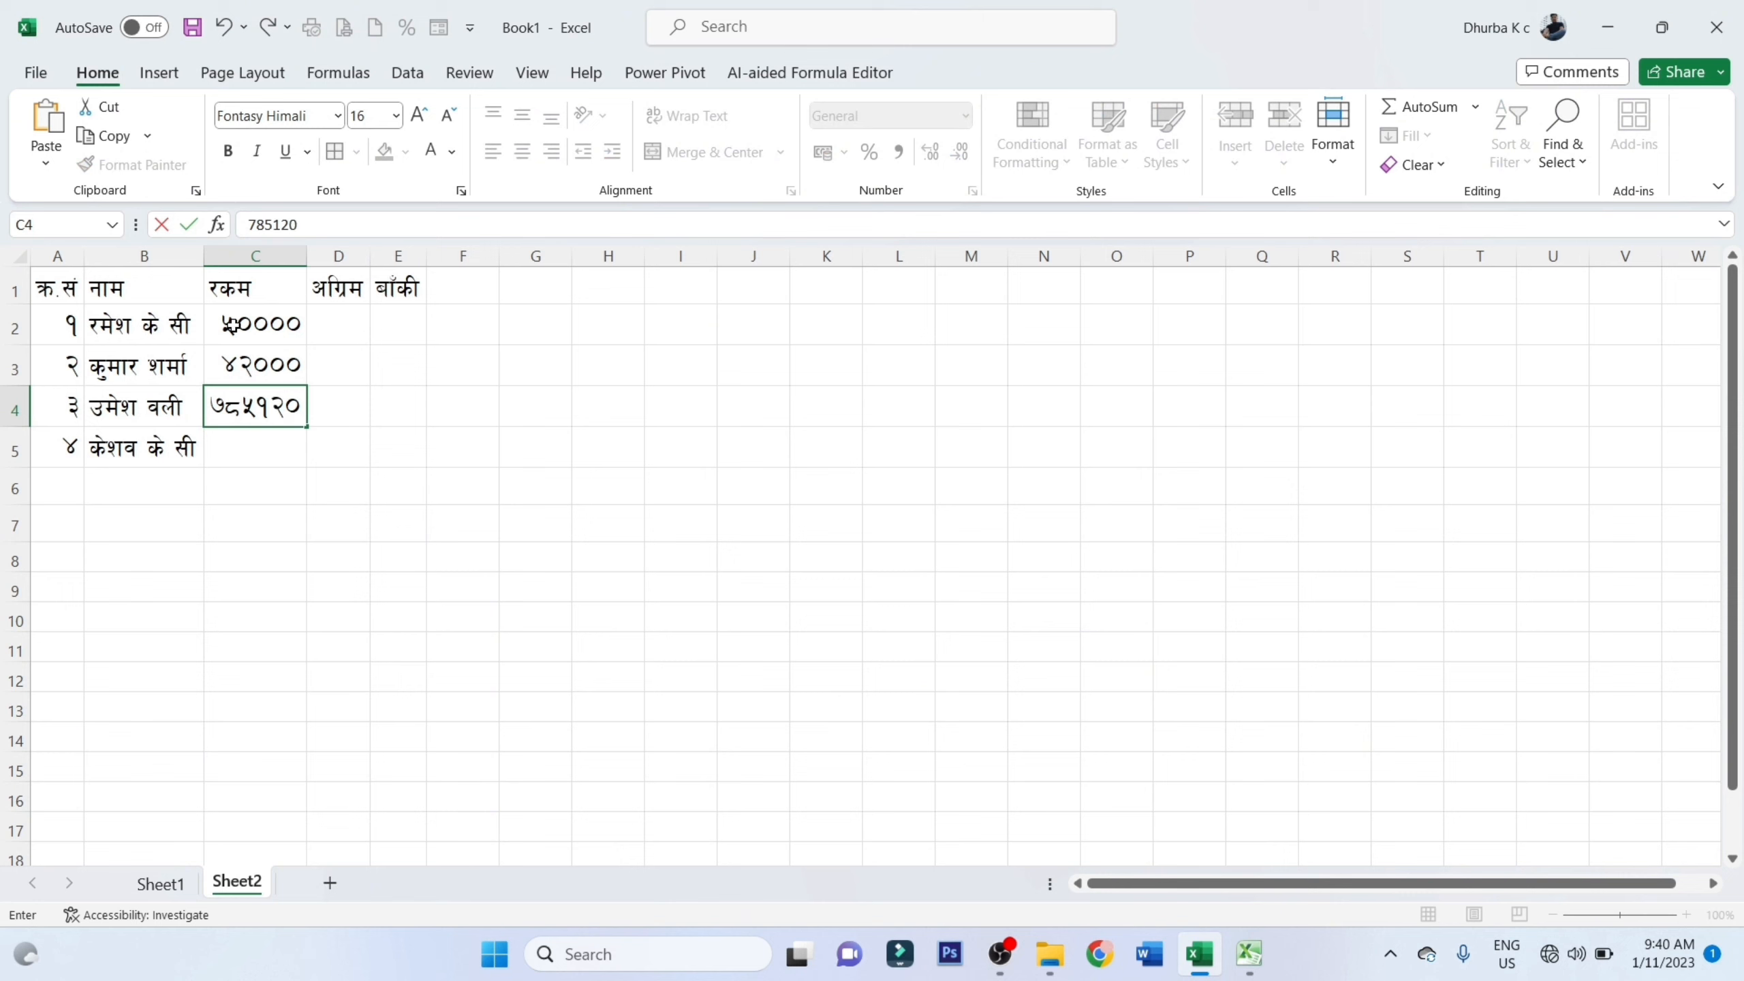
key(Return)
text(.)
key(BackSpace)
text(78452)
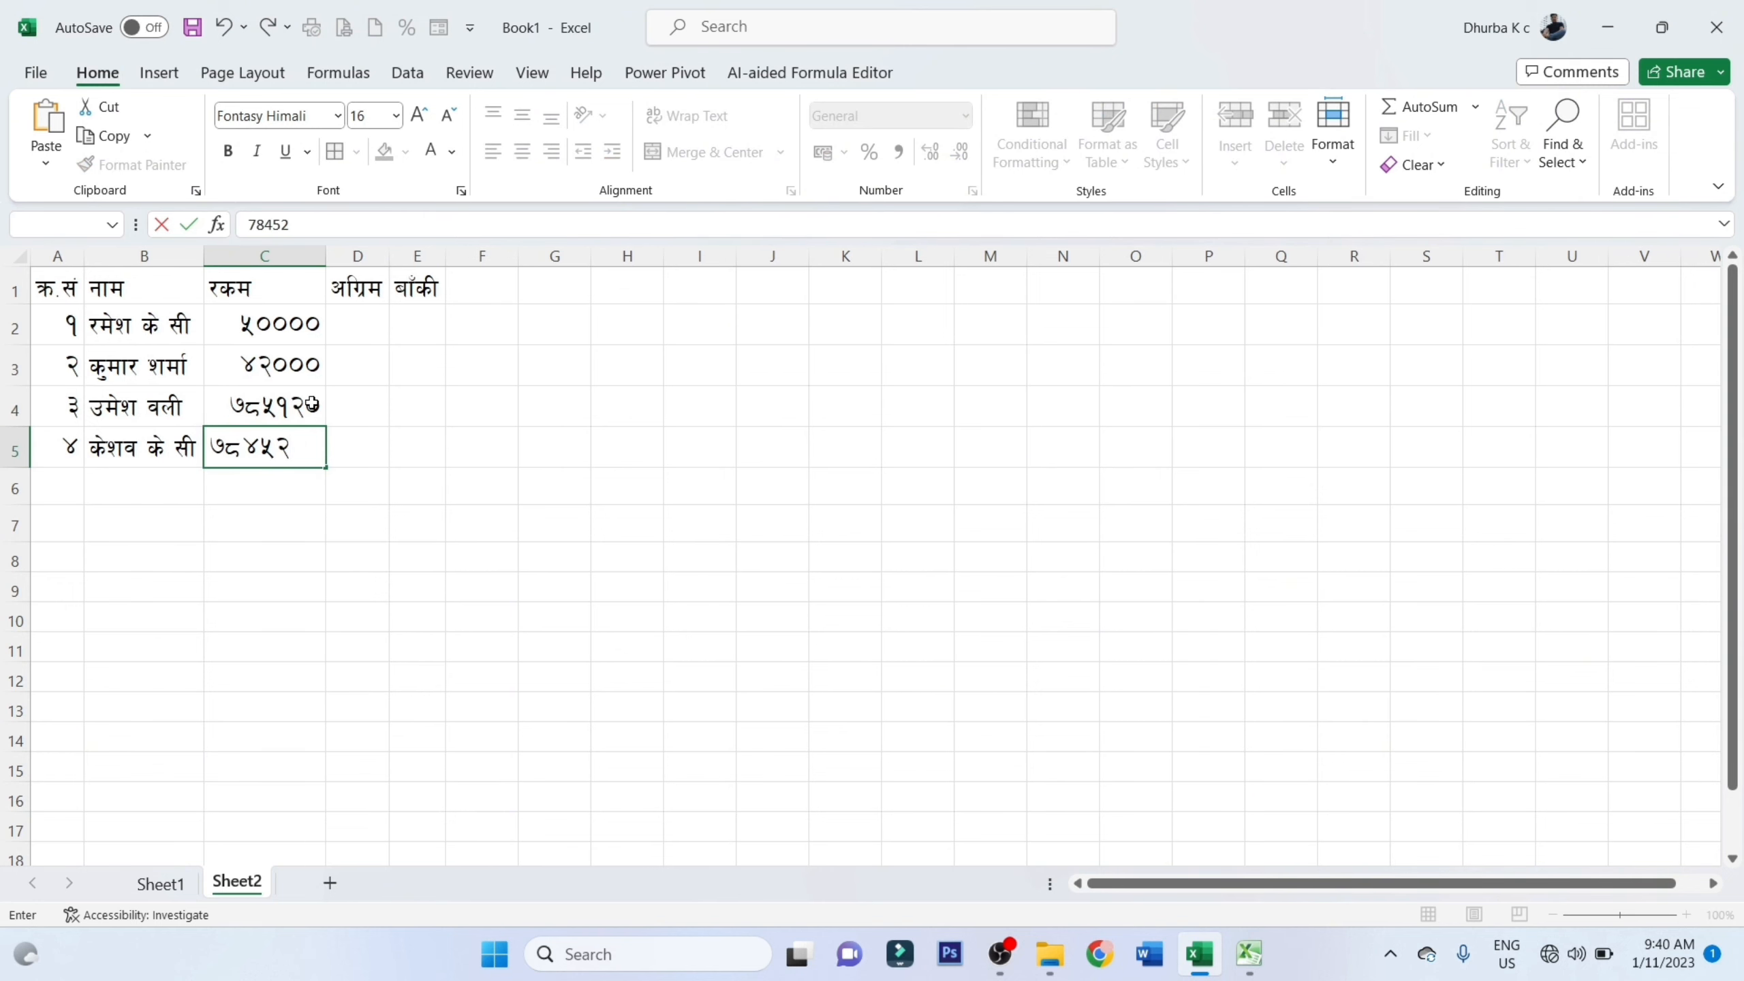
text(3)
key(Return)
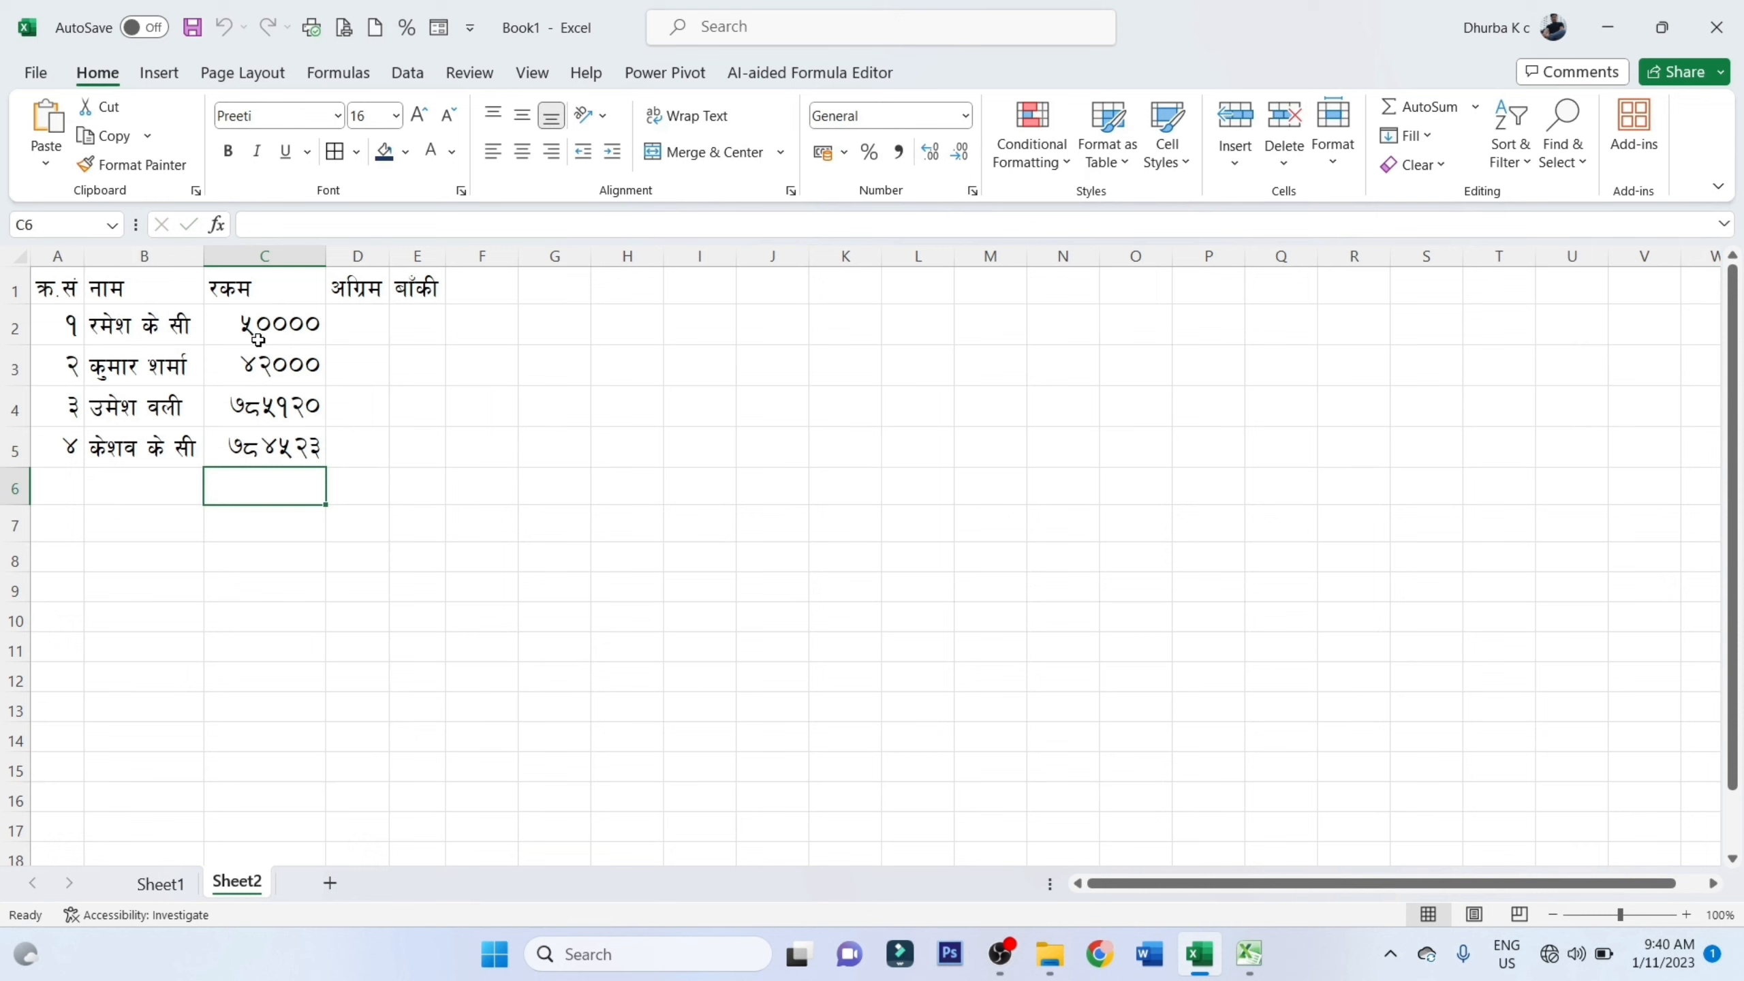
drag(281, 326, 289, 451)
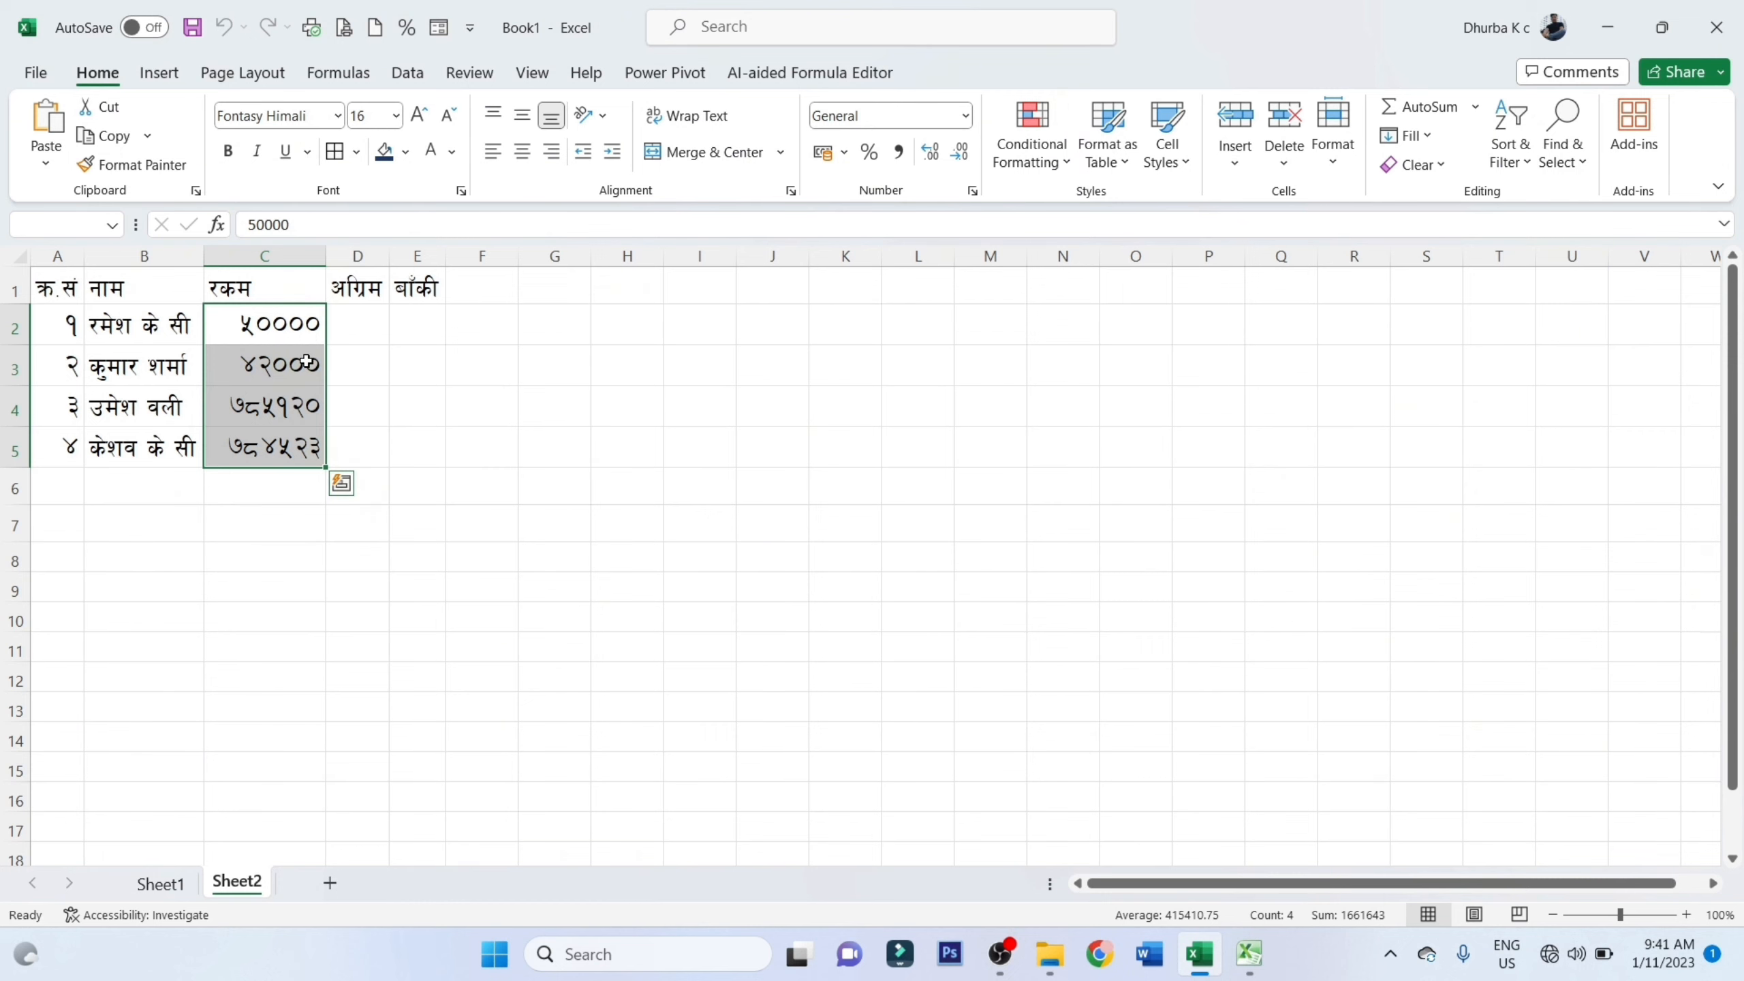
Enter the formula =C2*25% in cell D2 and fill it down to D5
click(366, 315)
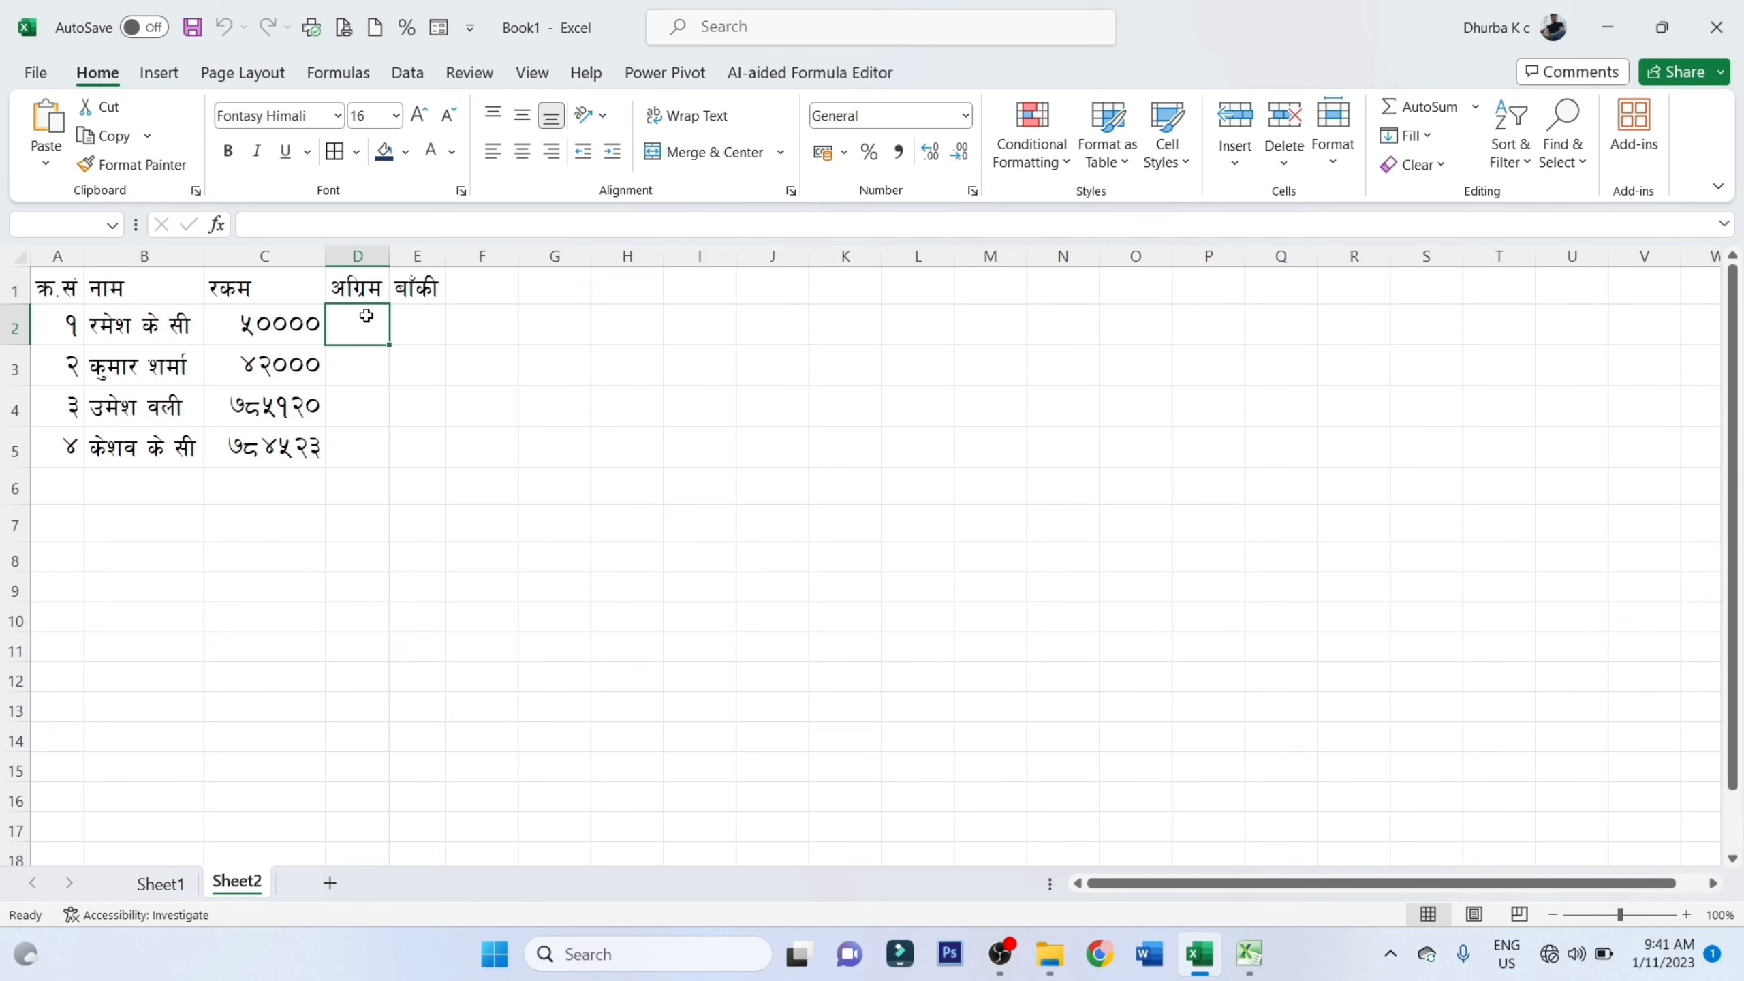
text(=)
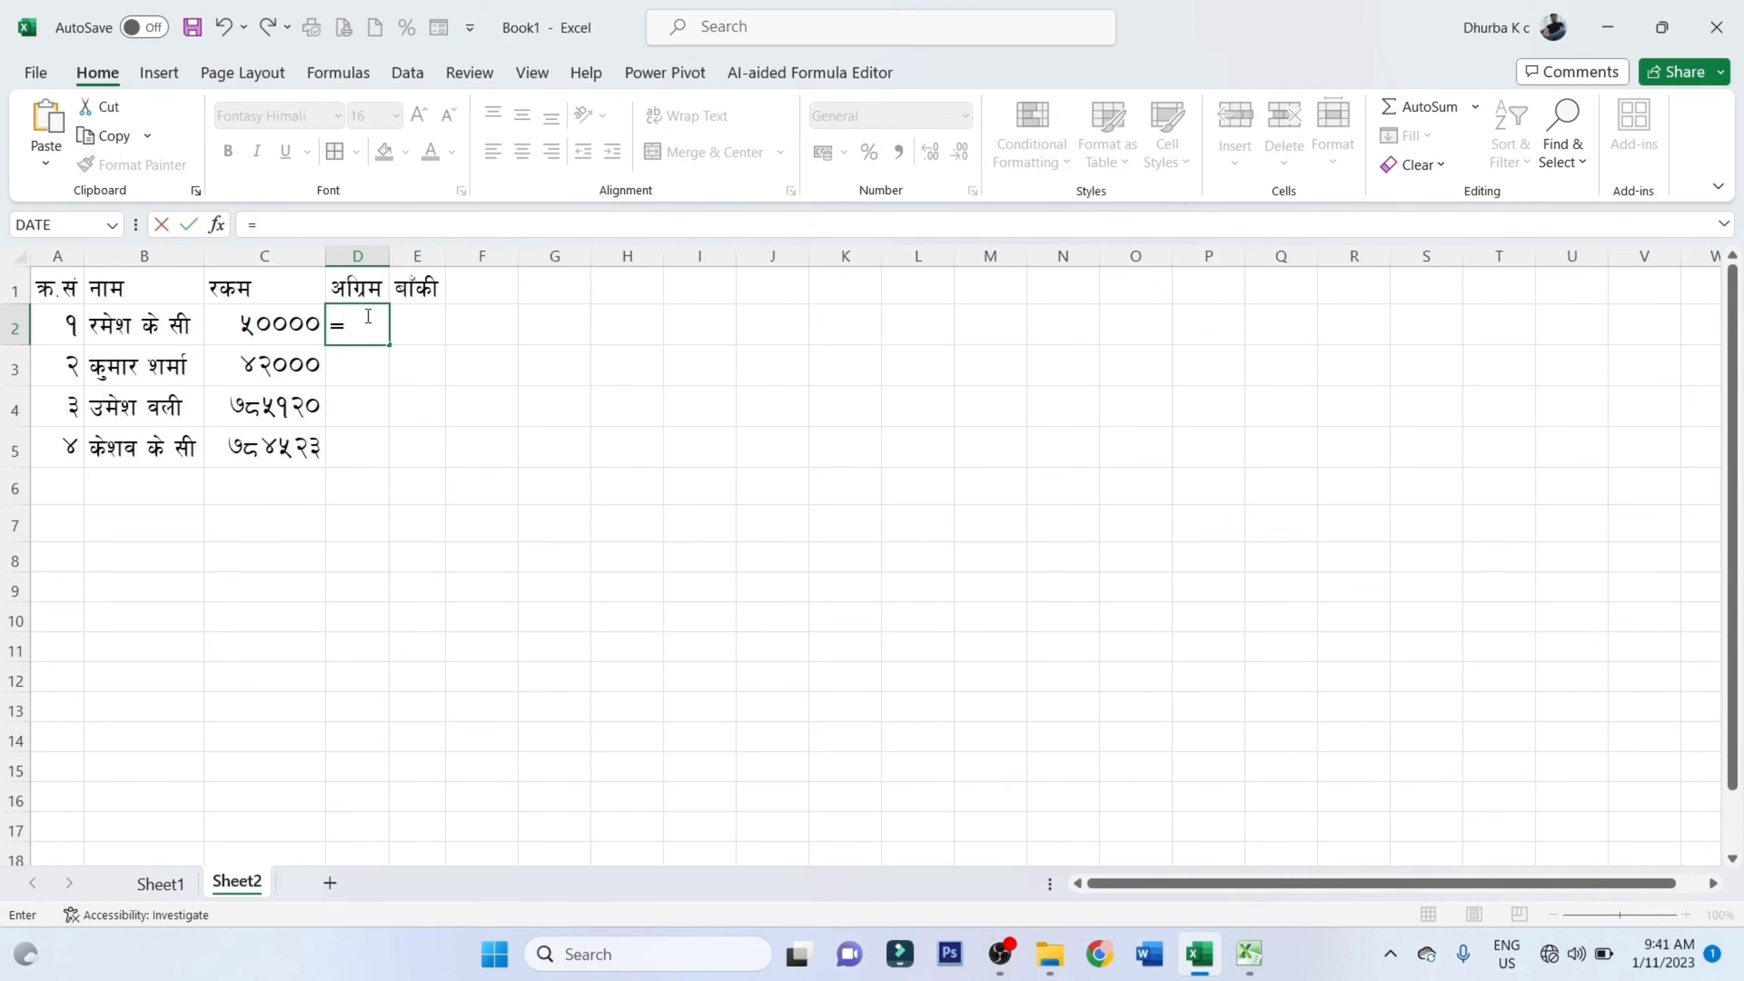
click(288, 323)
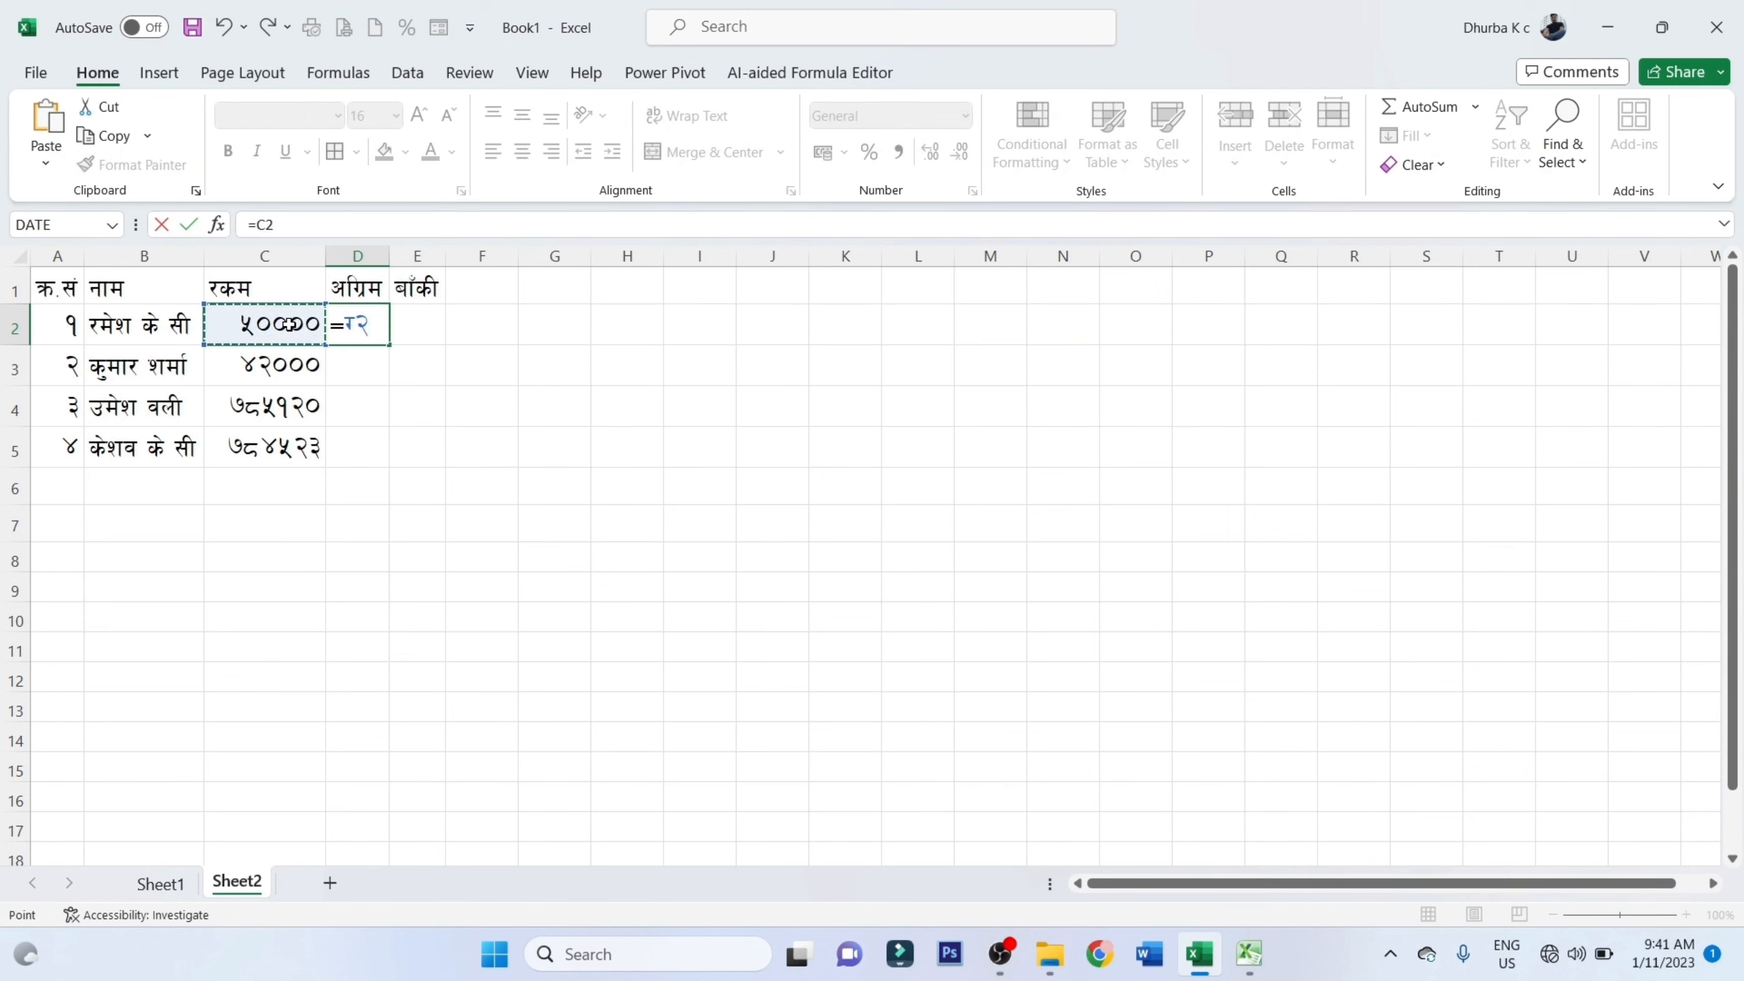
text(*25%)
key(Return)
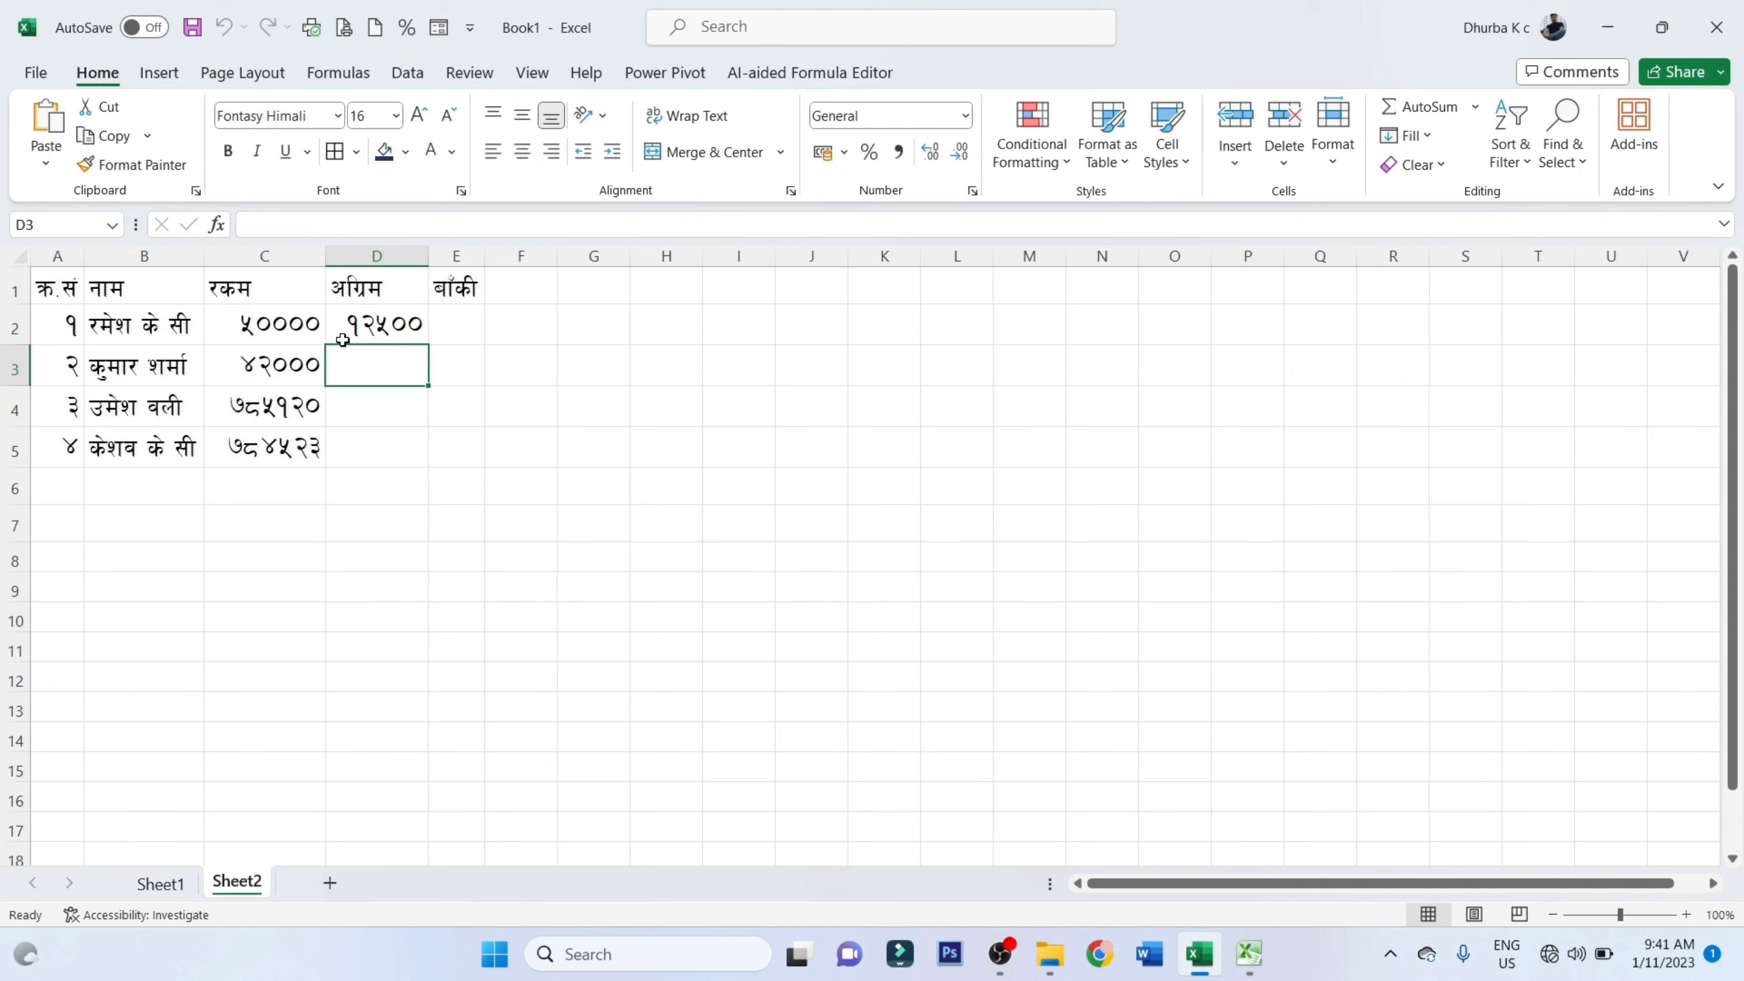
click(379, 332)
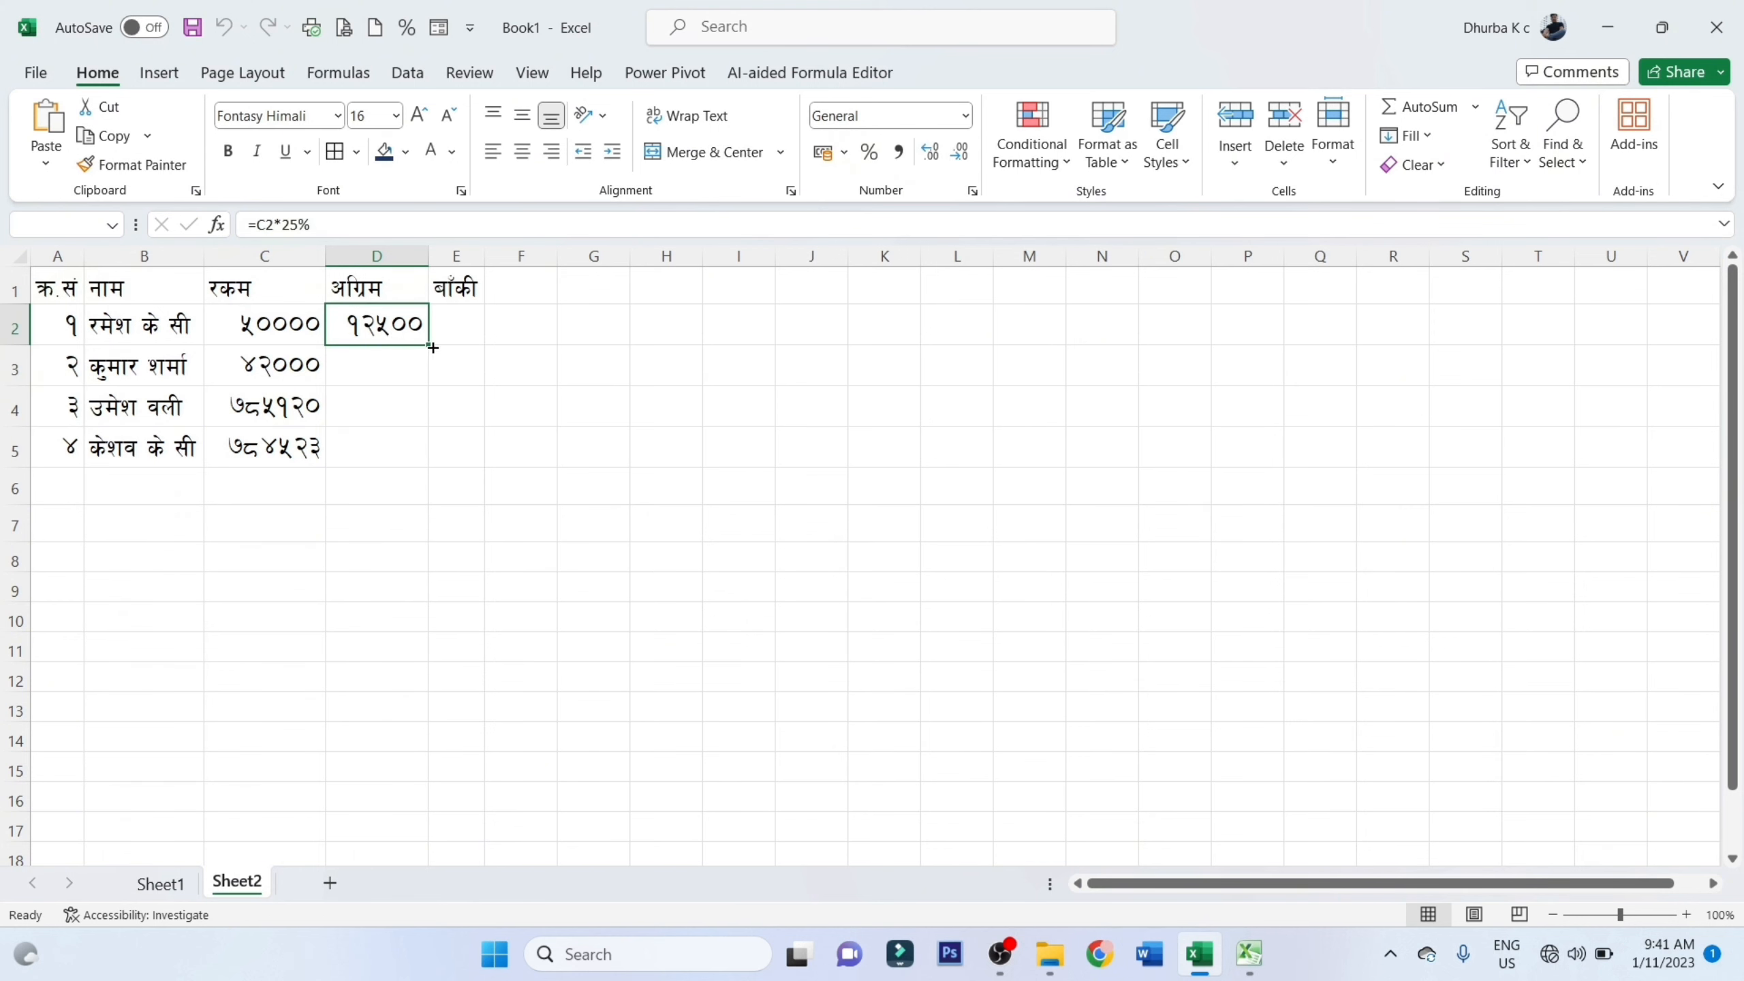
double_click(433, 347)
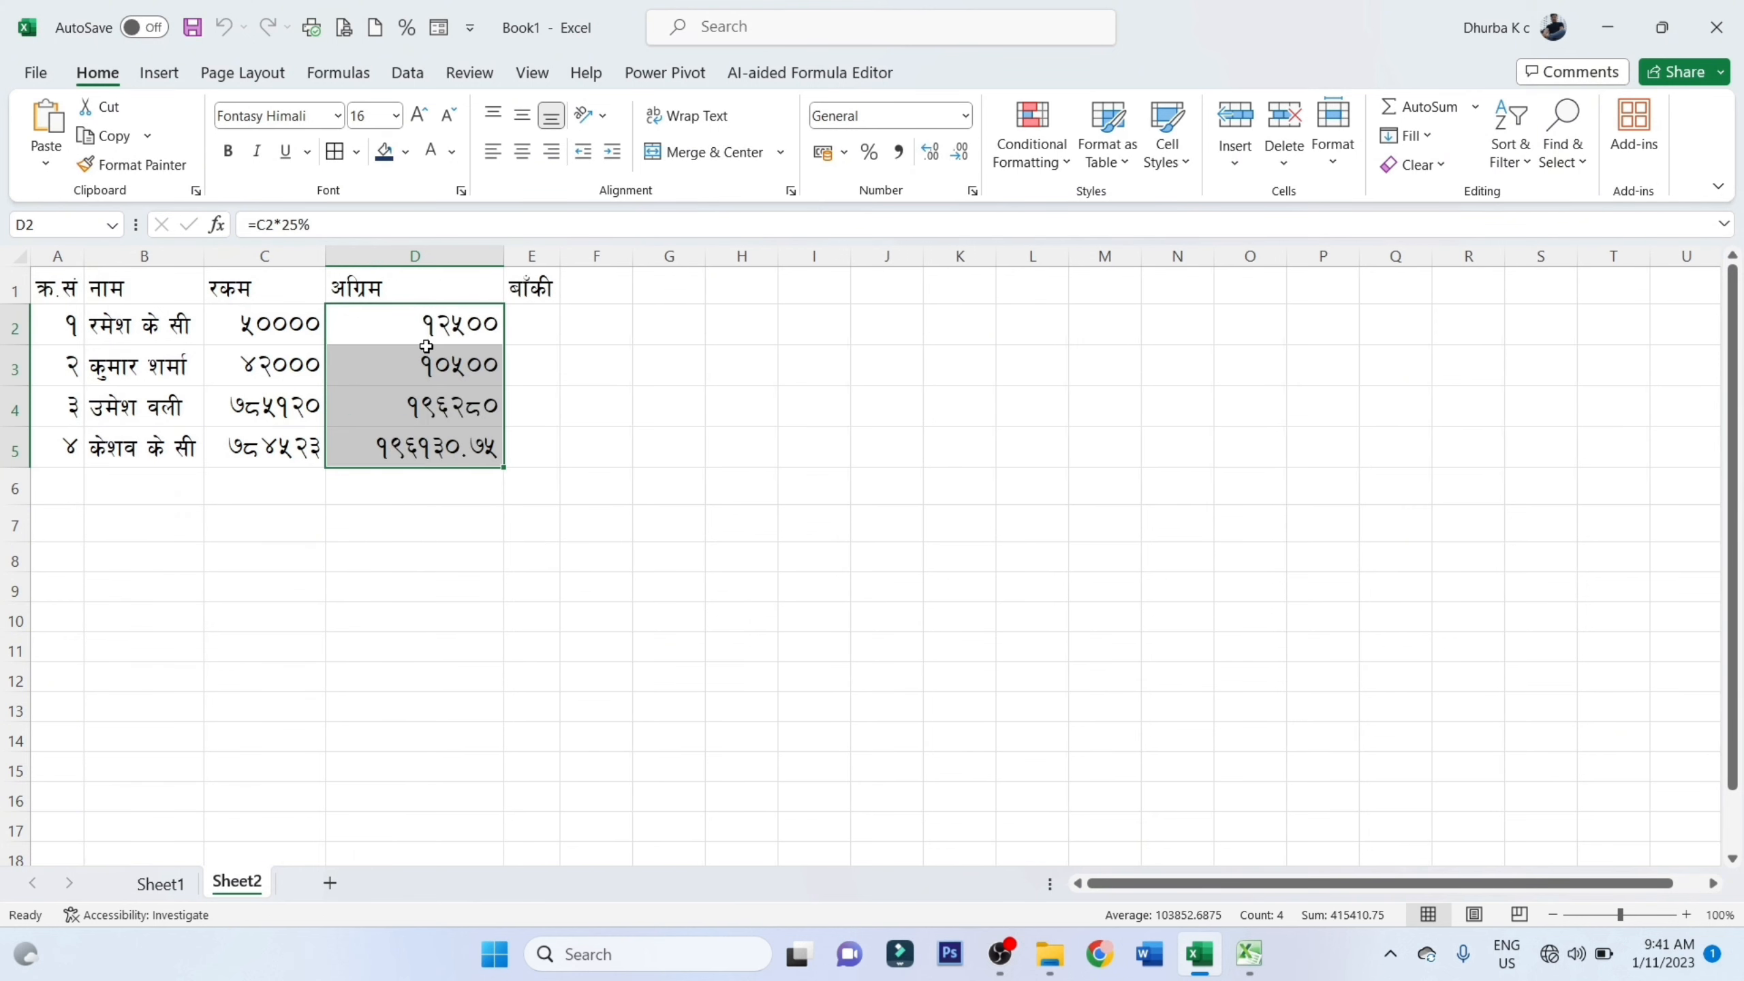
click(473, 344)
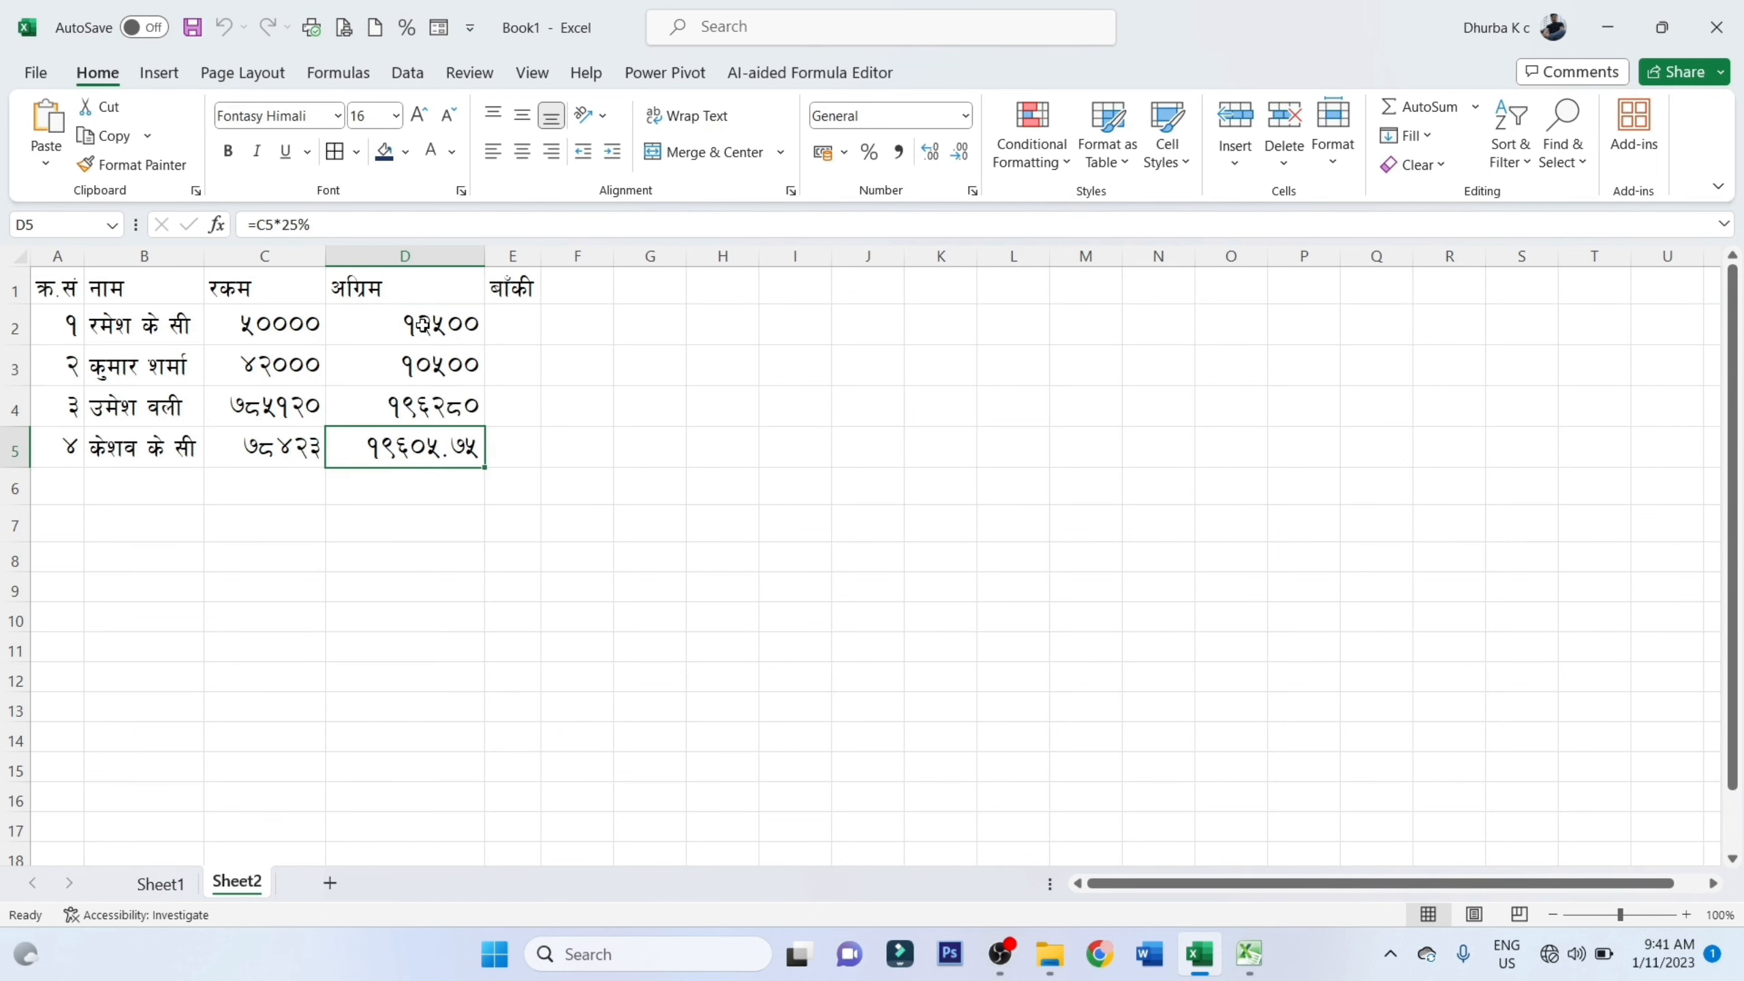
Enter the formula =C2-D2 in cell E2 and fill it down to E5
click(523, 329)
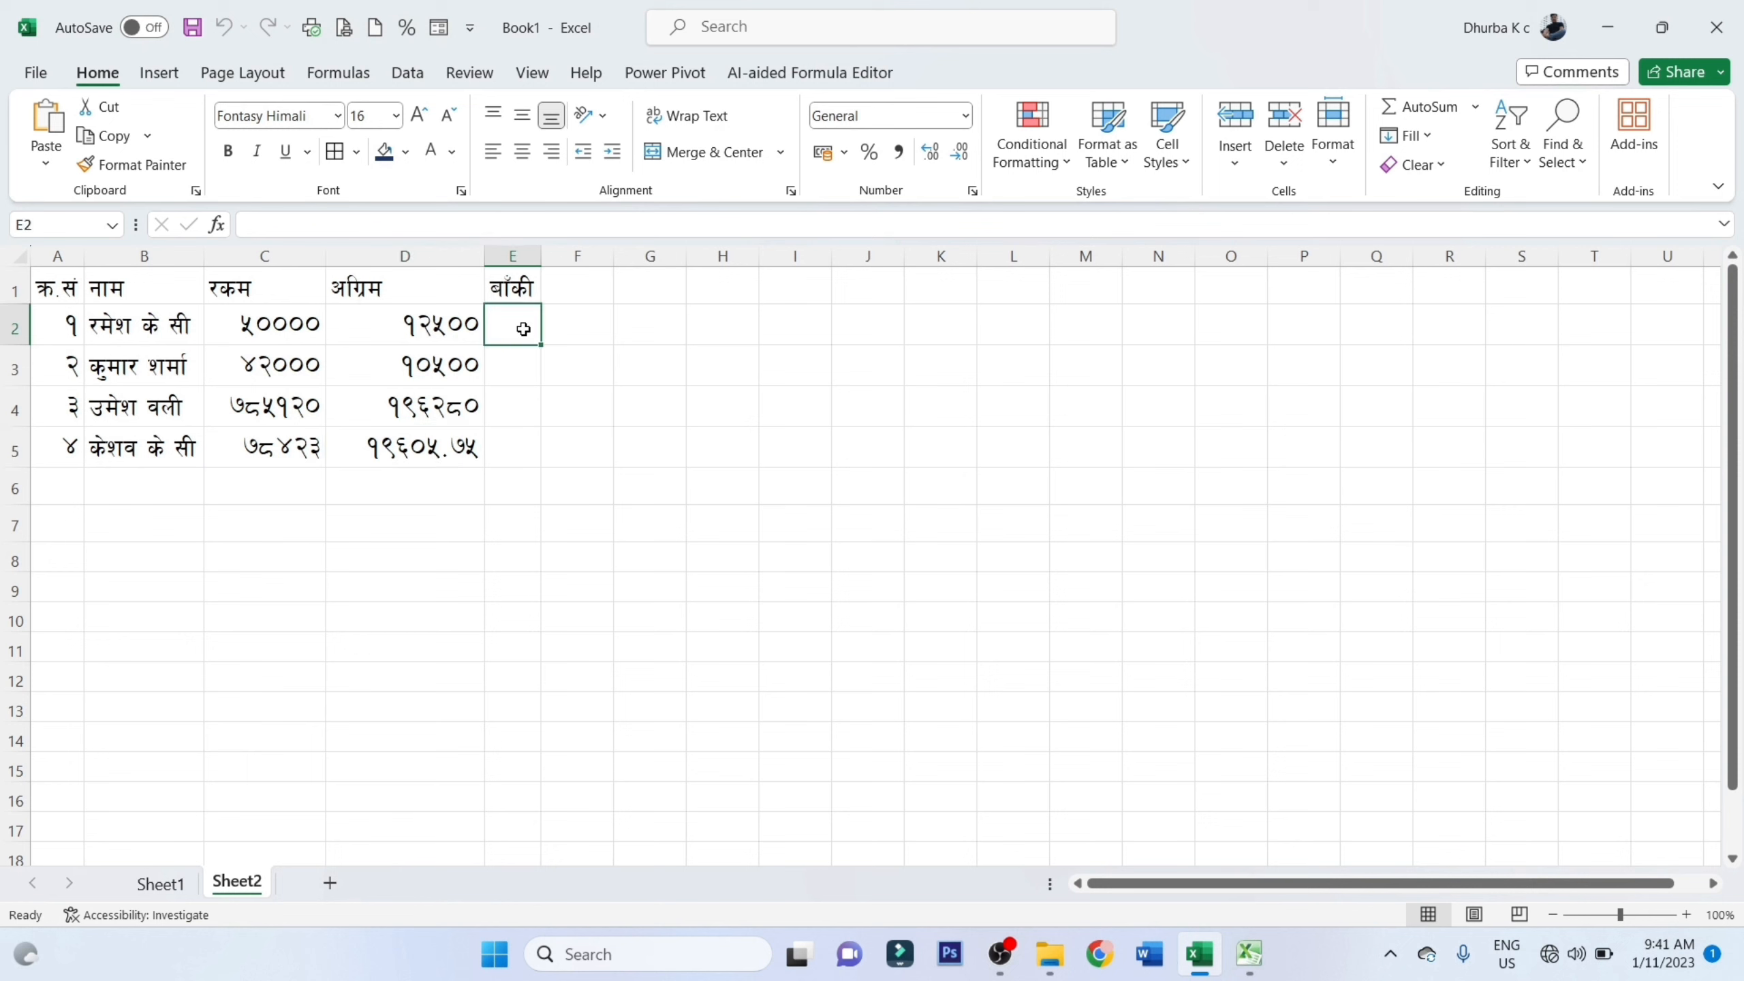
text(=)
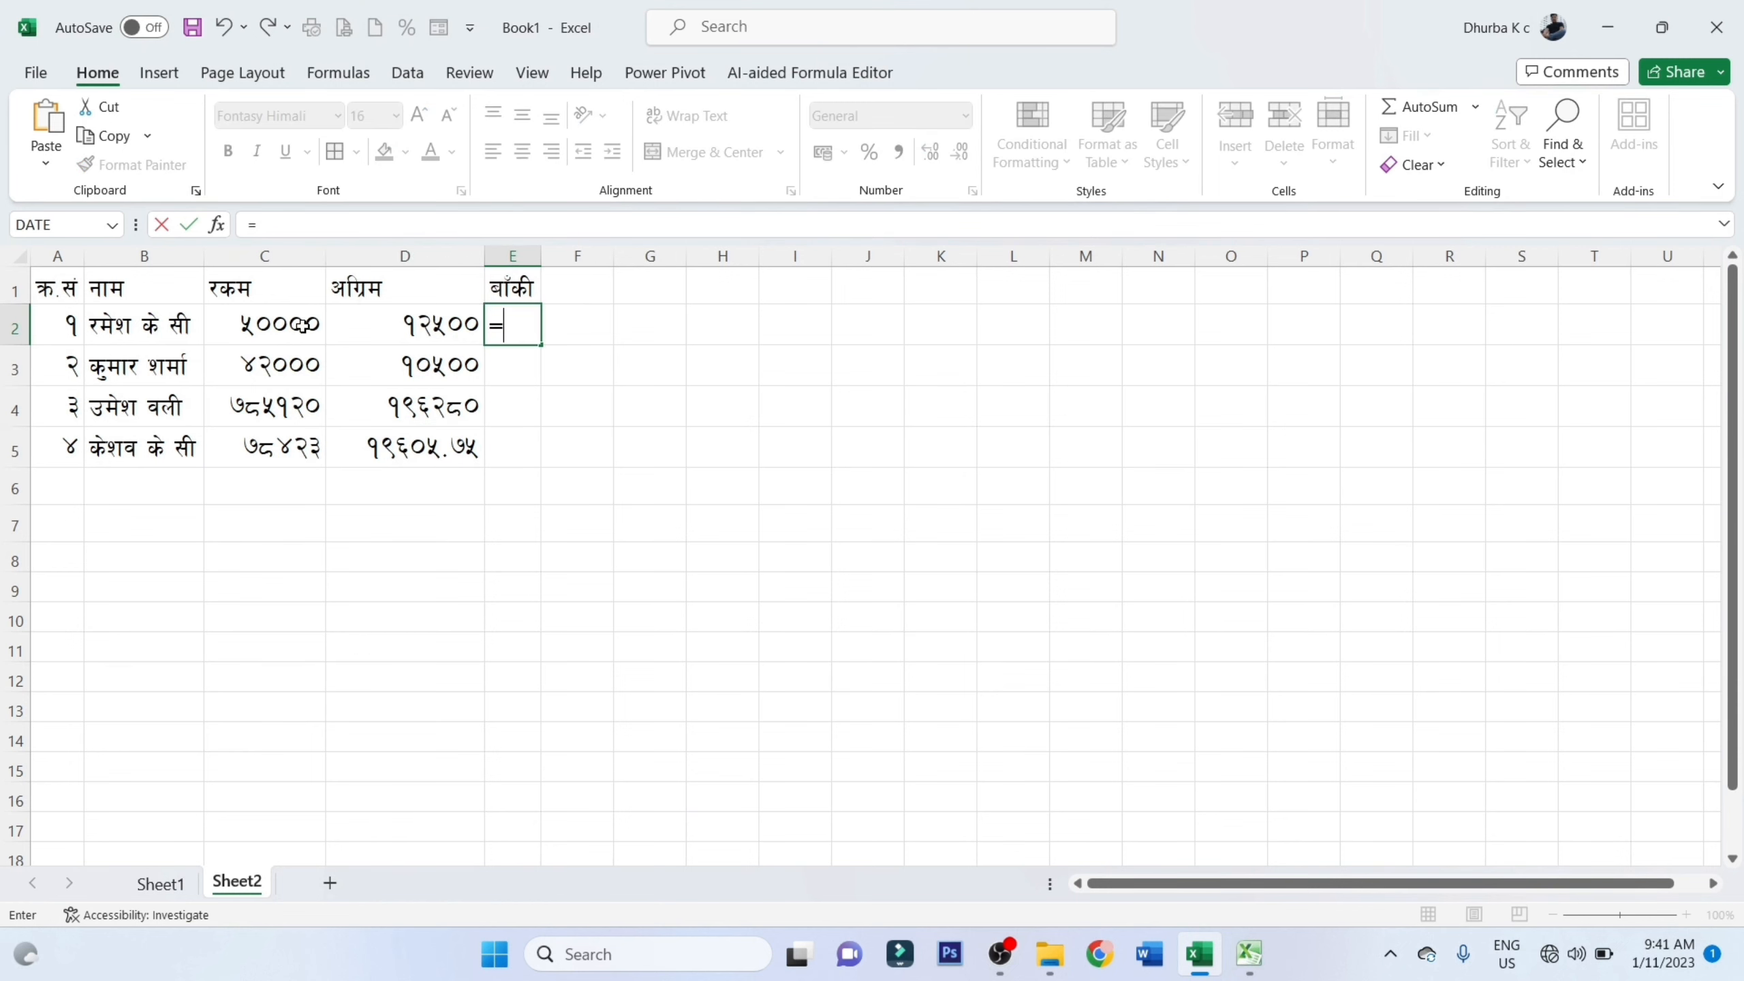
click(302, 325)
text(-)
click(397, 321)
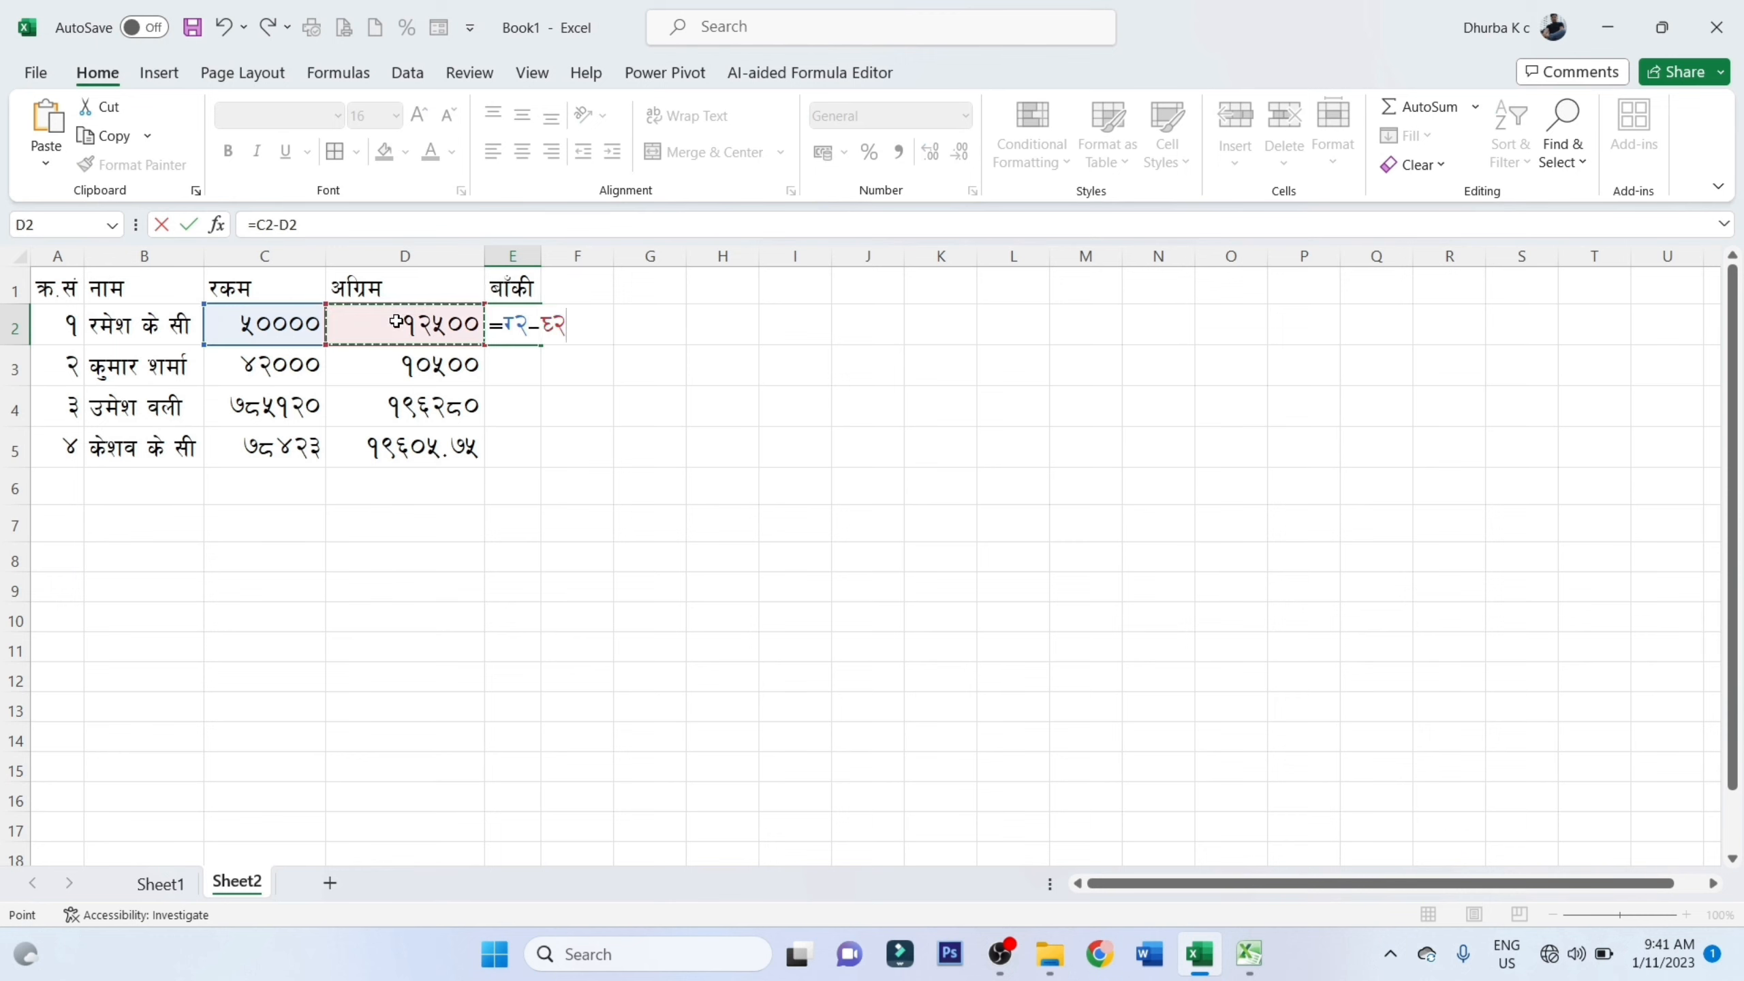
key(Return)
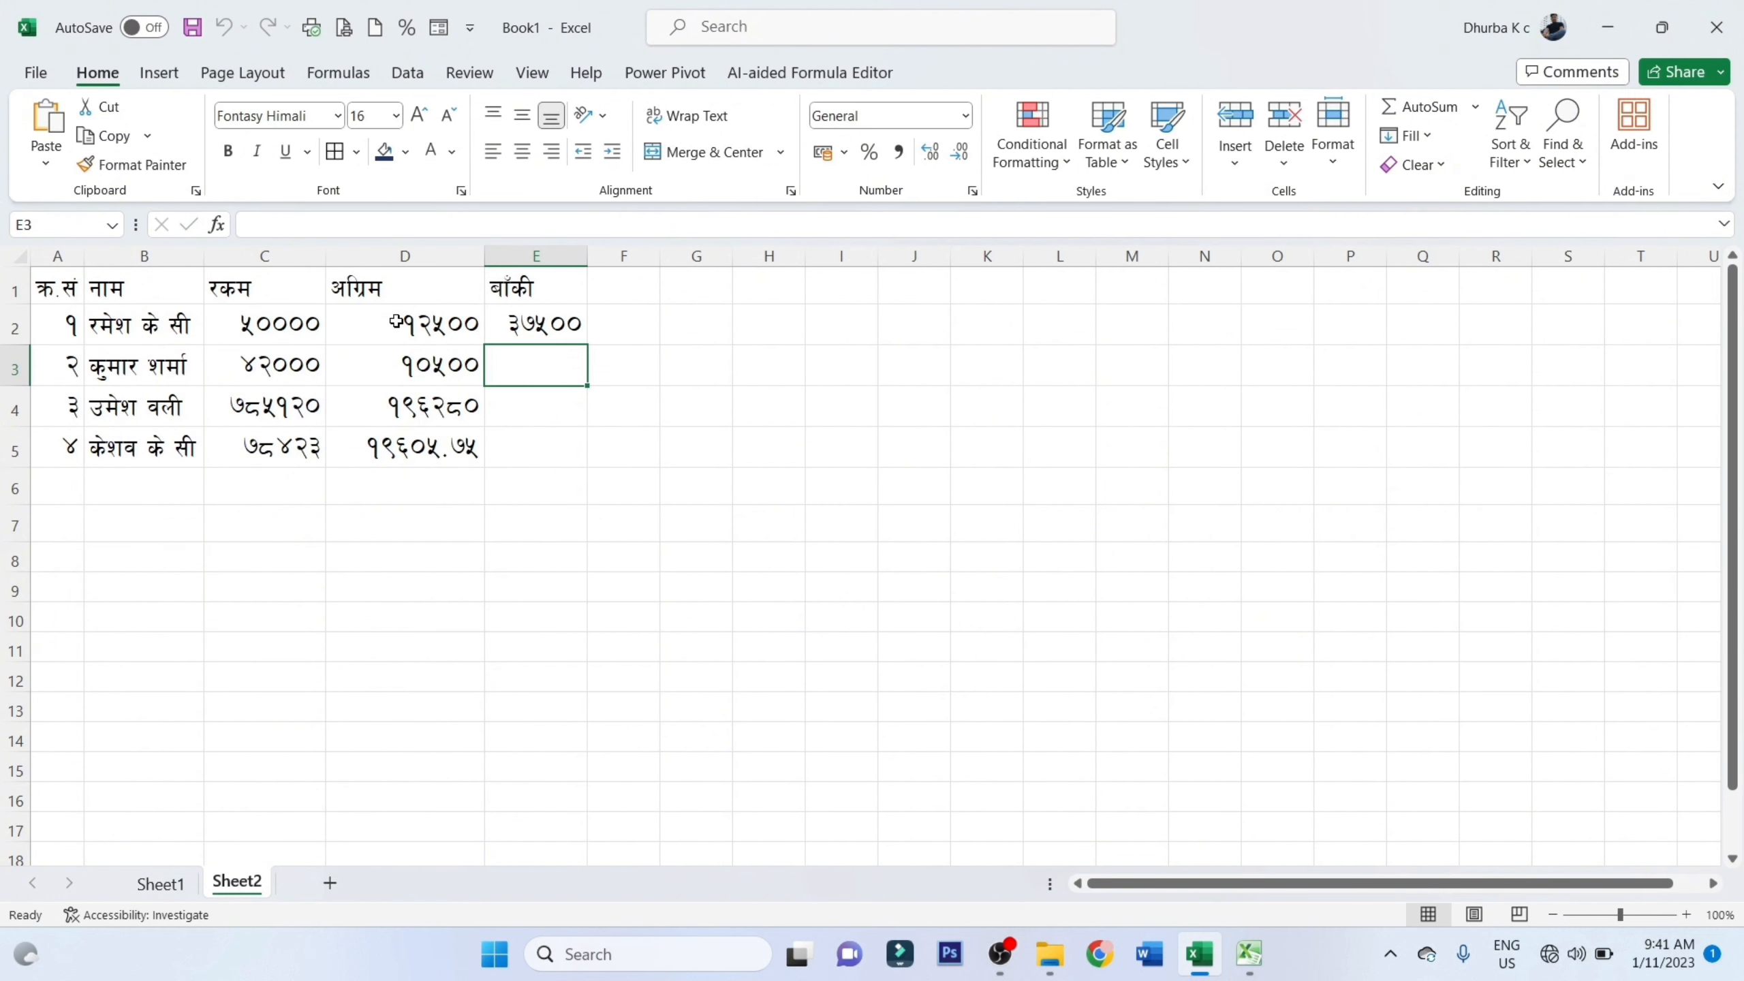
click(511, 333)
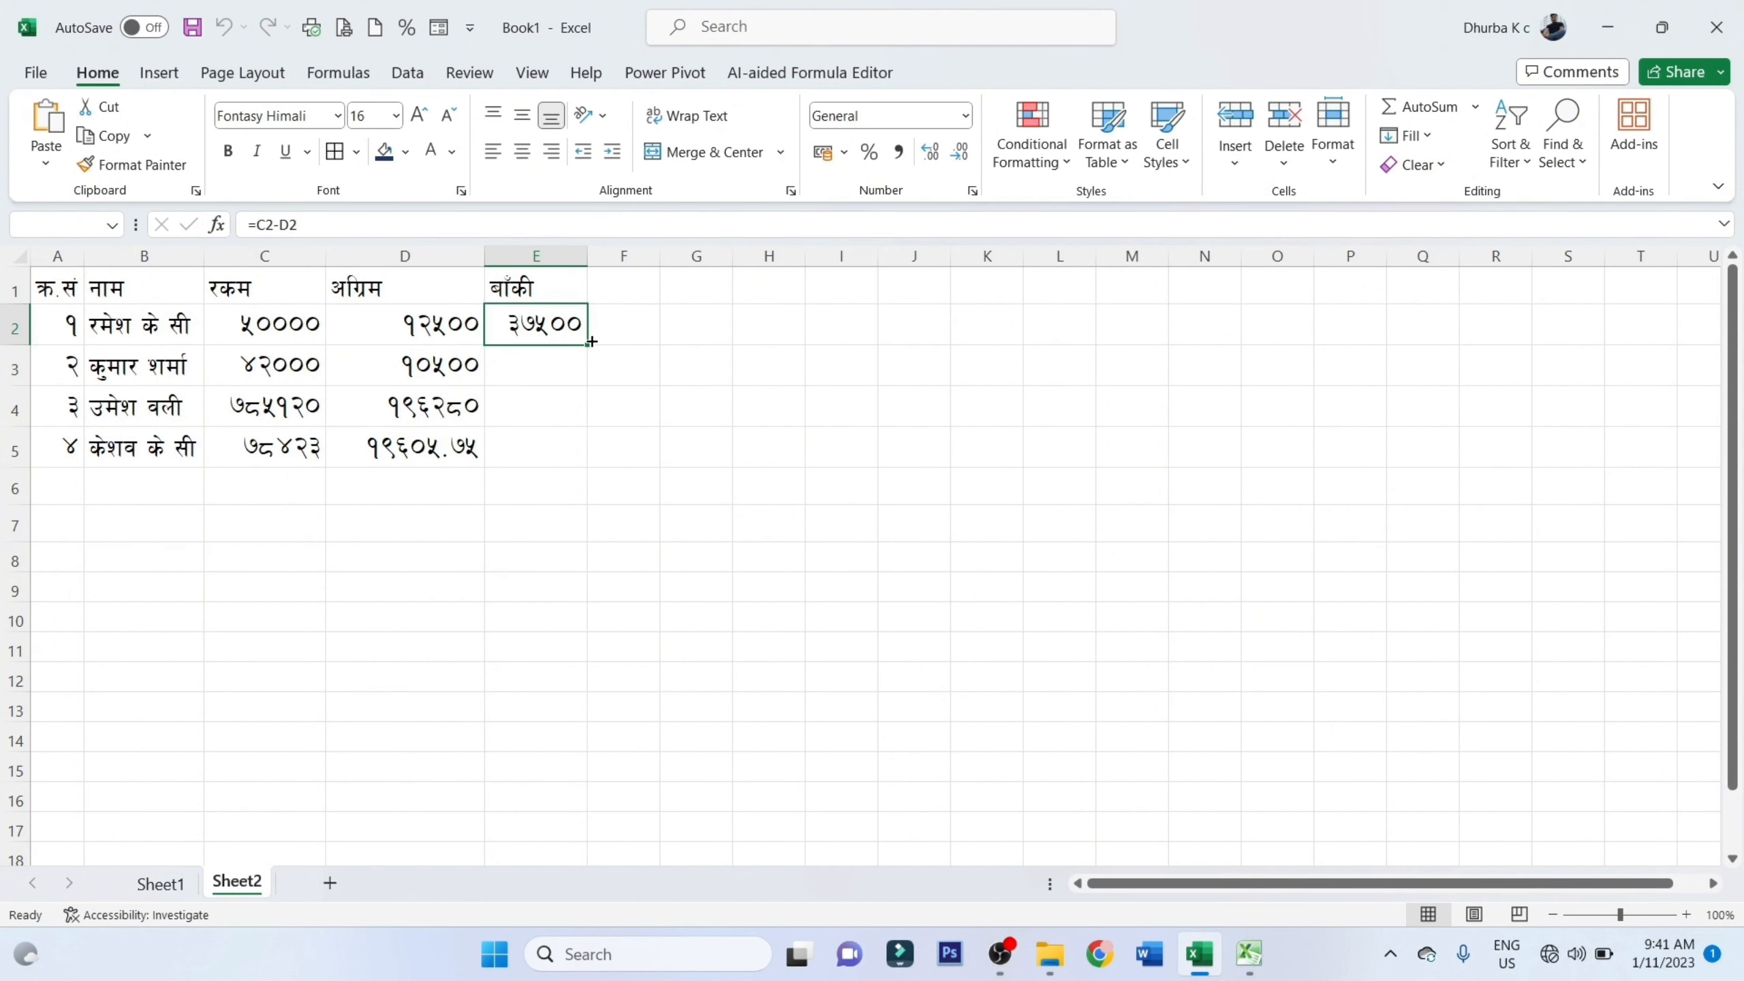
double_click(588, 344)
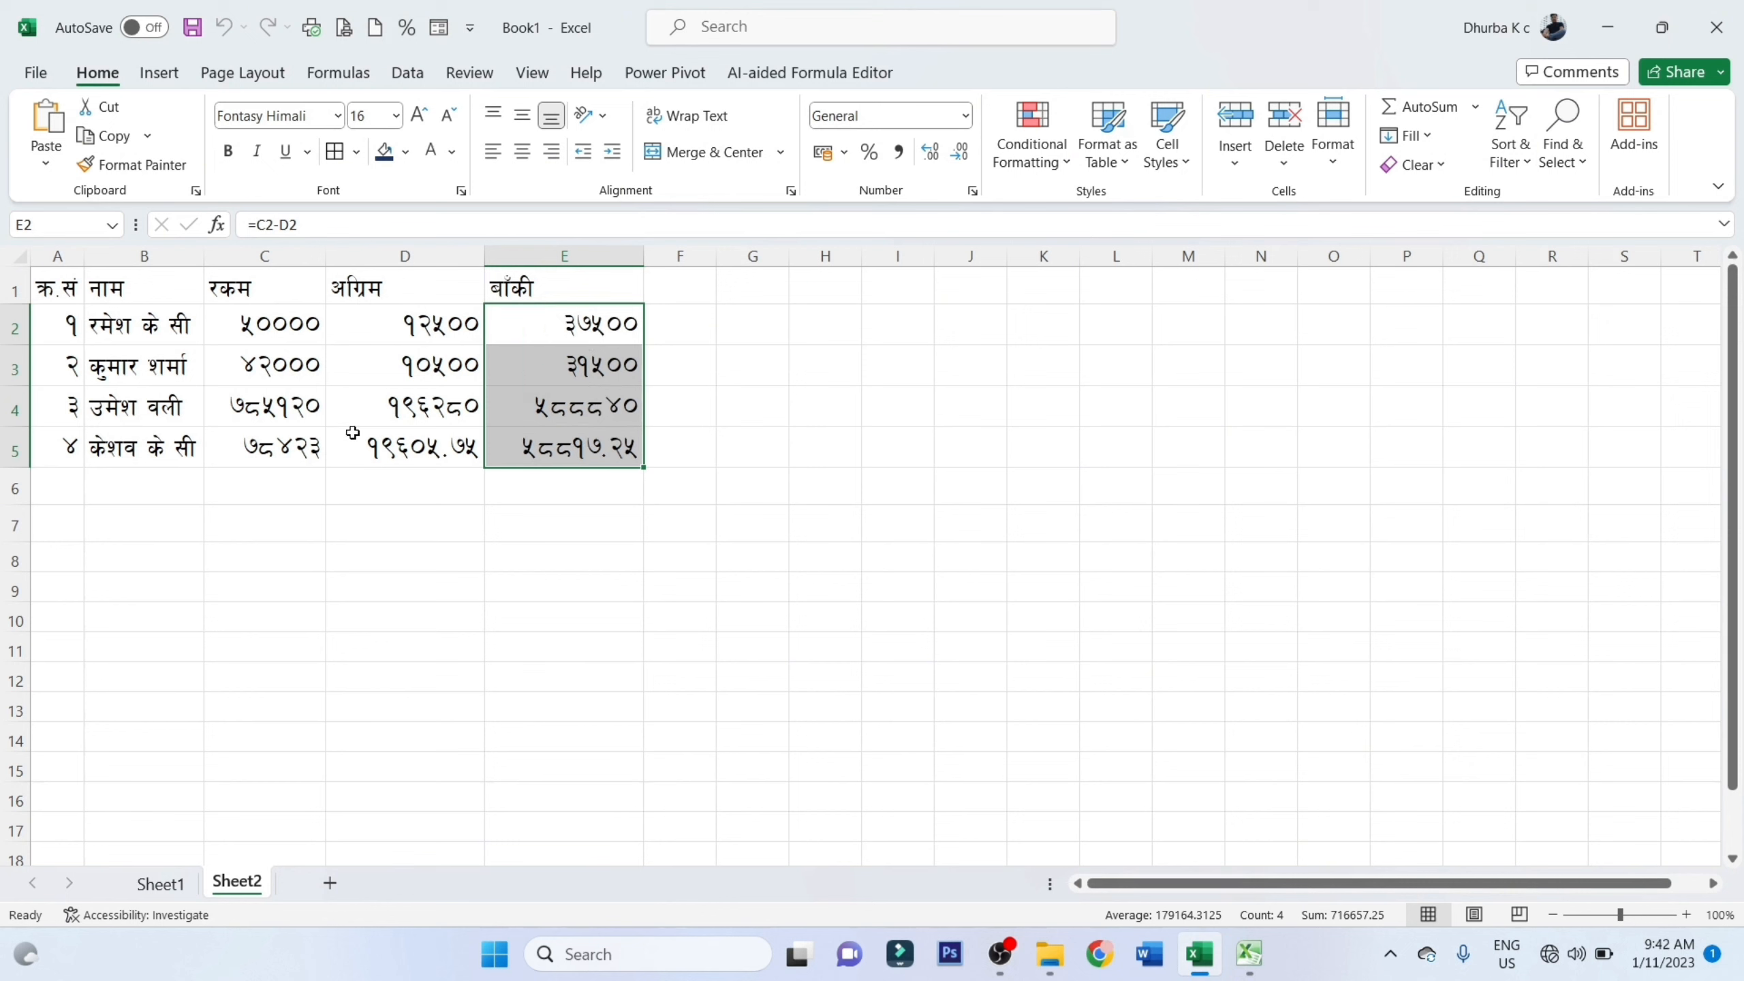
Change the amount in C5 to 78425 and select that cell again
double_click(317, 442)
key(BackSpace)
text(5)
key(Return)
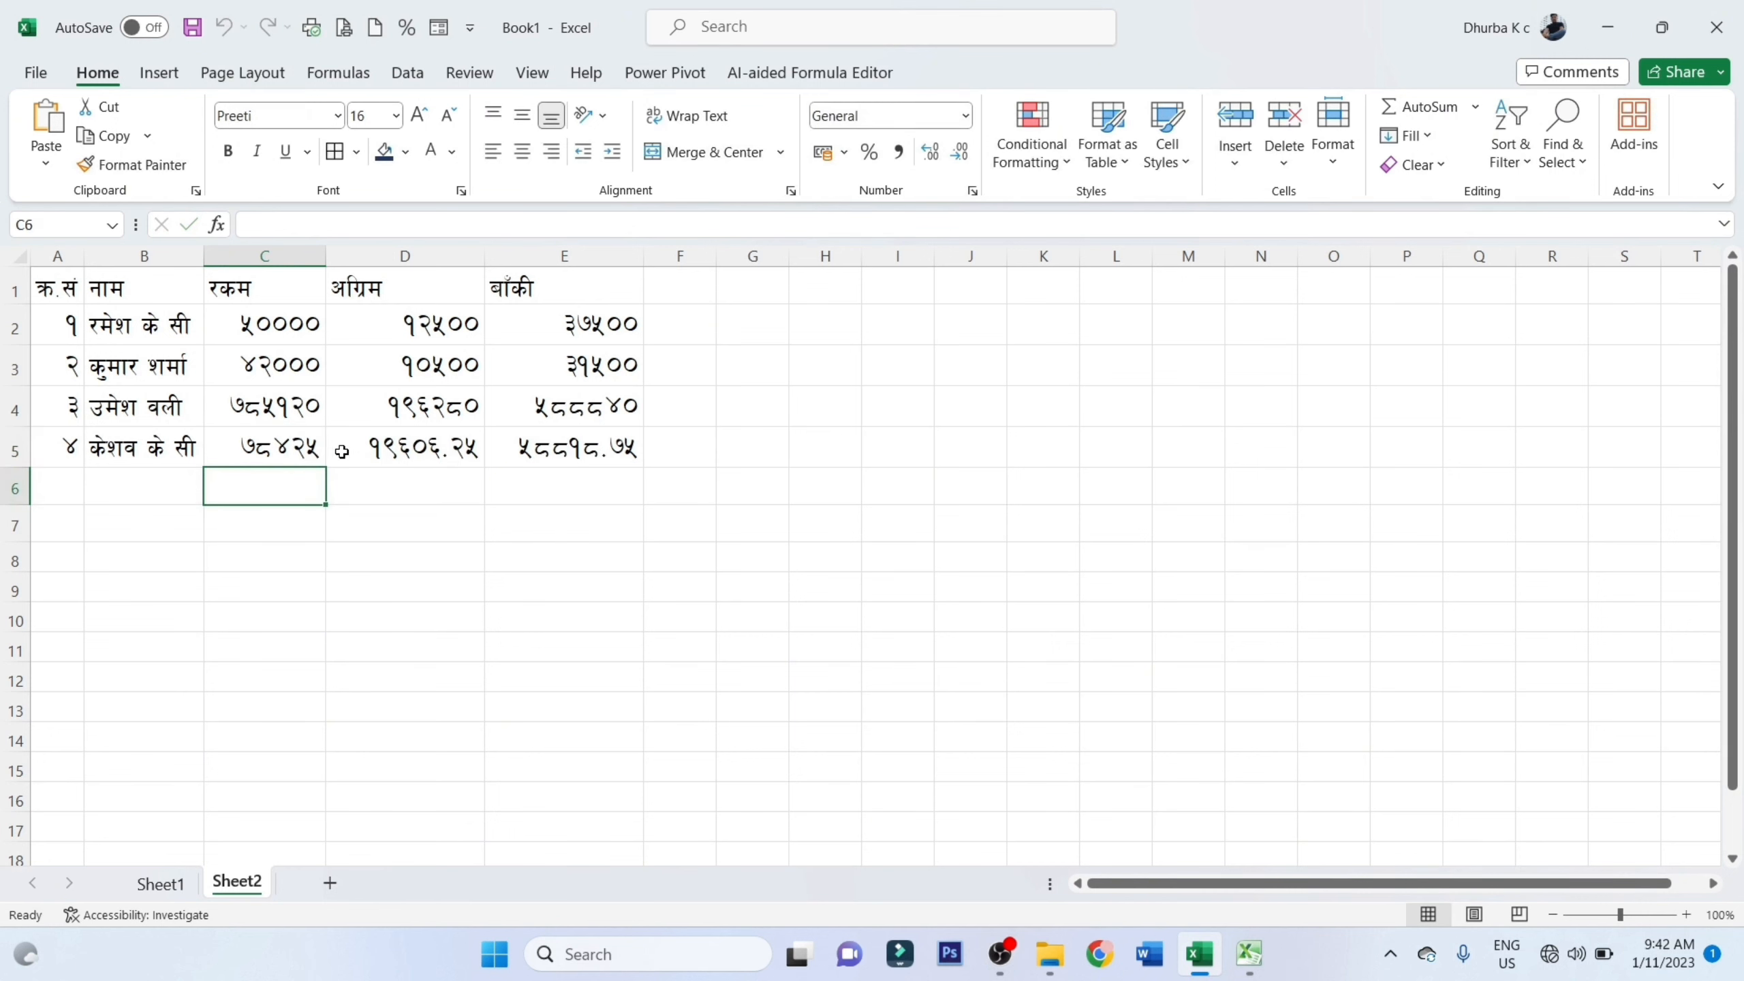
click(296, 448)
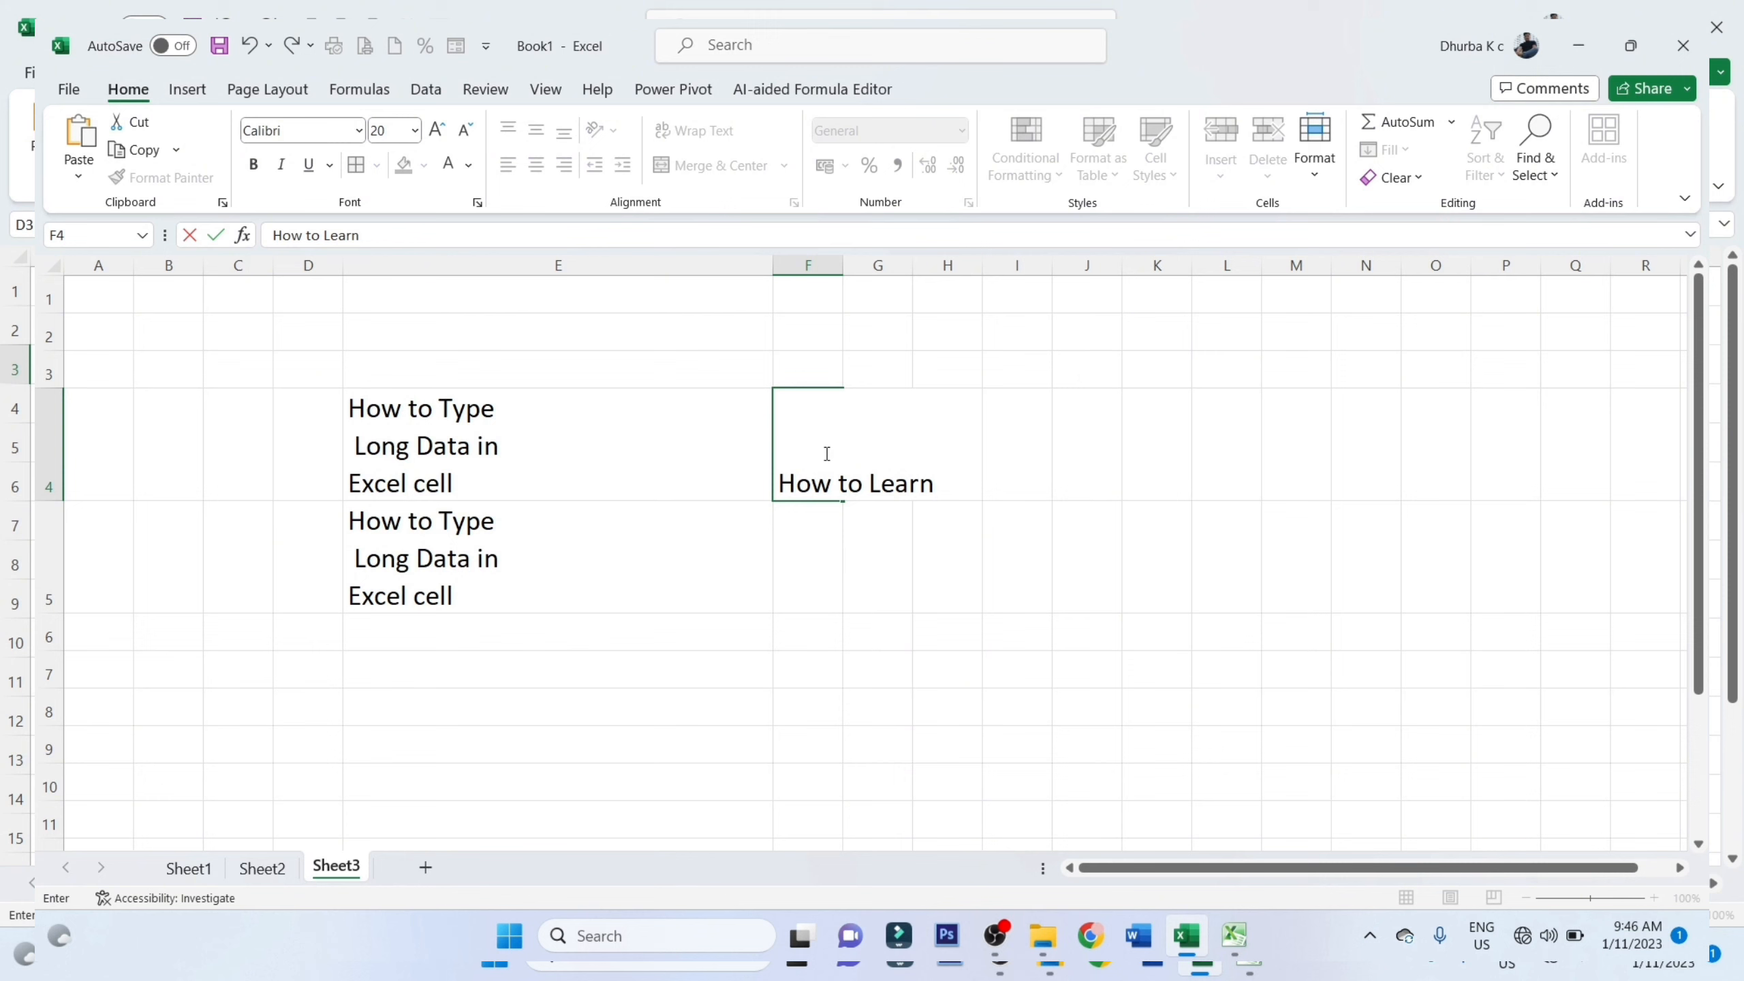
Fit the width of column E on Sheet3 to the long text in E5
key(alt)
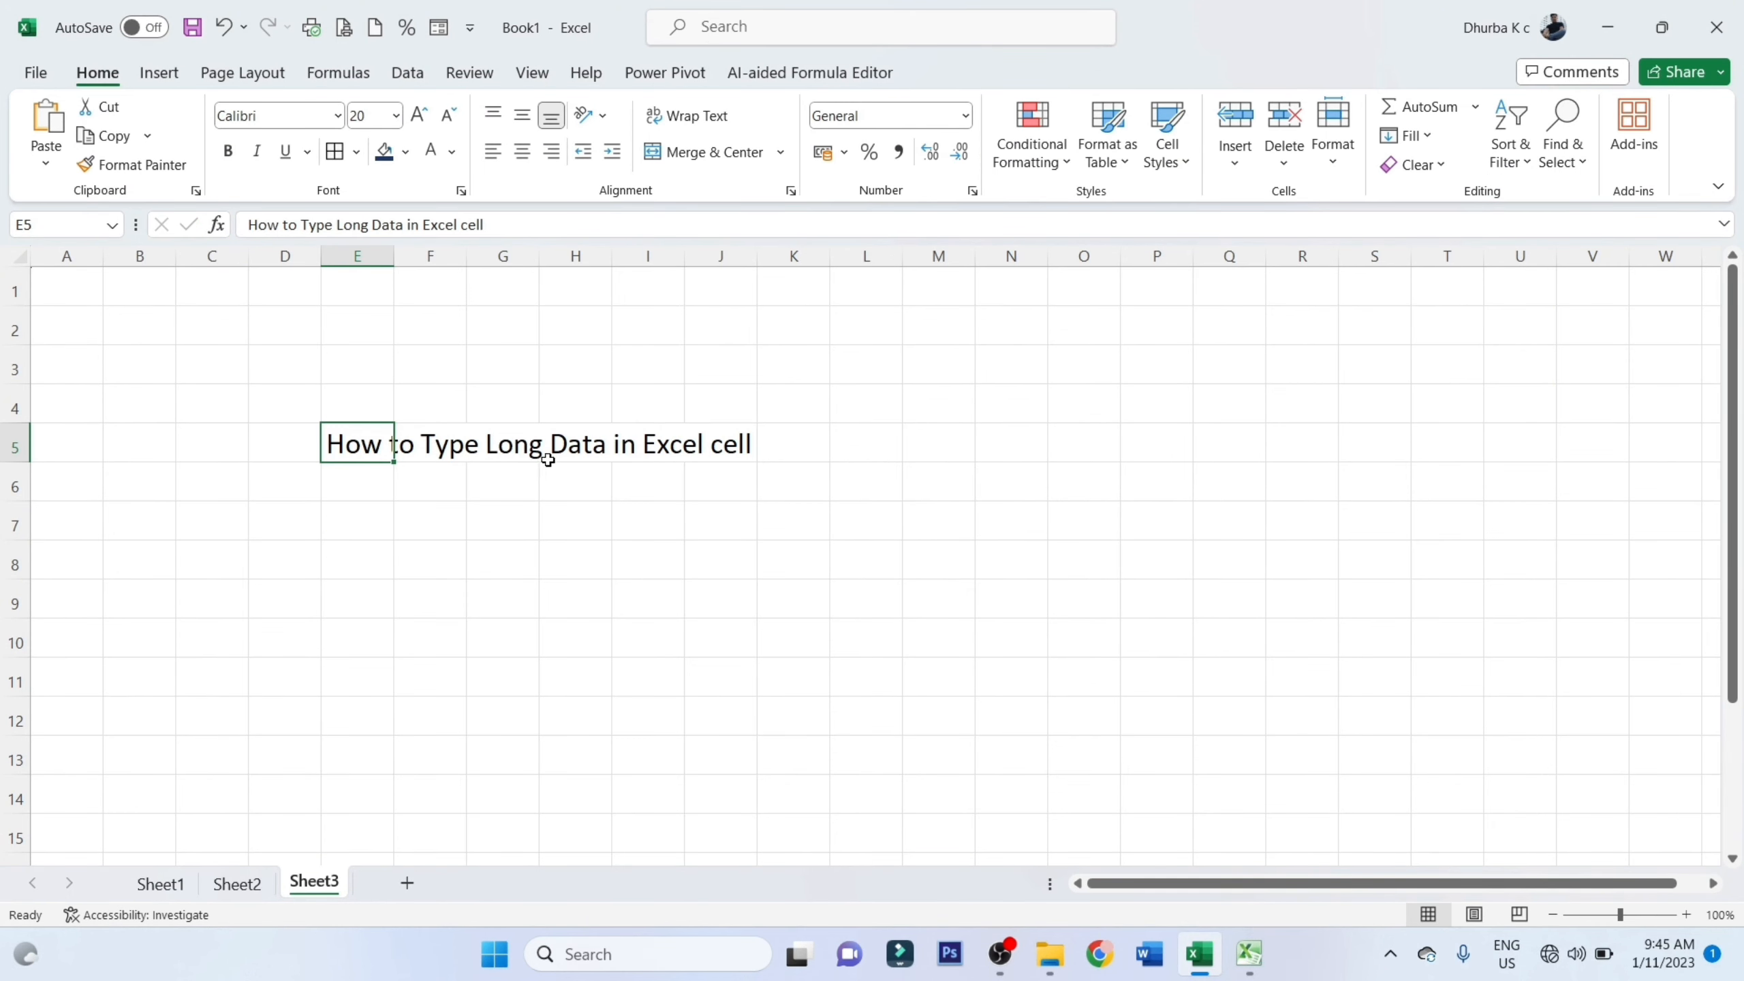
click(734, 447)
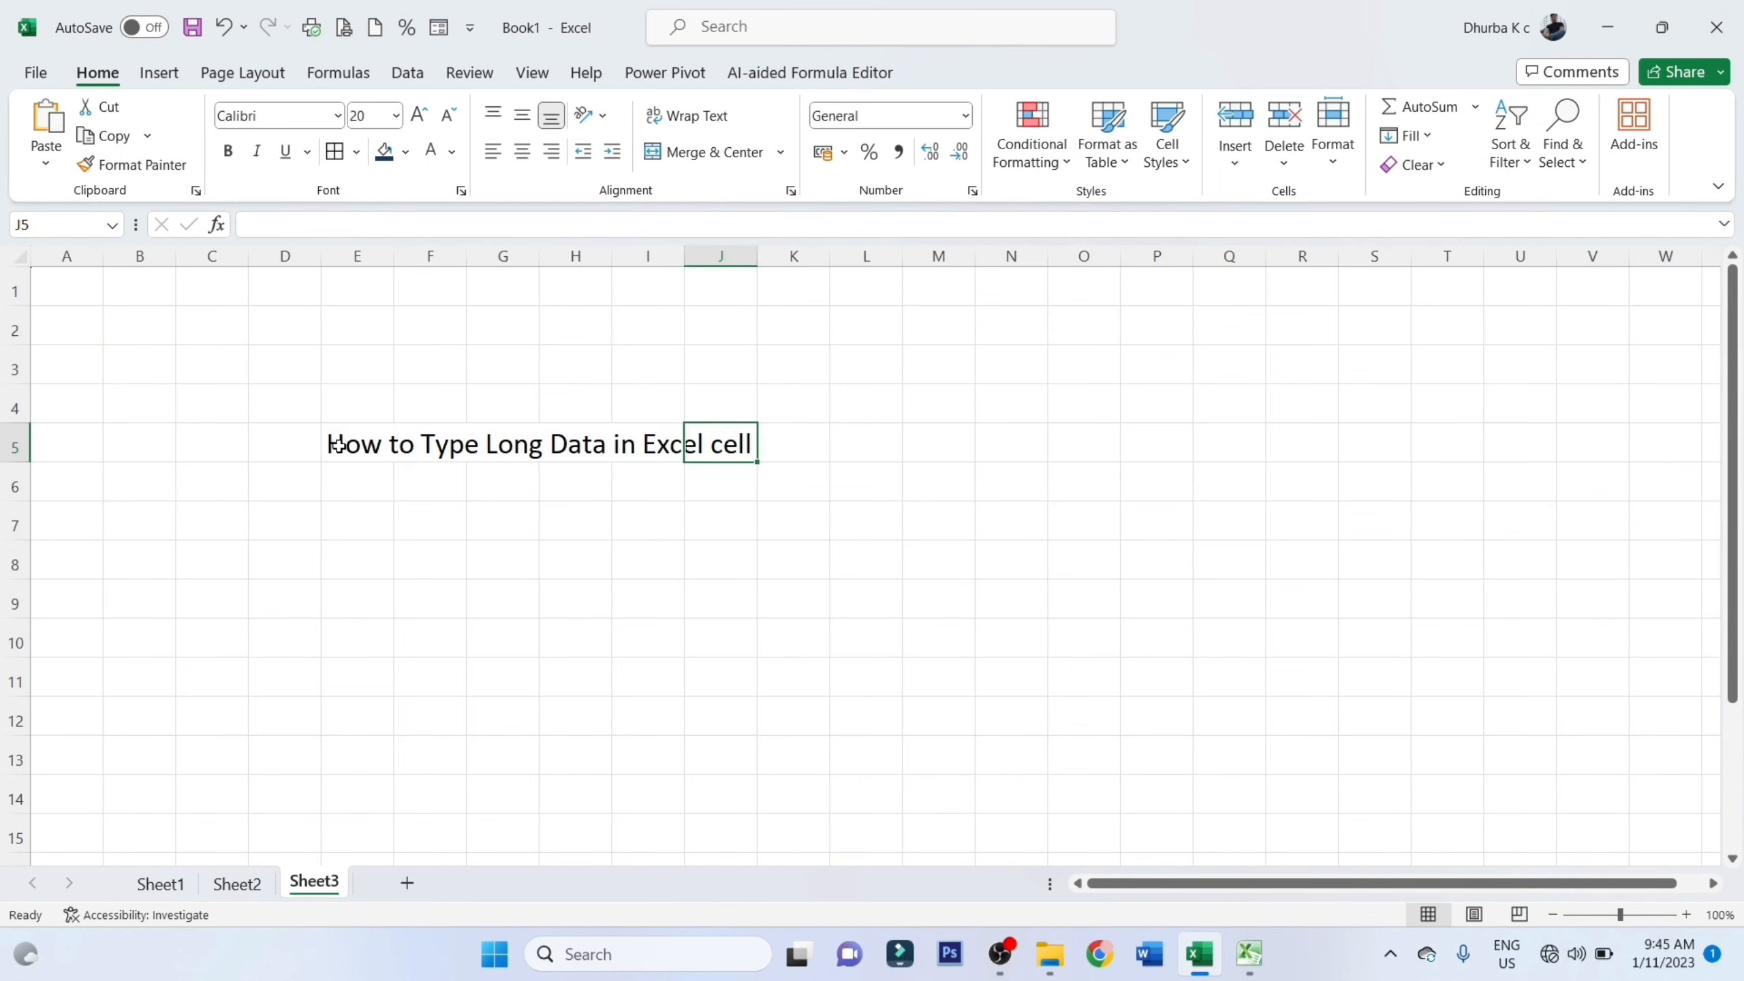
double_click(389, 252)
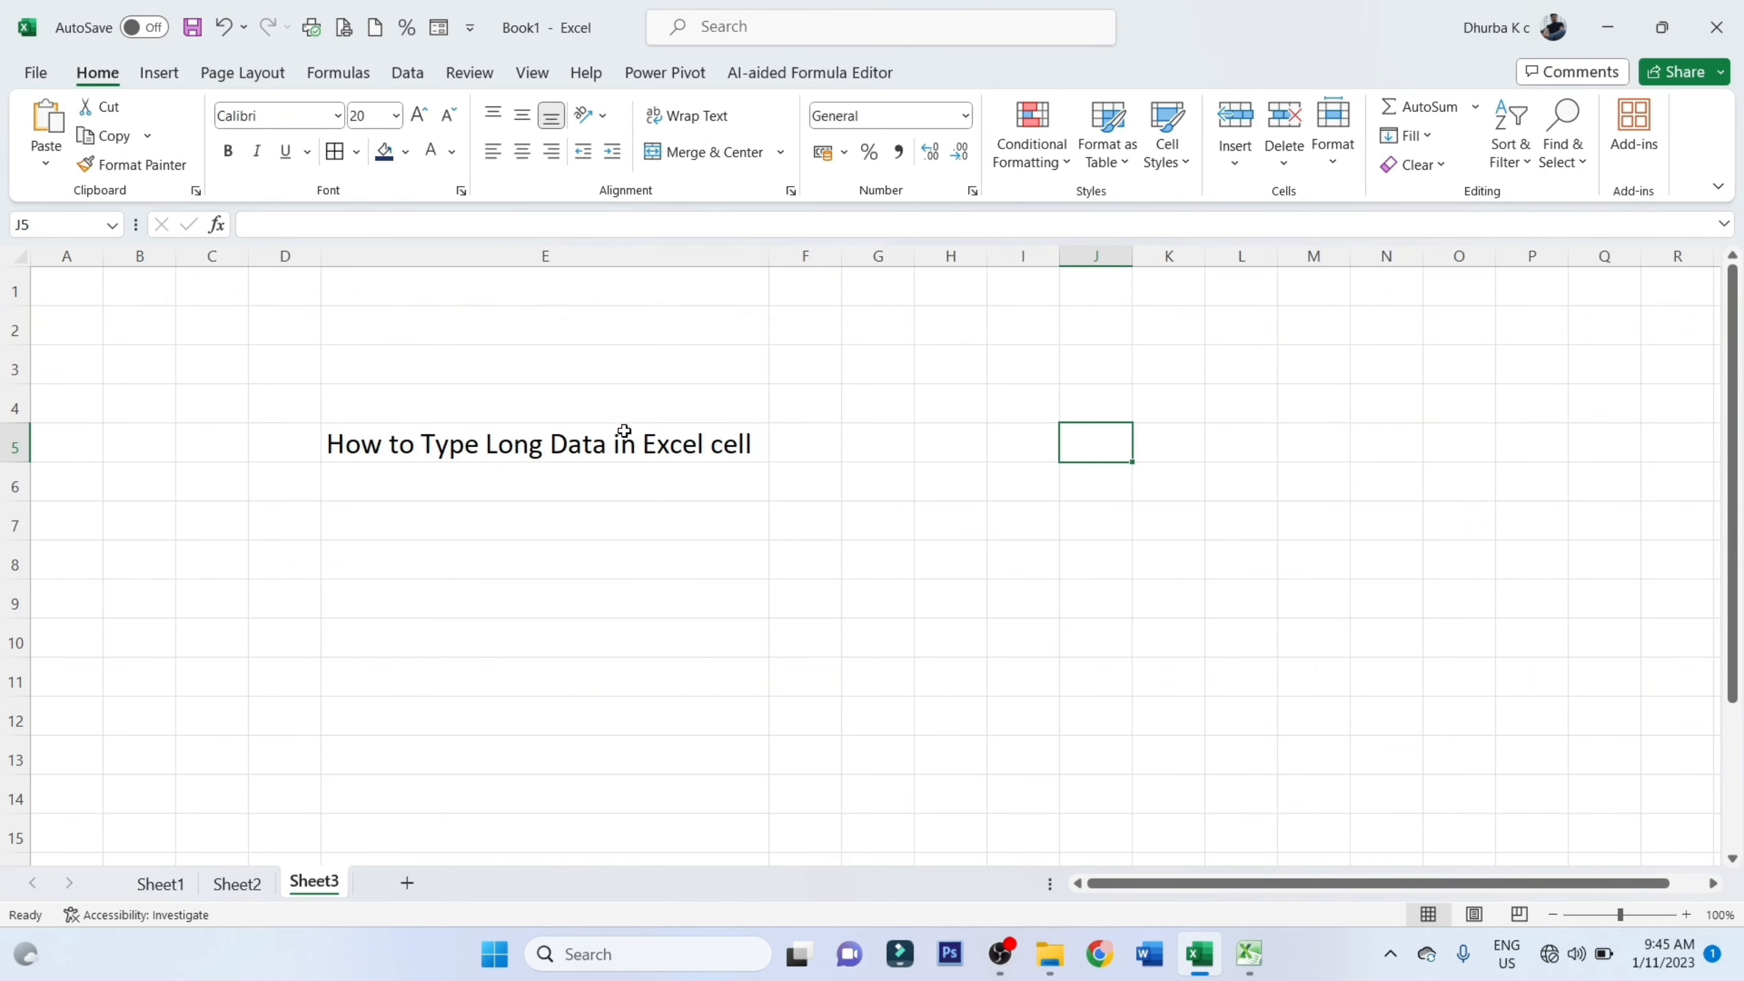
Break the text in E5 into three lines: "How to Type", "Long Data in" and "Excel cell"
click(474, 447)
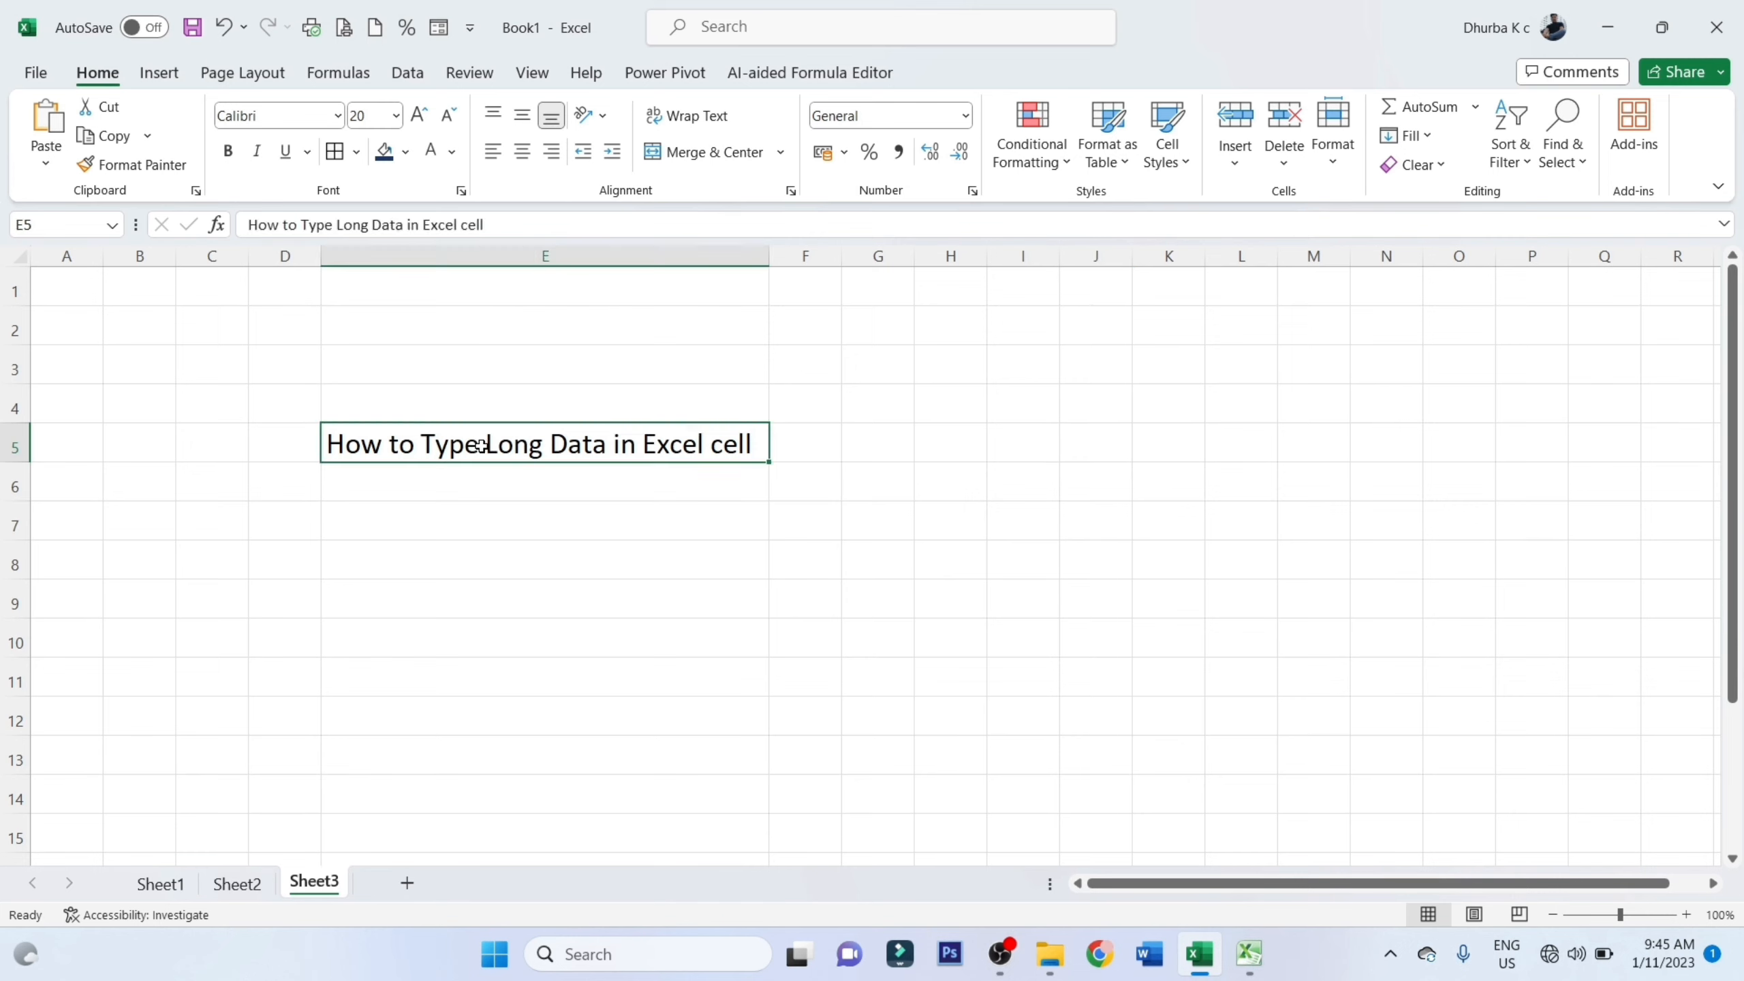
double_click(483, 445)
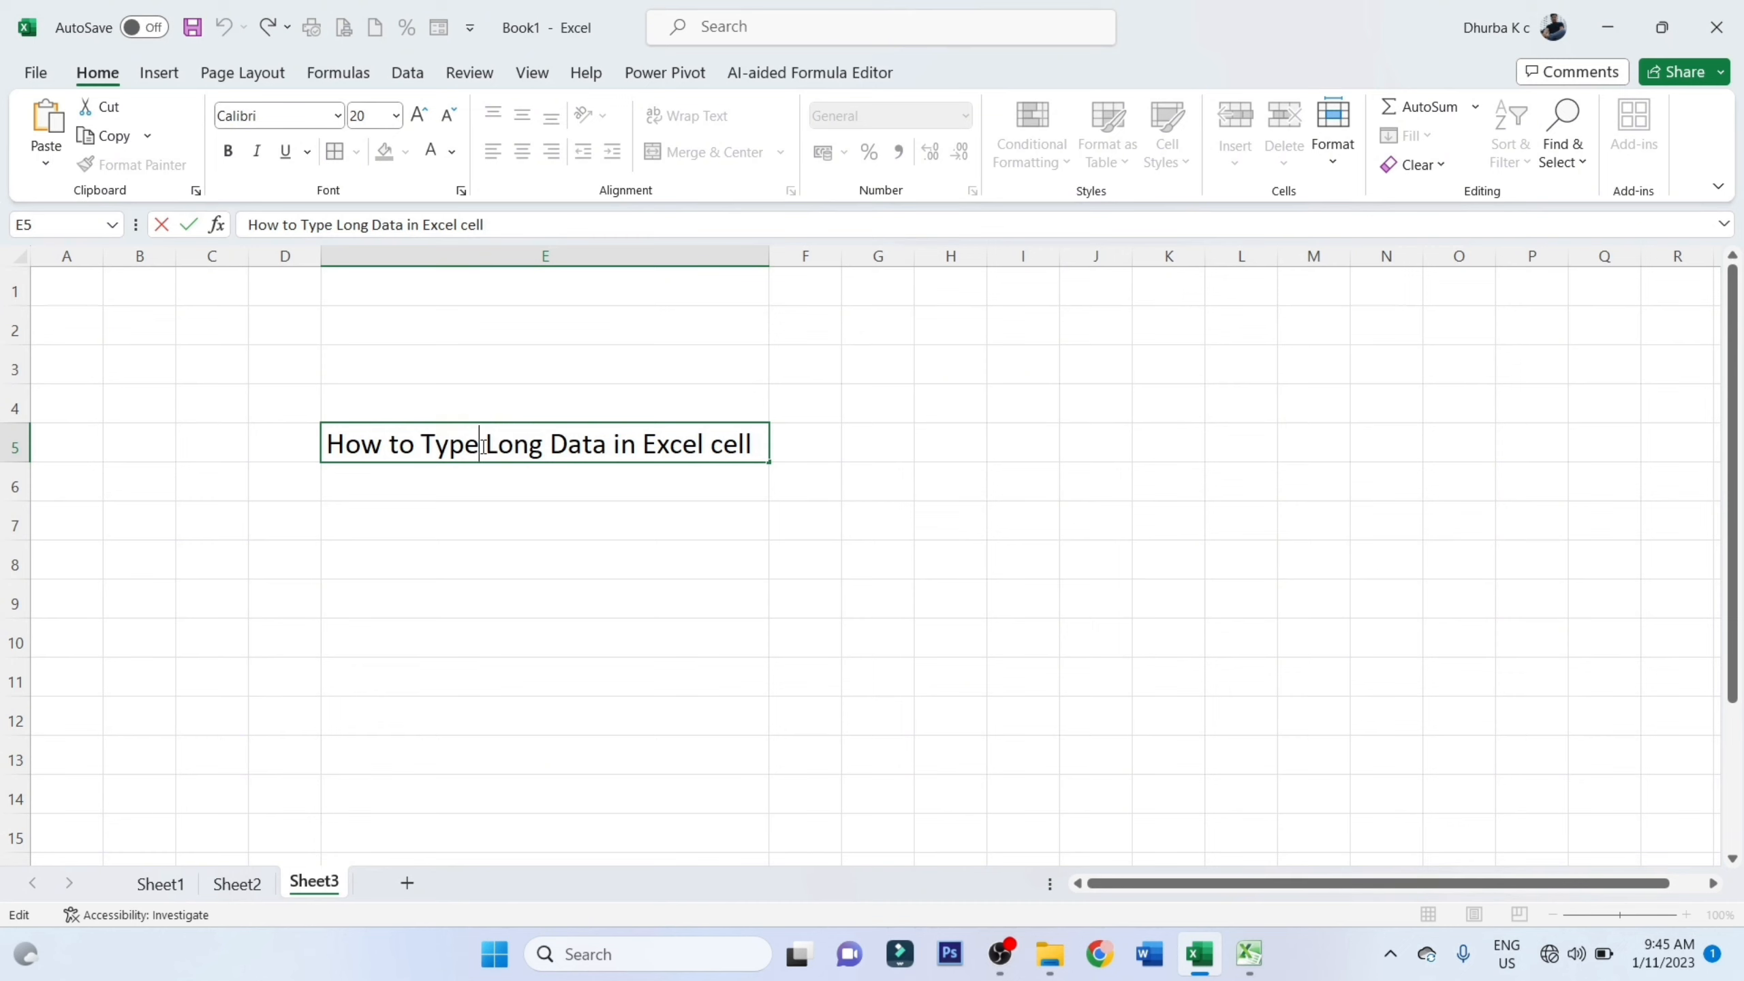
key(alt+Return)
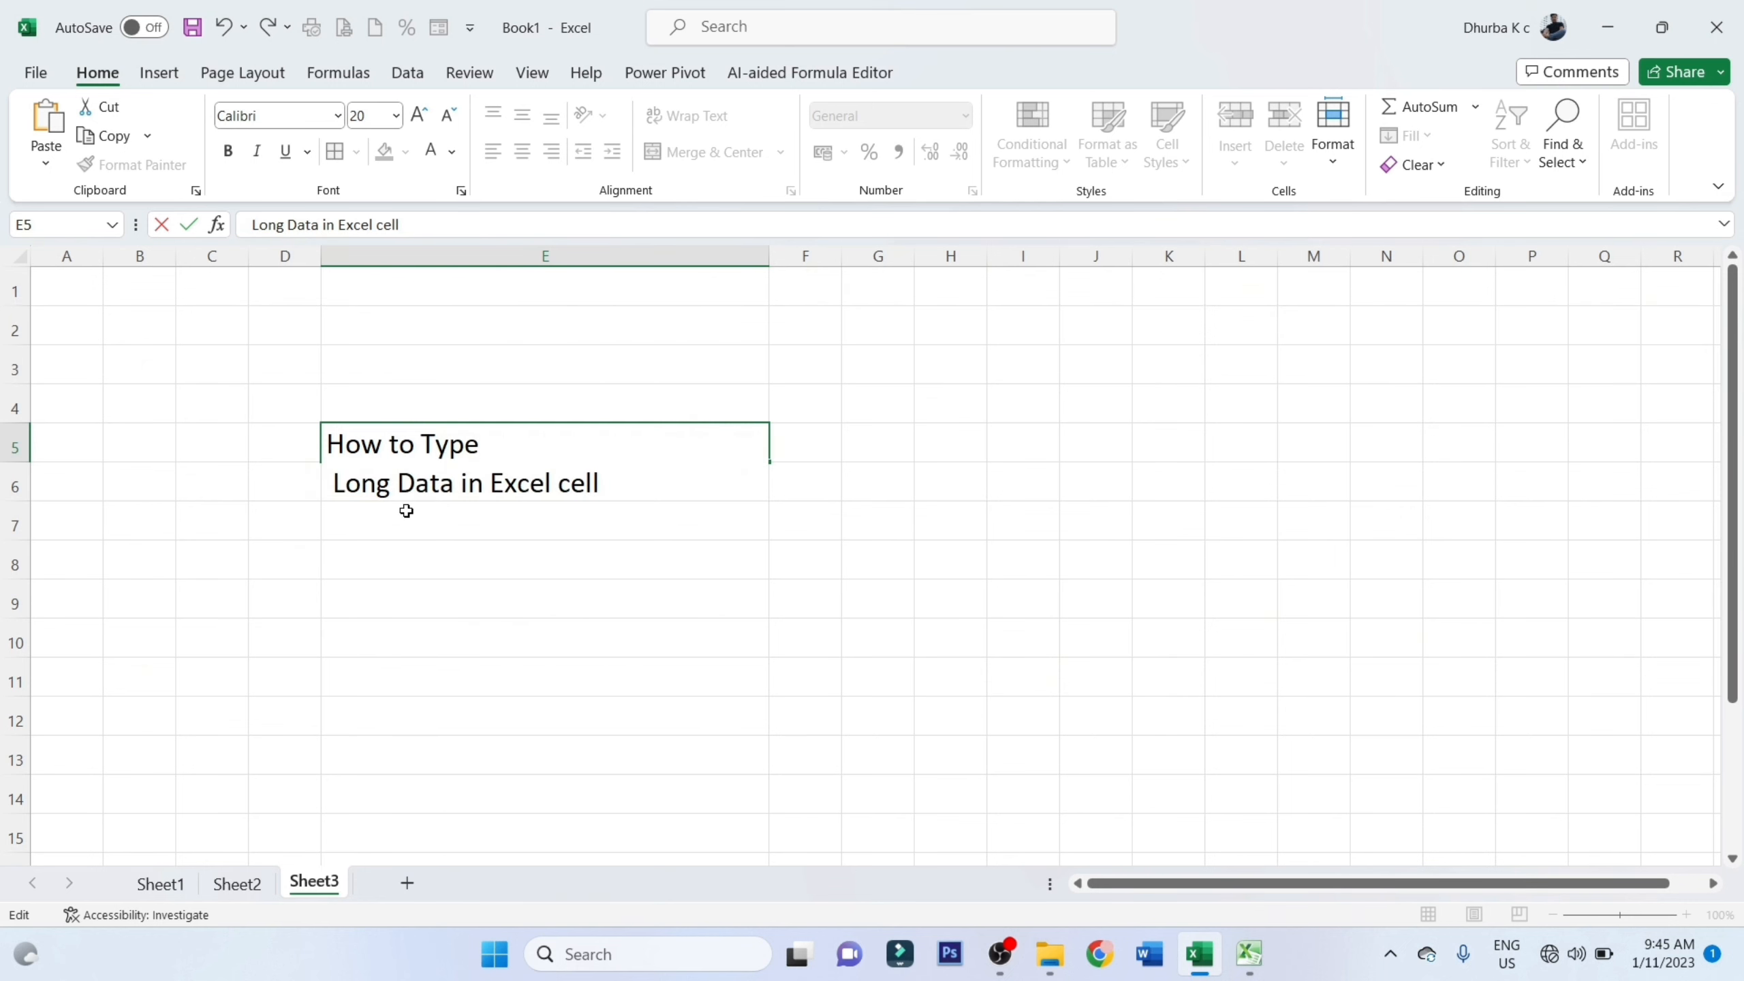
drag(406, 507, 499, 465)
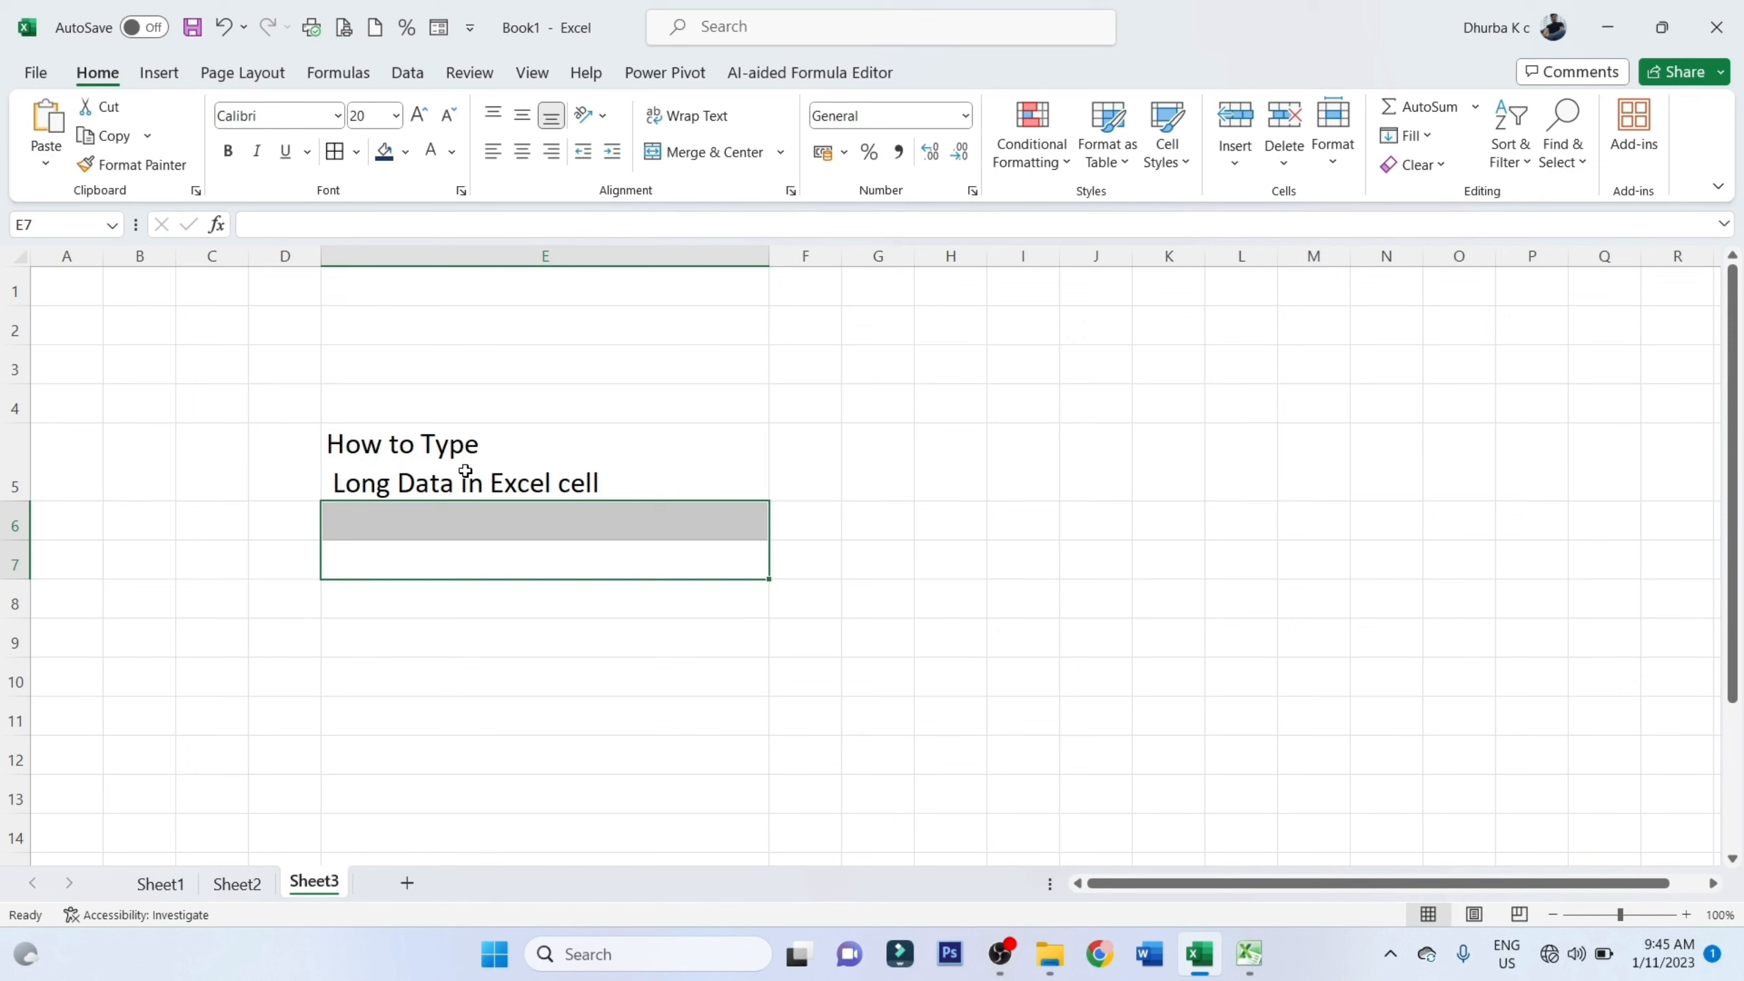
double_click(488, 483)
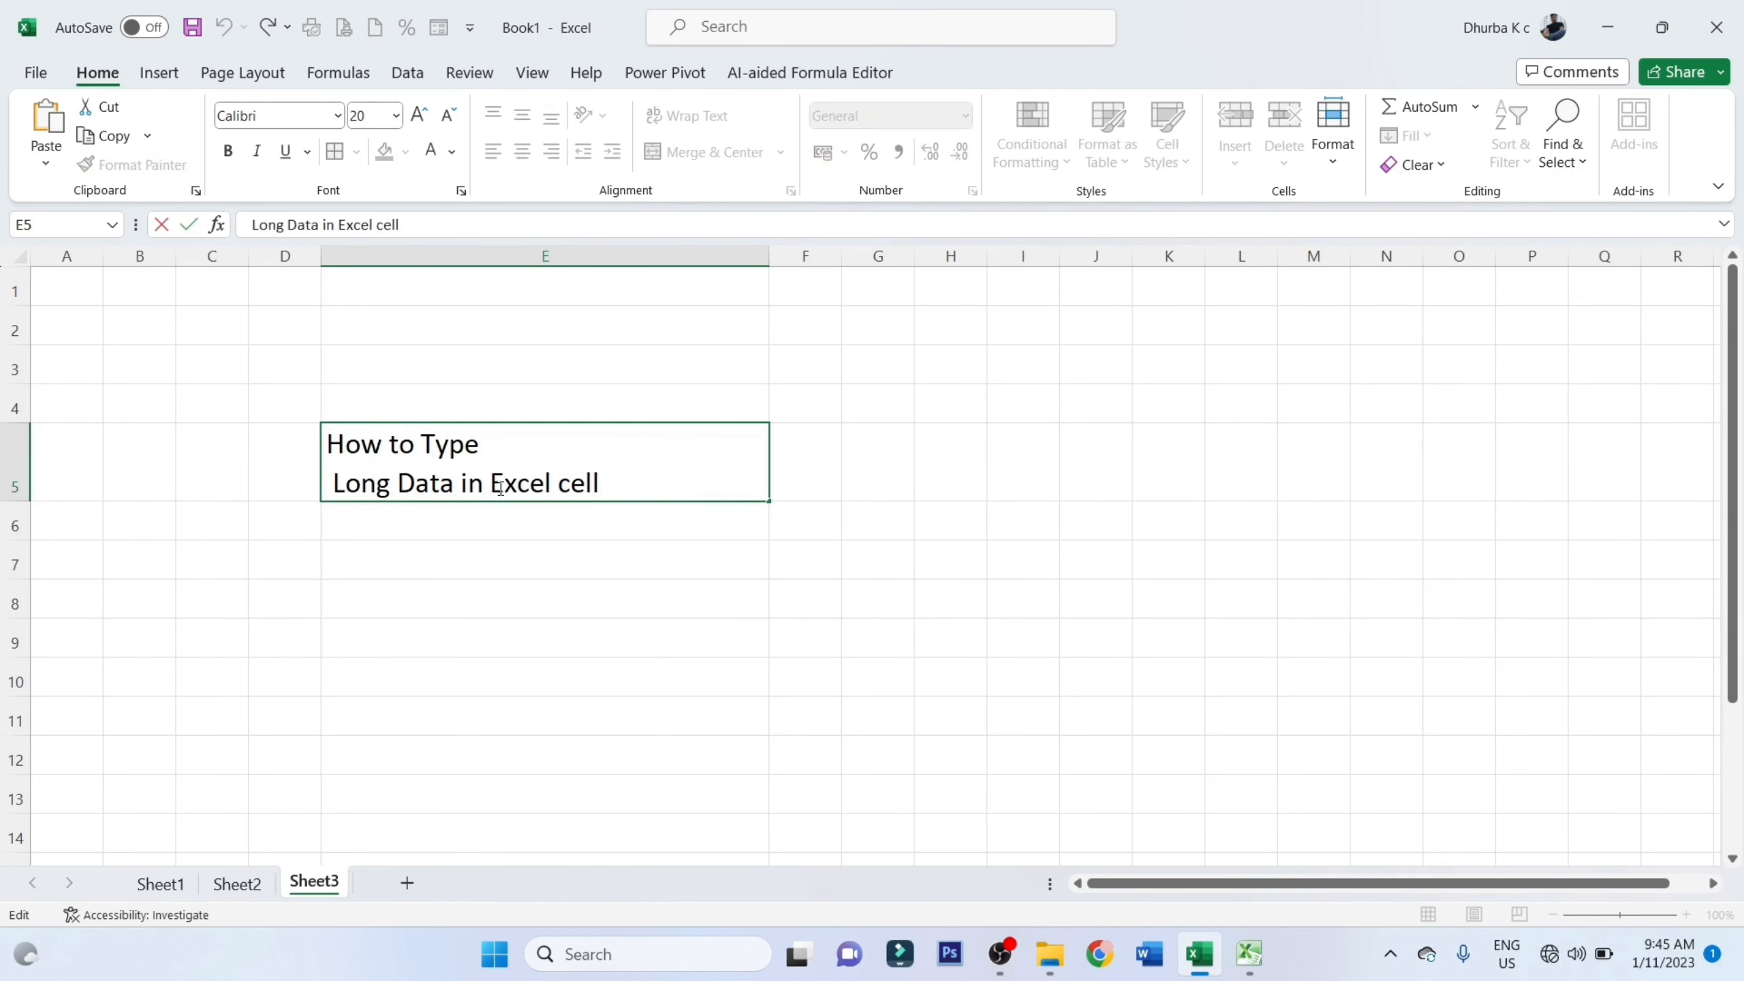
key(alt+Return)
click(451, 584)
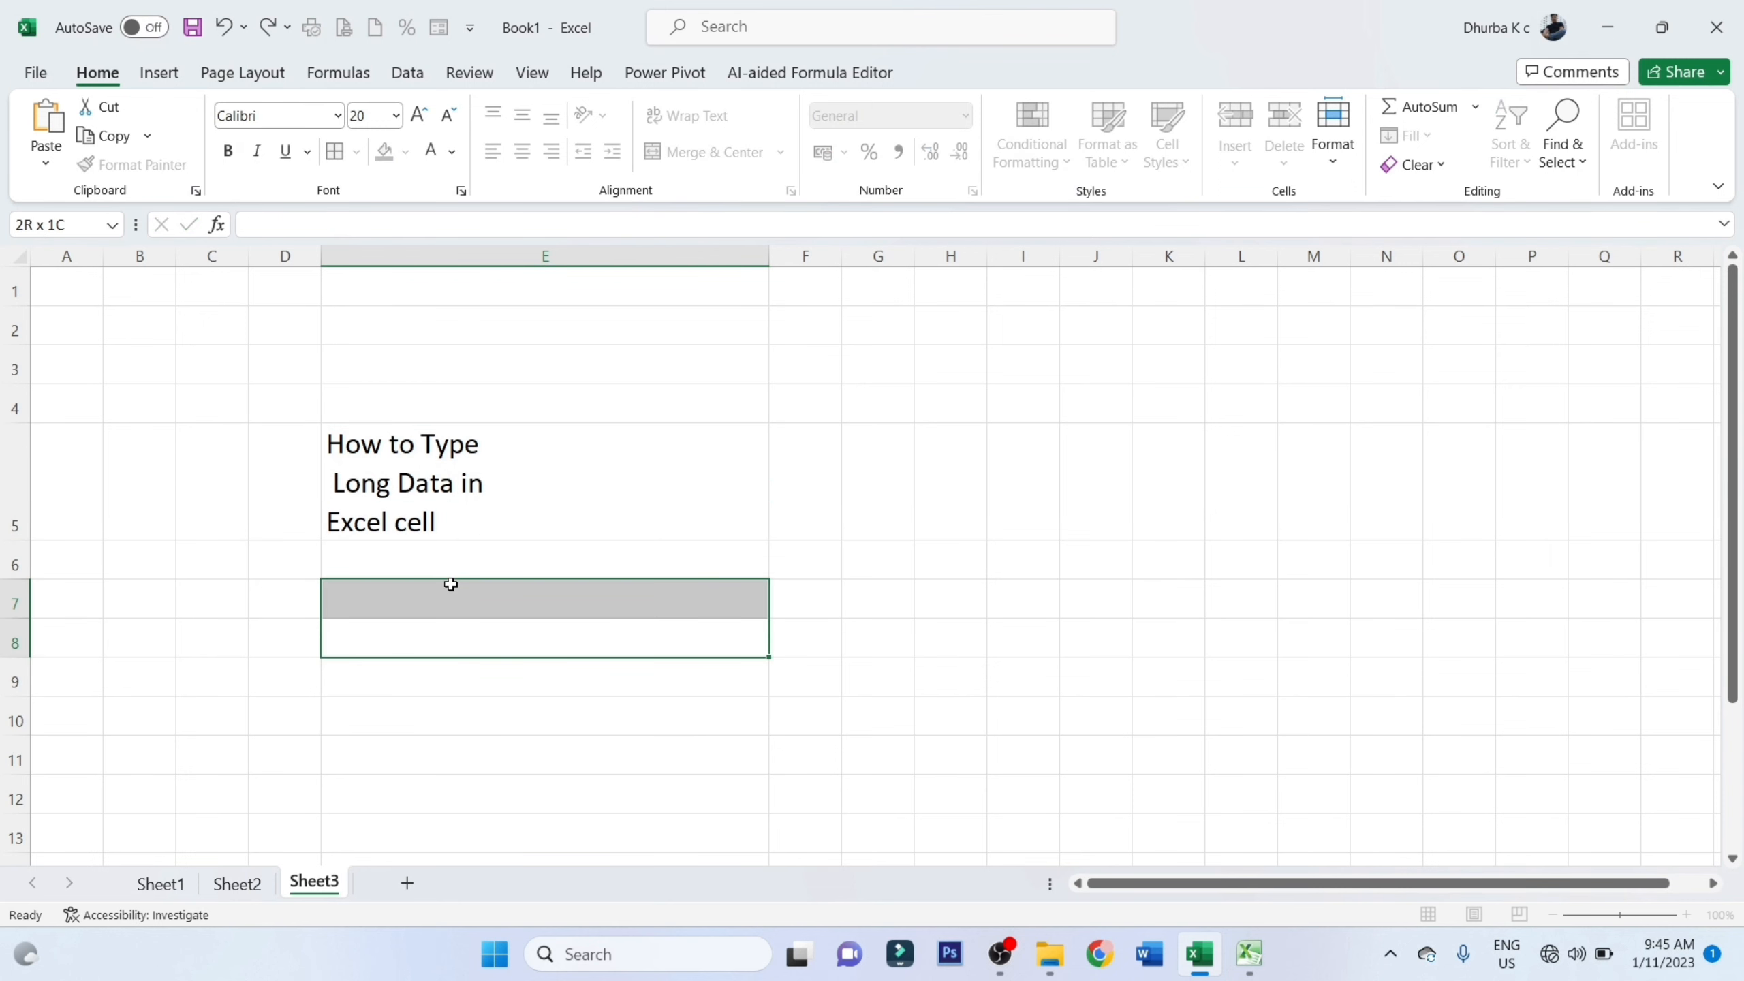
Start the entry "How" in cell E4 and accept the suggested three-line text "How to Type Long Data in Excel cell"
click(400, 400)
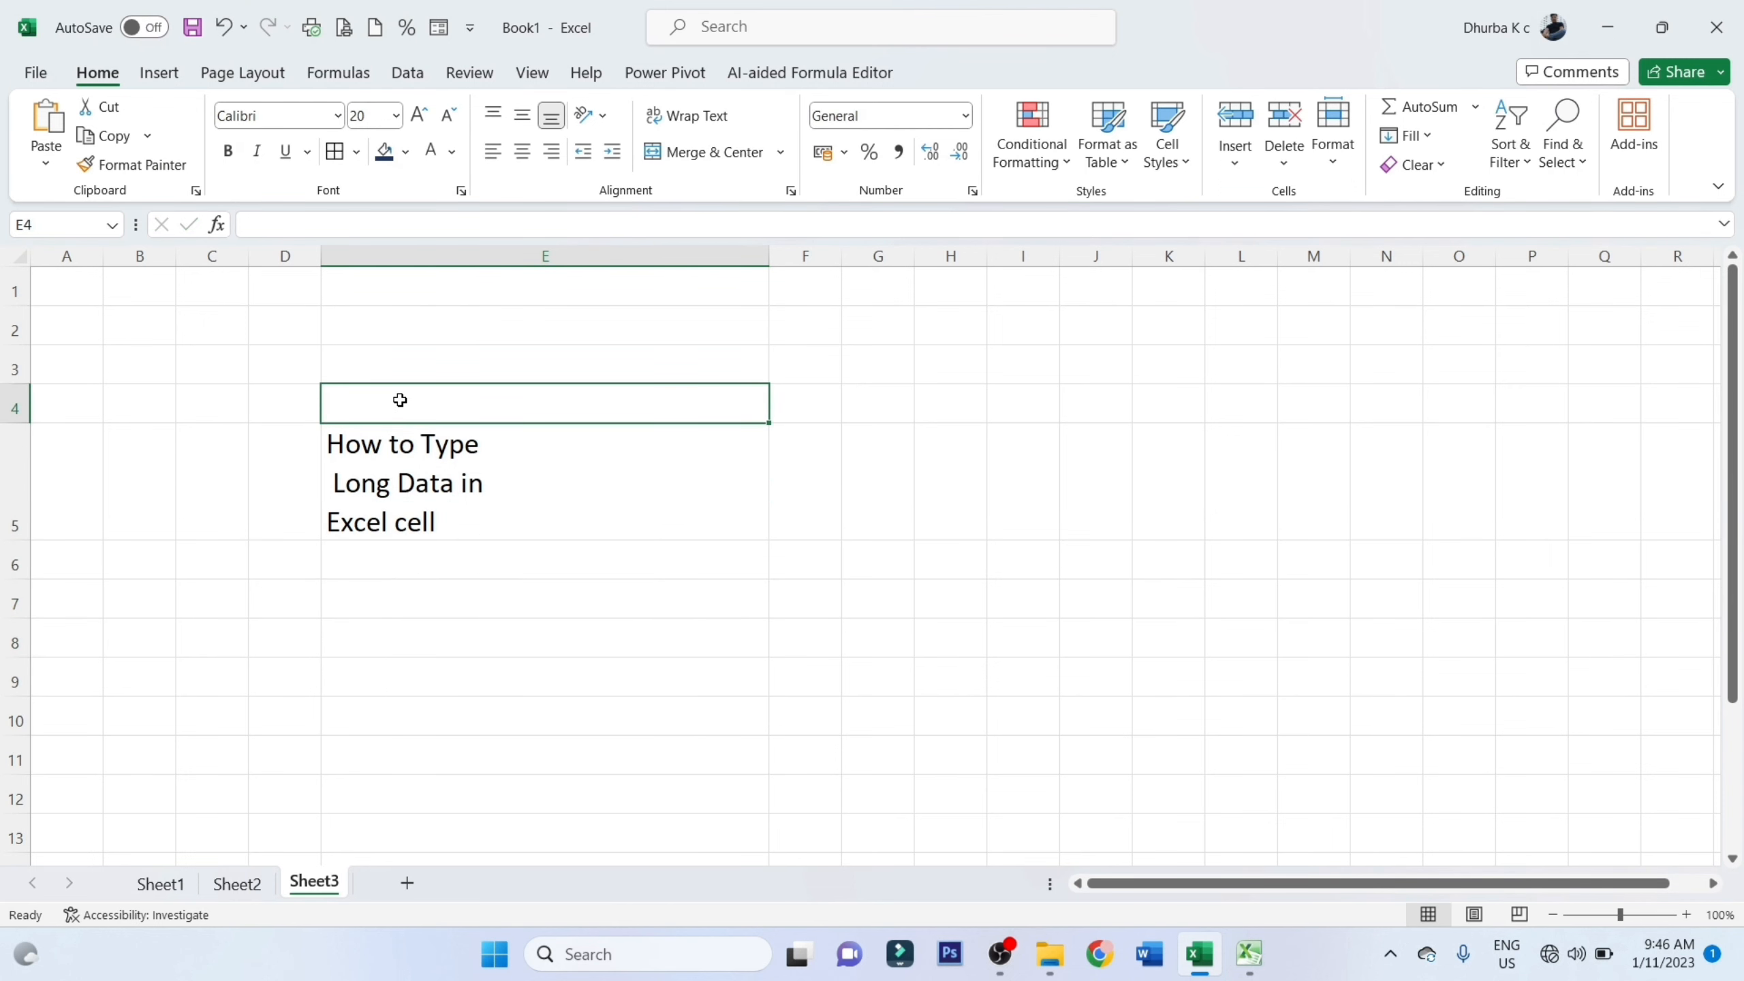
text(How to Type)
key(Return)
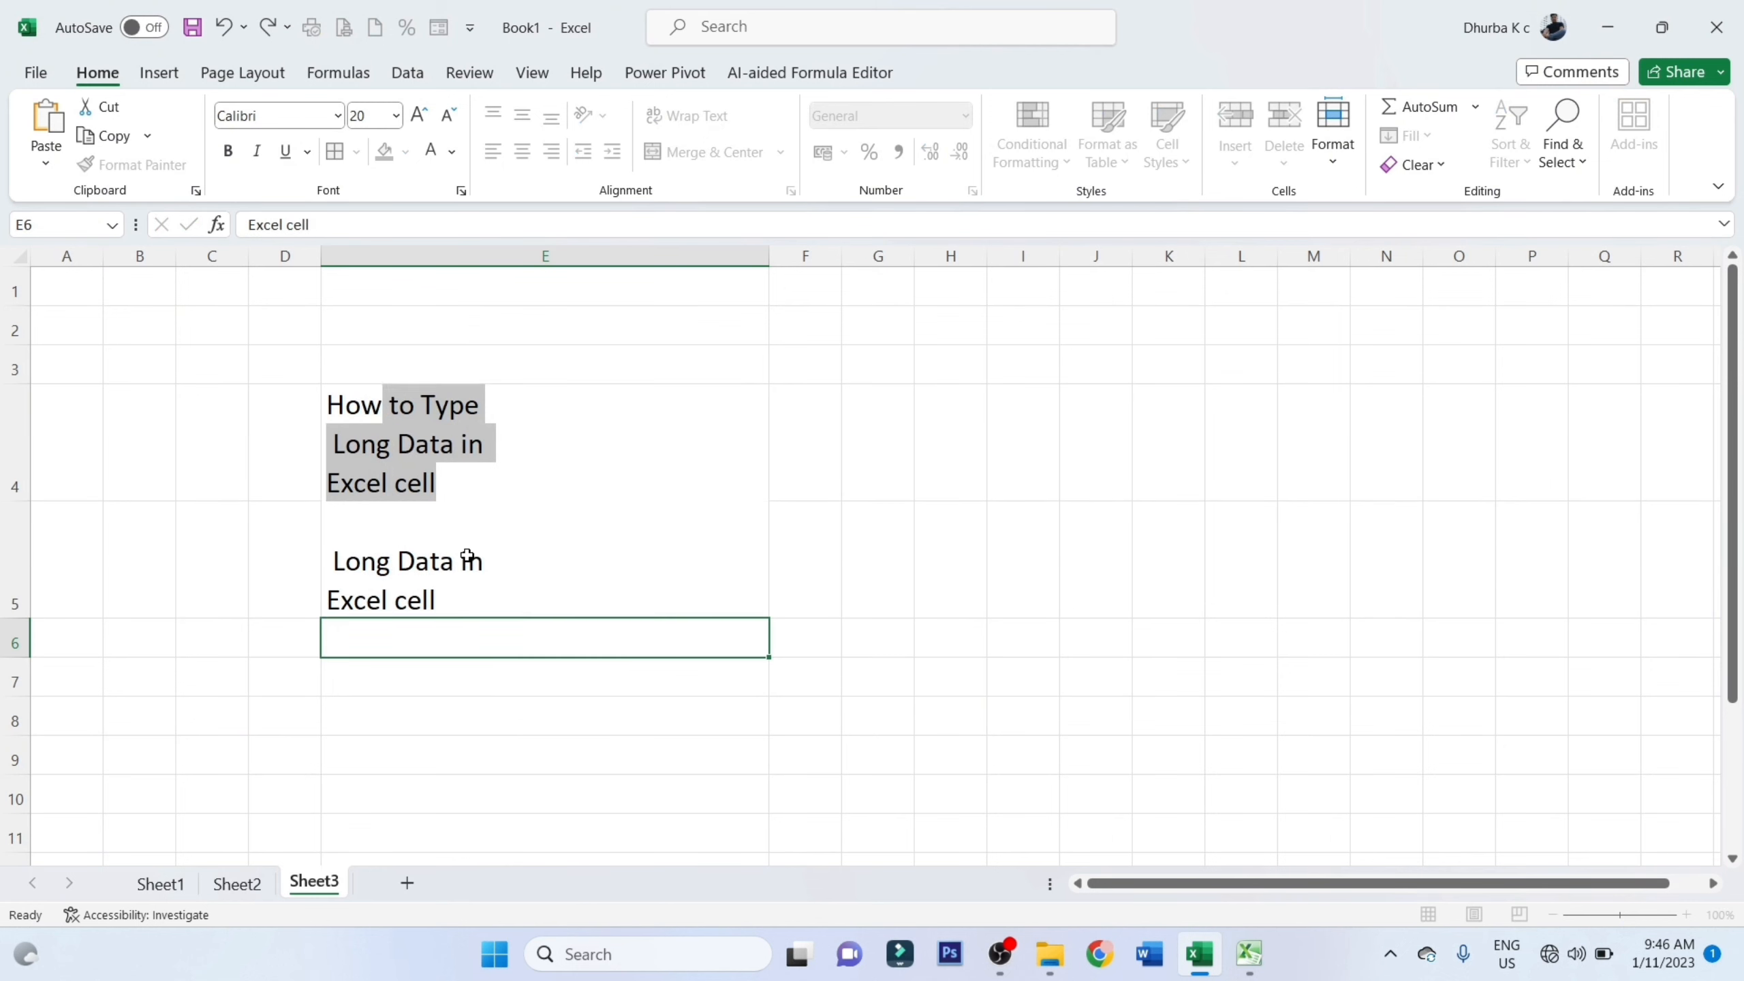
Enter "How to Learn" and "Excel 2021" on two separate lines within cell F4
click(823, 452)
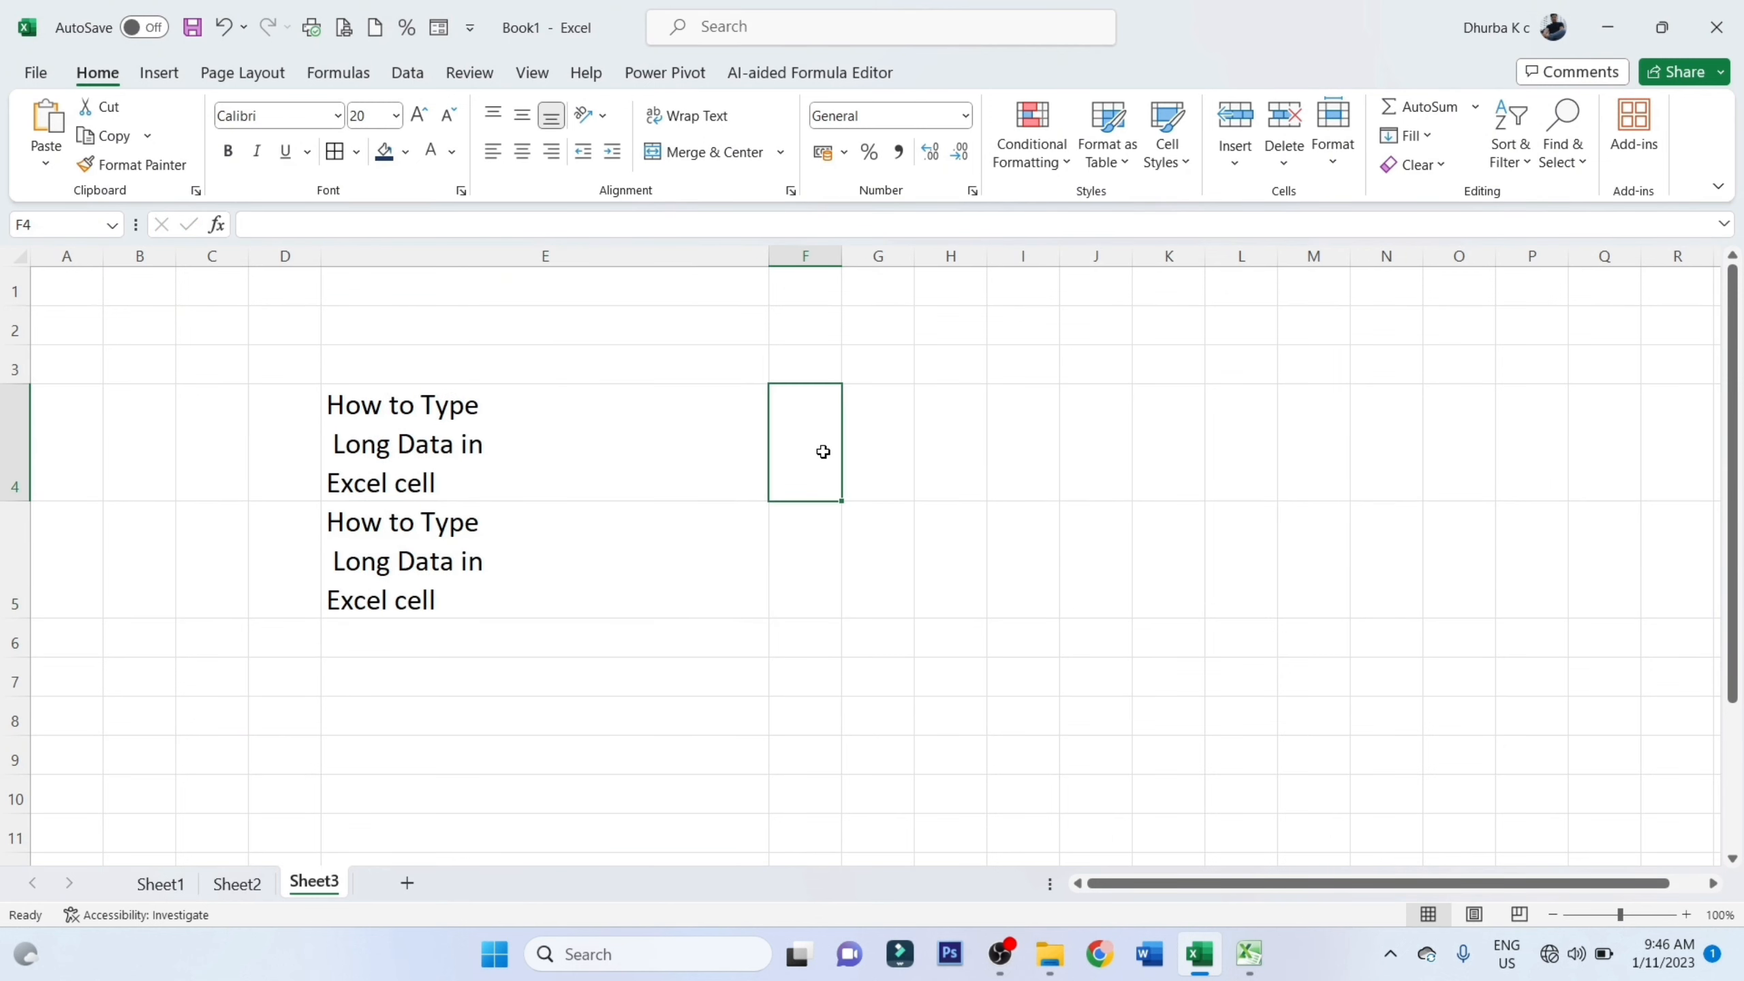
text(Ho)
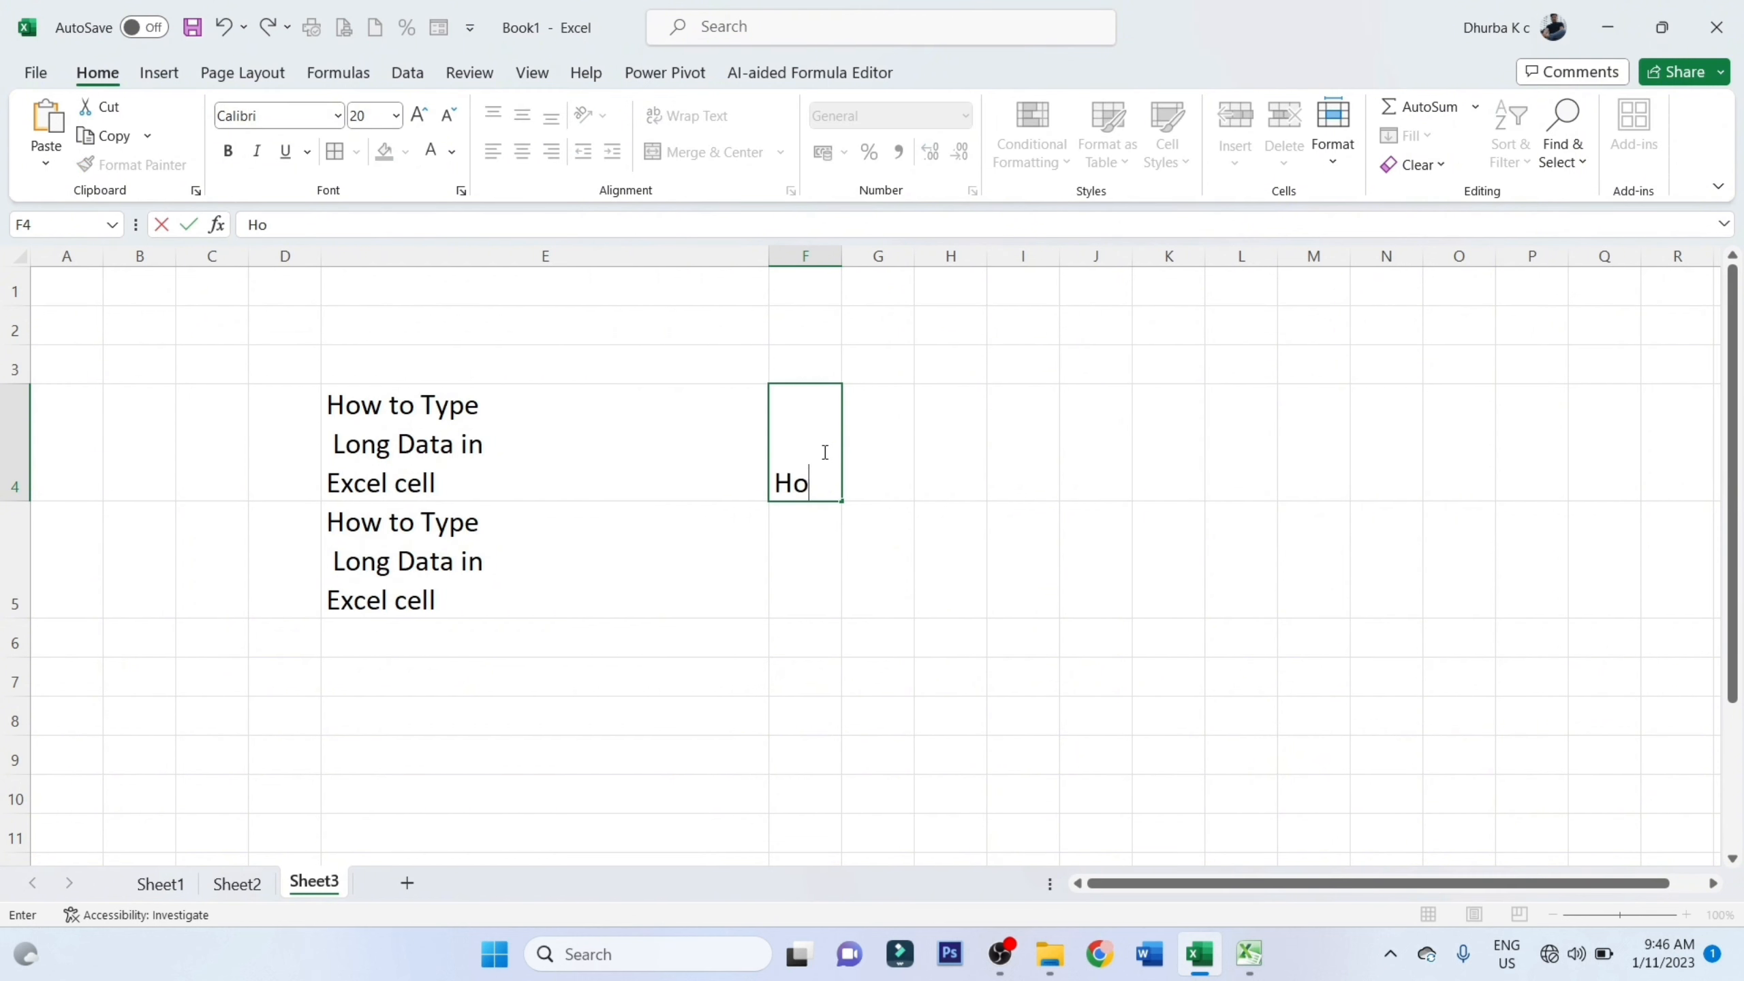
text(w to Learn)
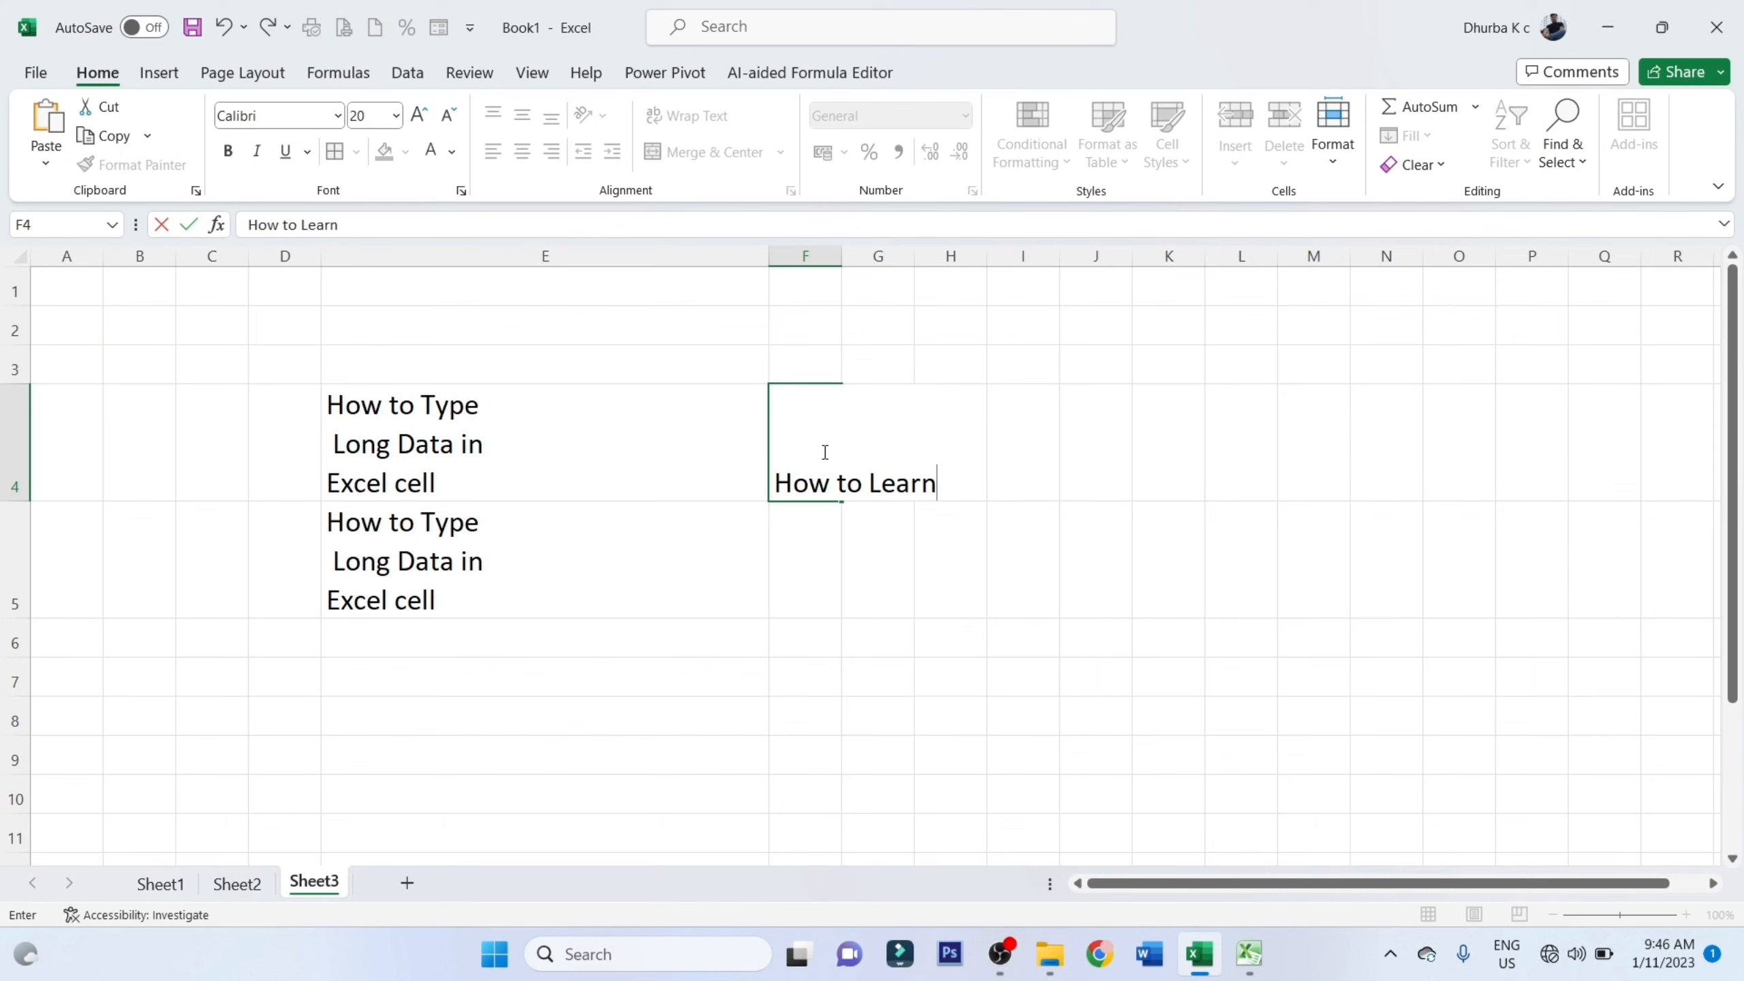
key(alt)
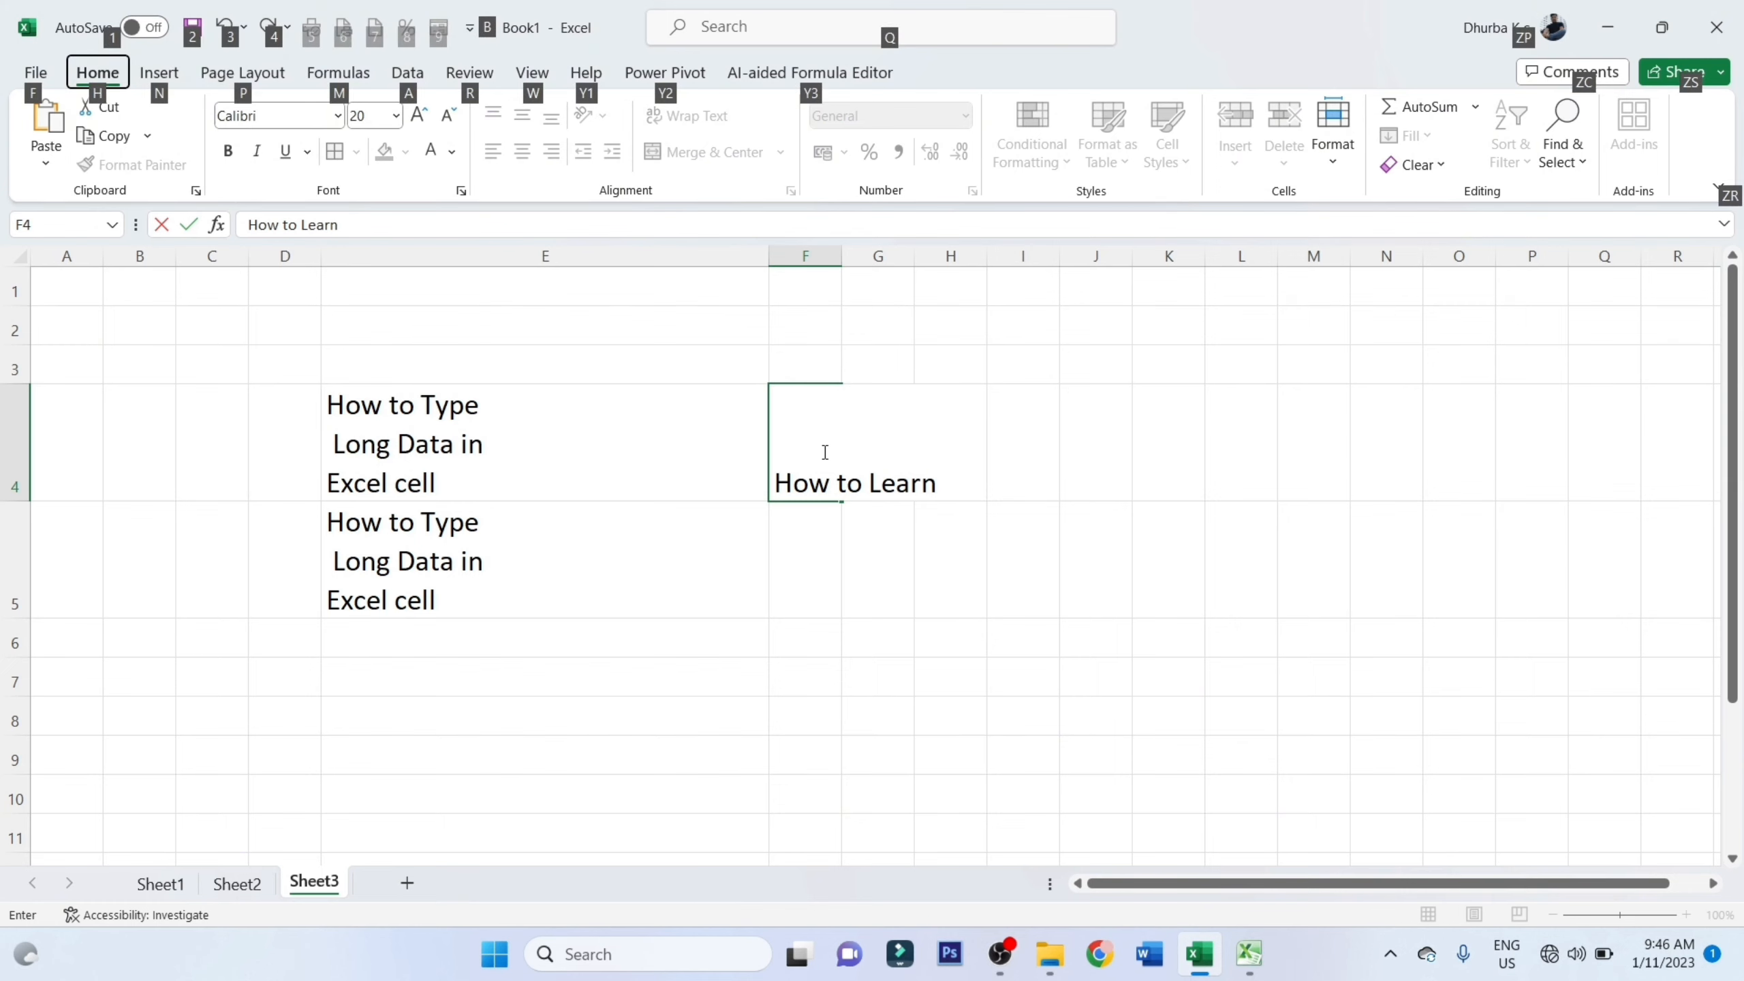
double_click(950, 488)
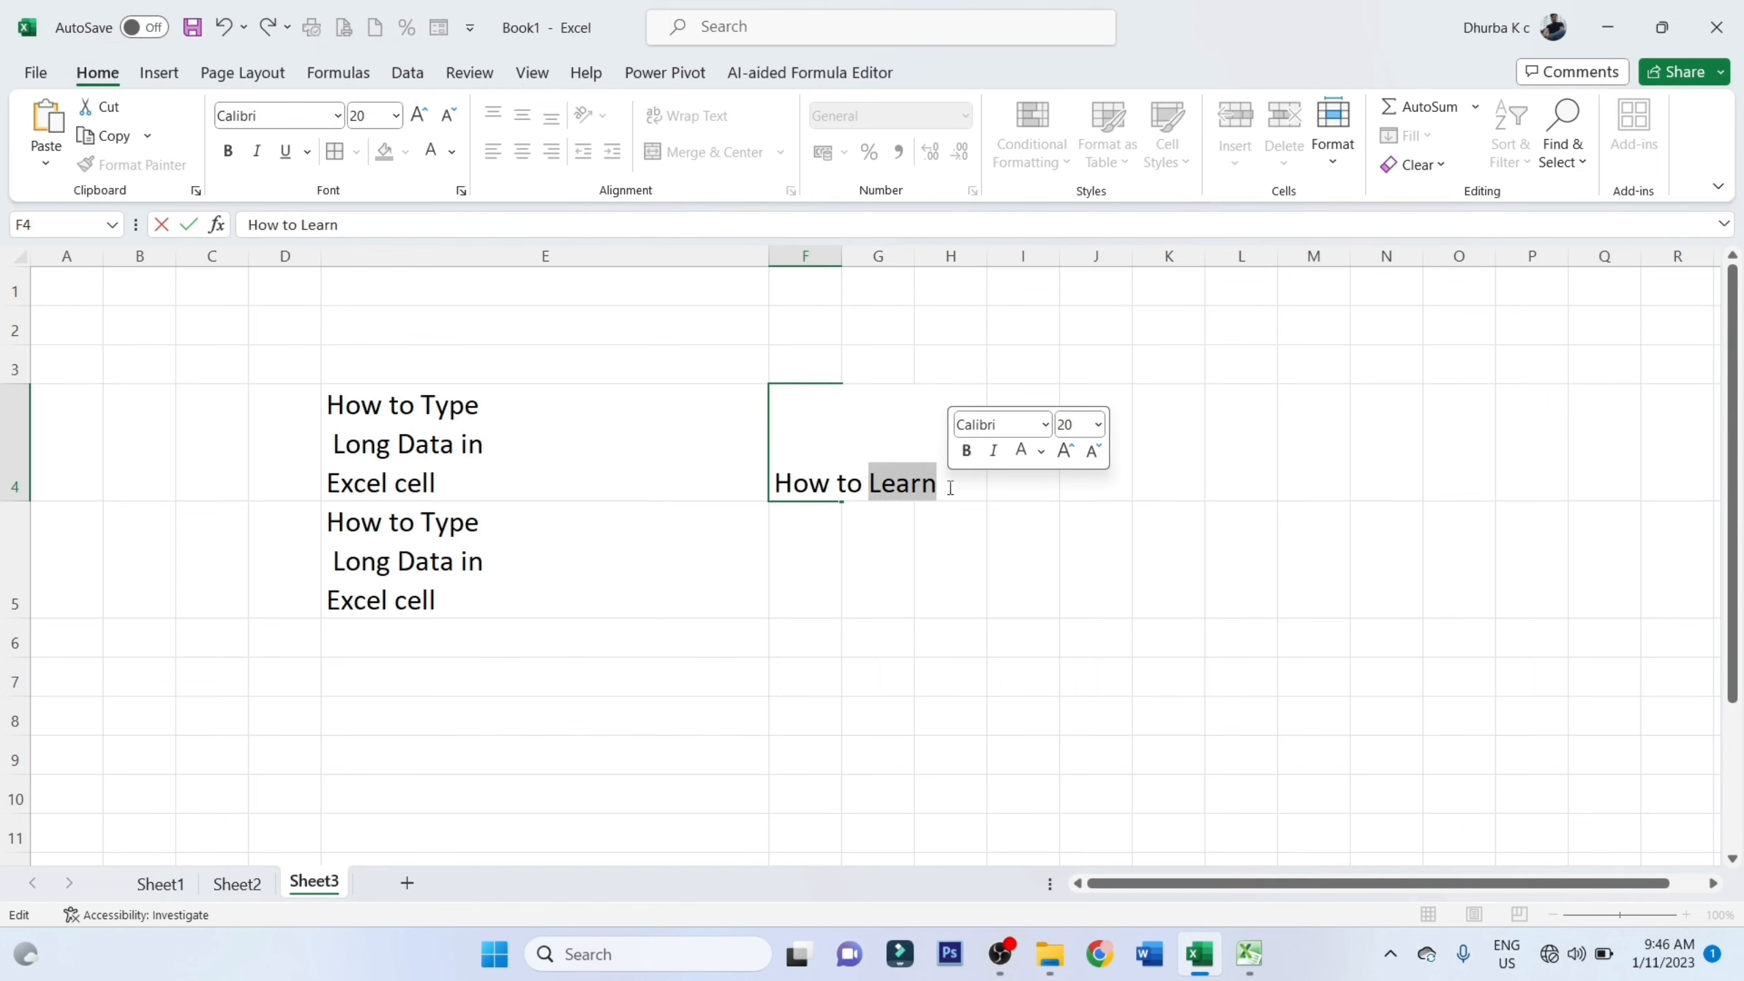
click(951, 488)
key(alt+Return)
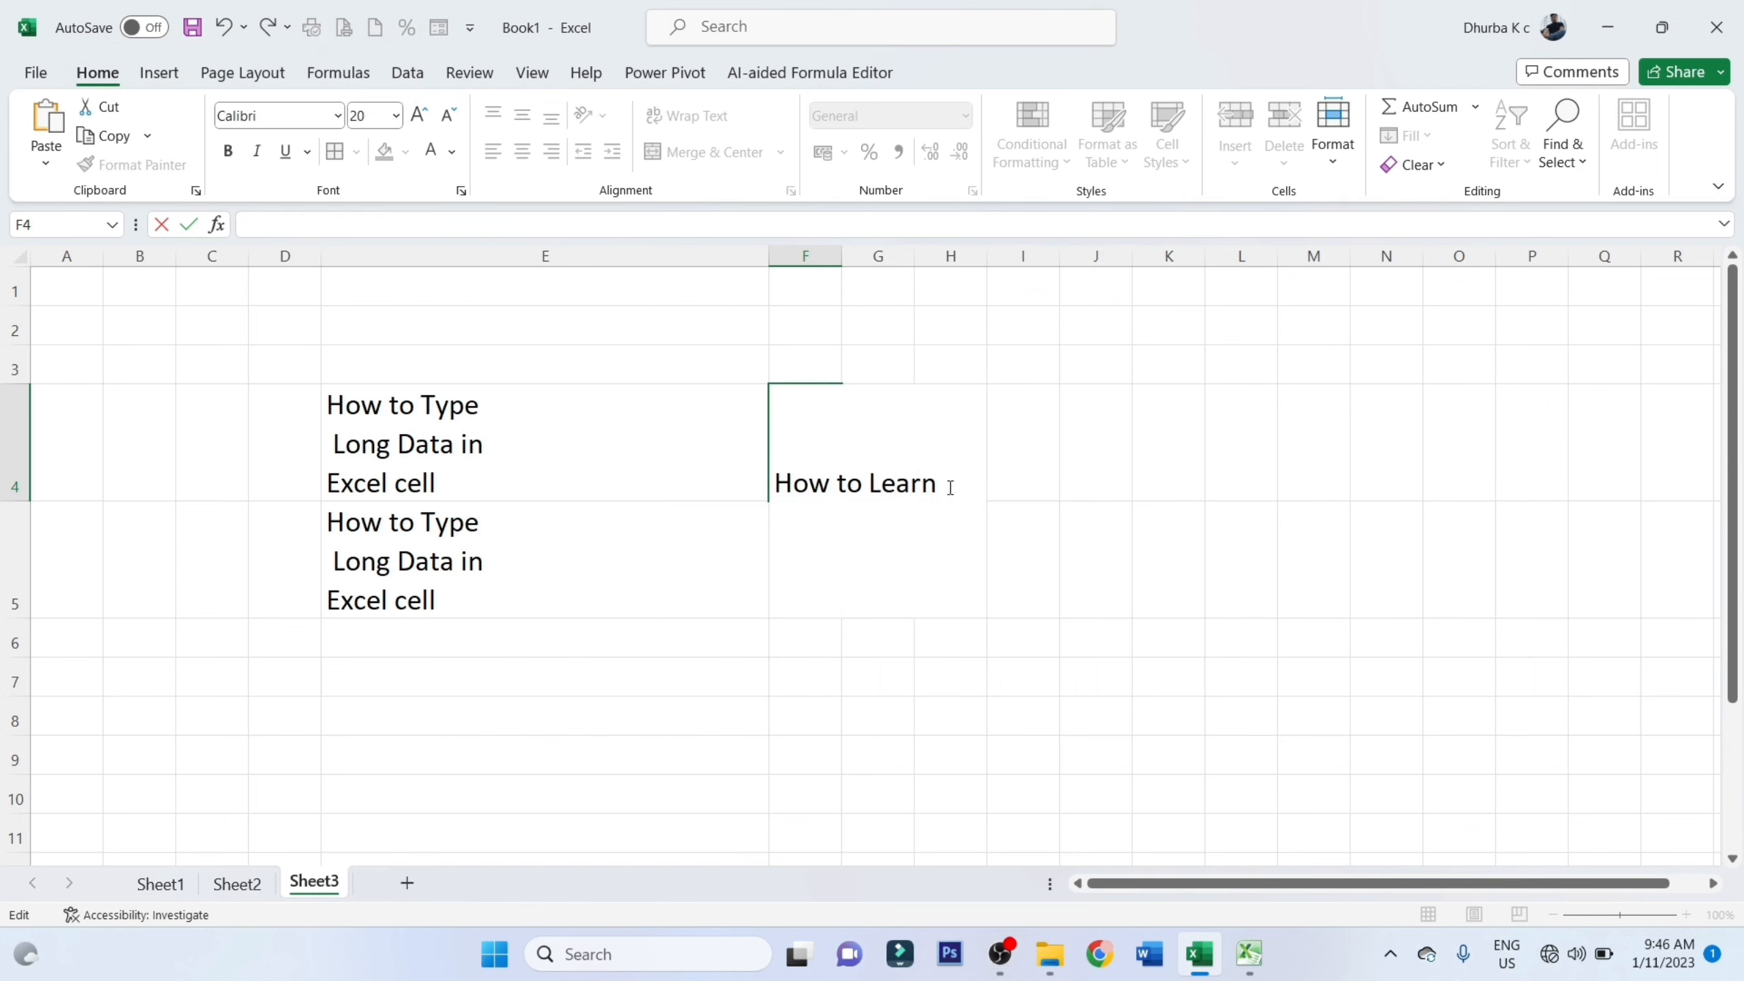
text(Excel 2021)
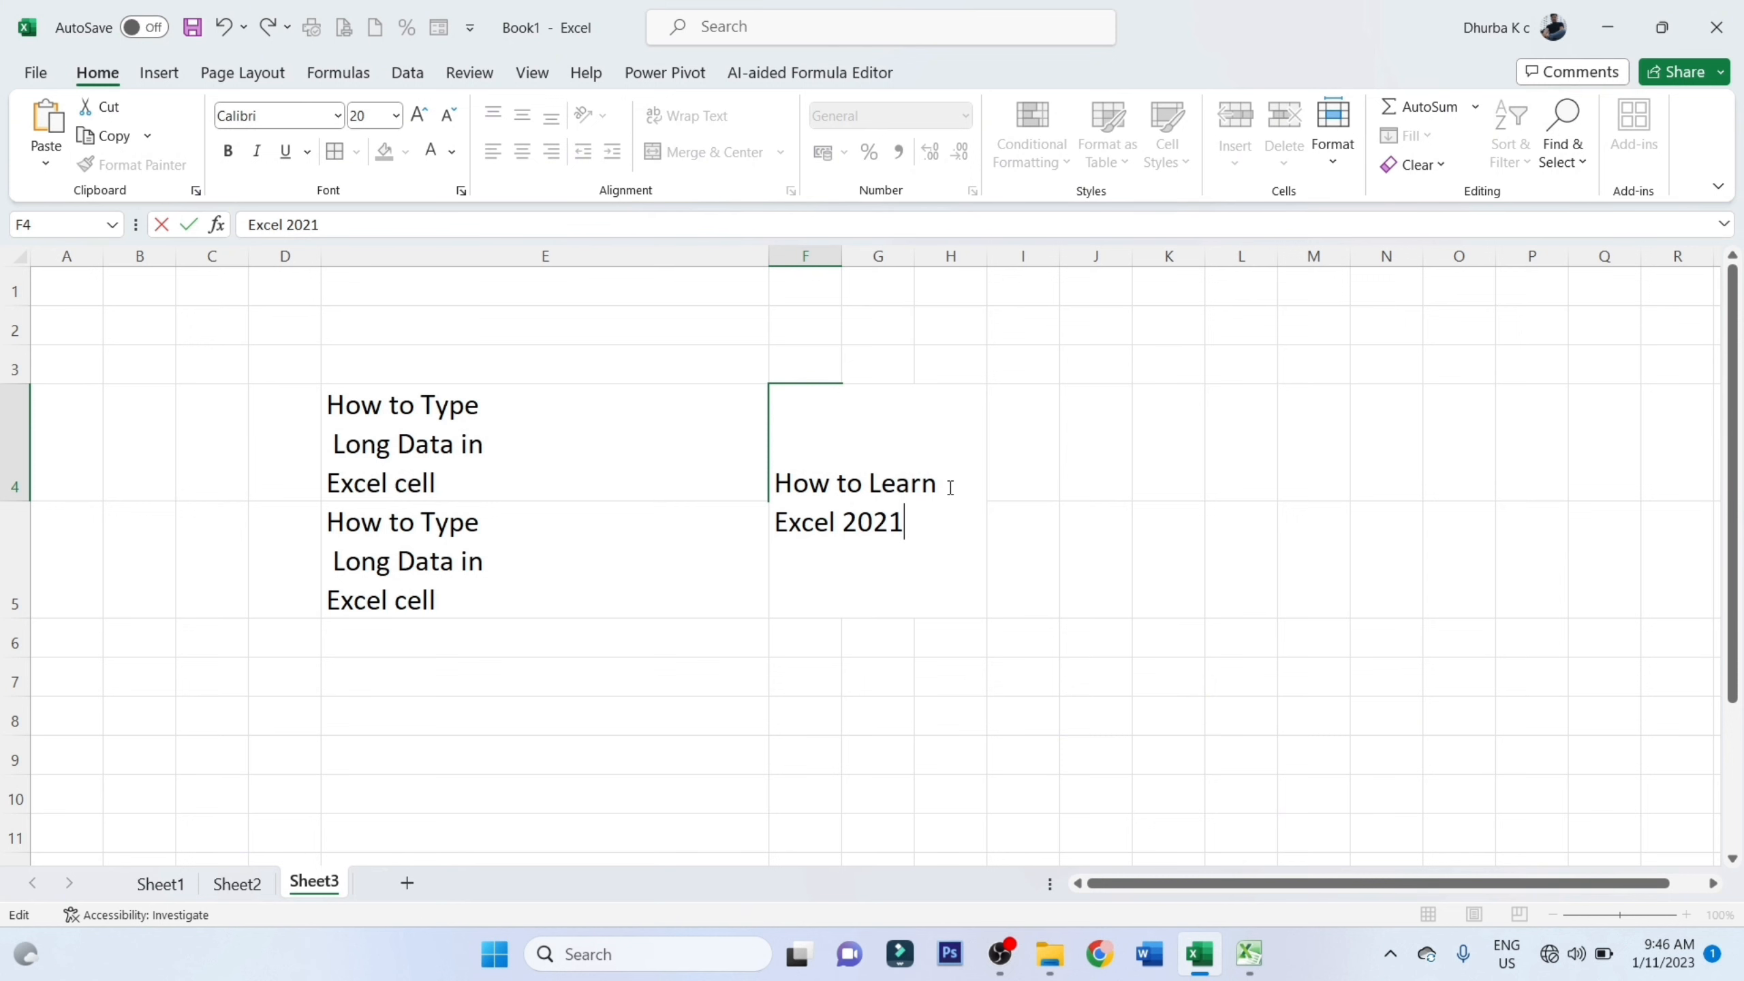
key(Return)
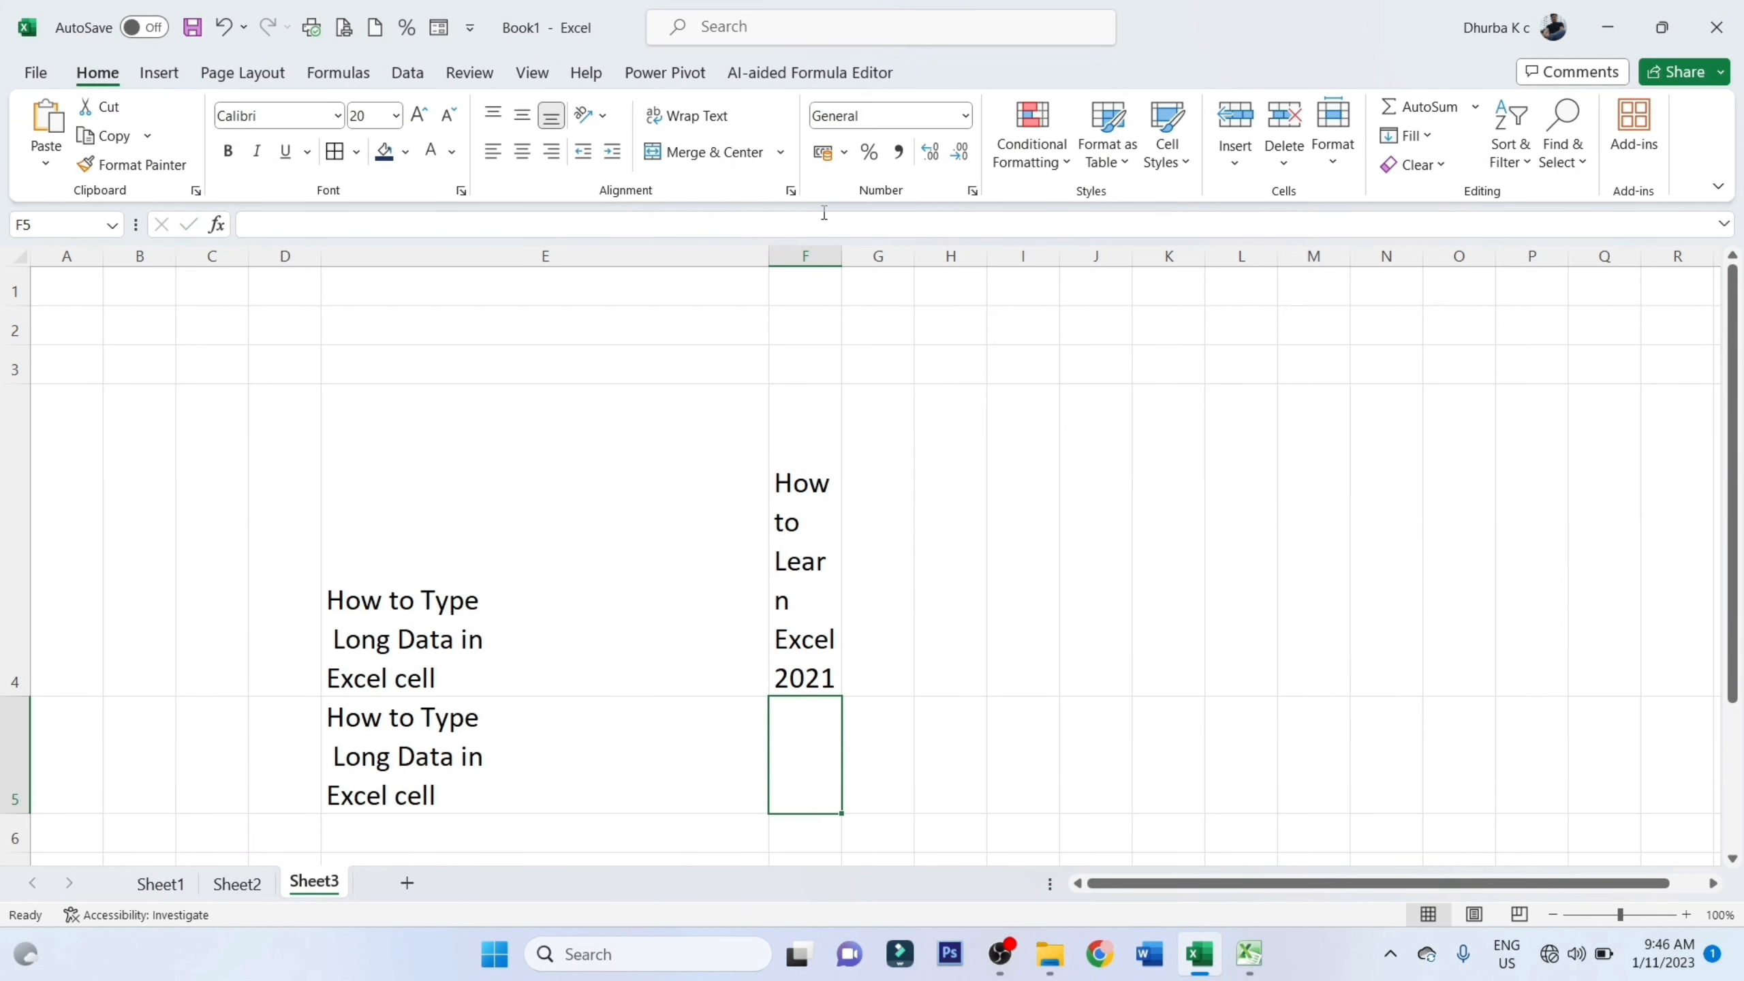
Widen column F on Sheet3 so the text in F4 fits on its two lines
drag(844, 252, 840, 252)
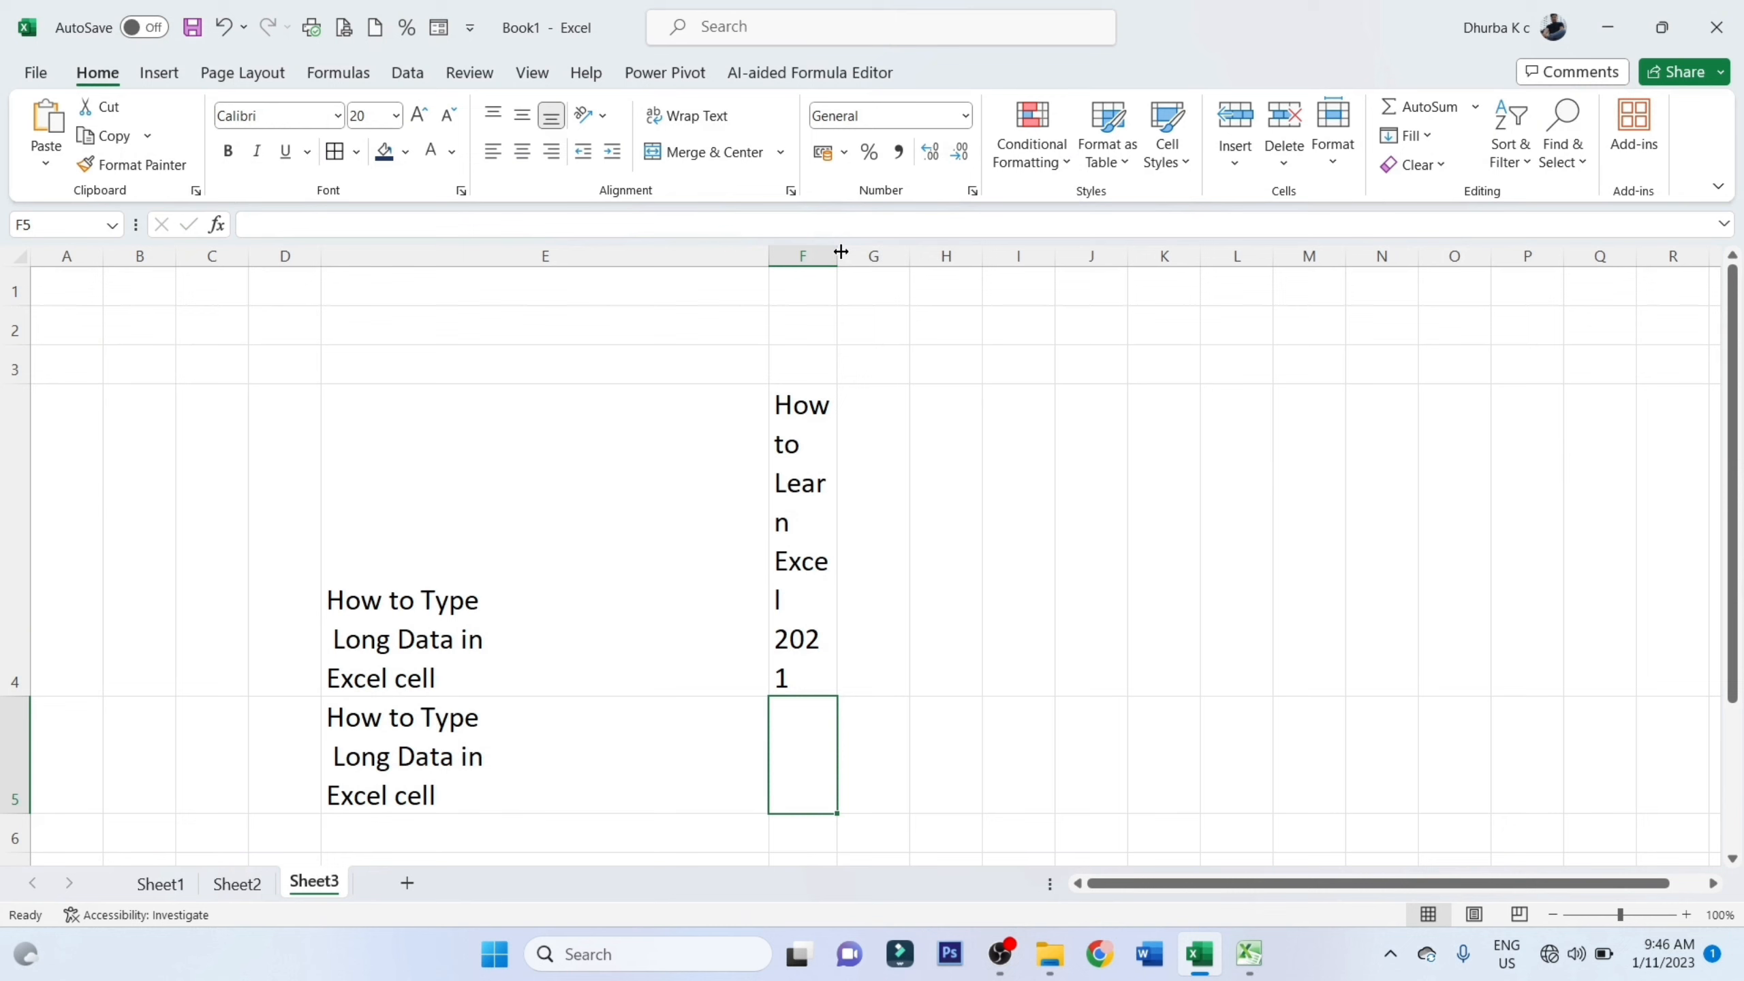
drag(837, 256, 954, 256)
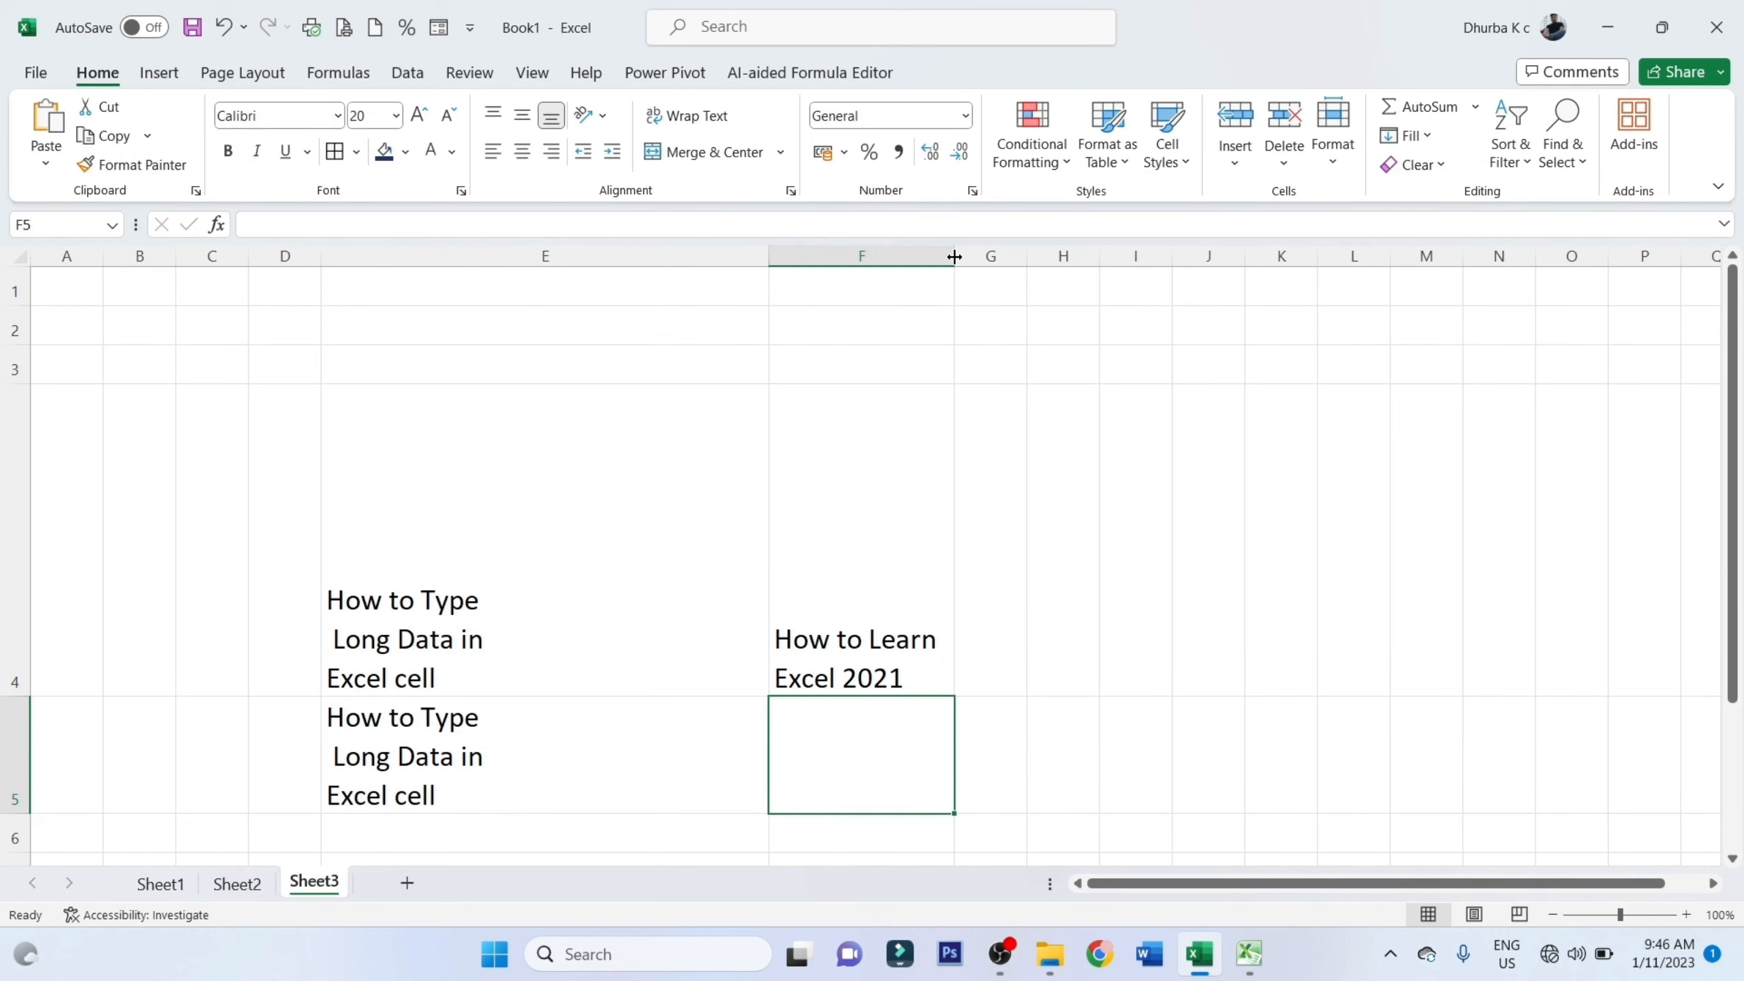
click(935, 436)
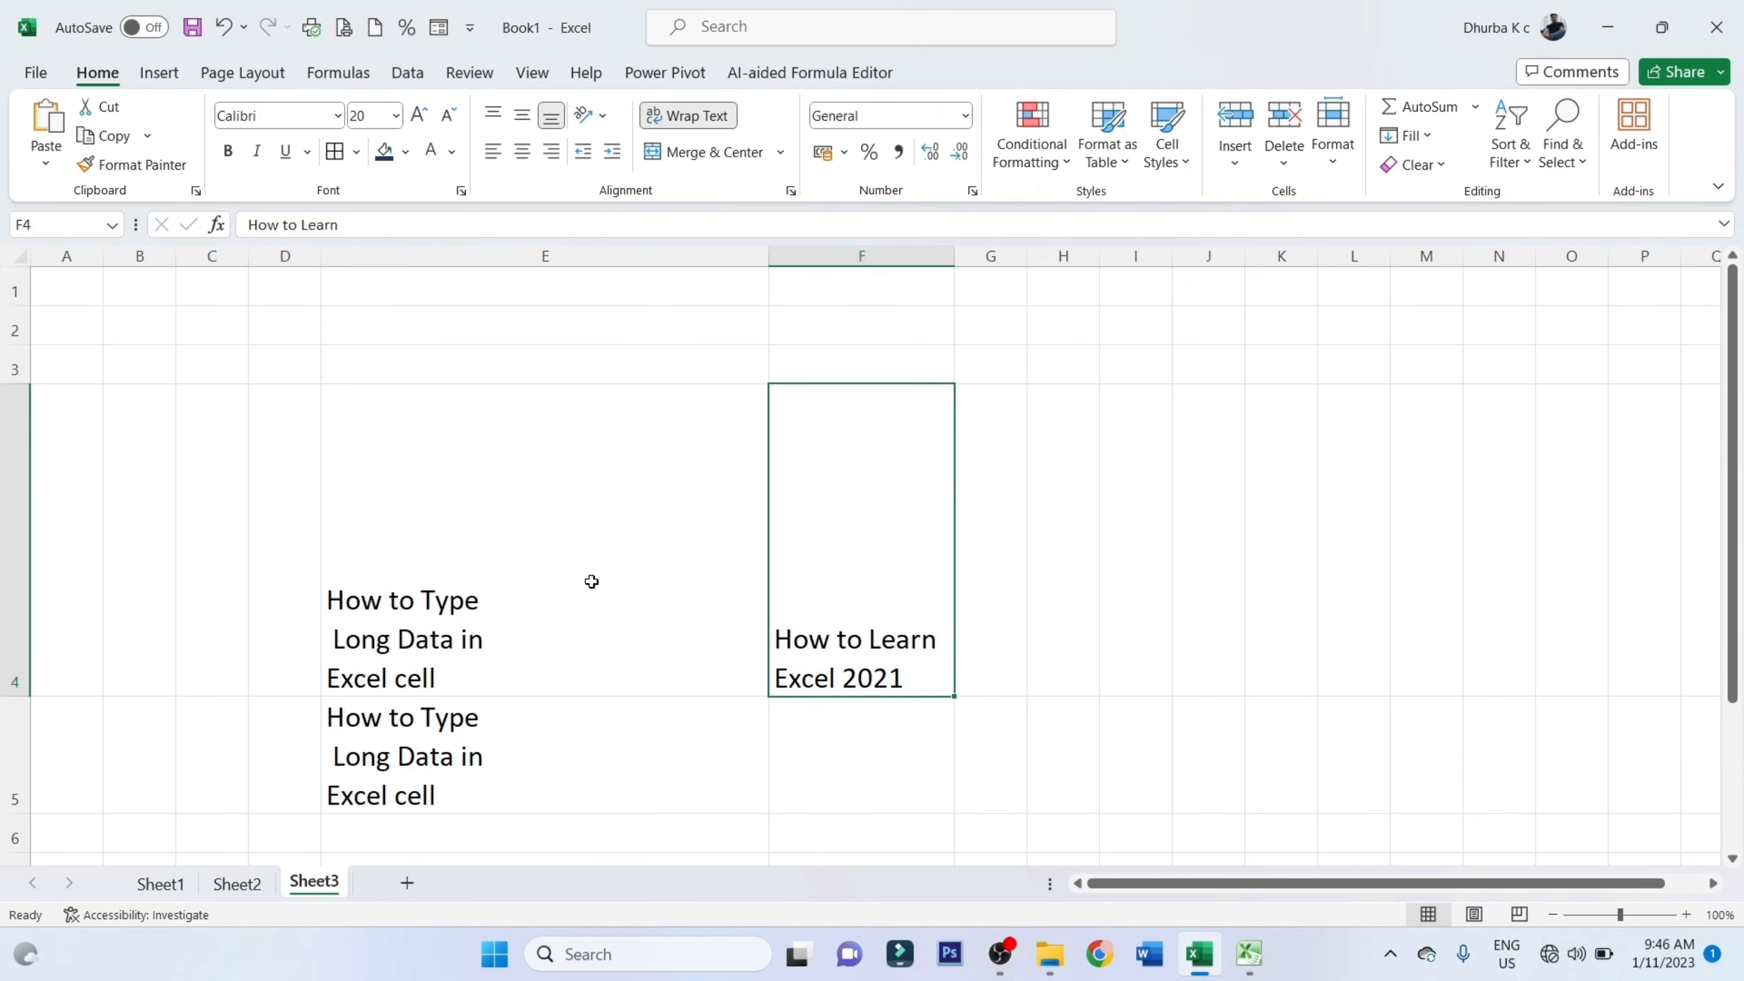
click(263, 884)
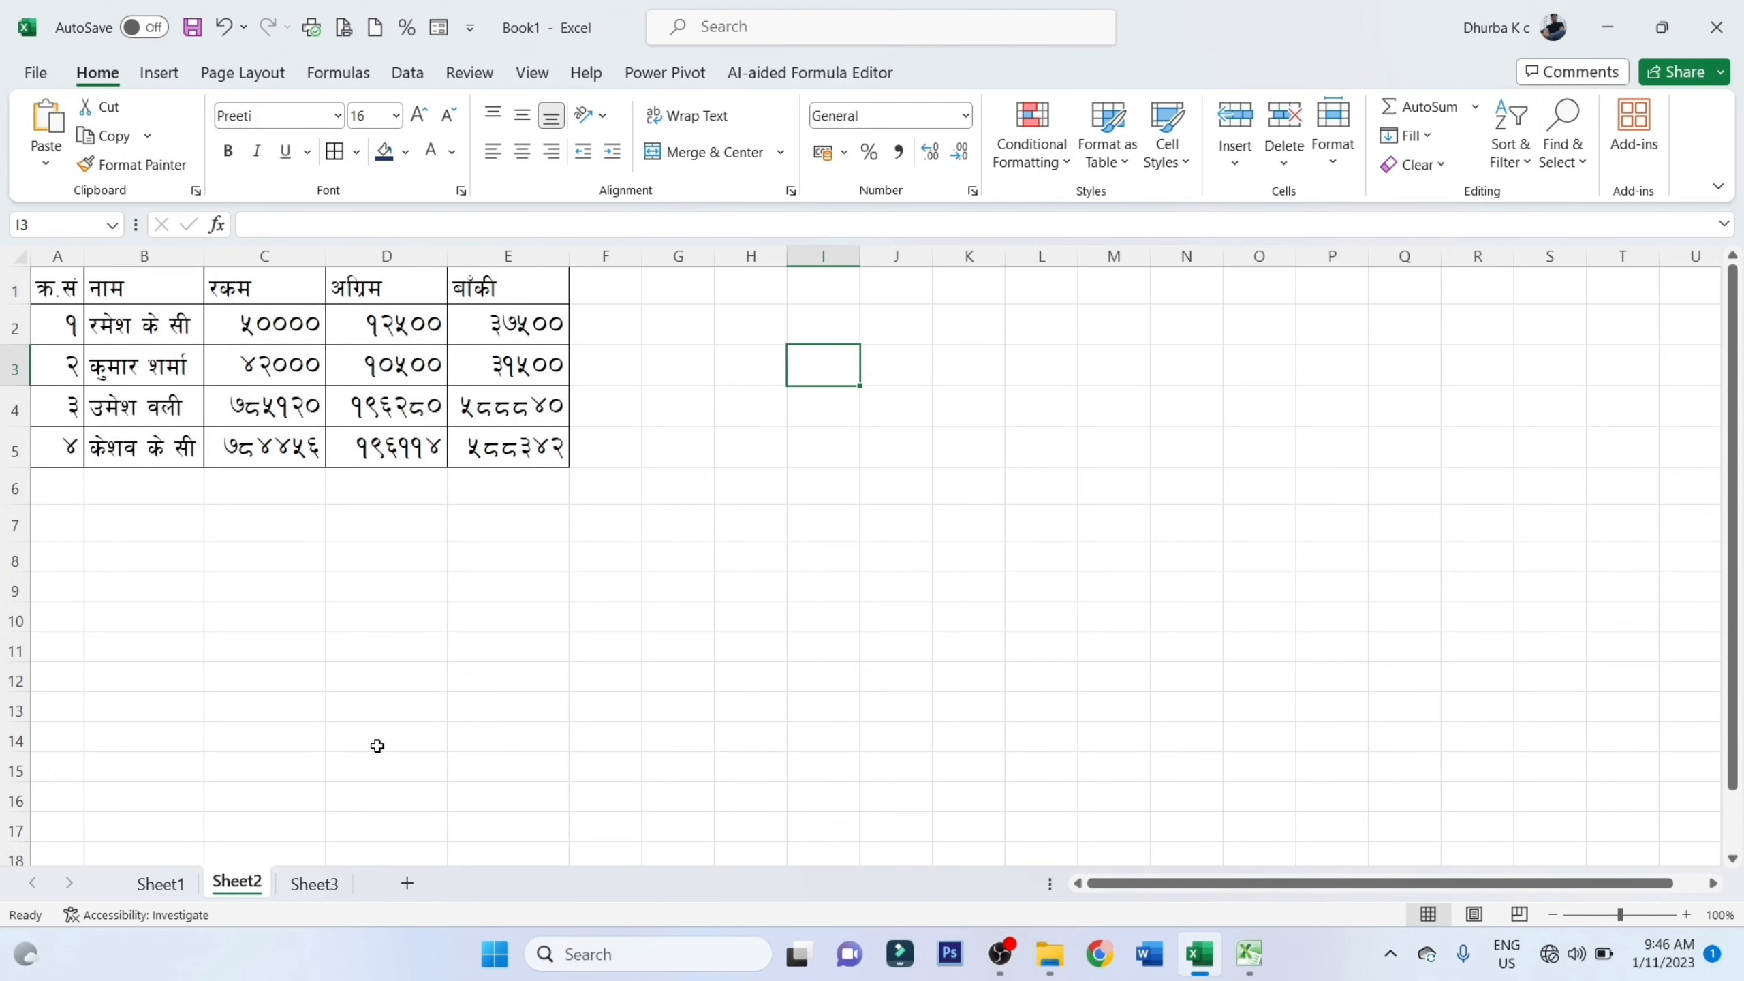
click(315, 885)
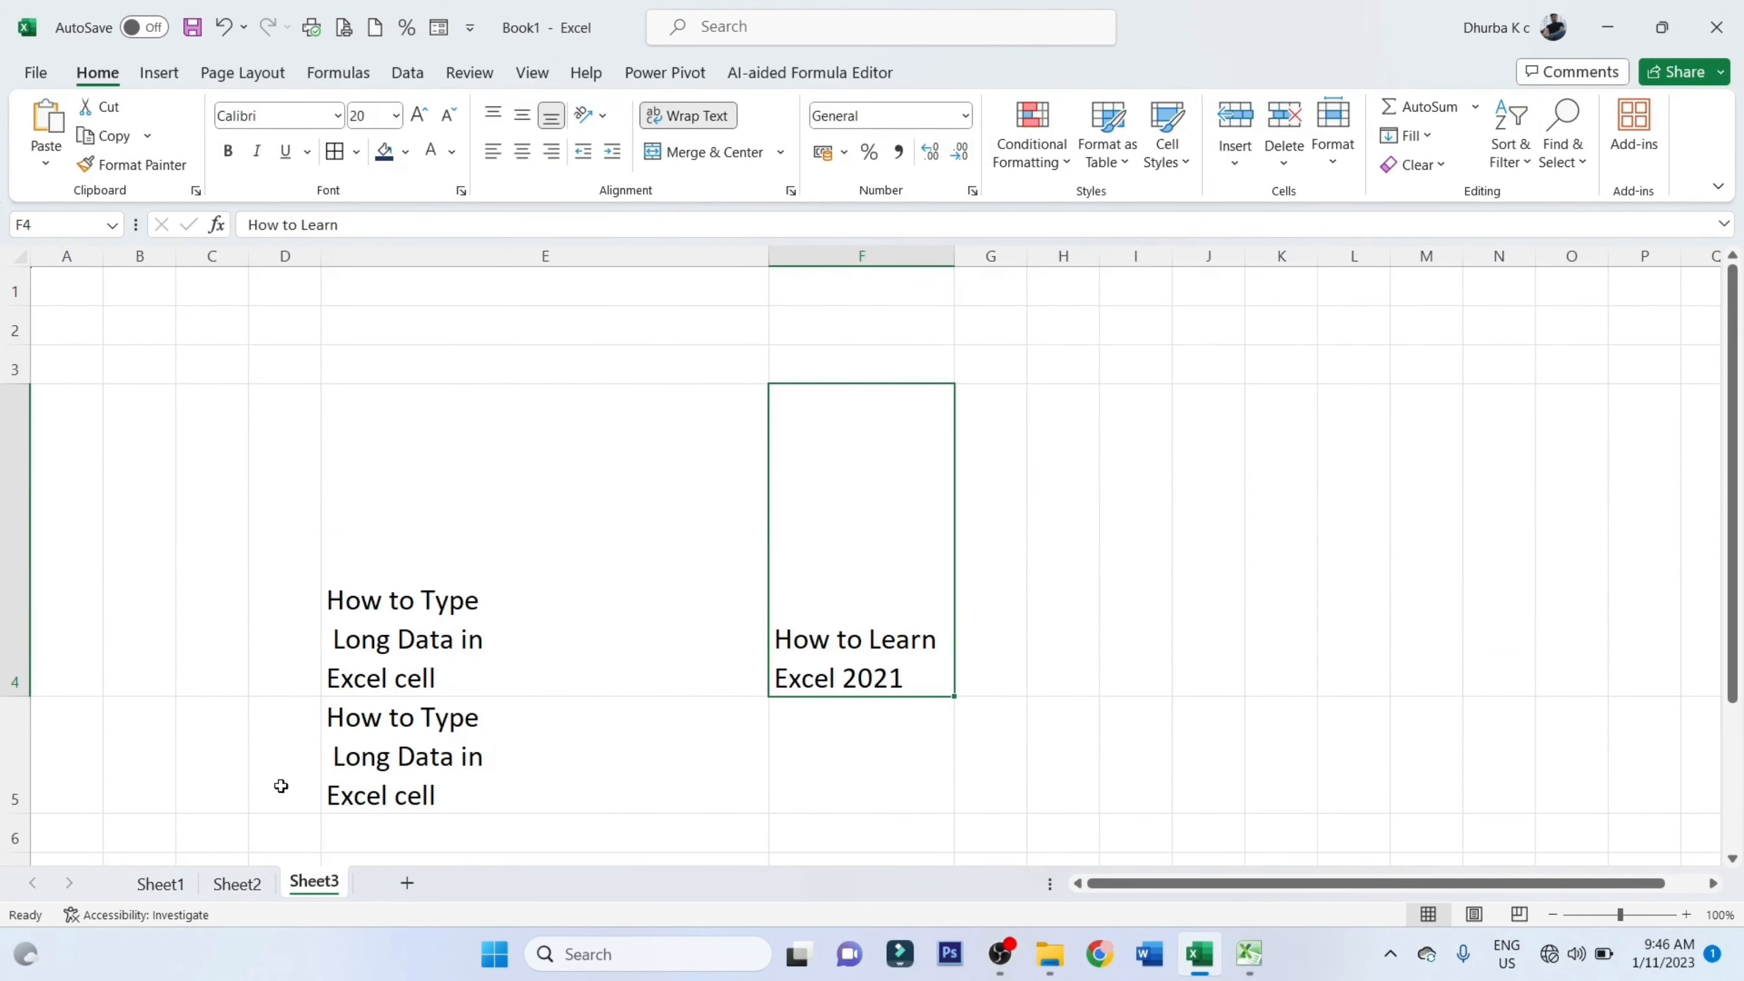
click(260, 882)
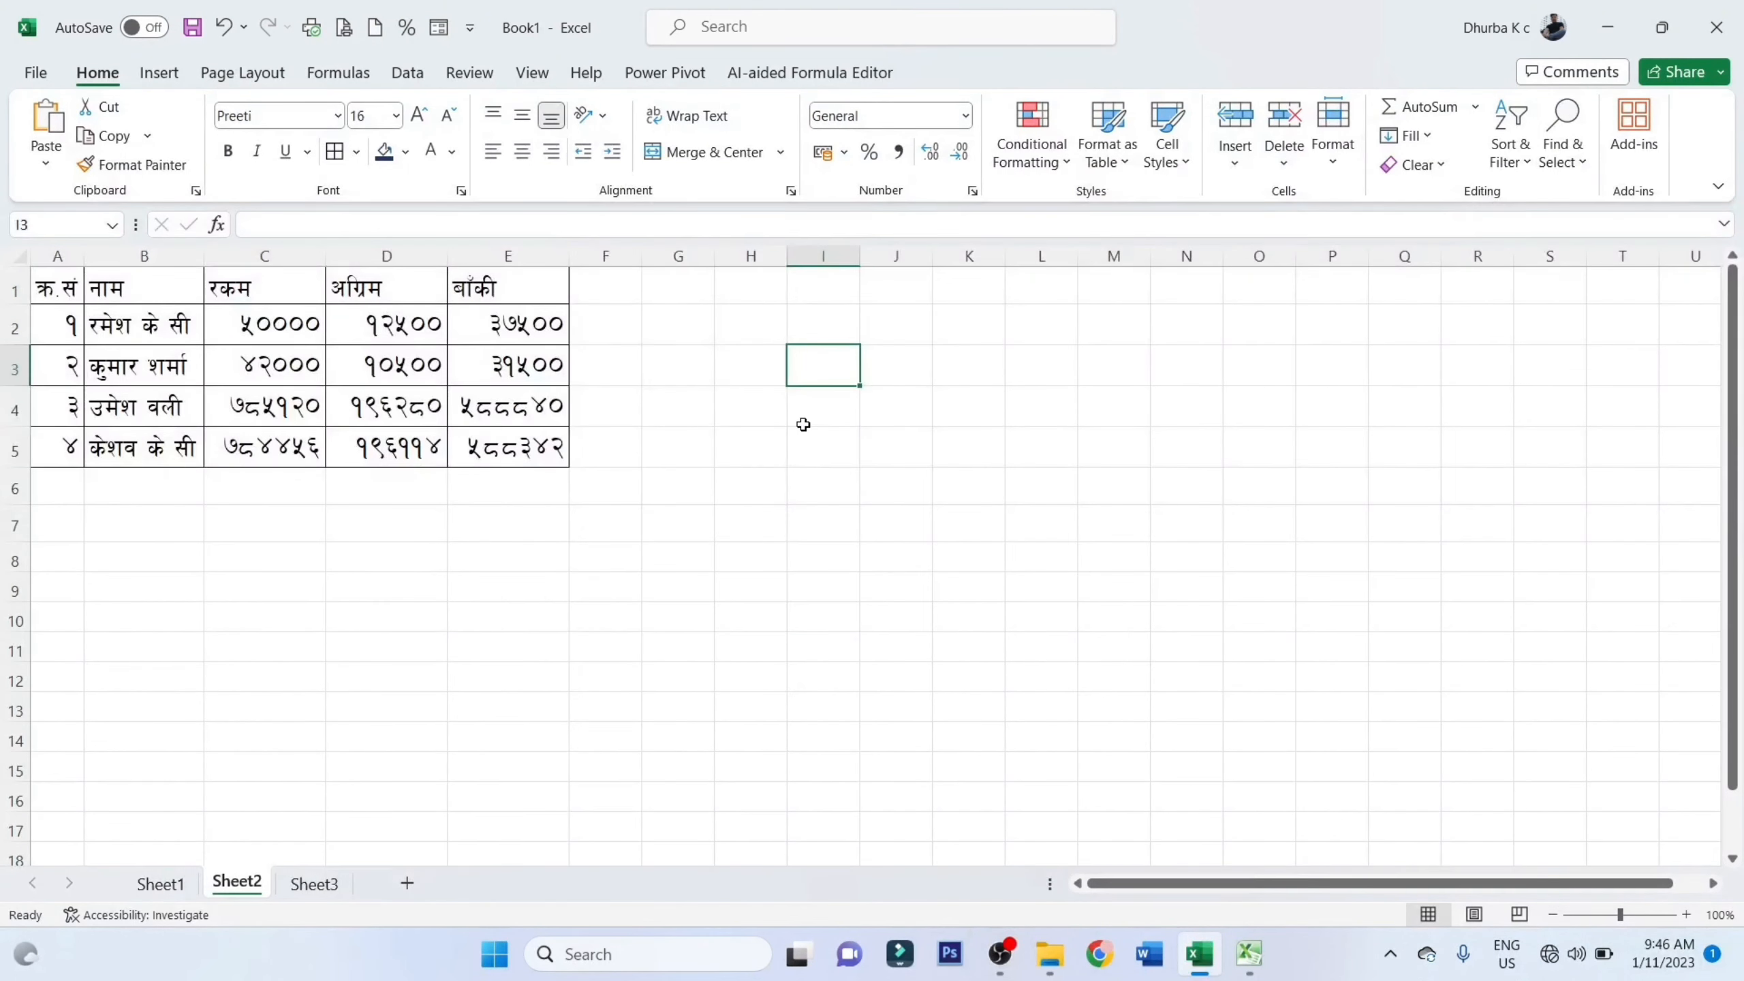
click(803, 424)
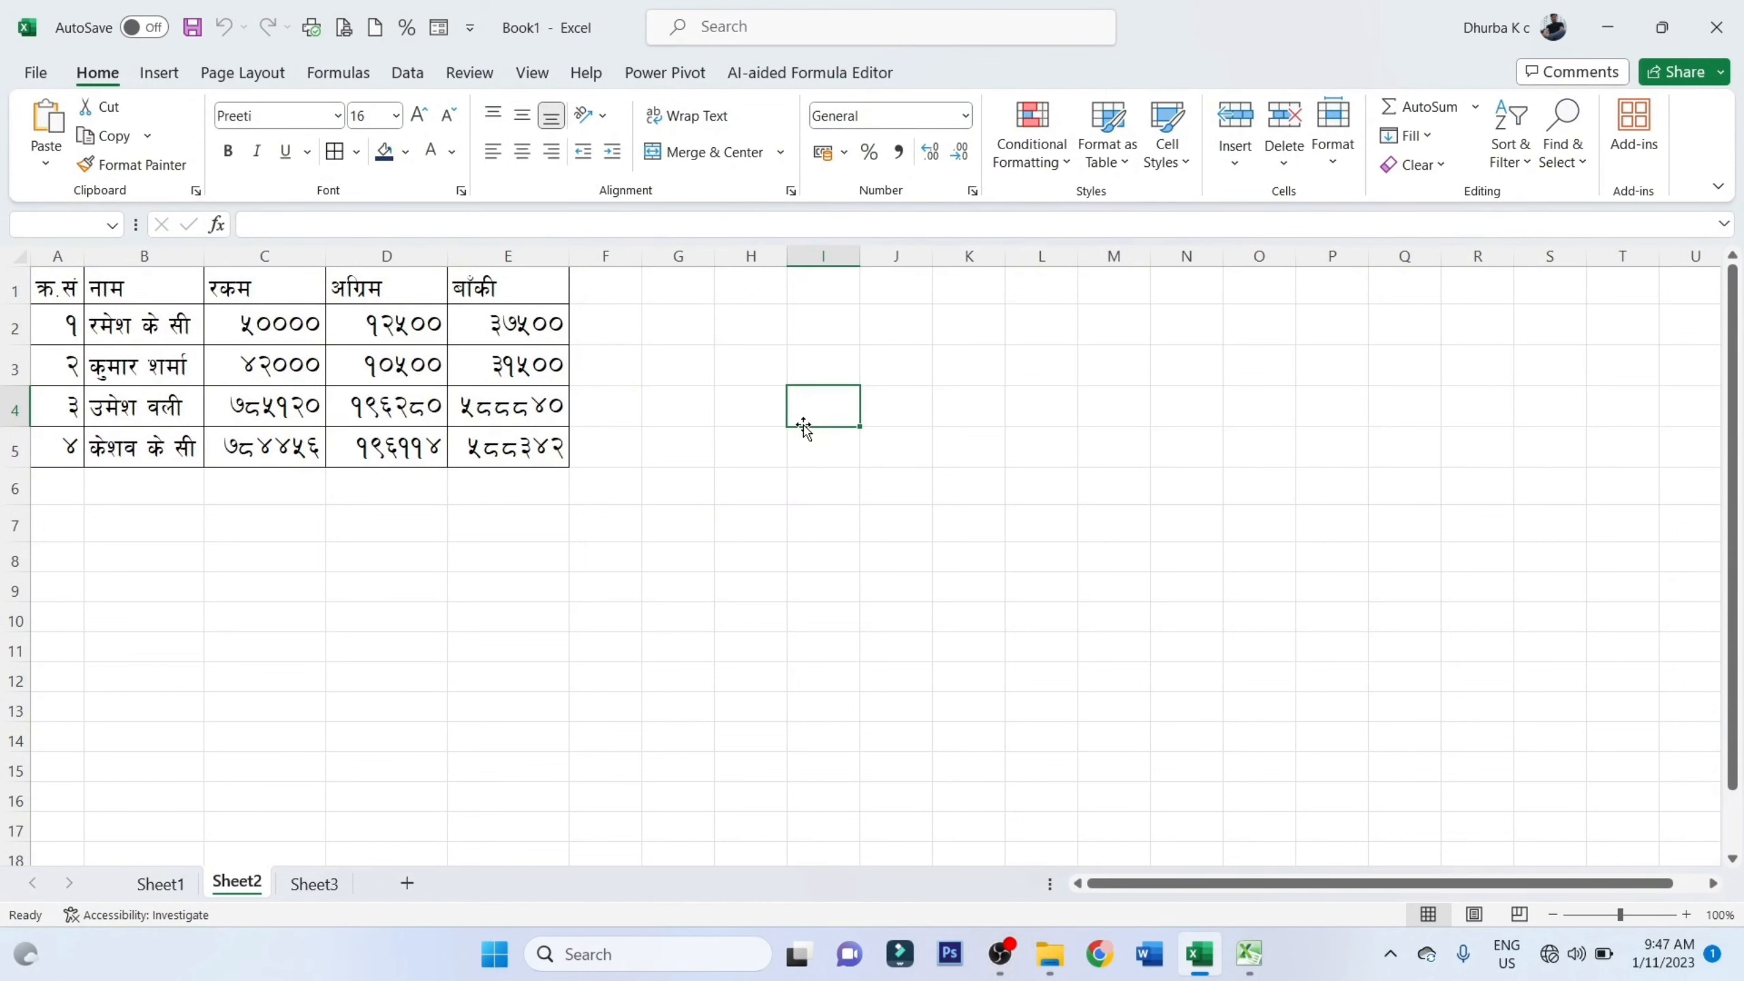
click(664, 372)
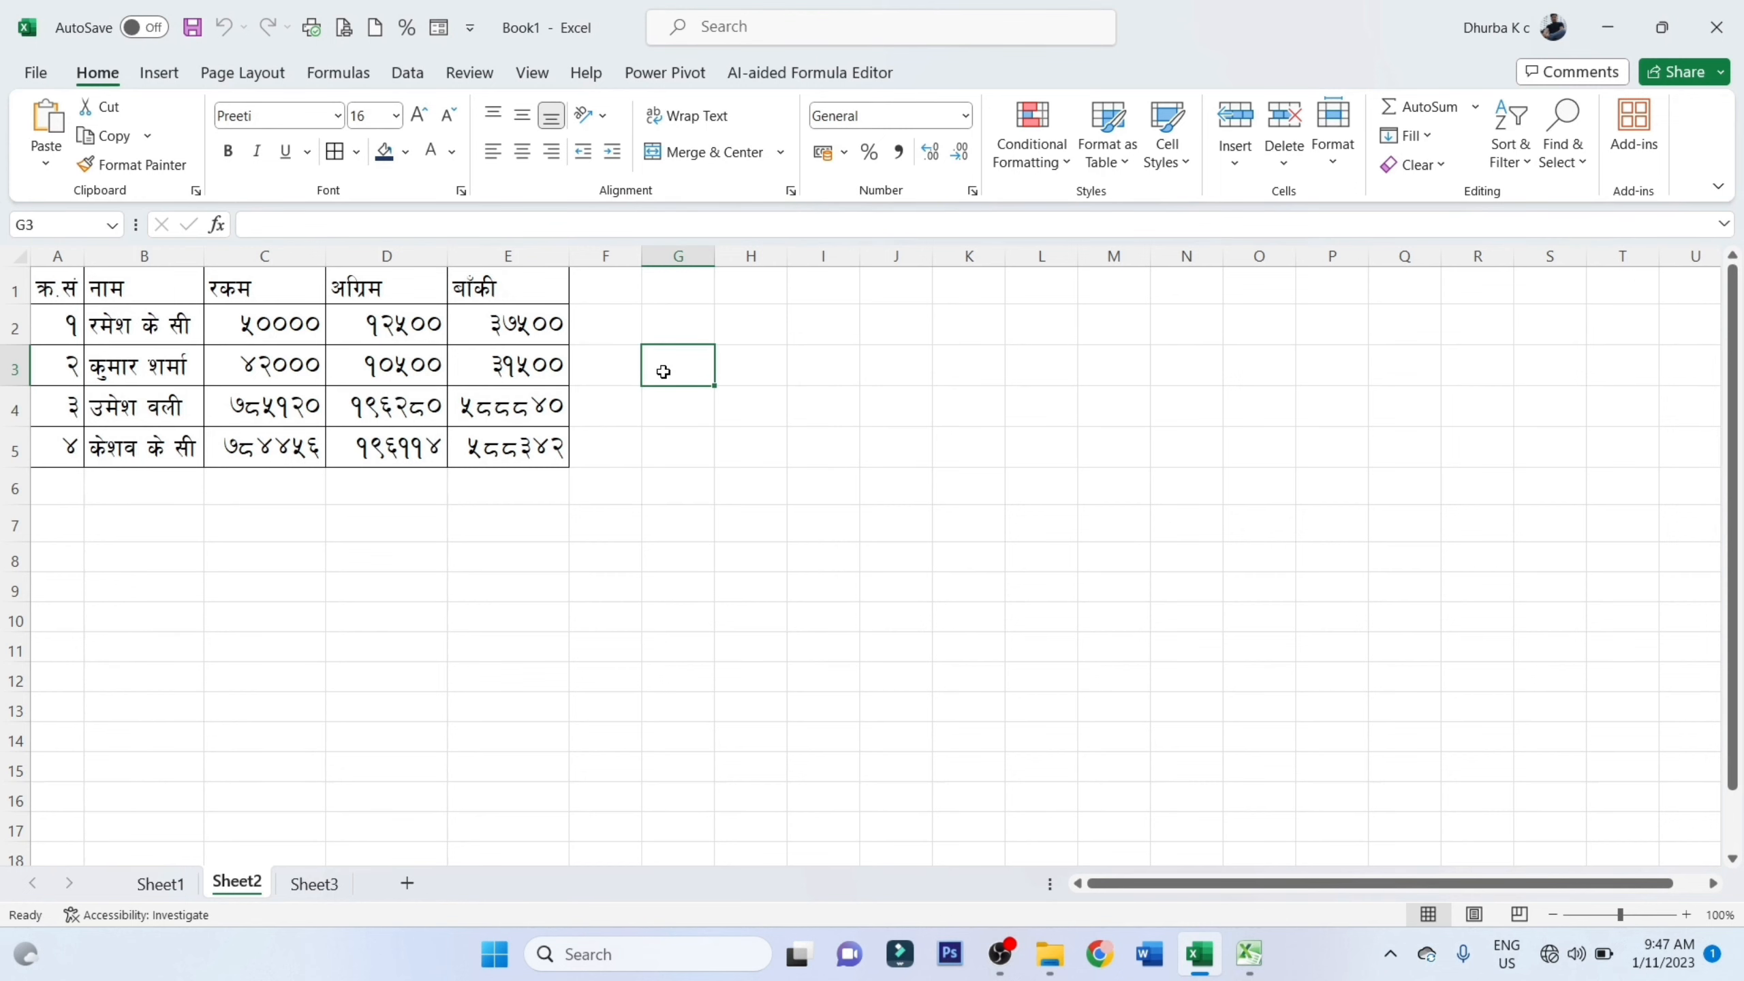
click(326, 887)
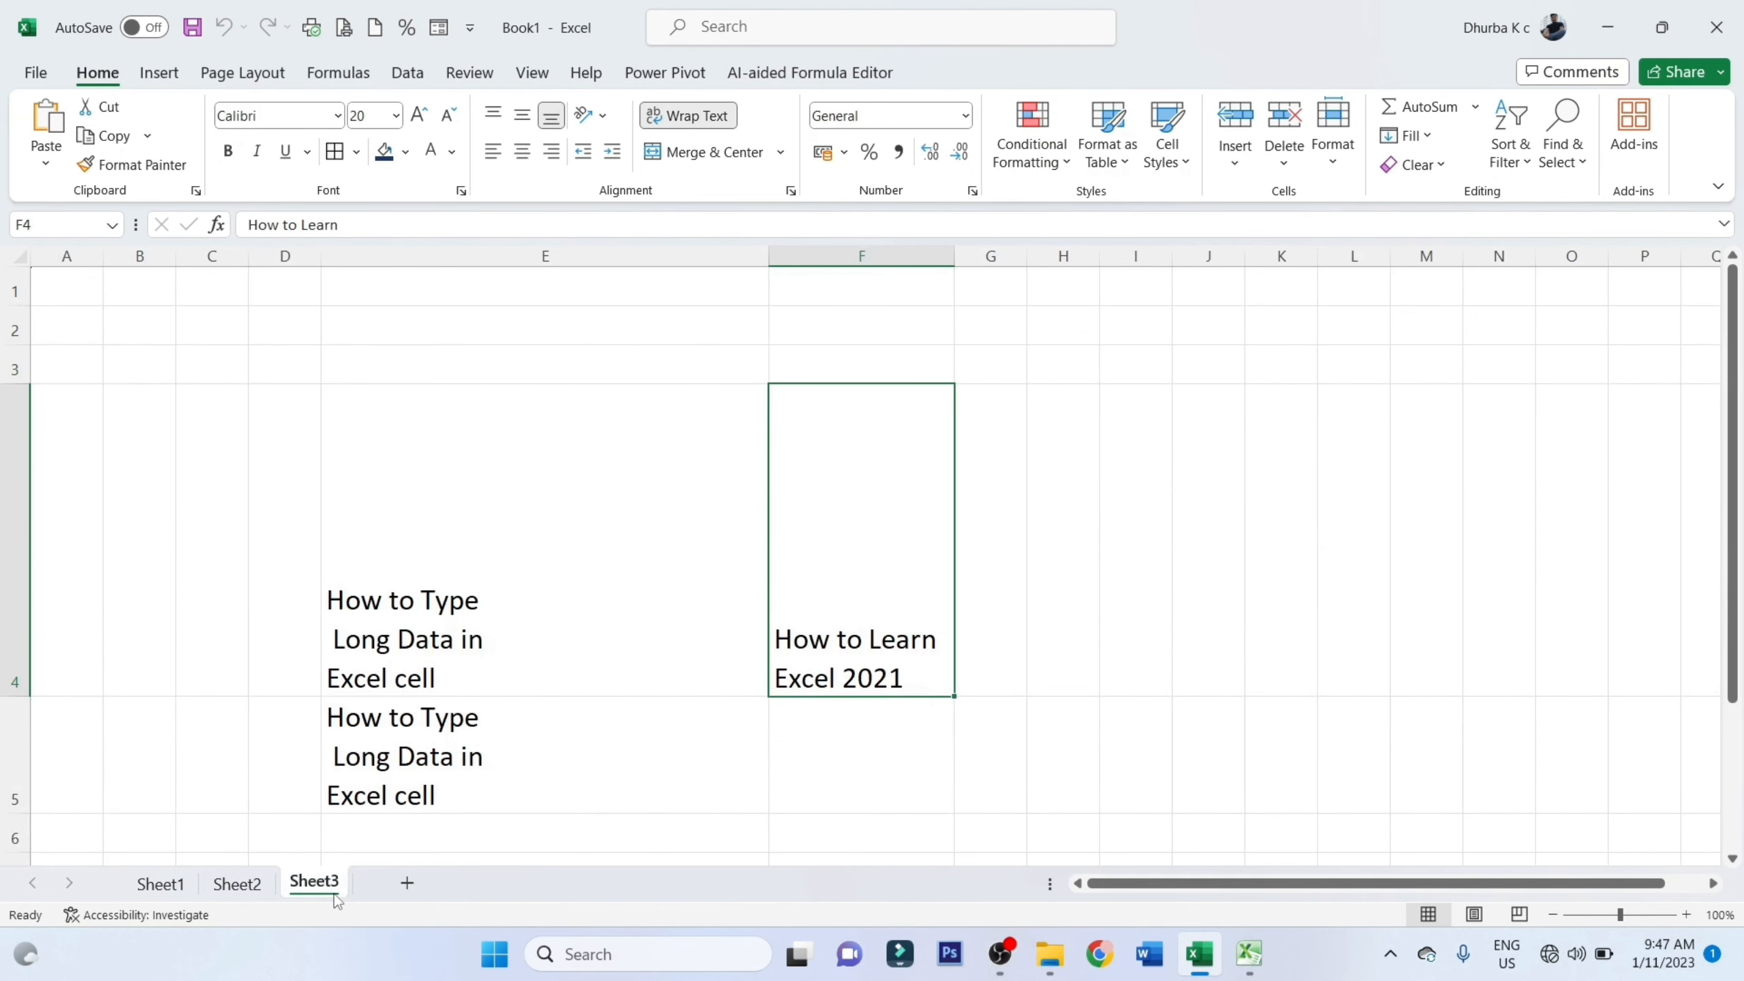
Add a new worksheet after Sheet3 and set the font size of all its cells to 20
click(407, 883)
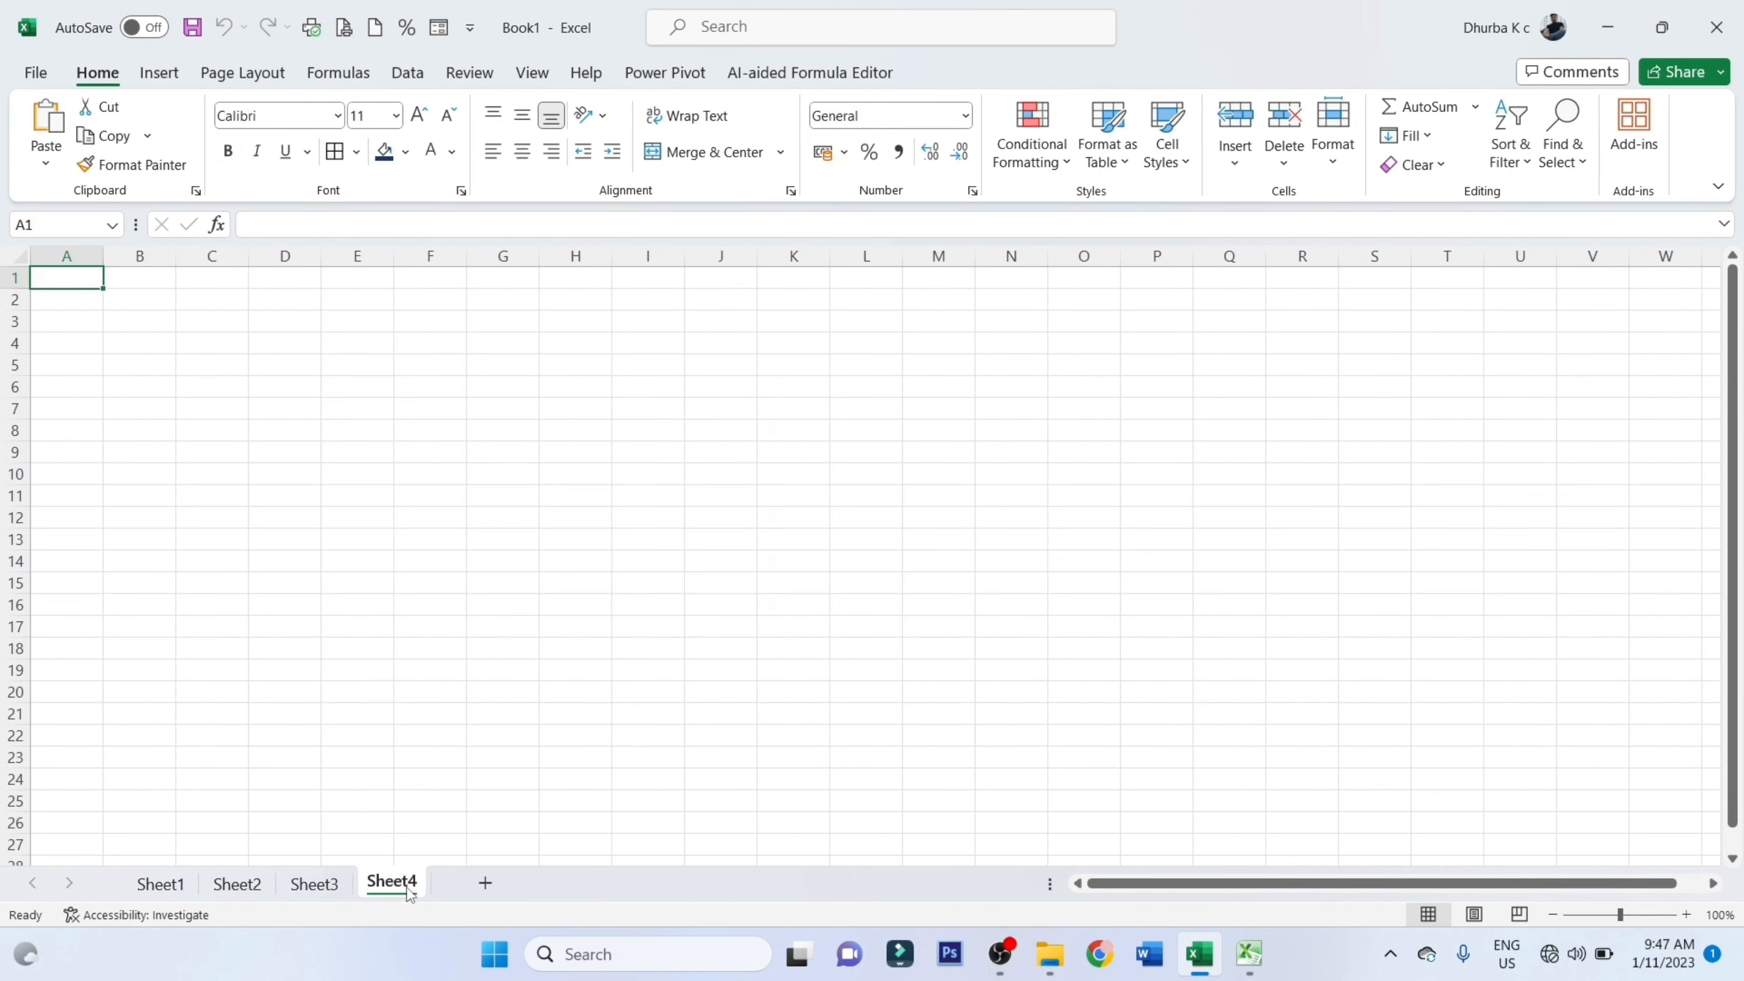
key(ctrl+a)
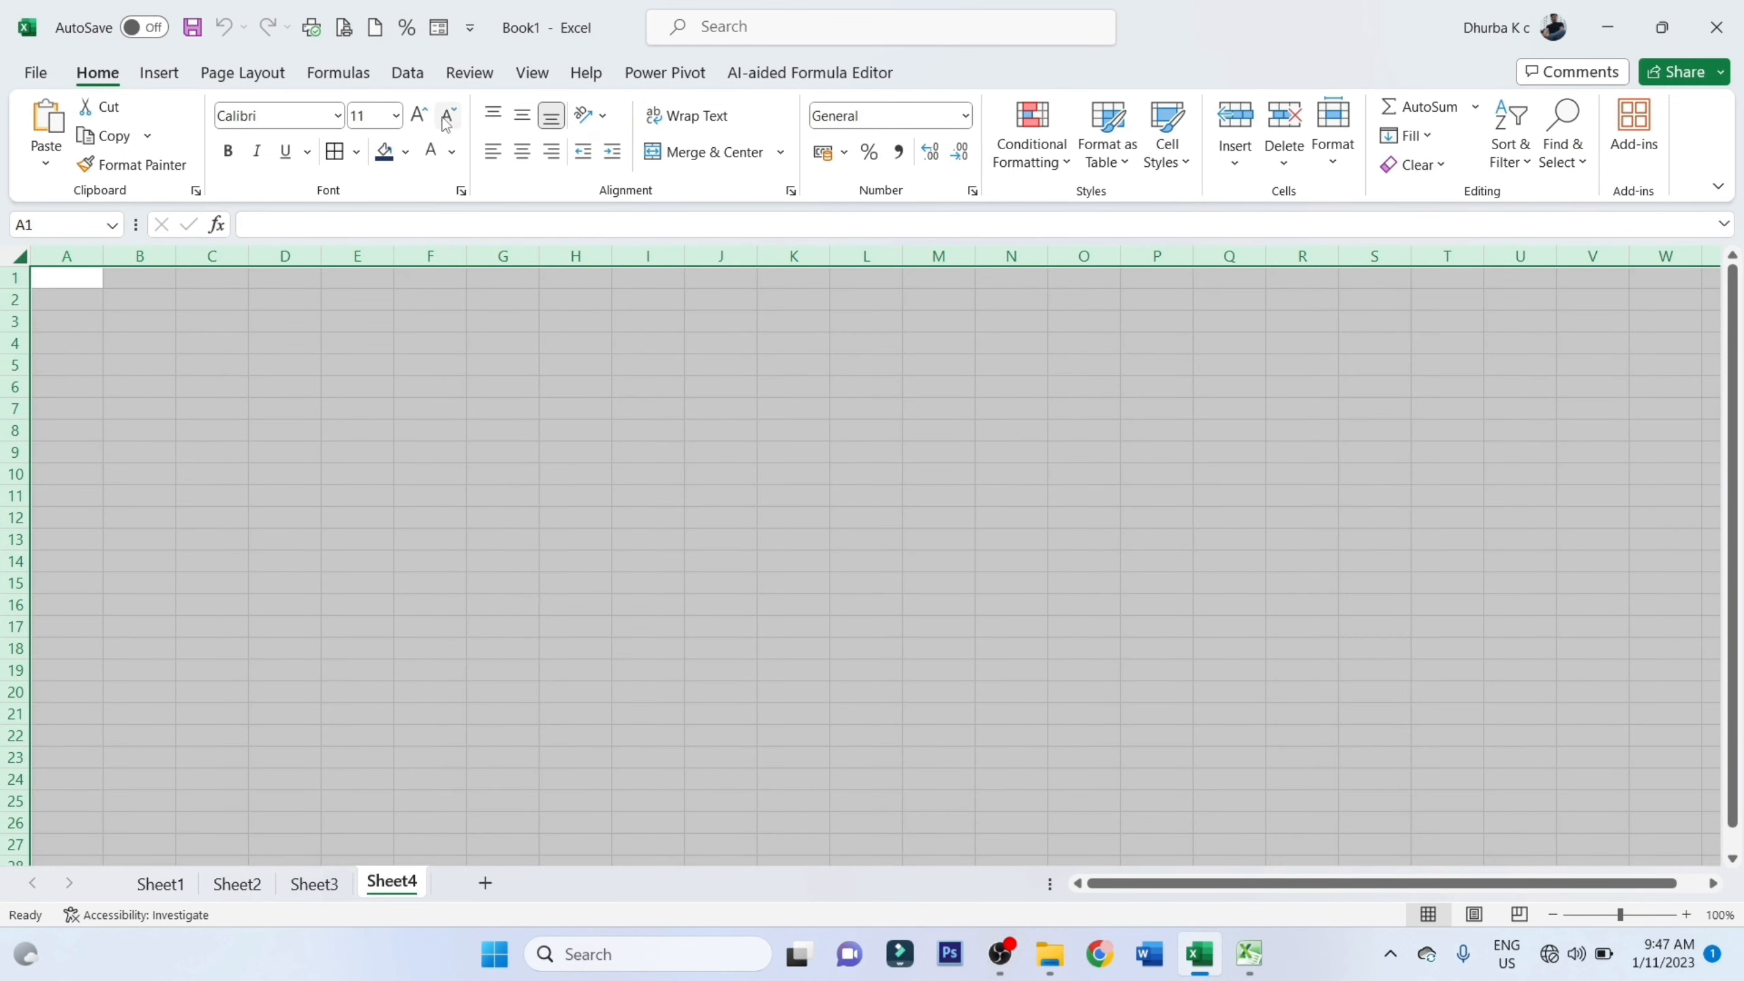
click(417, 116)
click(417, 117)
click(417, 116)
click(417, 116)
click(417, 116)
click(268, 349)
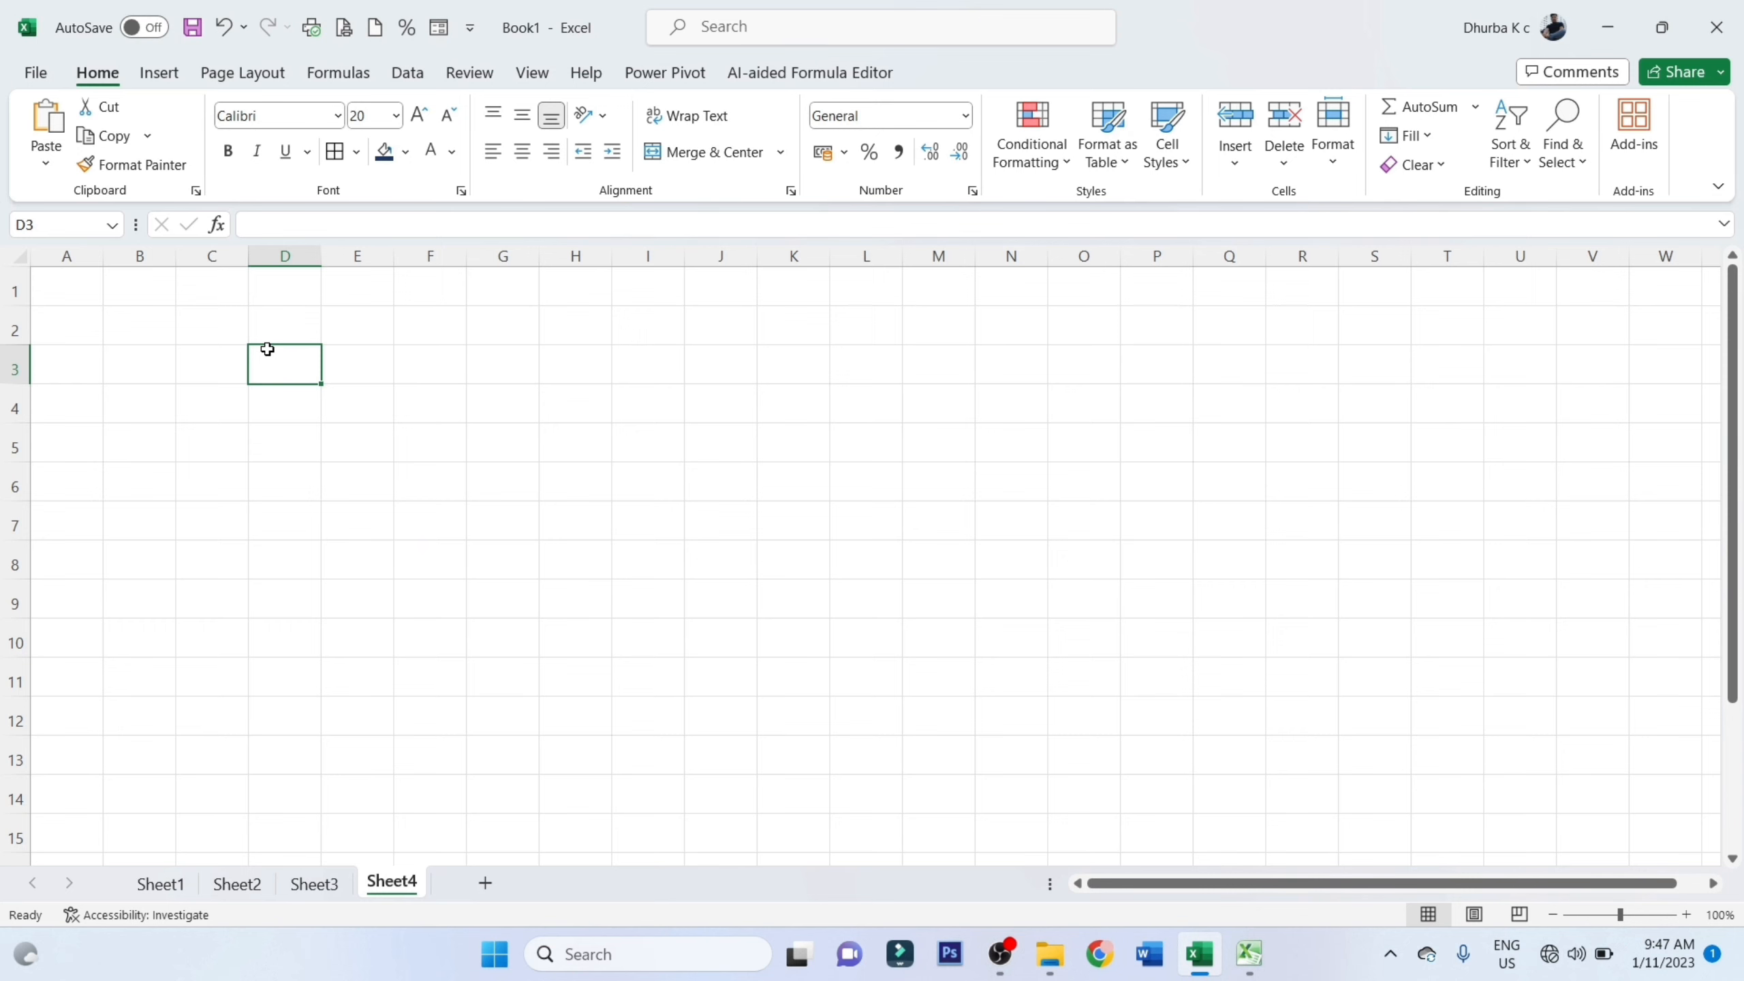
Enter the headings "Code" in D2 and "Name" in C2, and fit column C's width to its heading
click(263, 321)
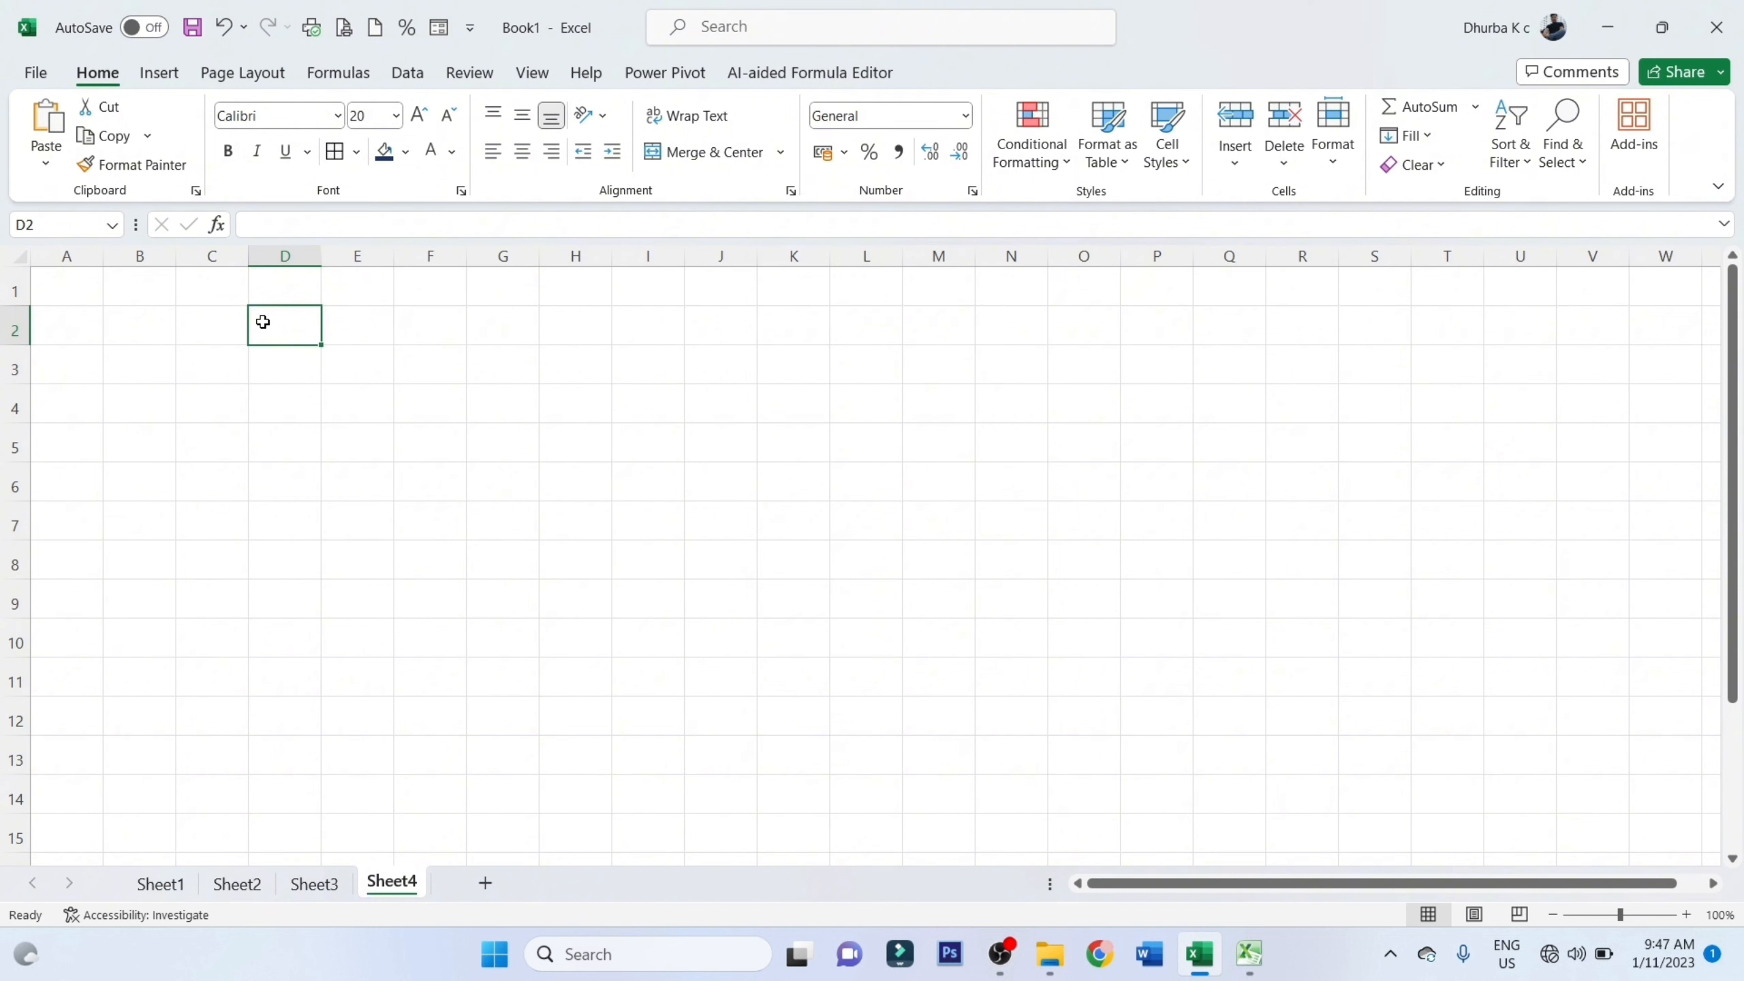
text(Code)
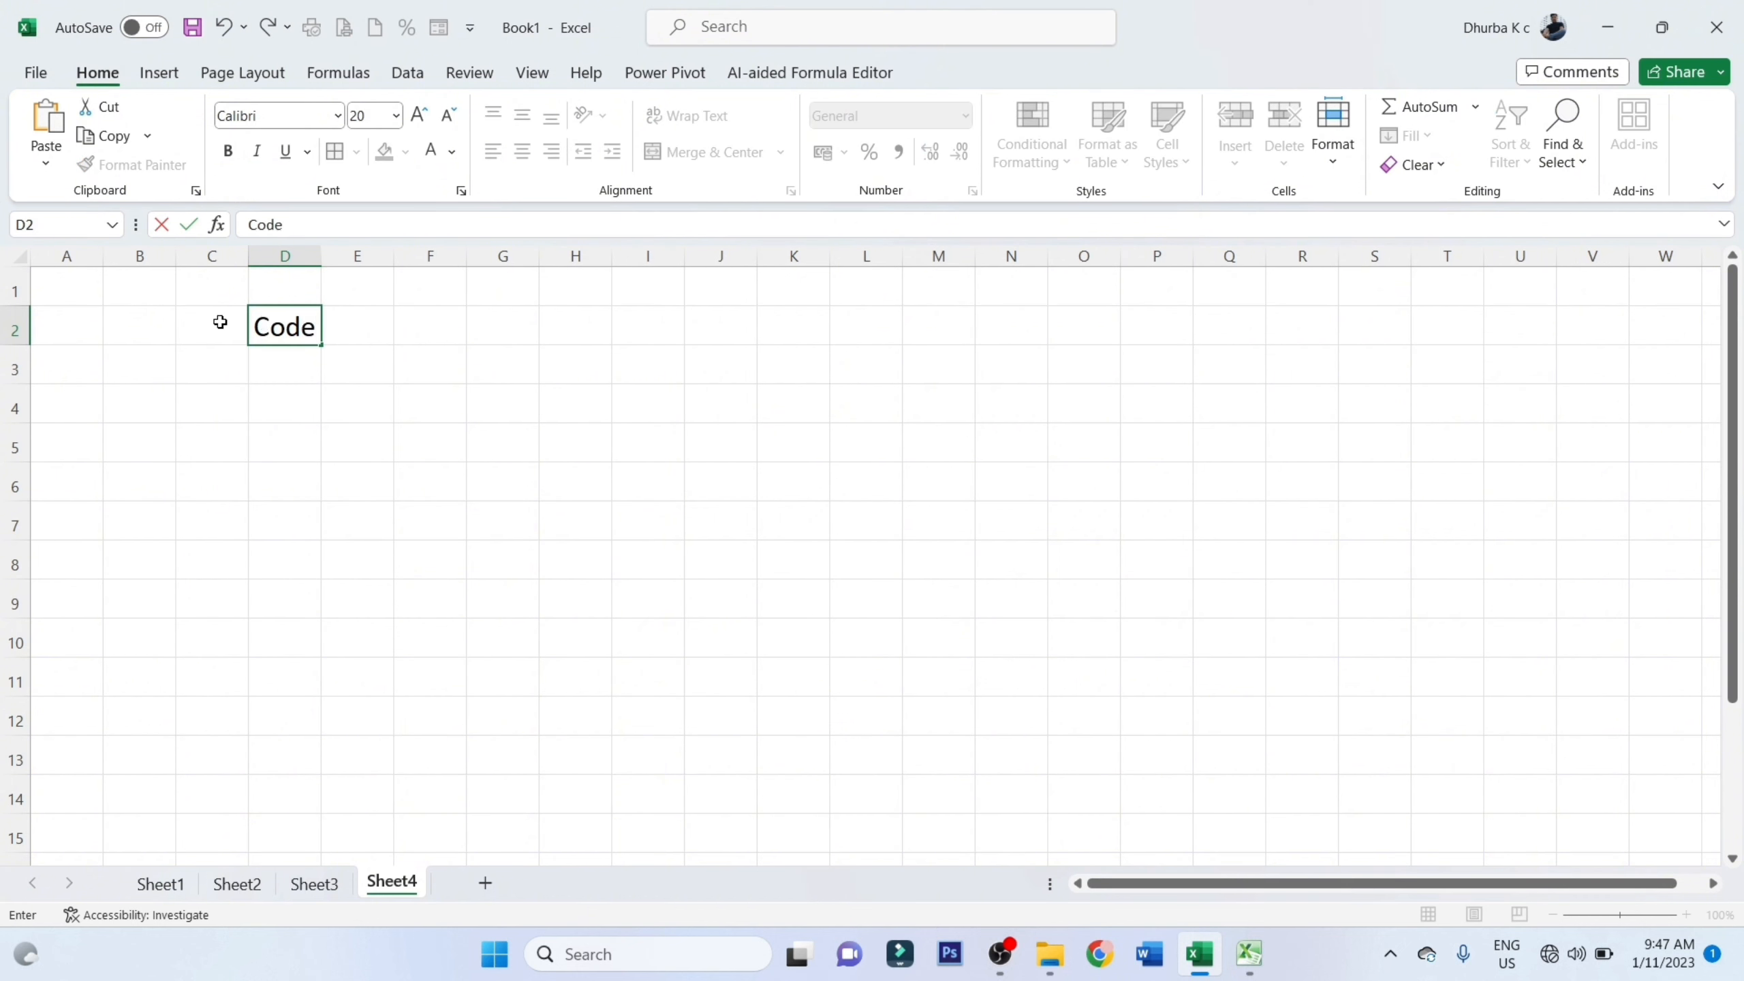
click(221, 322)
text(Name)
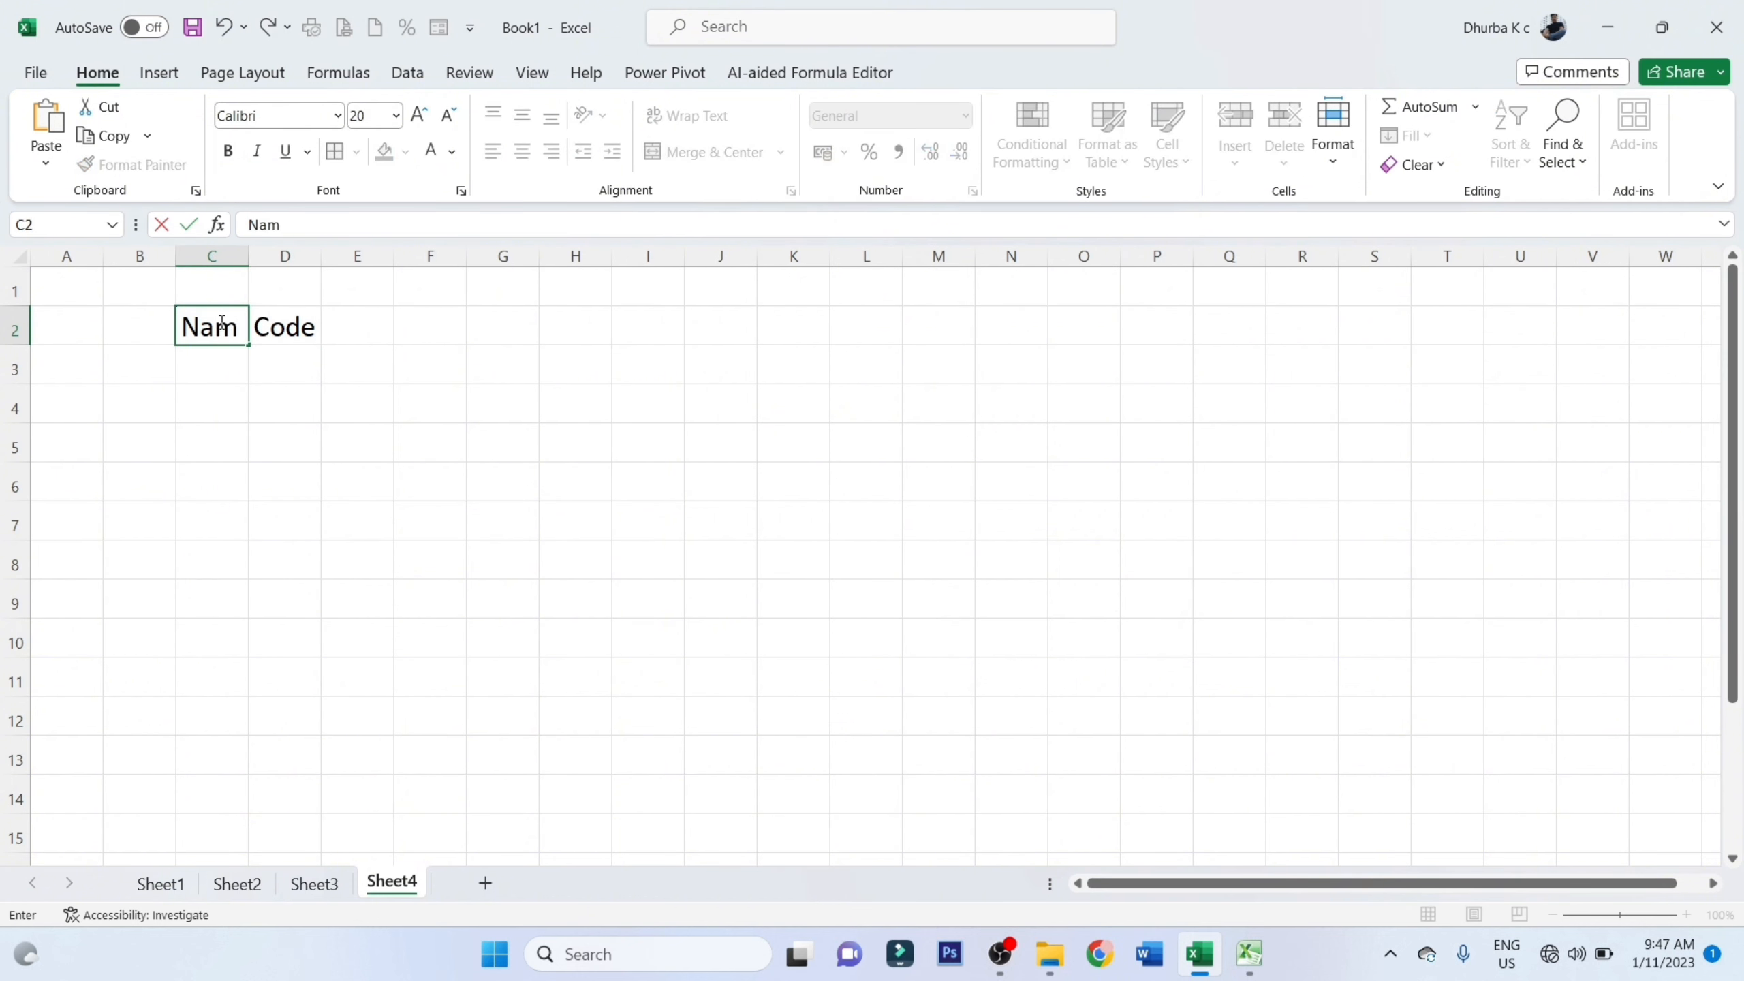
click(327, 355)
drag(301, 325, 253, 258)
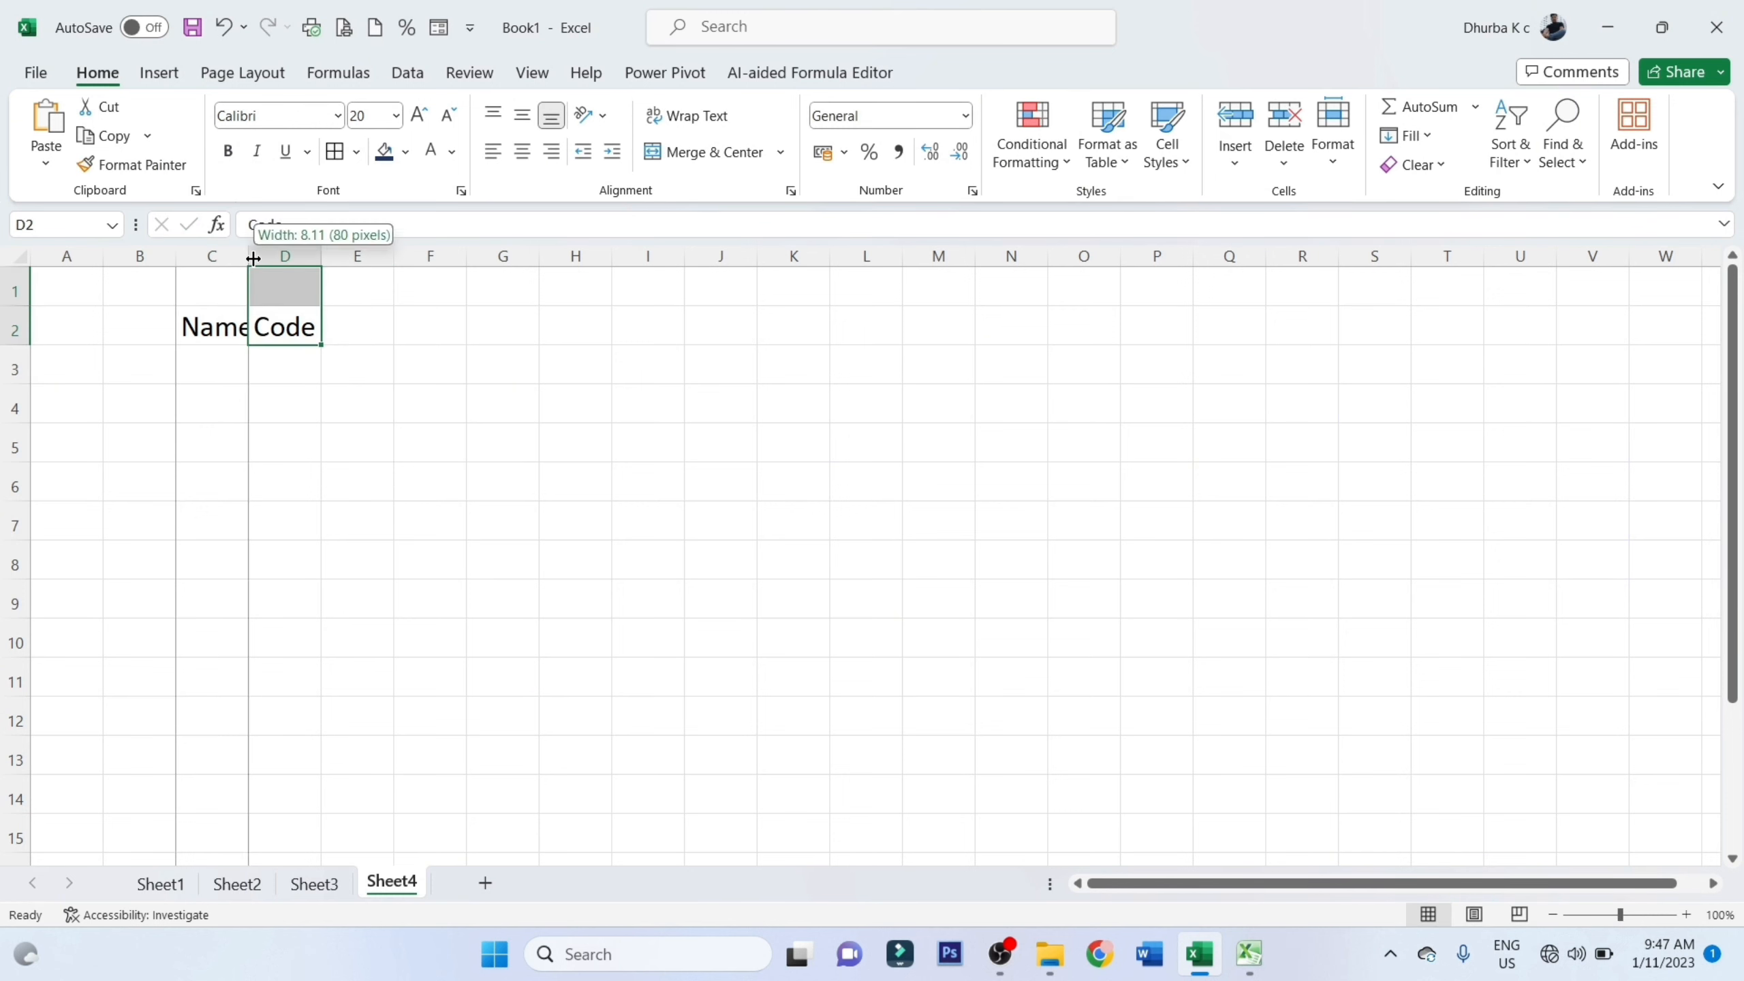
double_click(251, 257)
Apply All Borders to the range C2:D5
click(311, 327)
drag(310, 328, 311, 446)
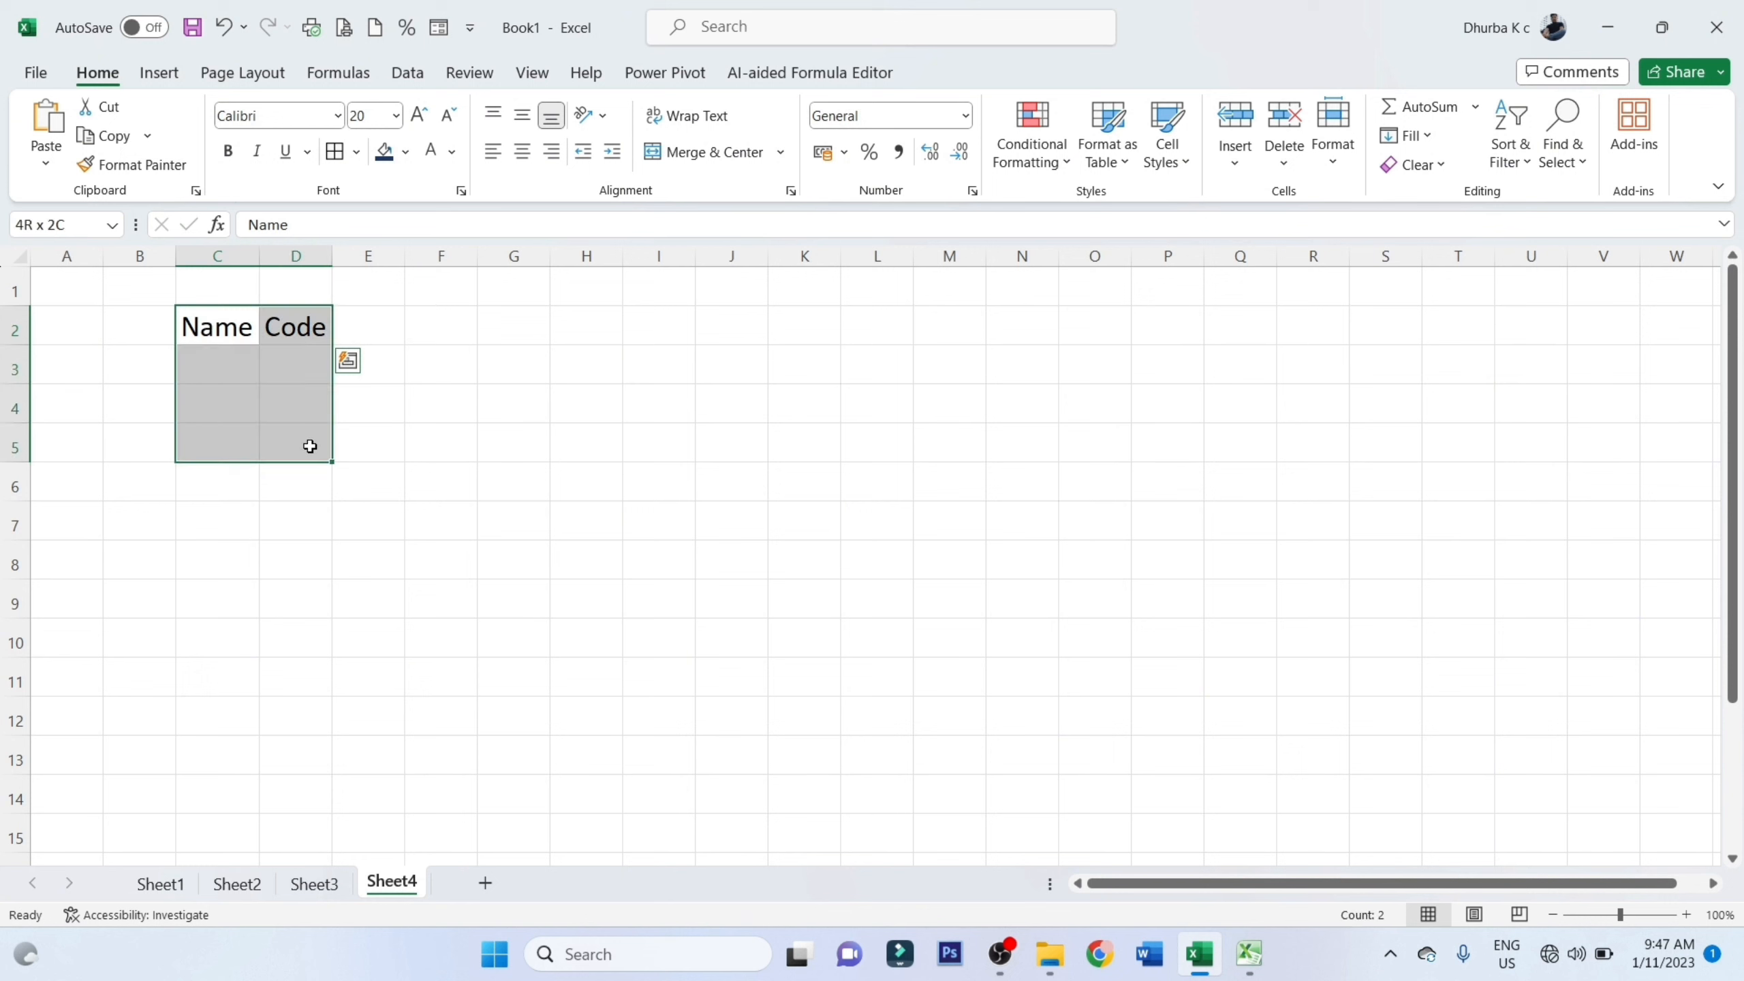
click(356, 151)
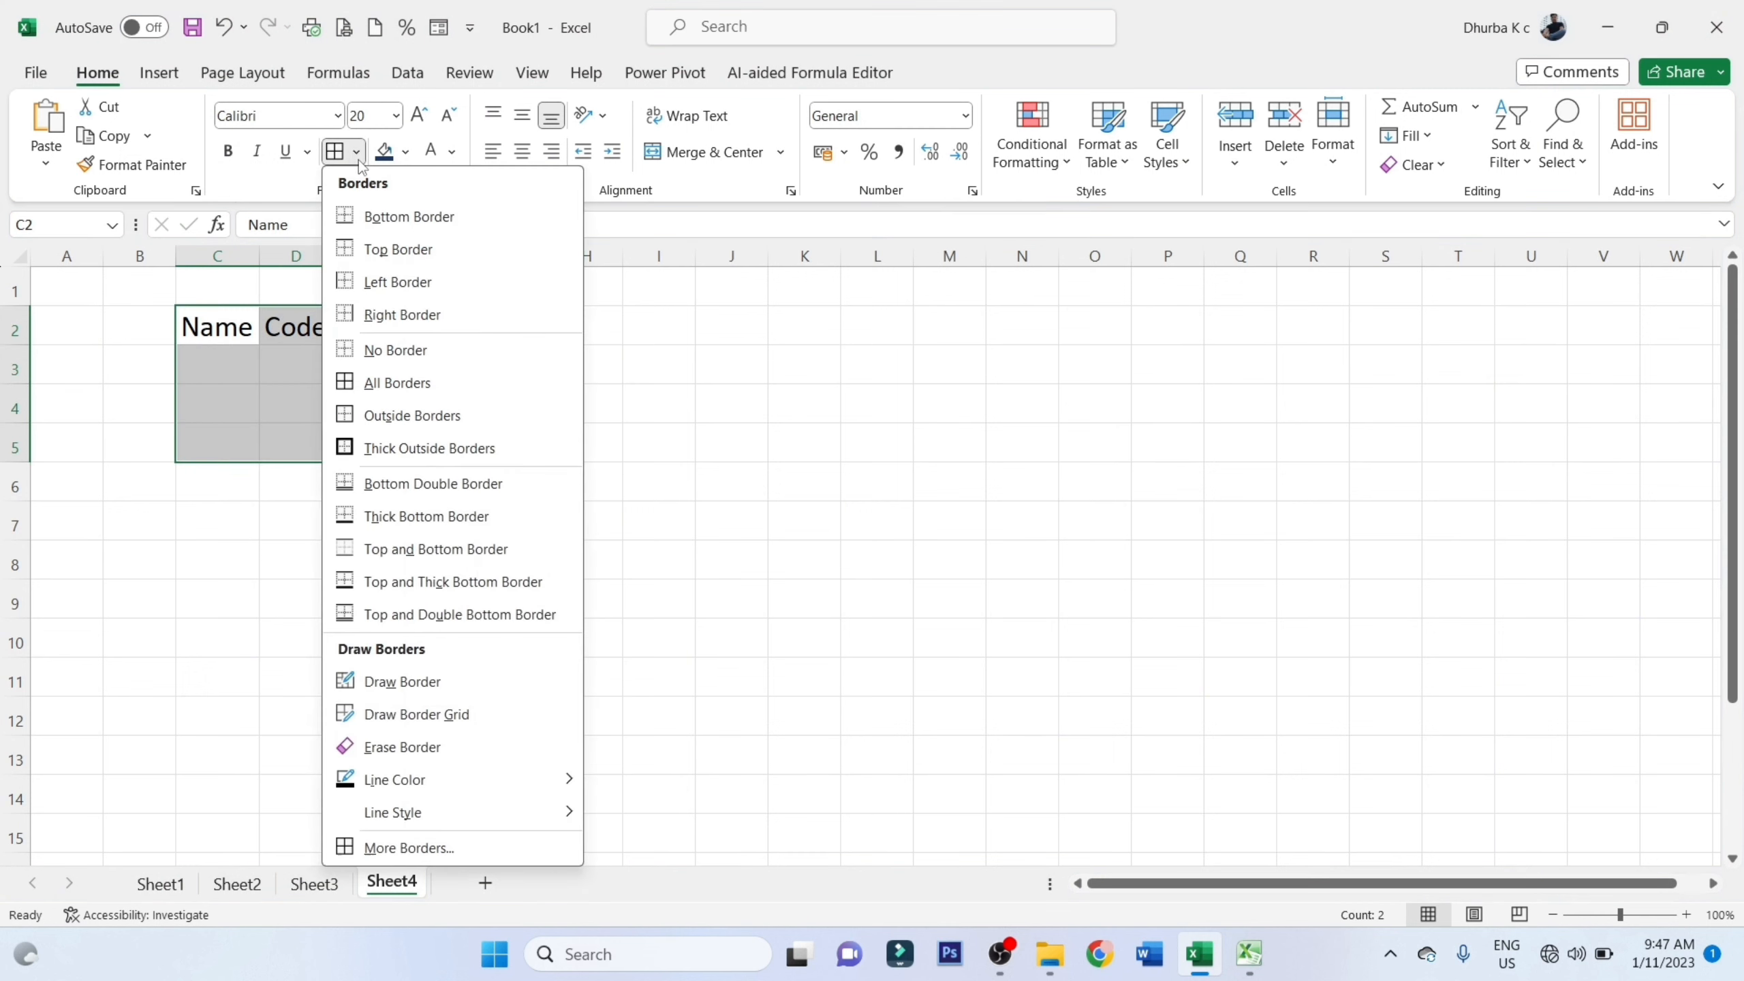
click(371, 383)
Fill the first table row with a sample name in C3 and the code 005 in D3
click(307, 363)
click(252, 363)
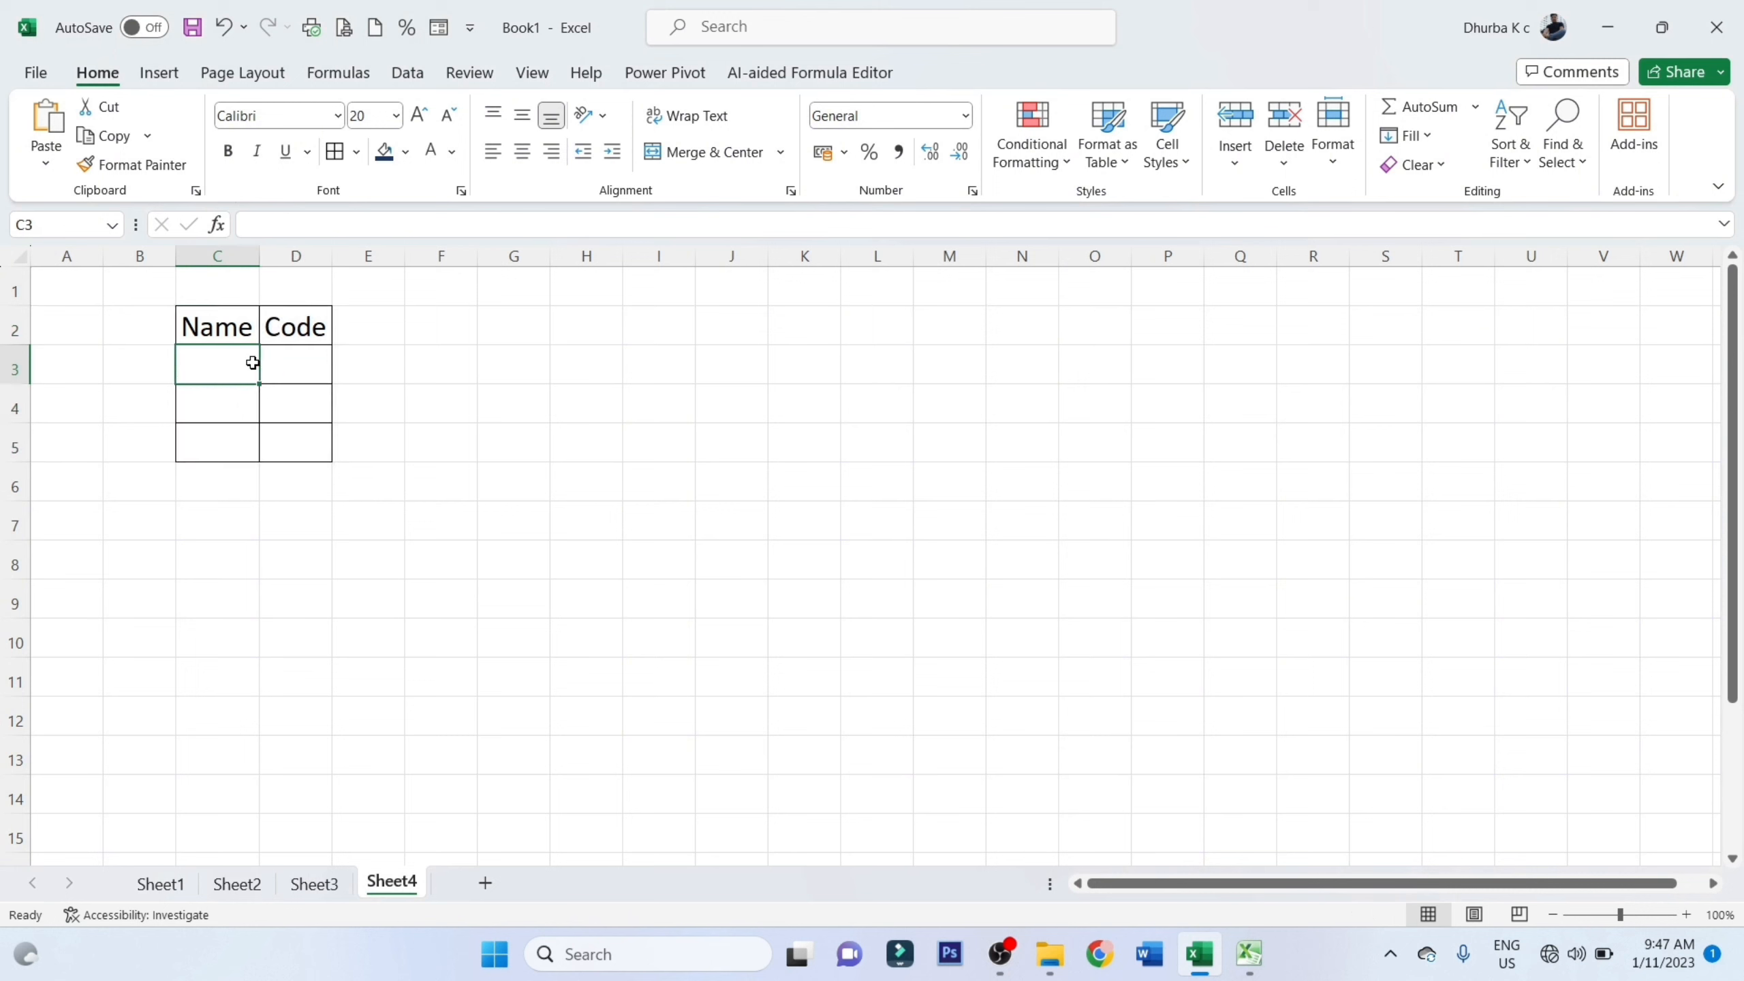
text(ramr)
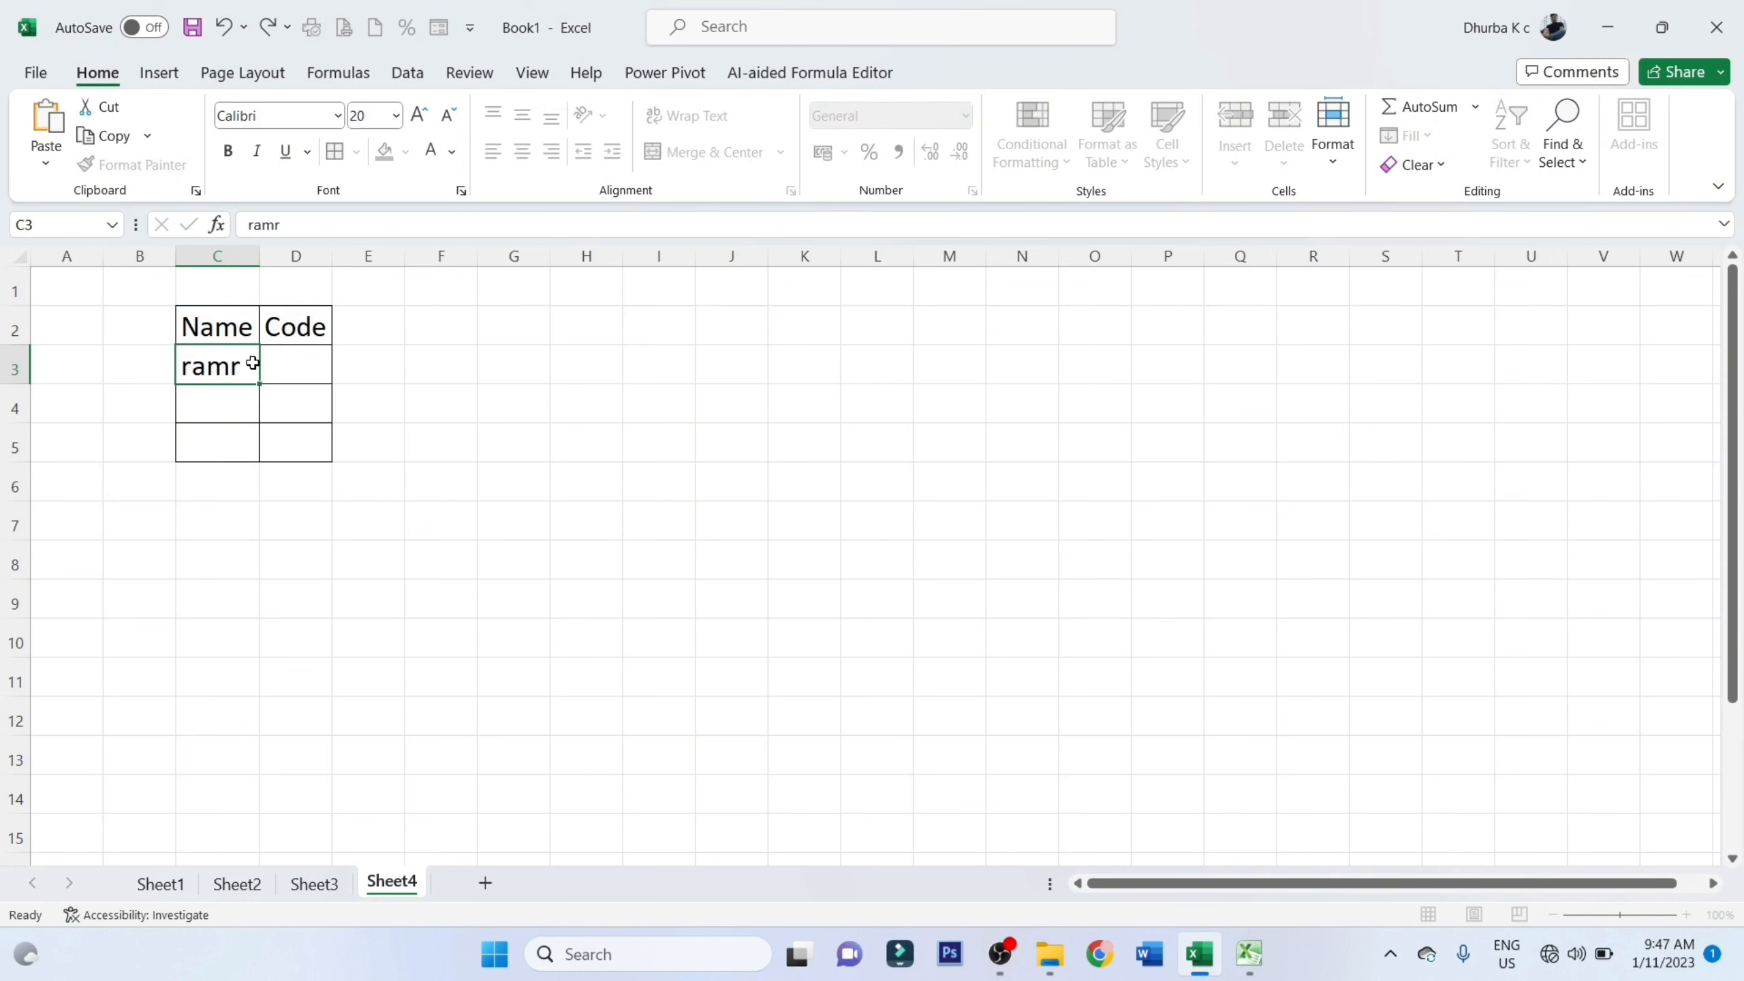
key(Tab)
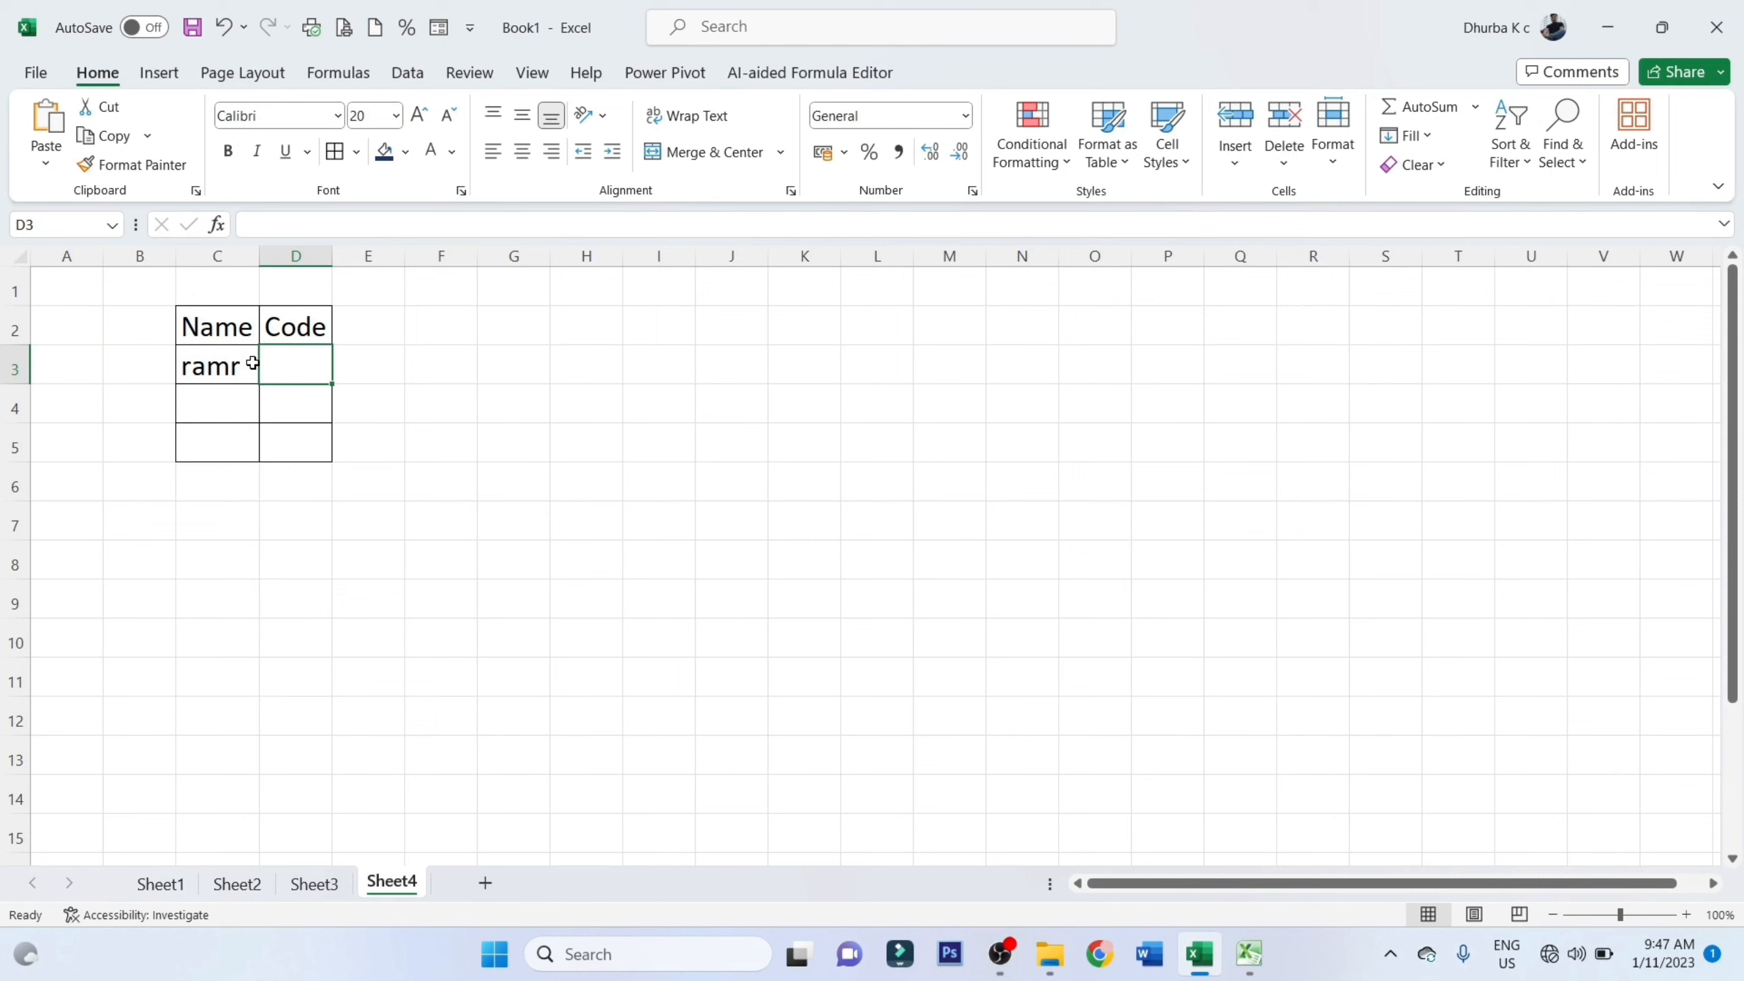
text(005)
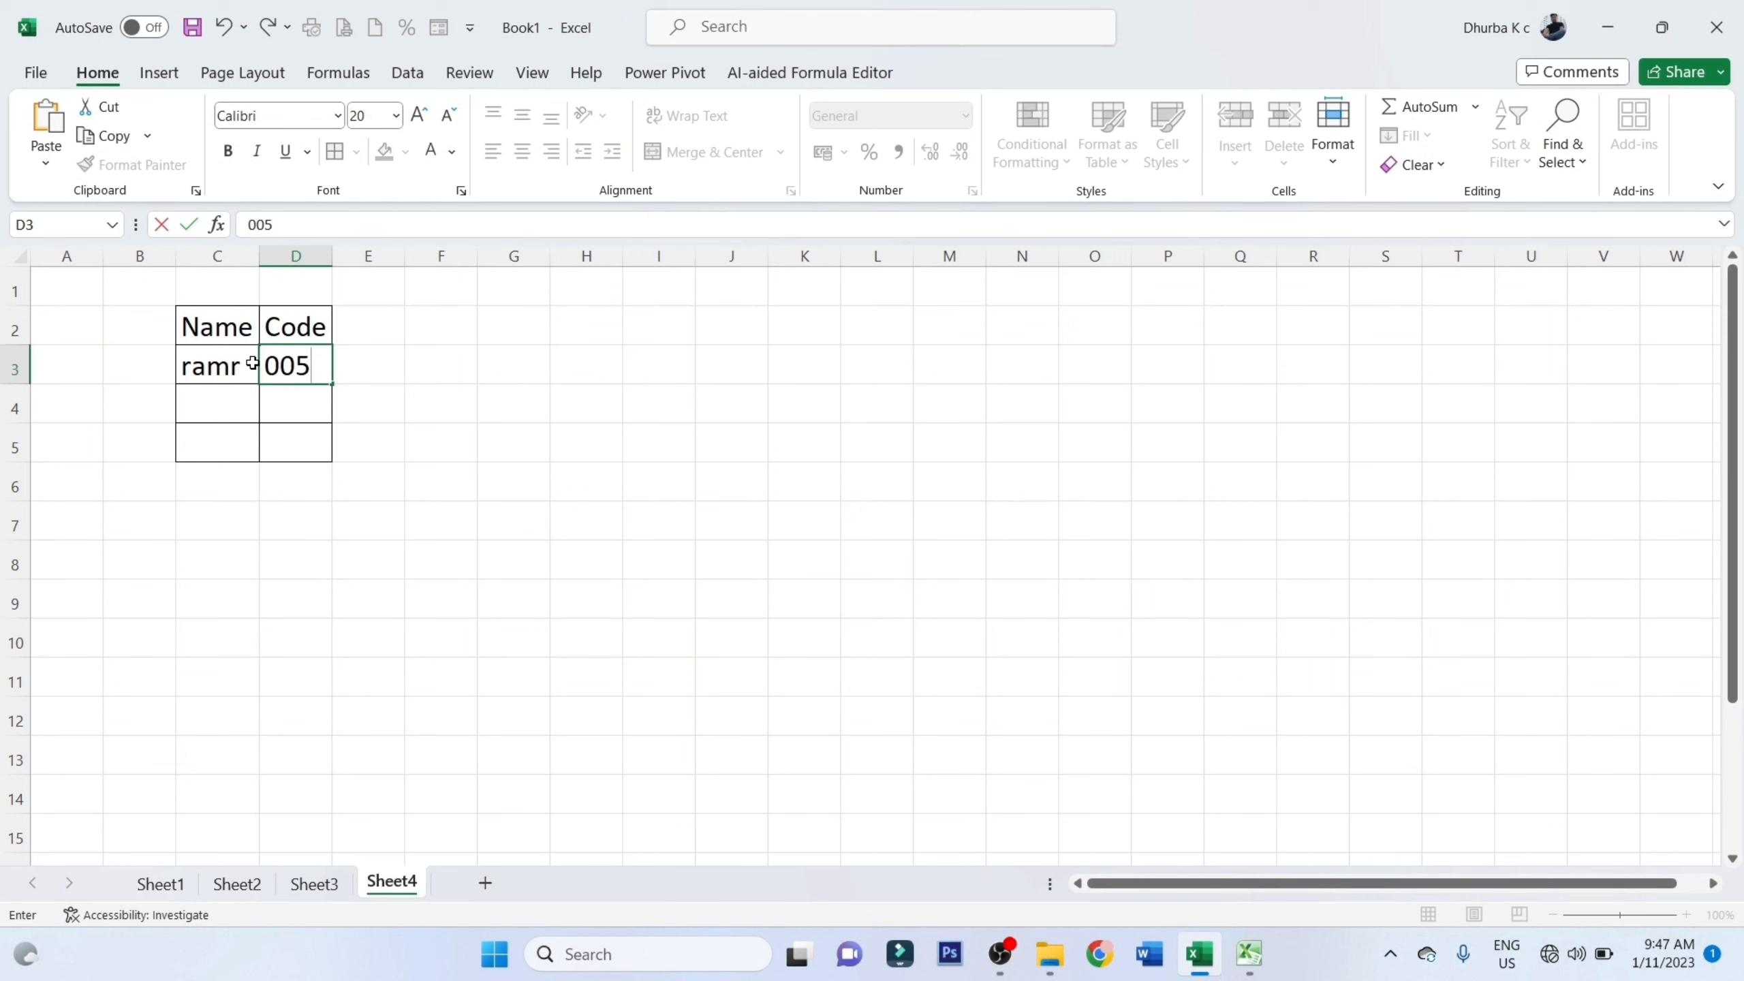
key(Return)
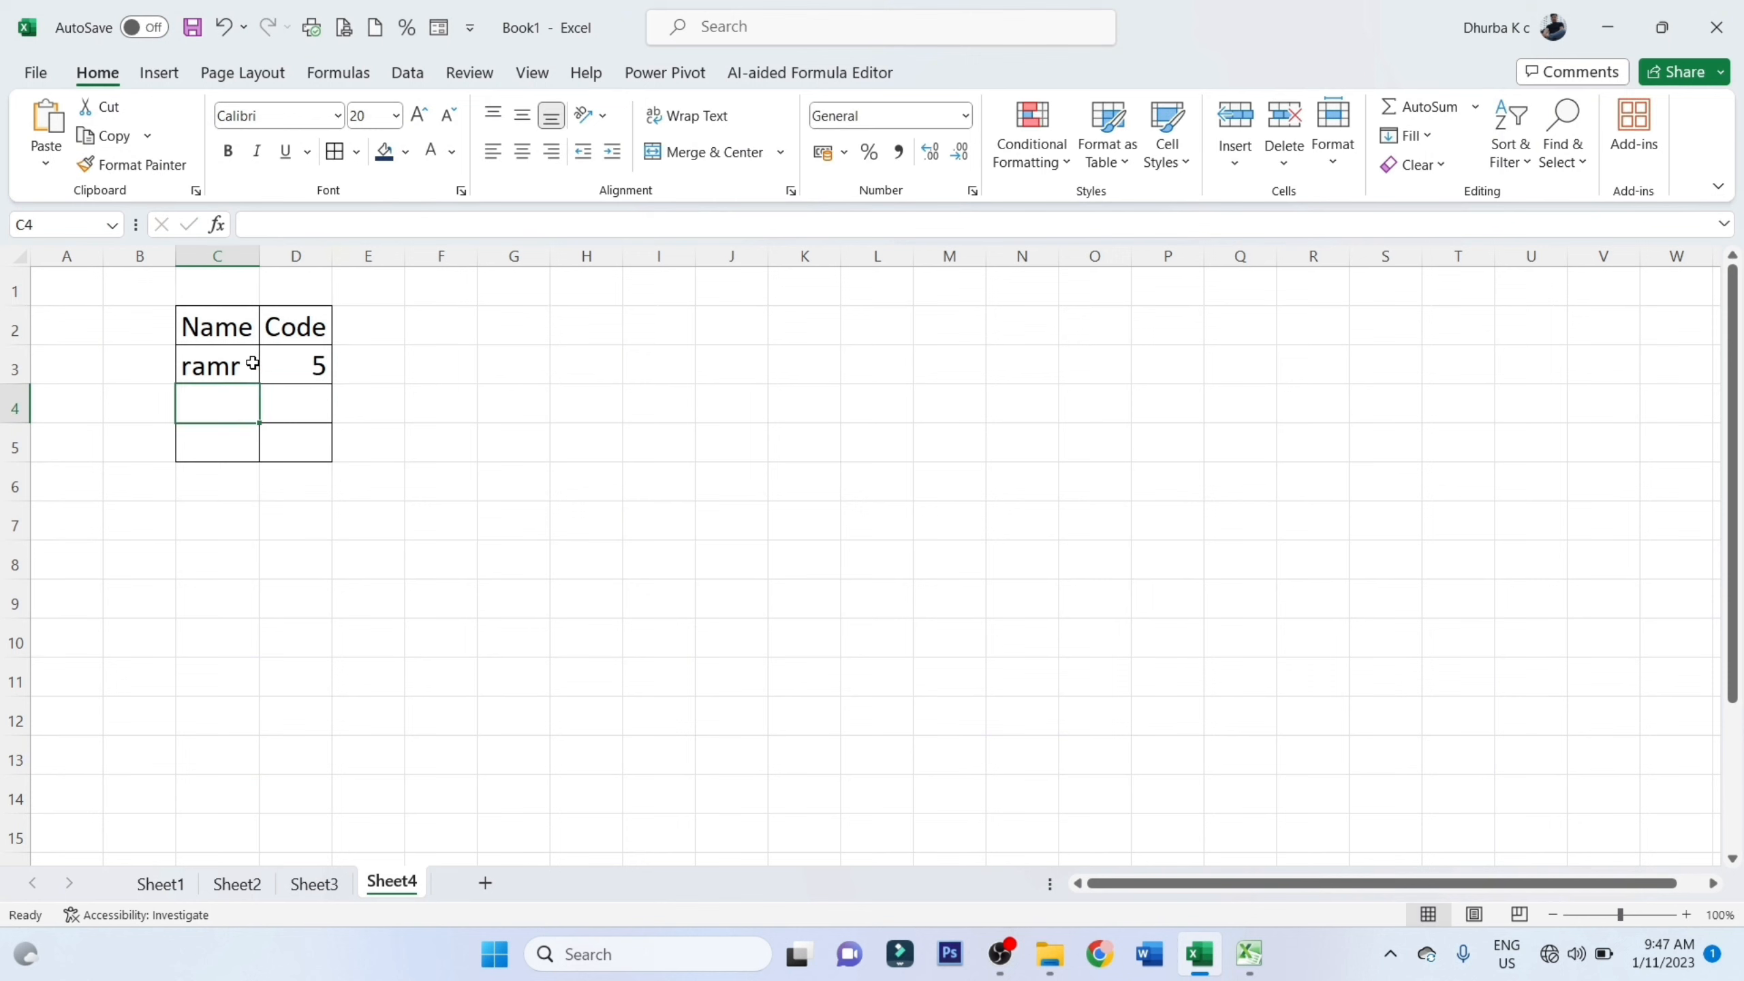
Format the Code cells D3:D5 with the Text number category
click(317, 362)
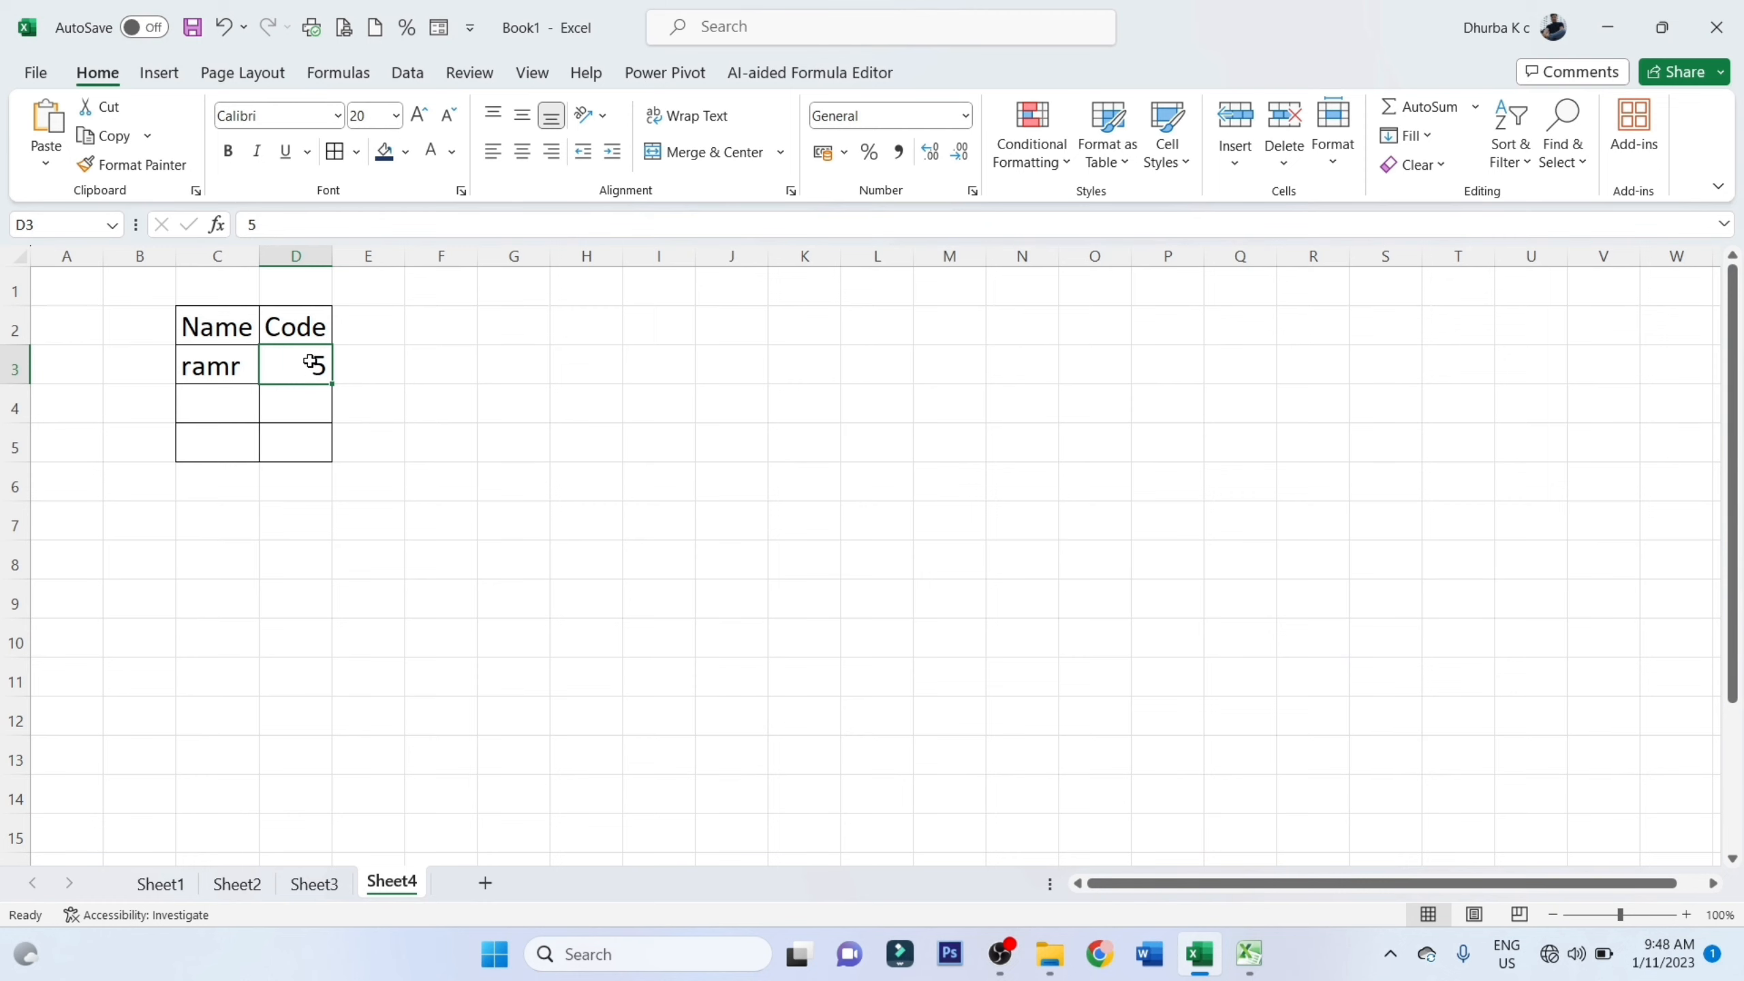
drag(311, 363, 302, 448)
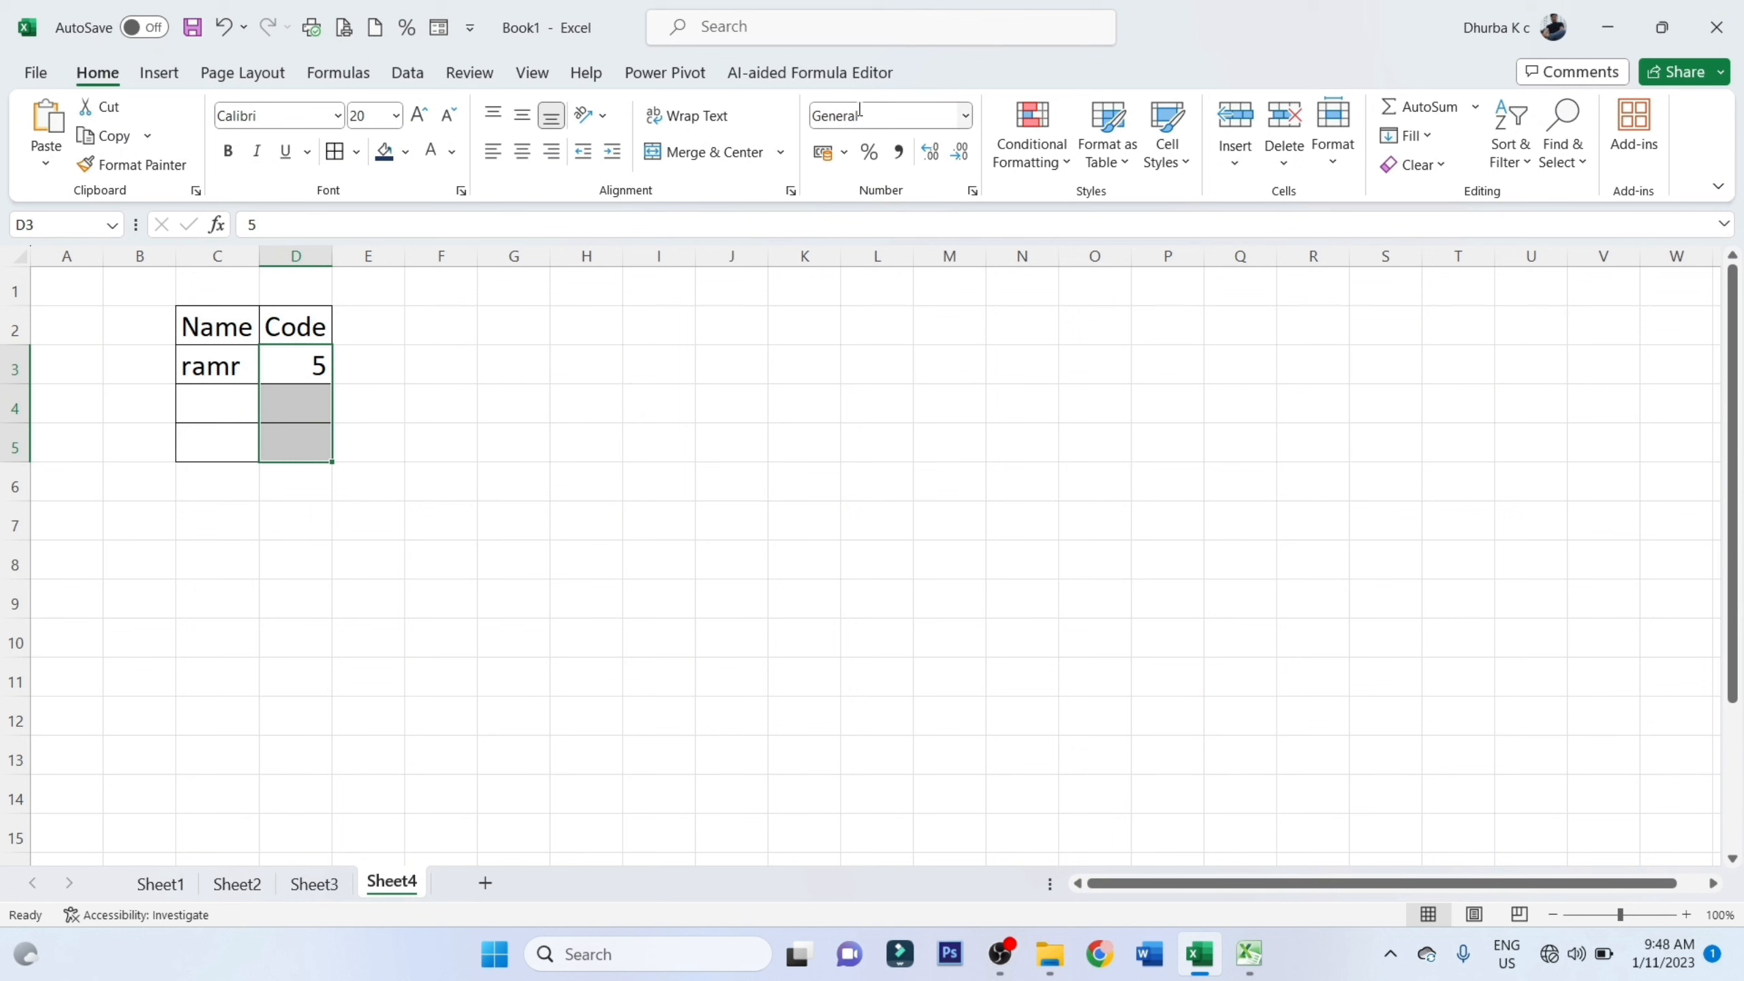
click(936, 114)
click(964, 115)
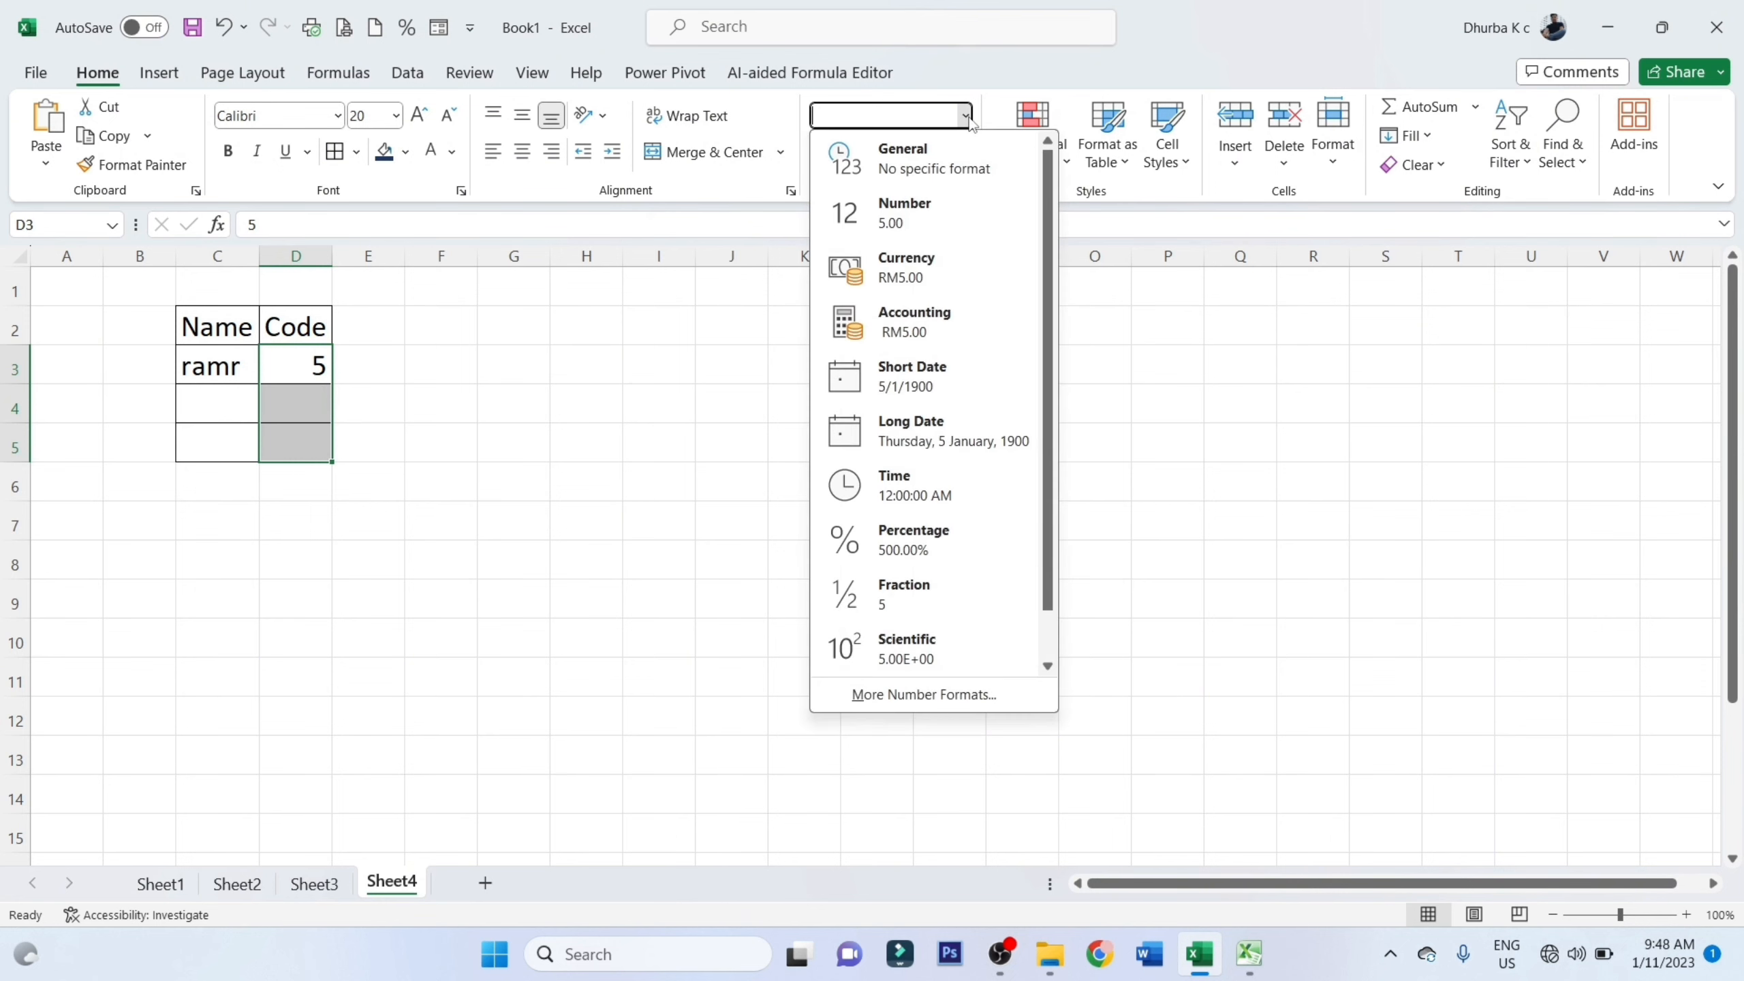
click(887, 696)
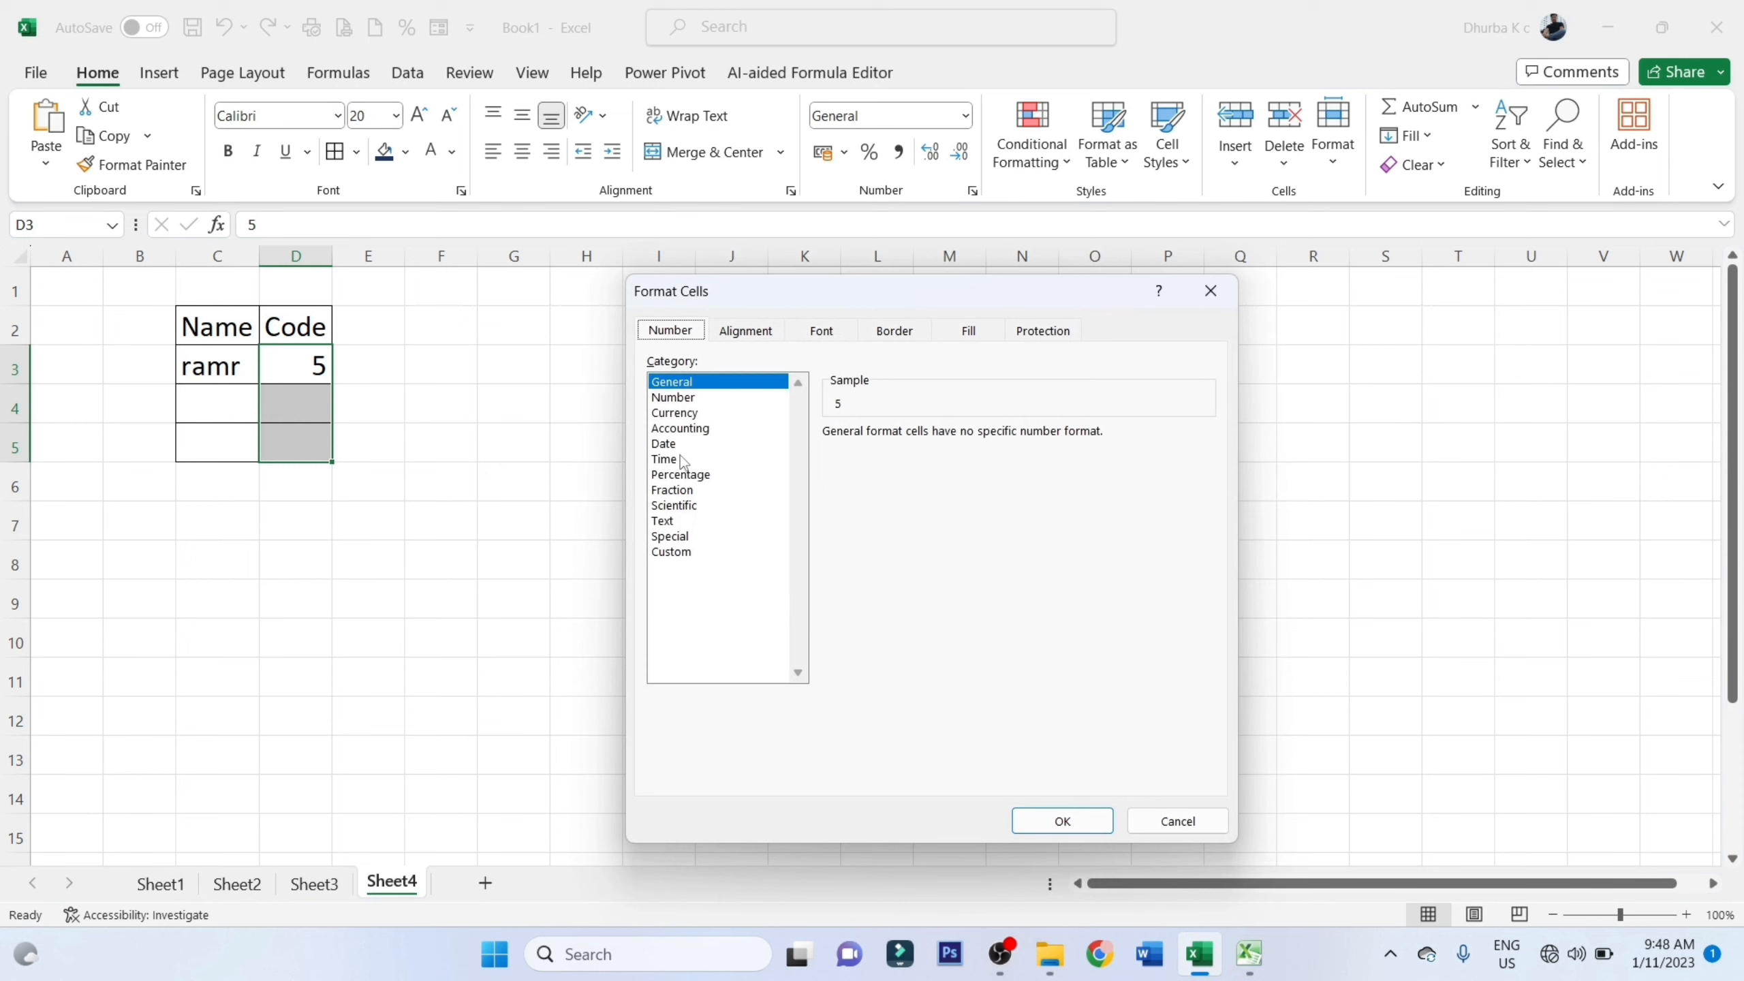
click(670, 522)
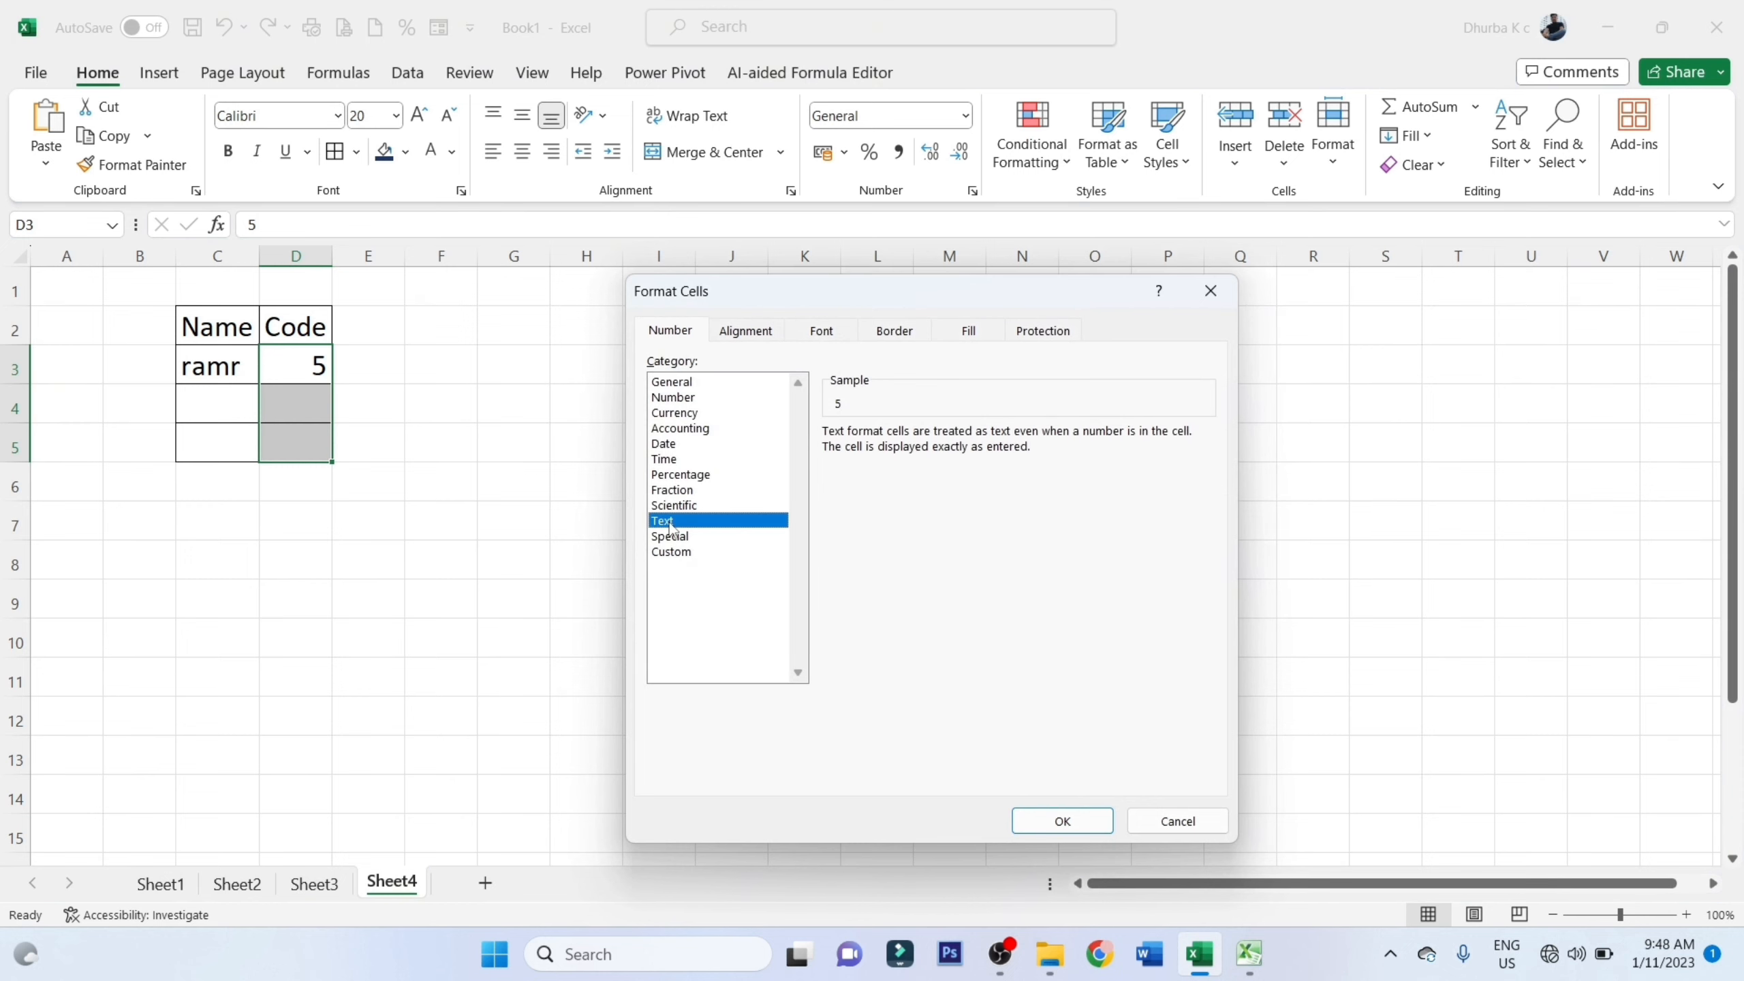
click(1062, 822)
Enter the codes 005, 002 and 009 in cells D3, D4 and D5
click(309, 370)
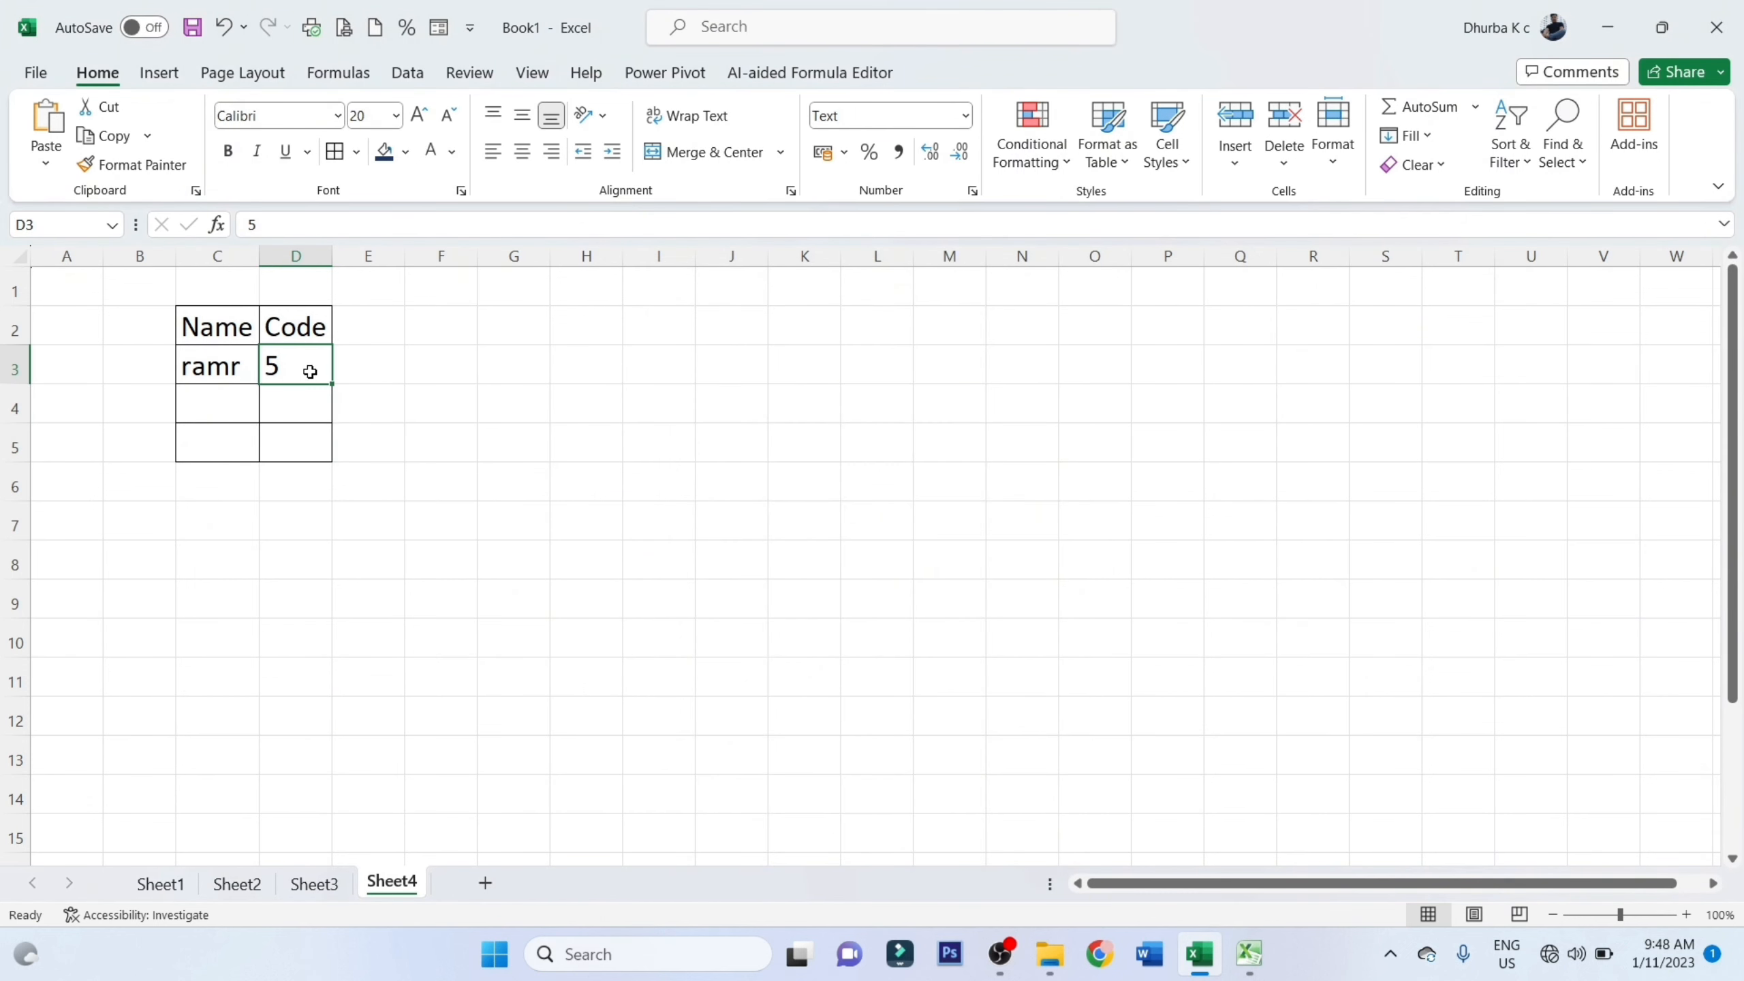
text(005)
key(Return)
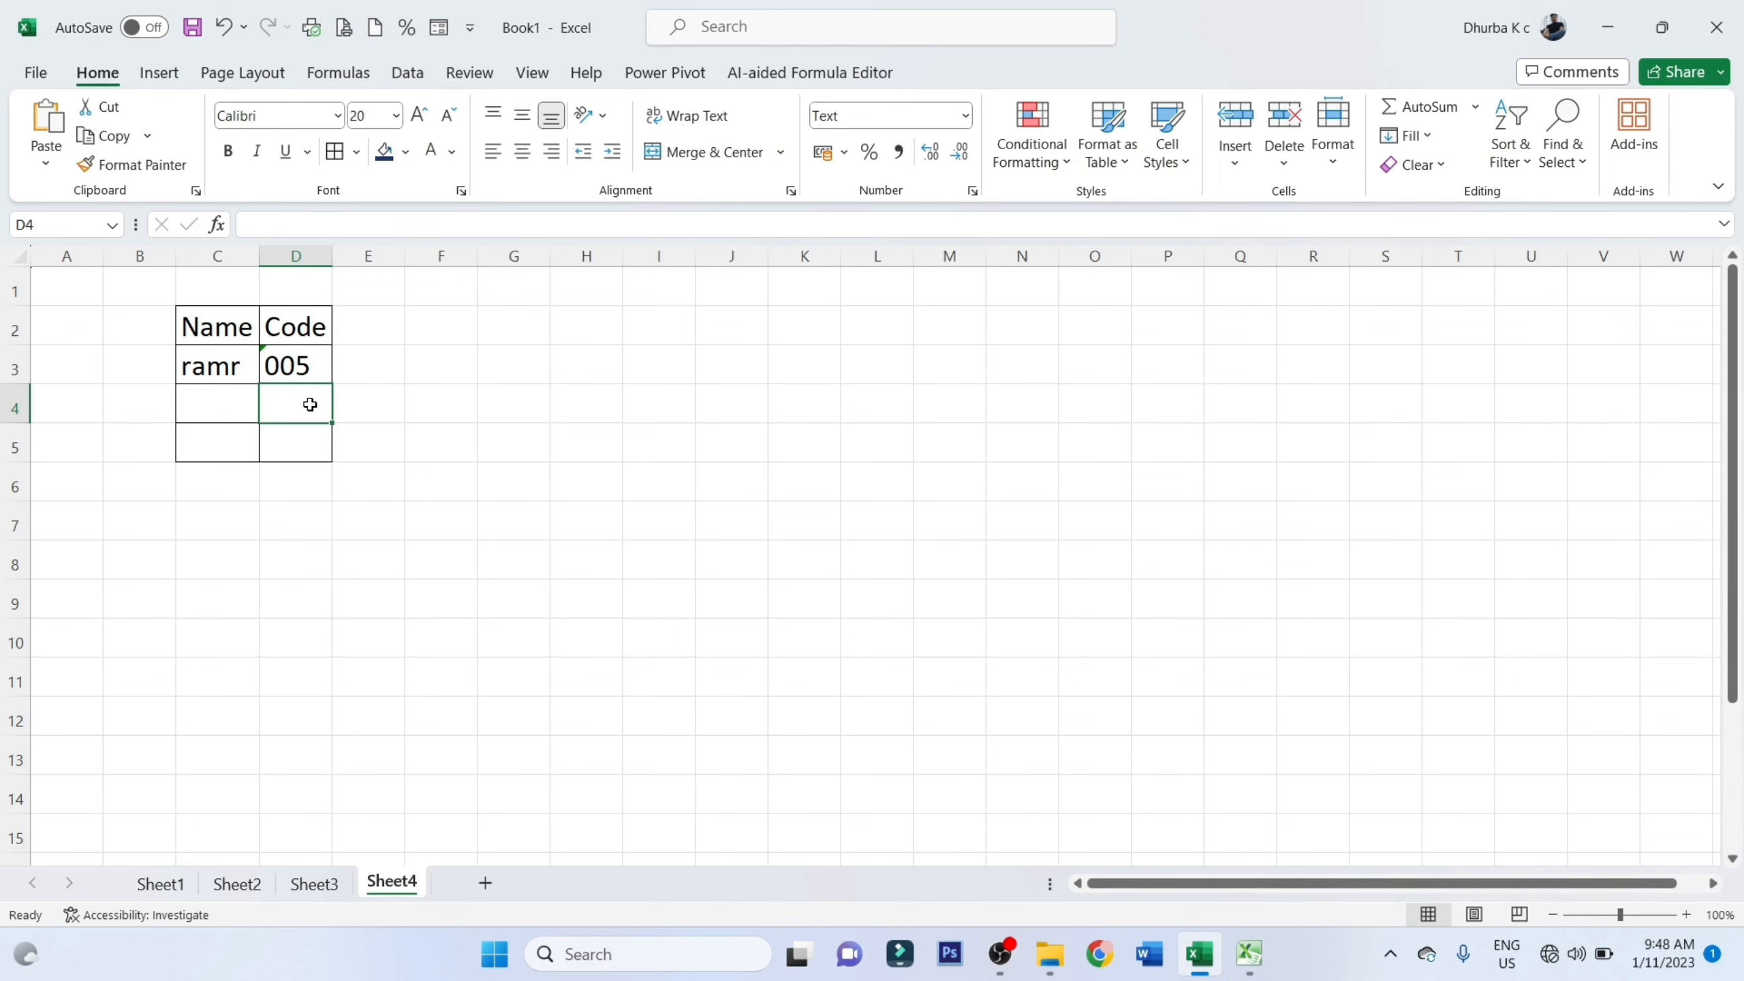
text(002)
key(Return)
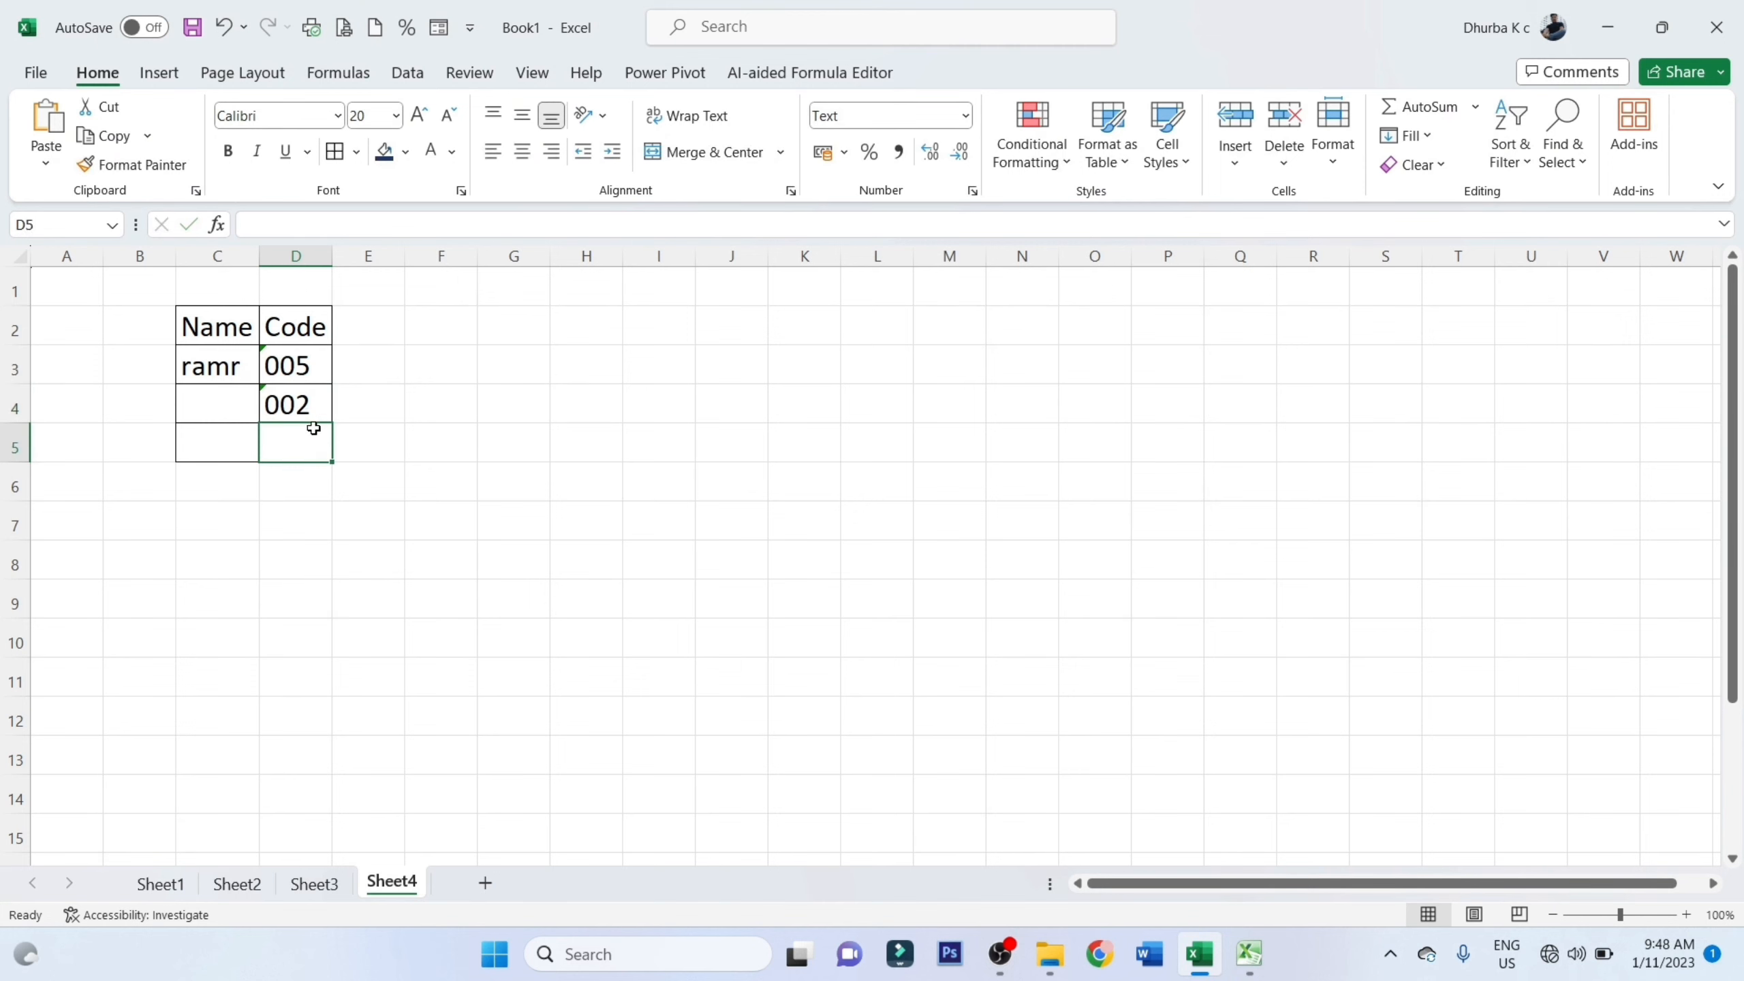
text(009)
key(Return)
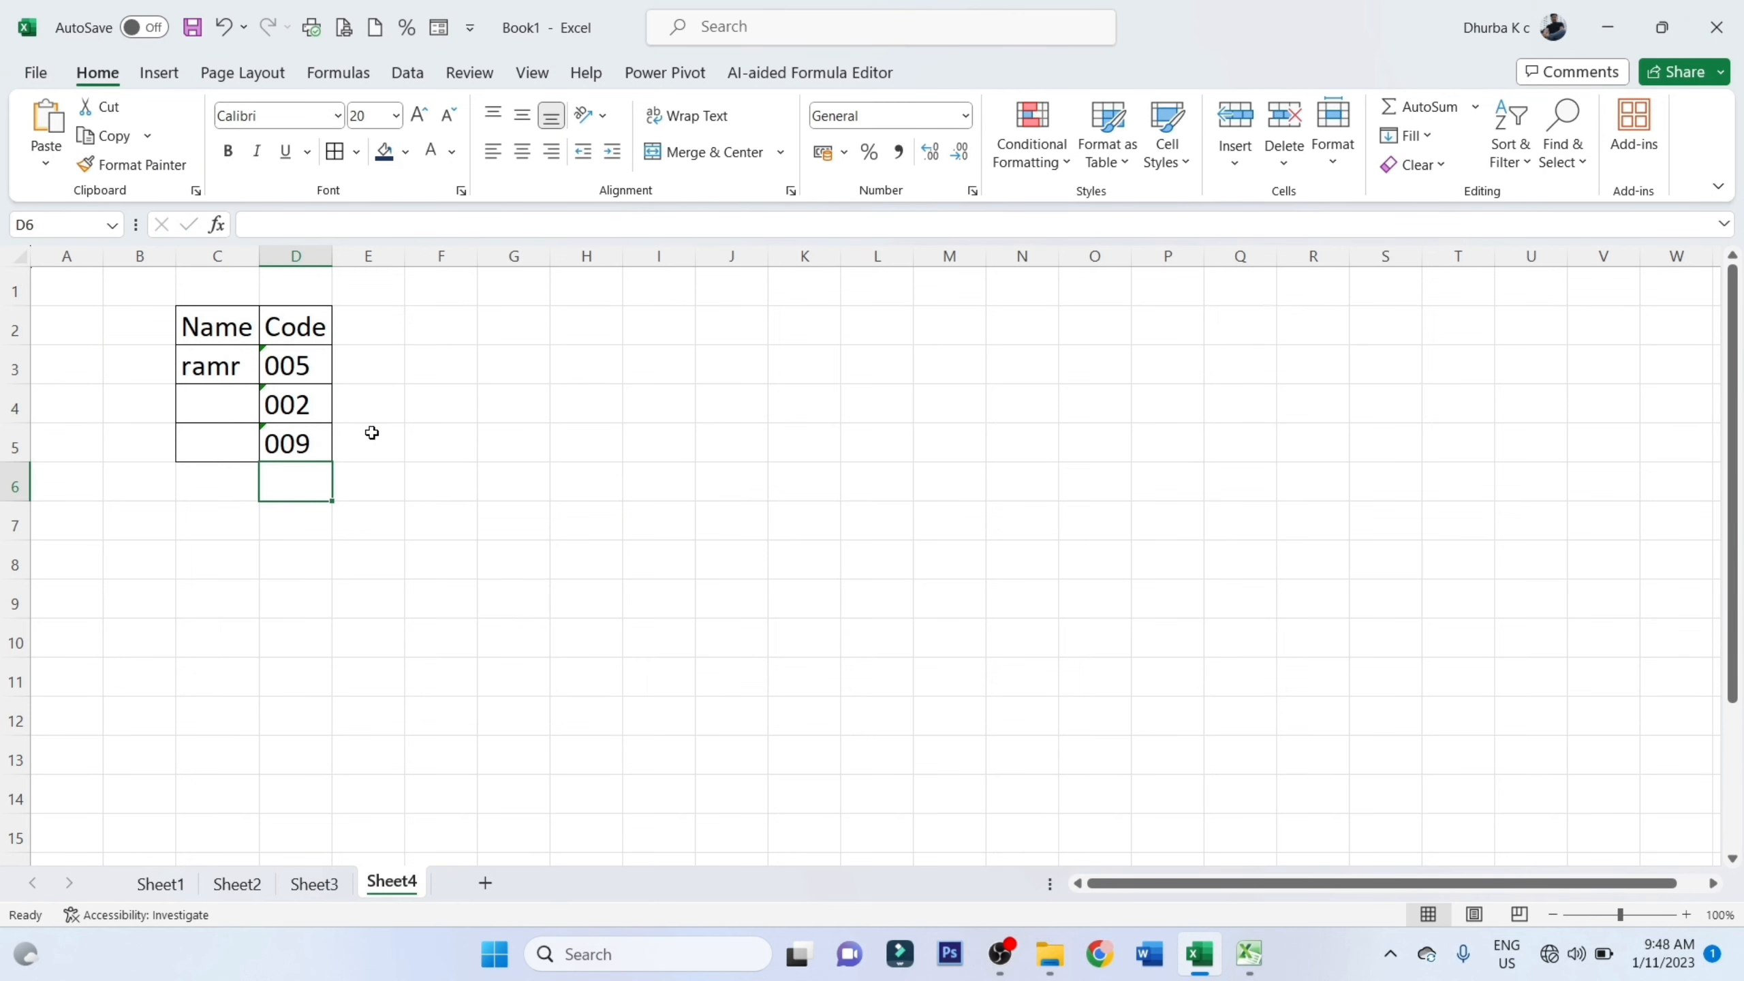
Undo the three code entries and the Text formatting of D3:D5
key(ctrl+z)
key(ctrl+z)
key(ctrl+z)
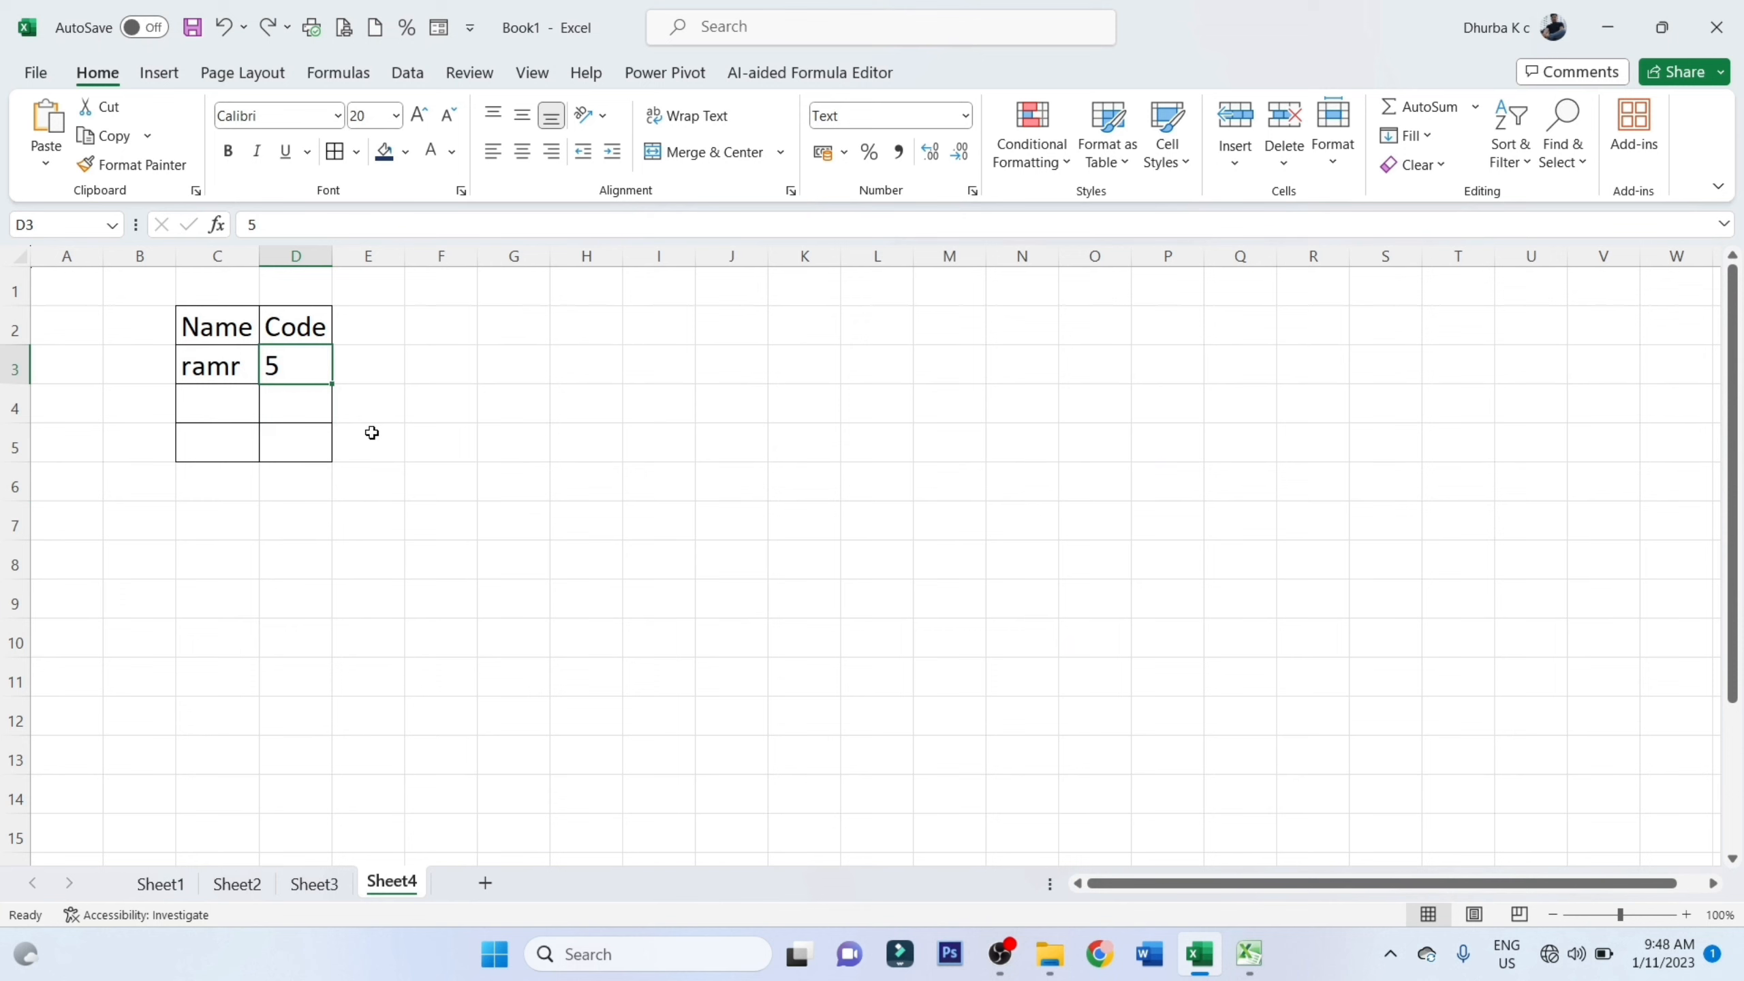
key(ctrl+z)
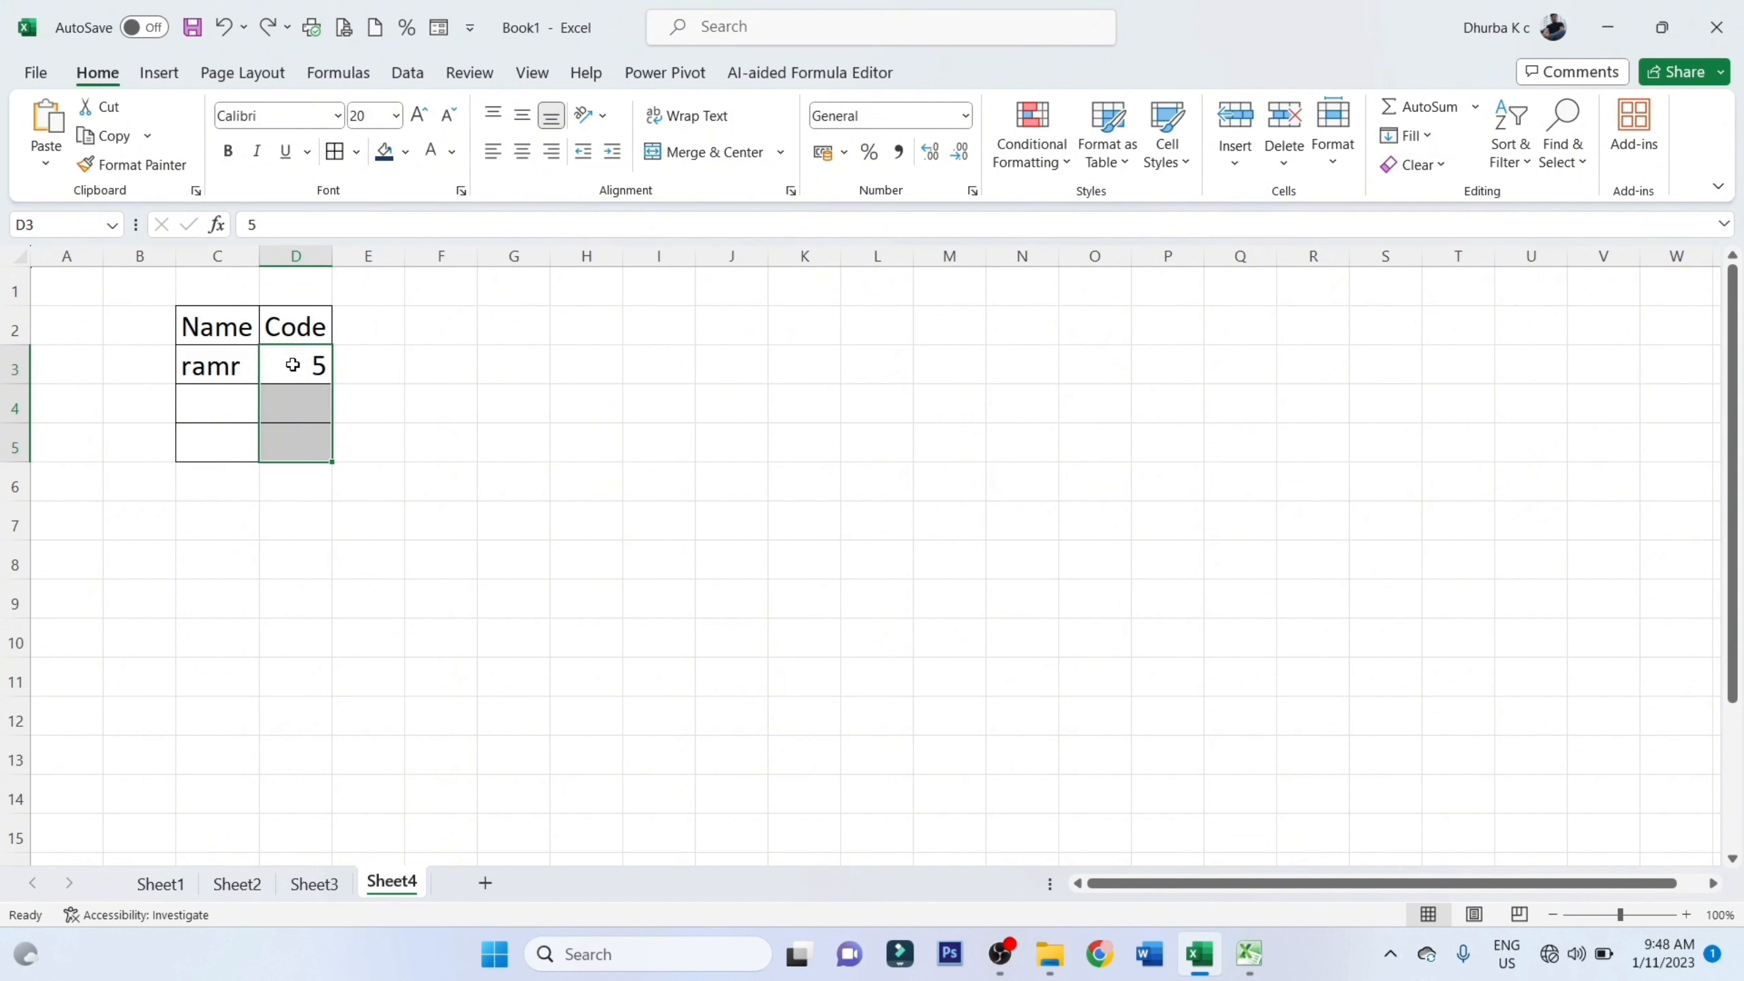
Enter the codes as text with a leading apostrophe: '005 in D3 and '008 in D4
text(')
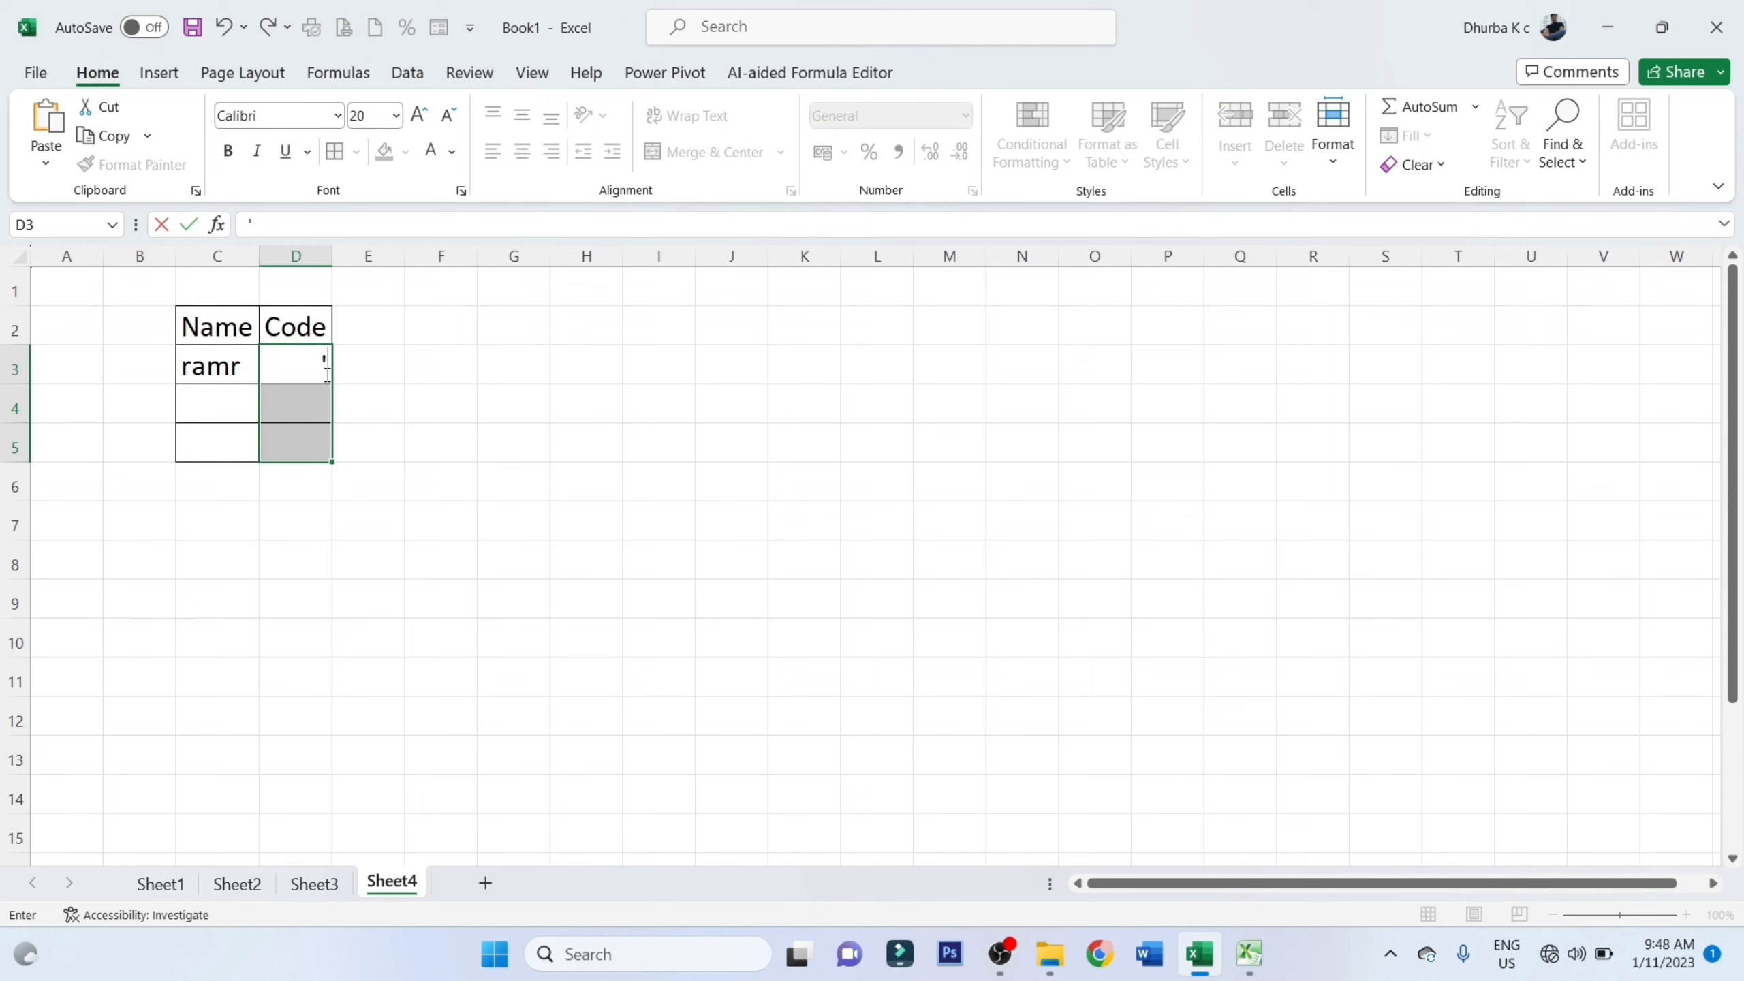
text(005)
key(Return)
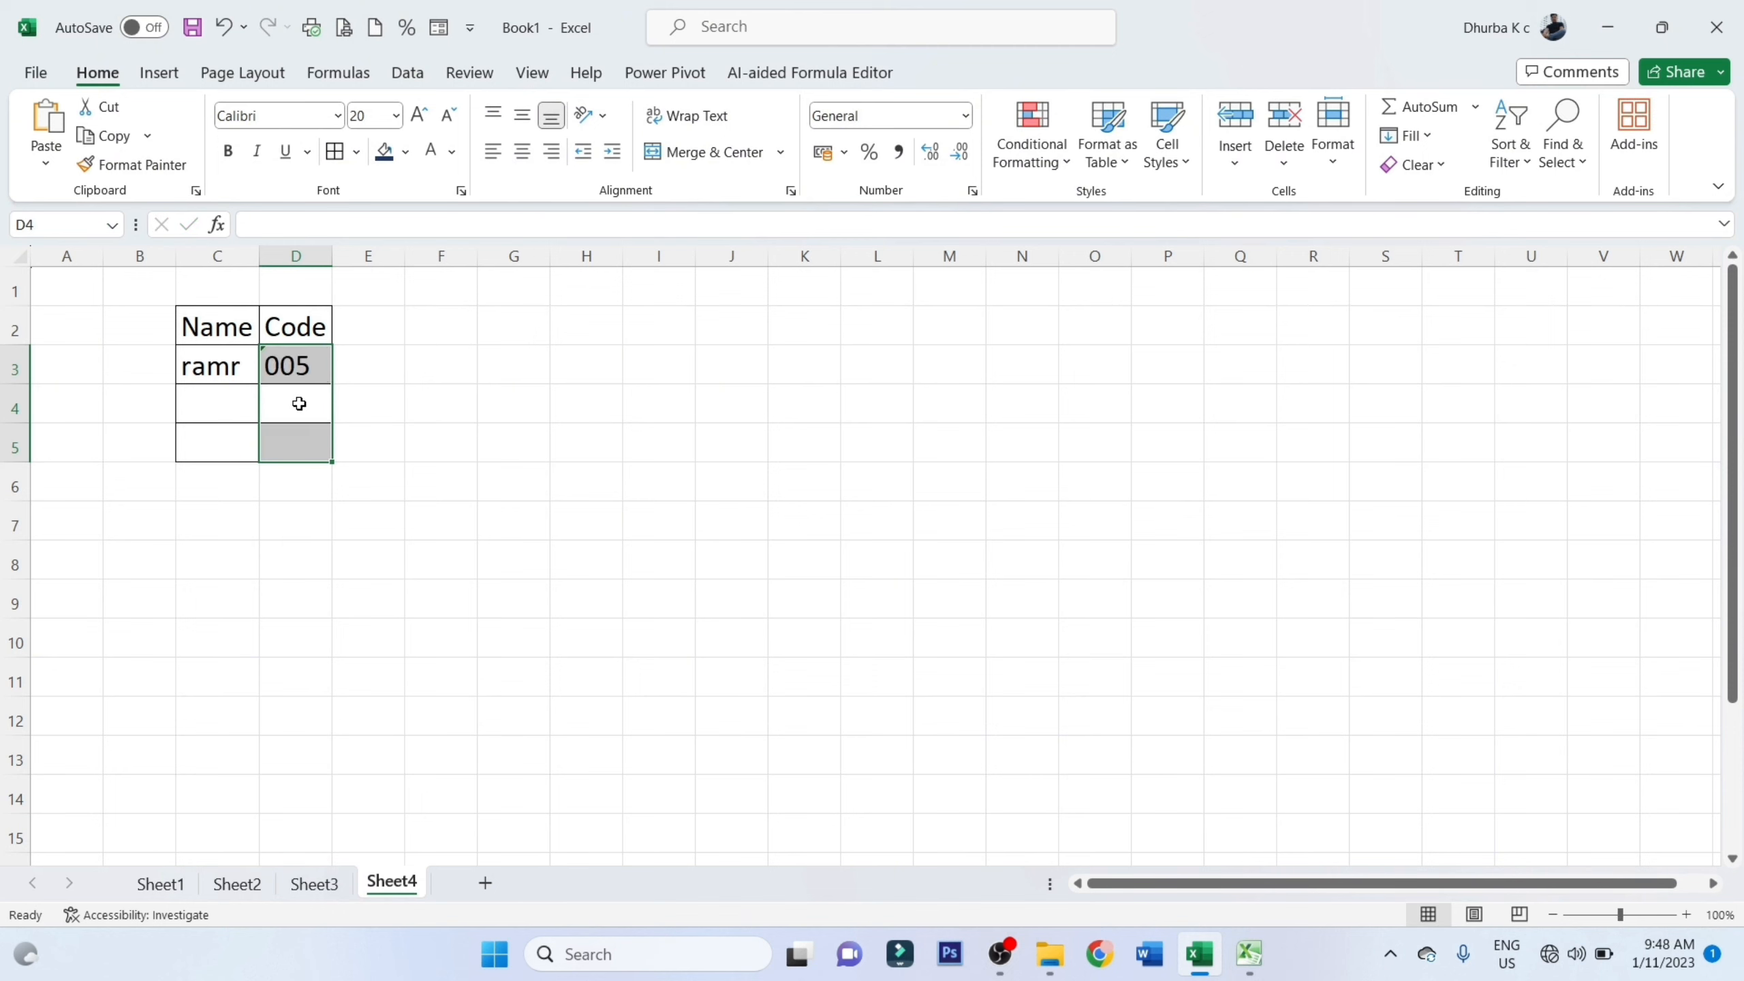
click(299, 404)
text('8)
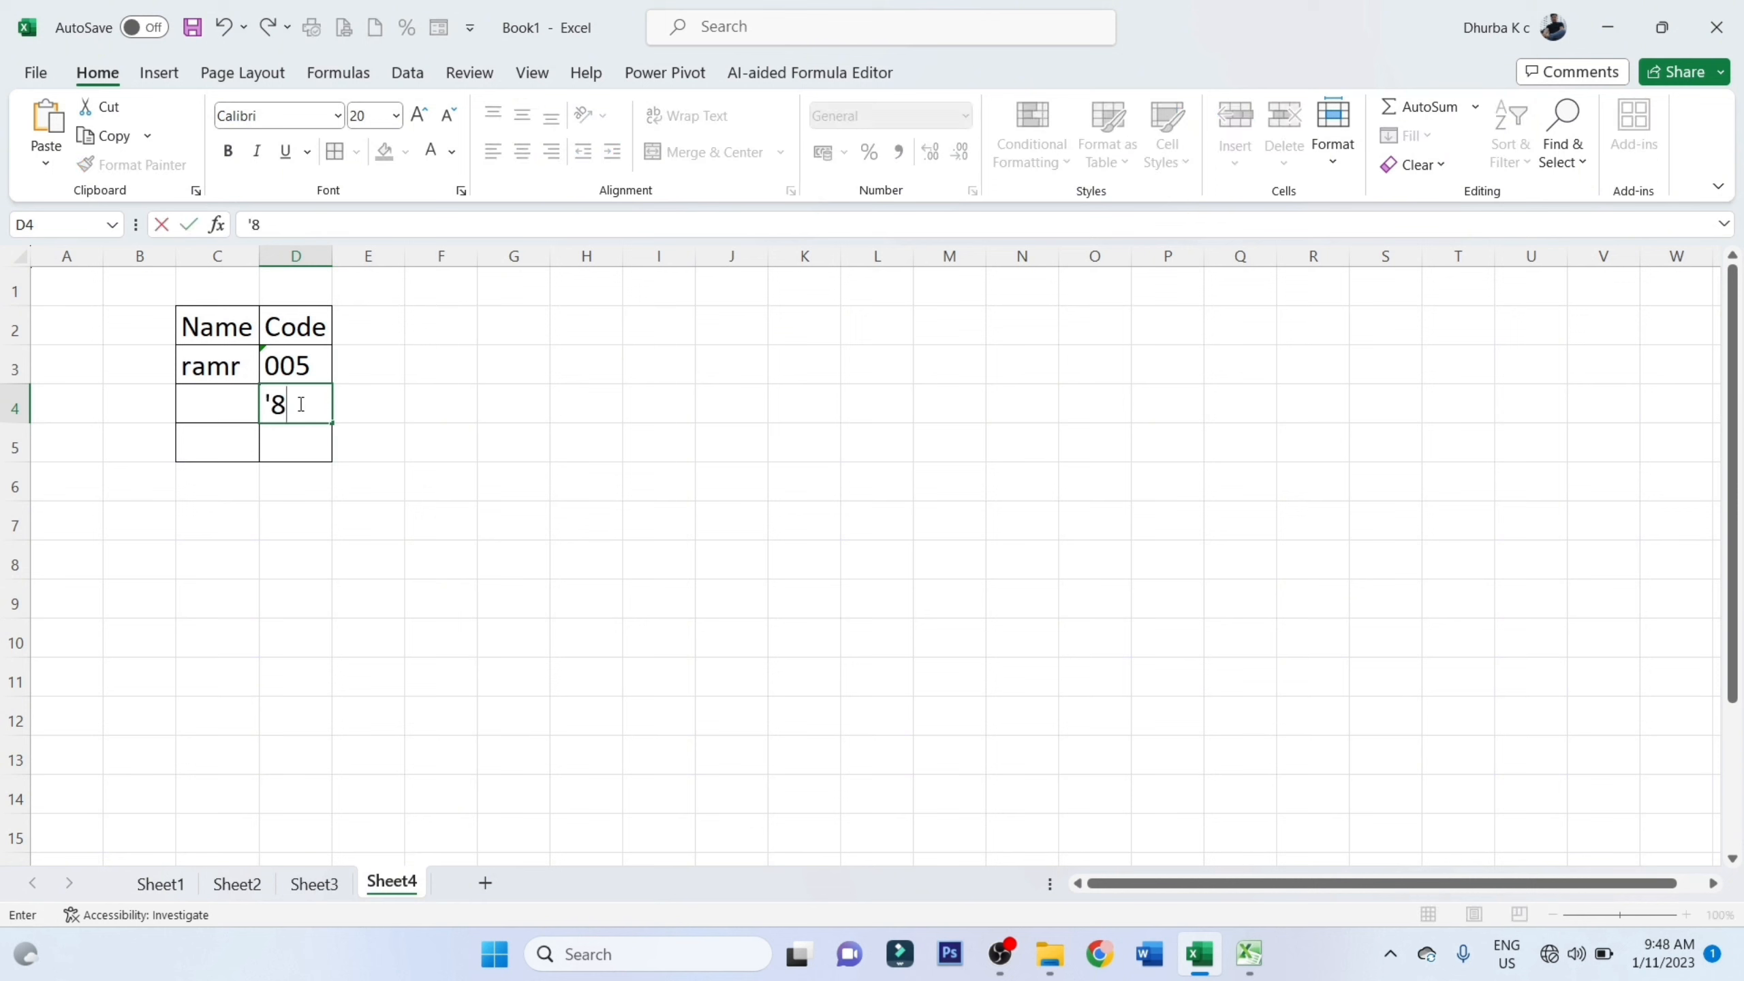
key(BackSpace)
text(008)
key(Return)
Enter the code '556 in cell D5 with a leading apostrophe
text(3)
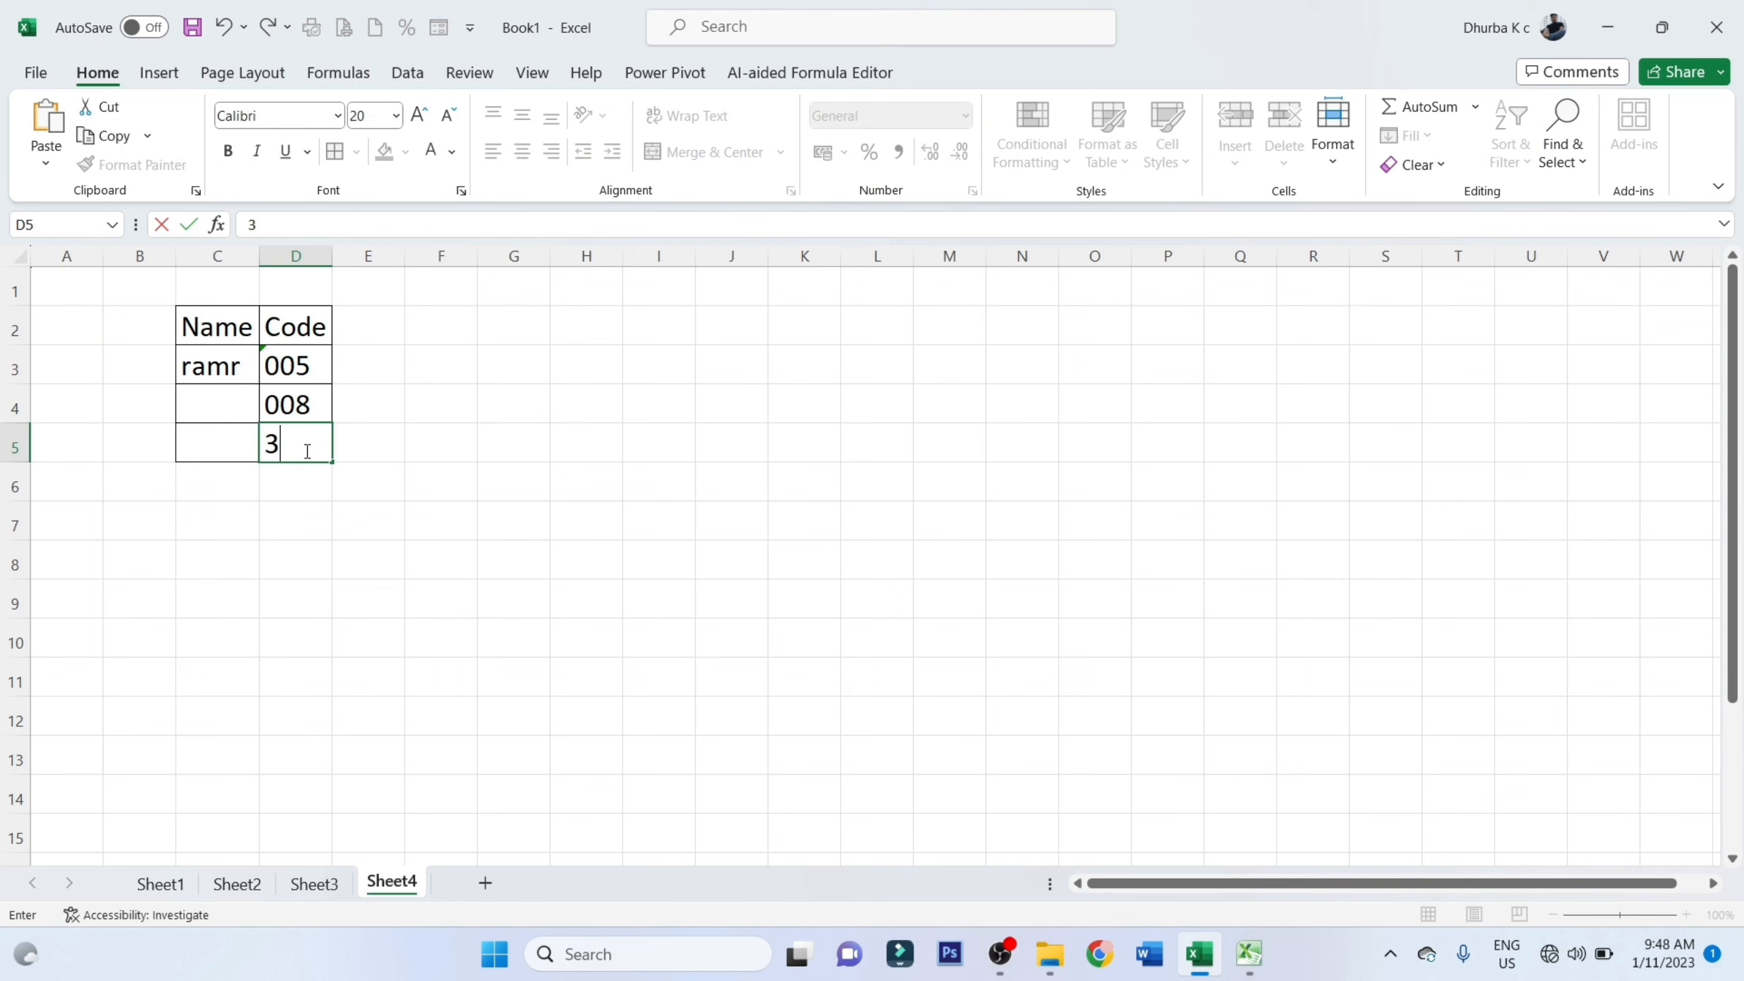
key(BackSpace)
text('556)
key(Return)
Correct the code in D5 to '056, keeping the leading apostrophe
click(306, 448)
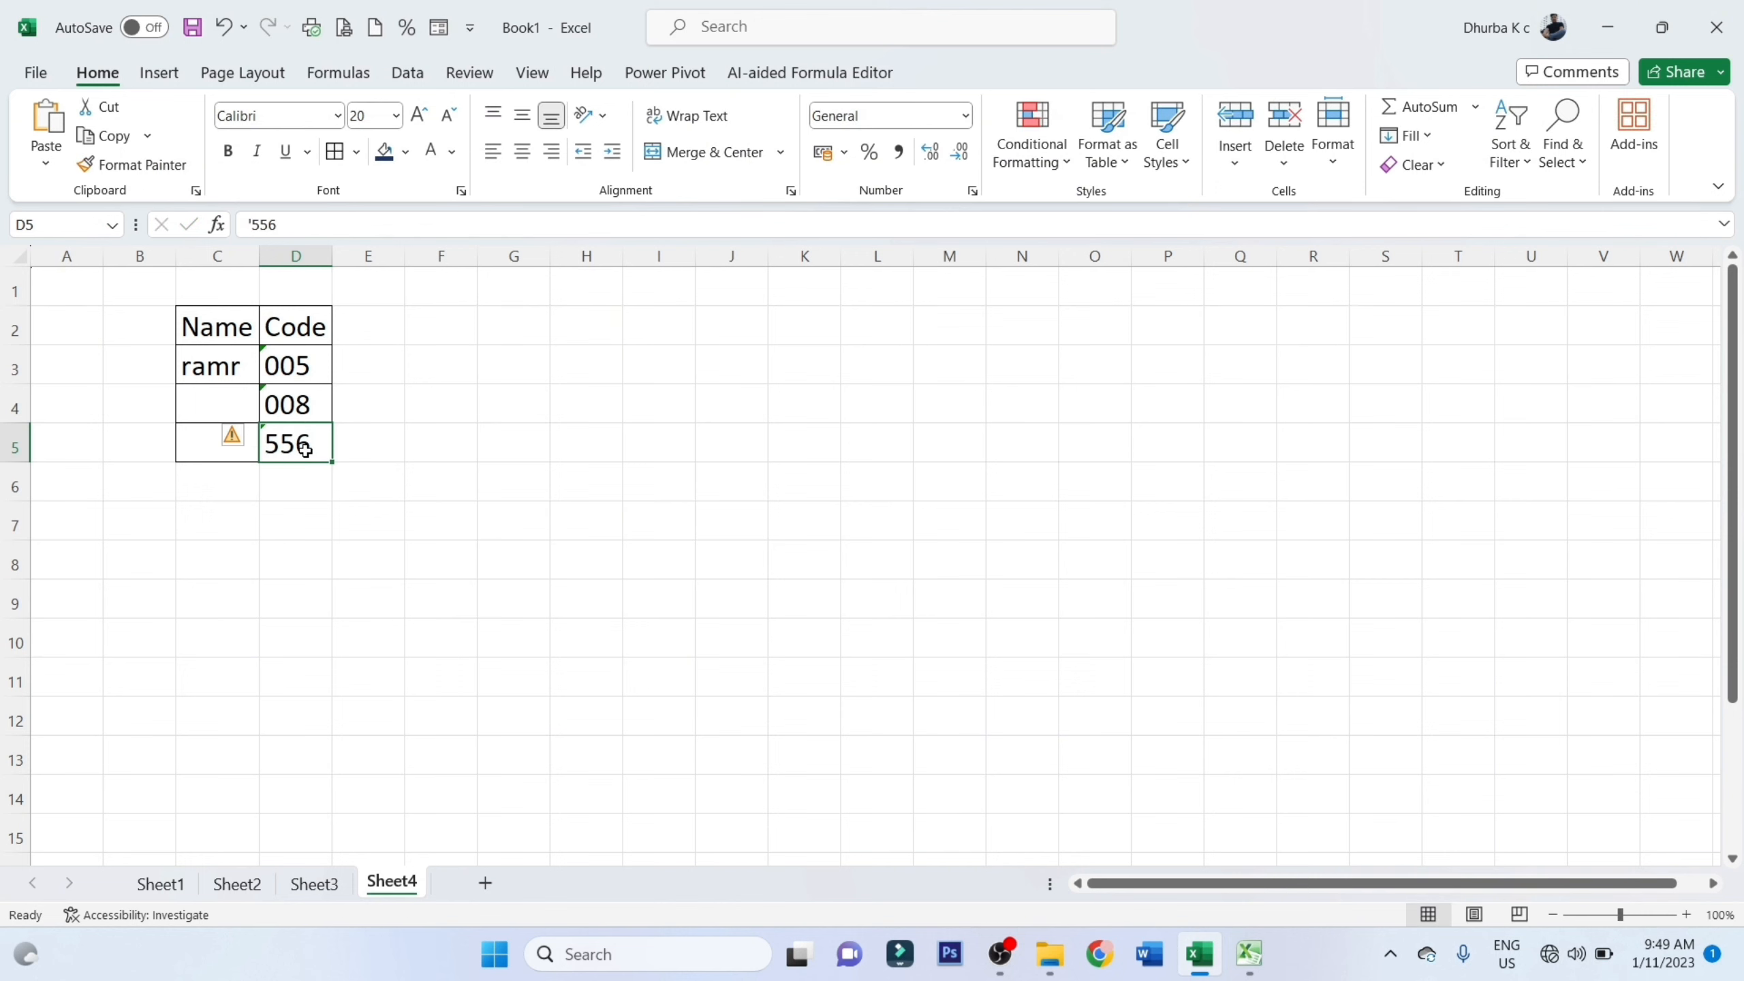
double_click(282, 448)
key(BackSpace)
text(2)
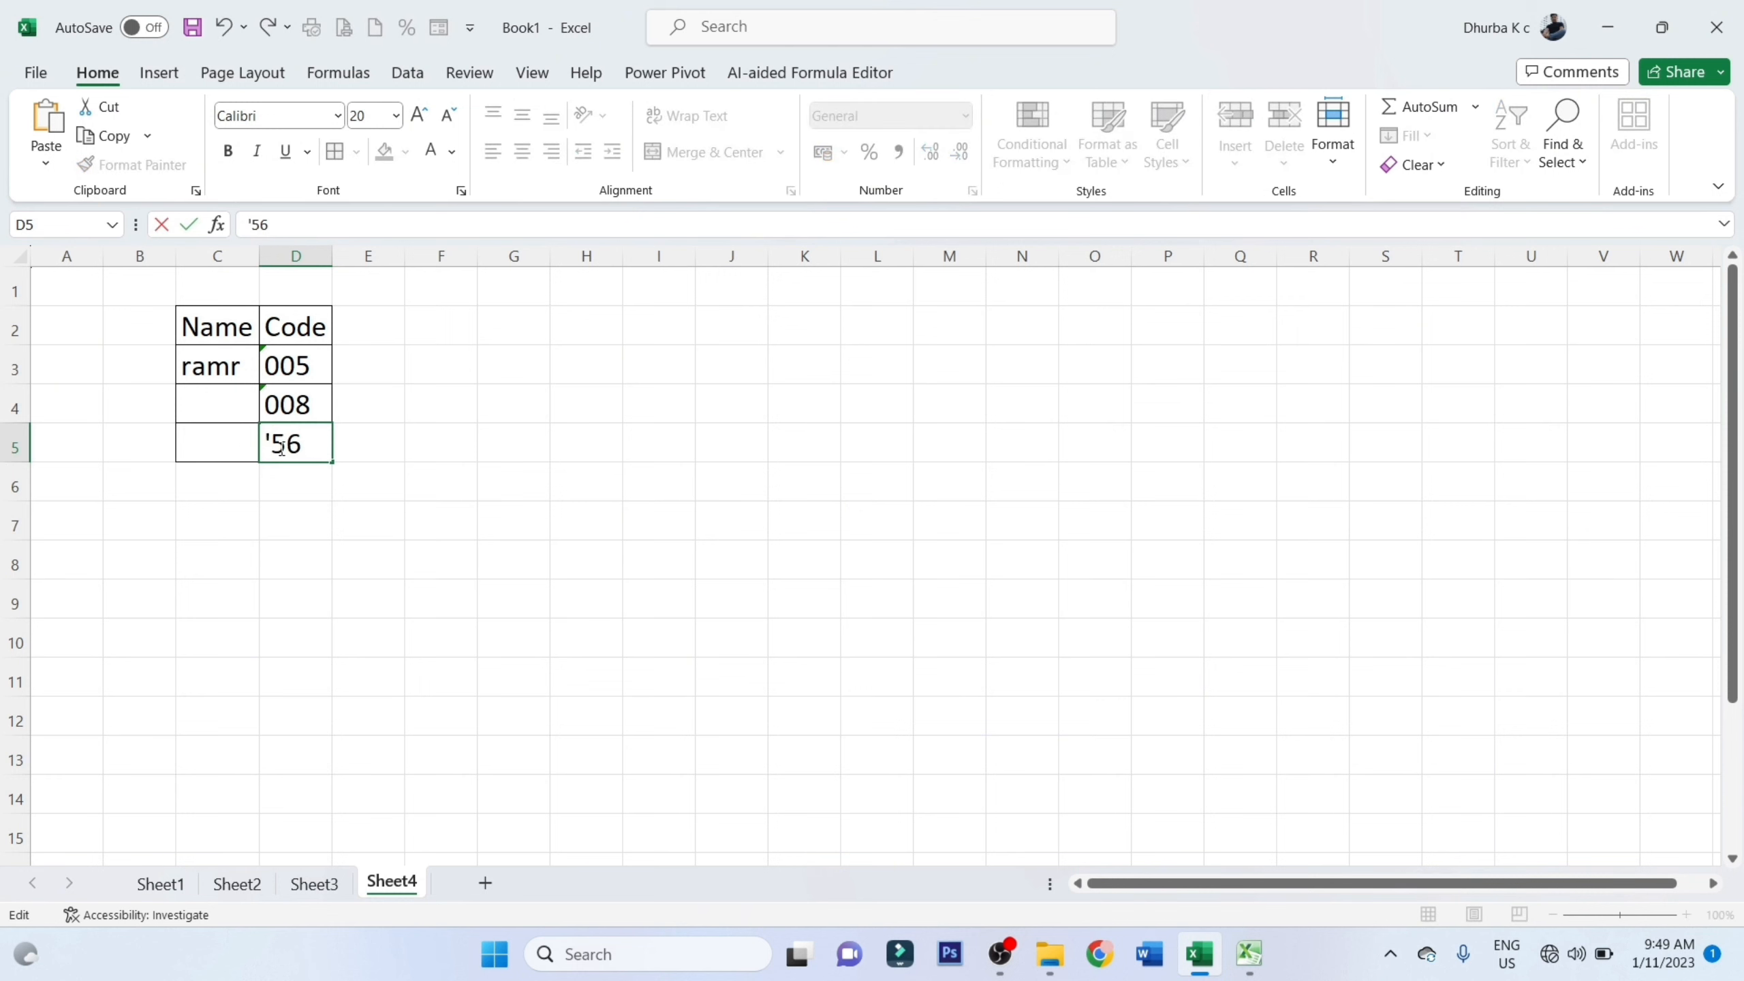
key(Return)
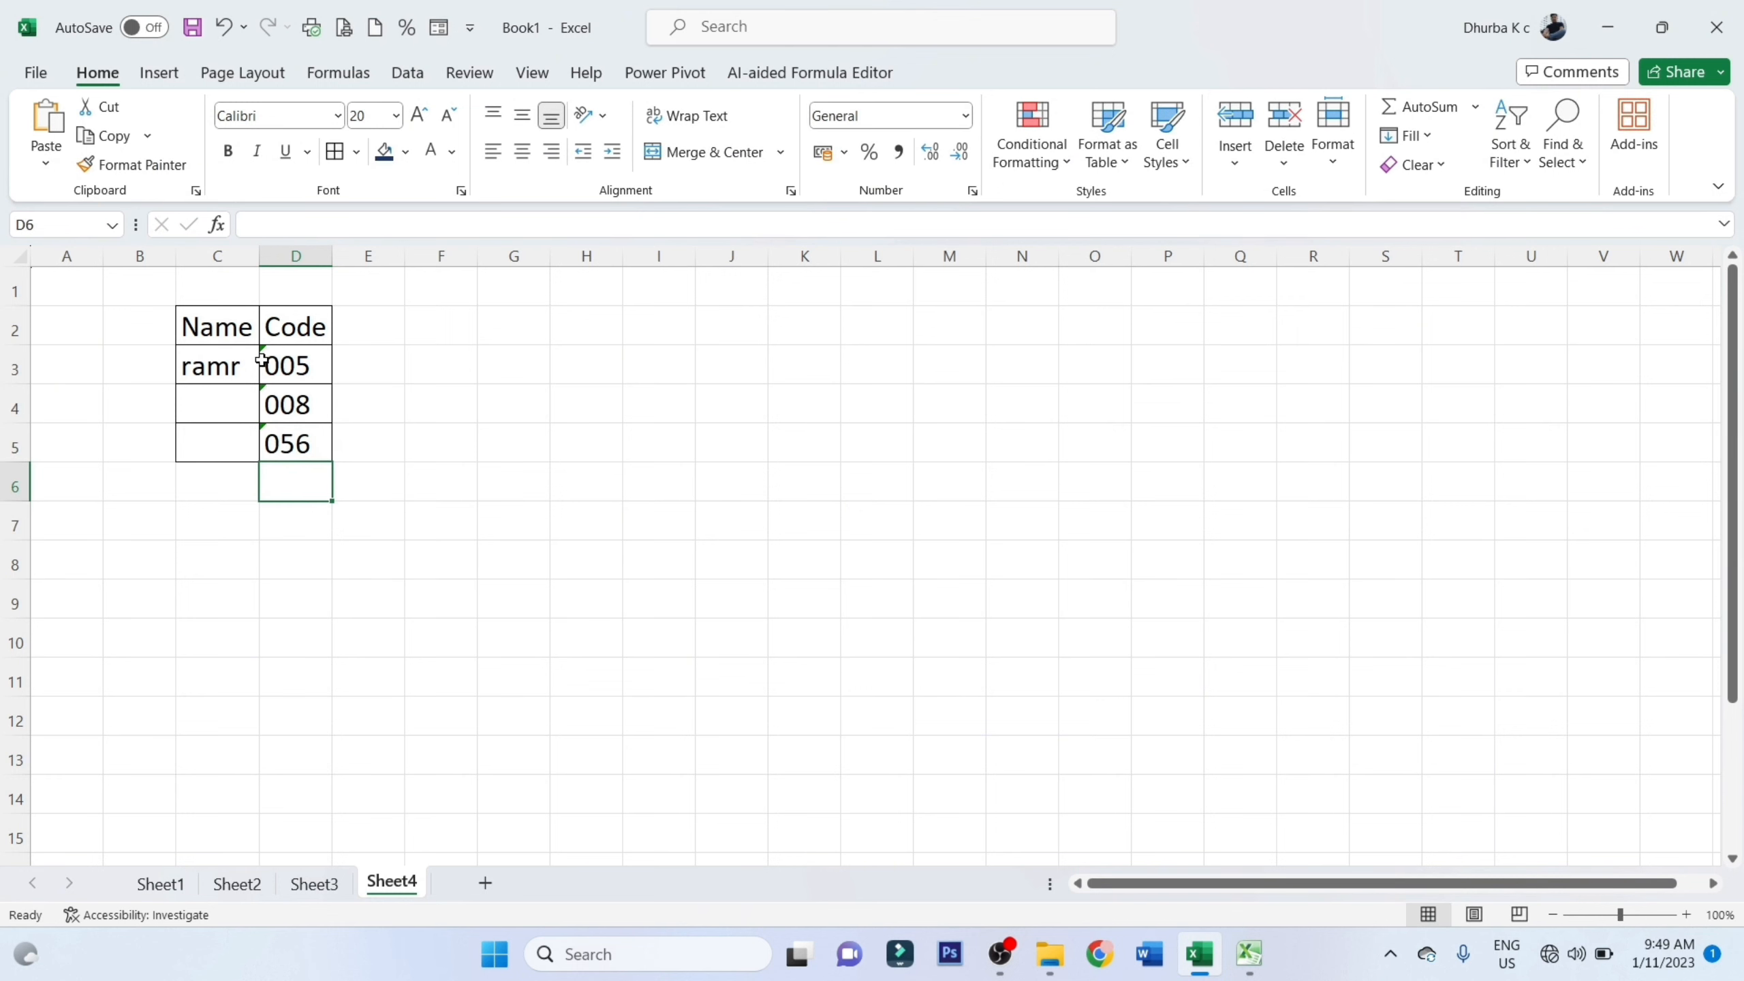
click(625, 382)
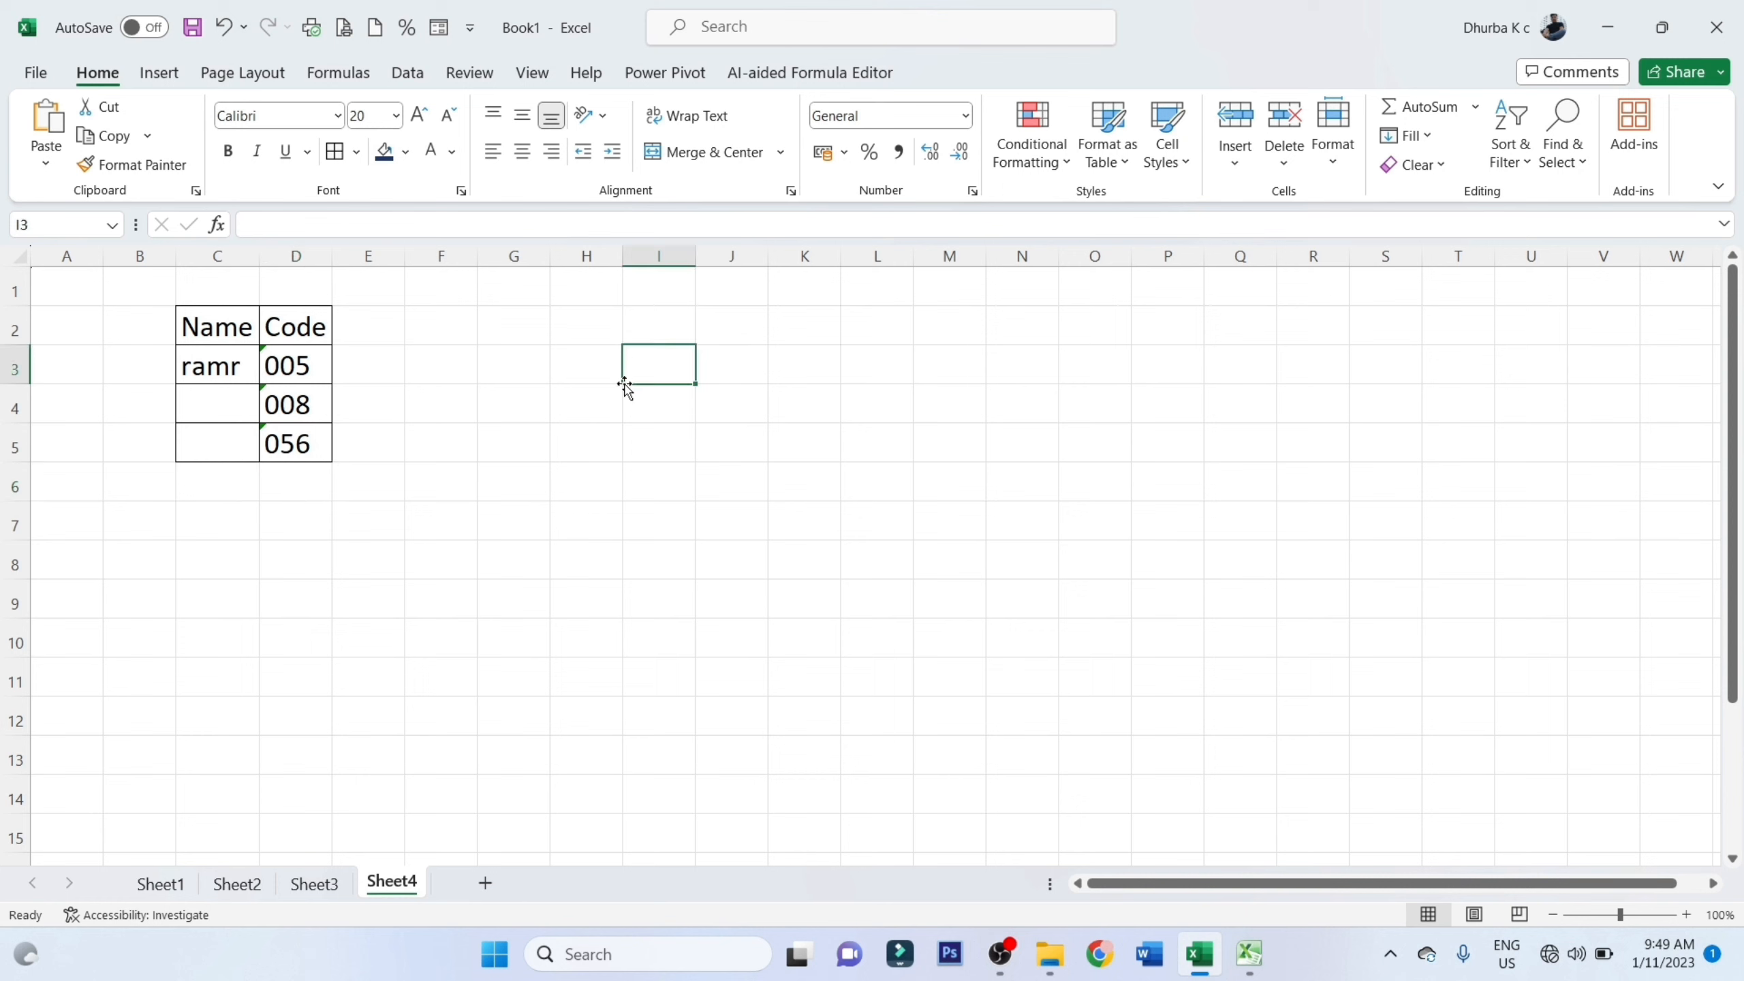
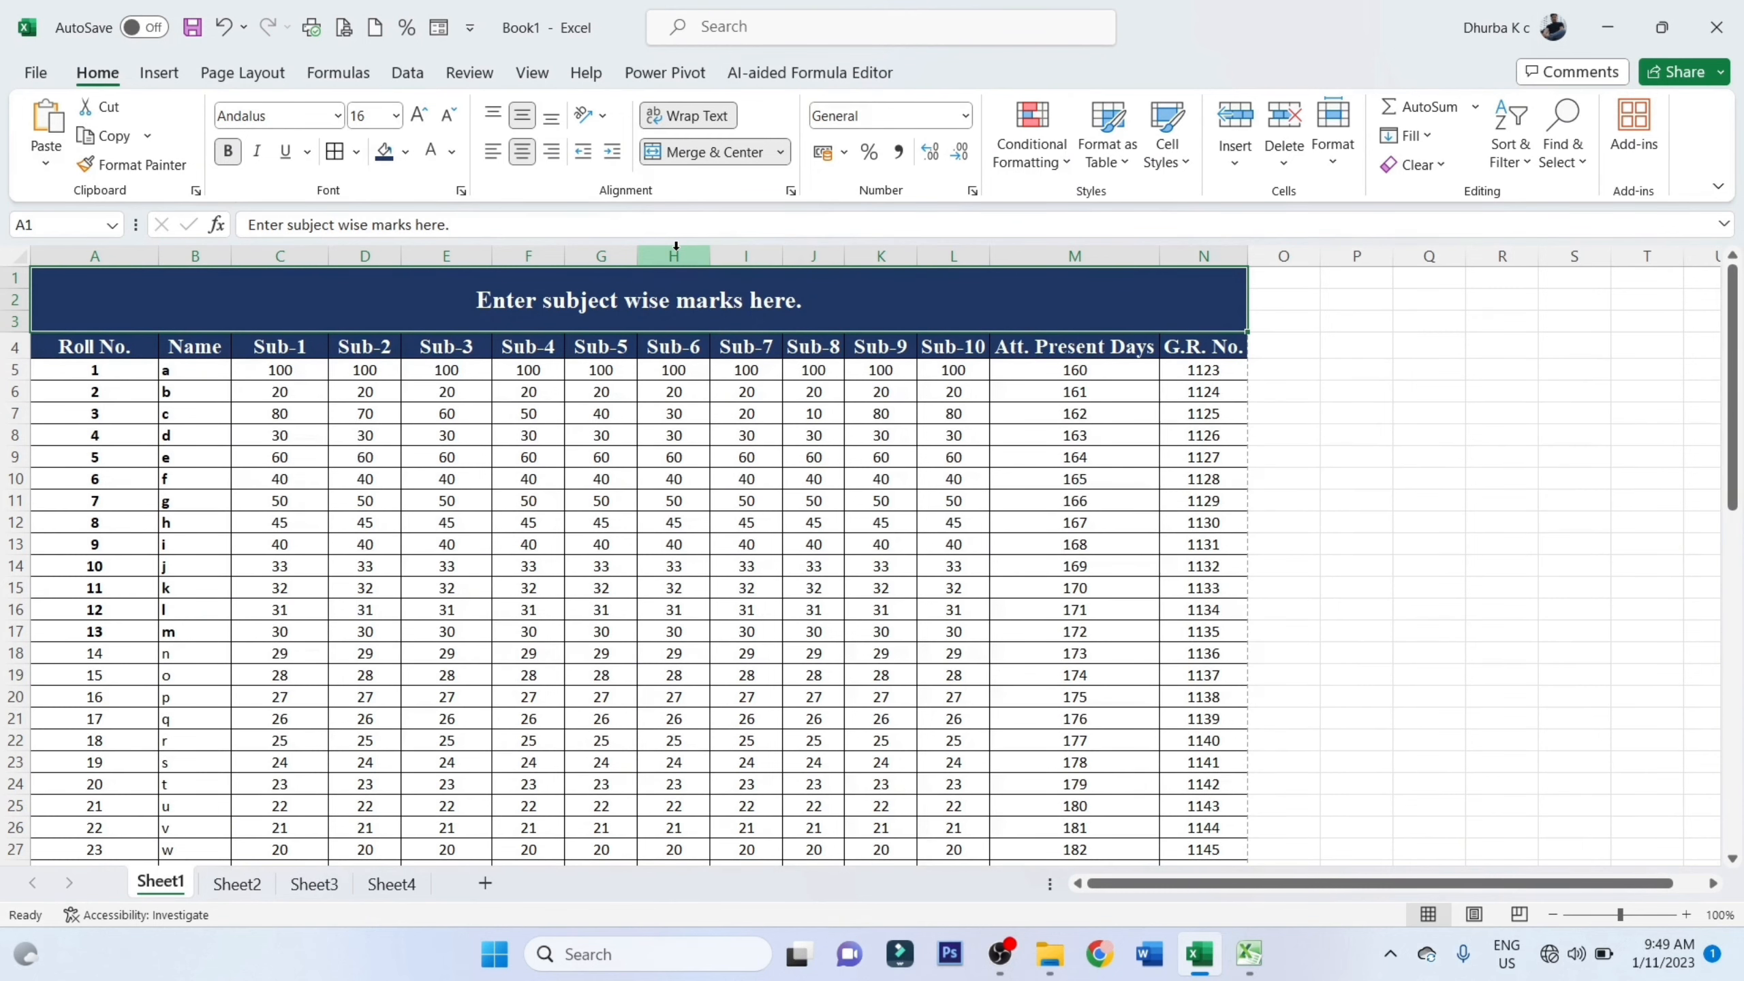
Widen the G.R. No. and Sub-6 columns on Sheet1, checking the print preview before and after the change
click(344, 28)
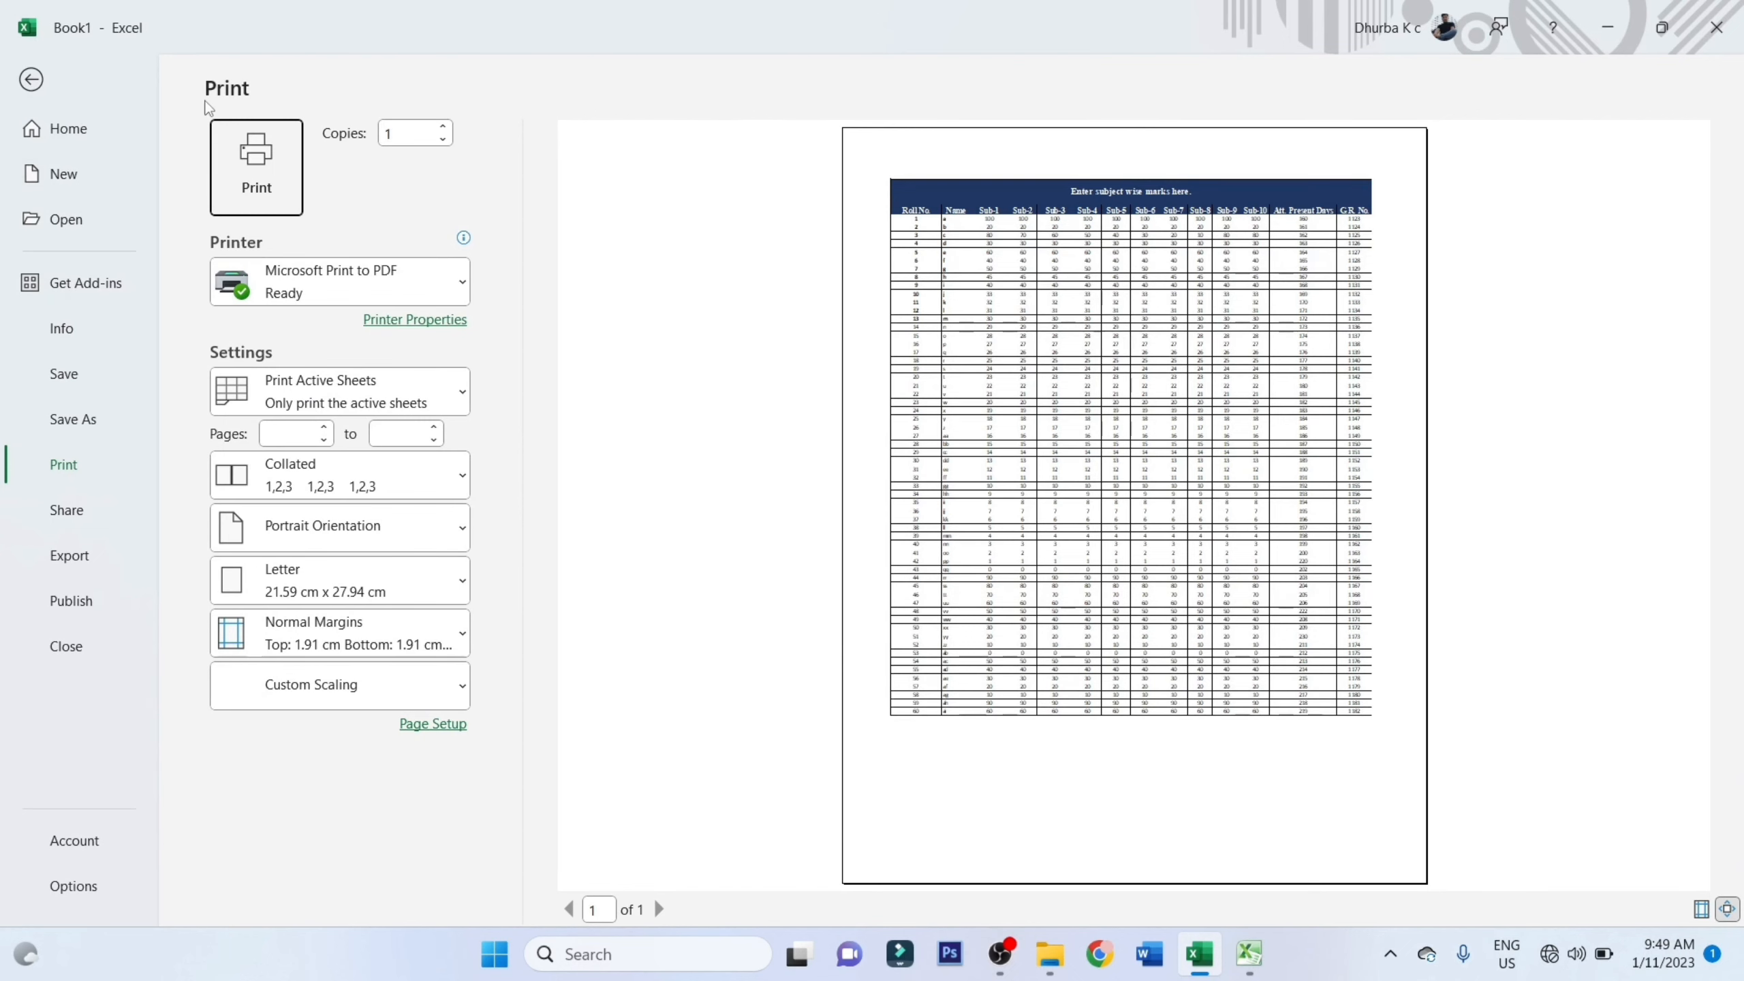
key(Escape)
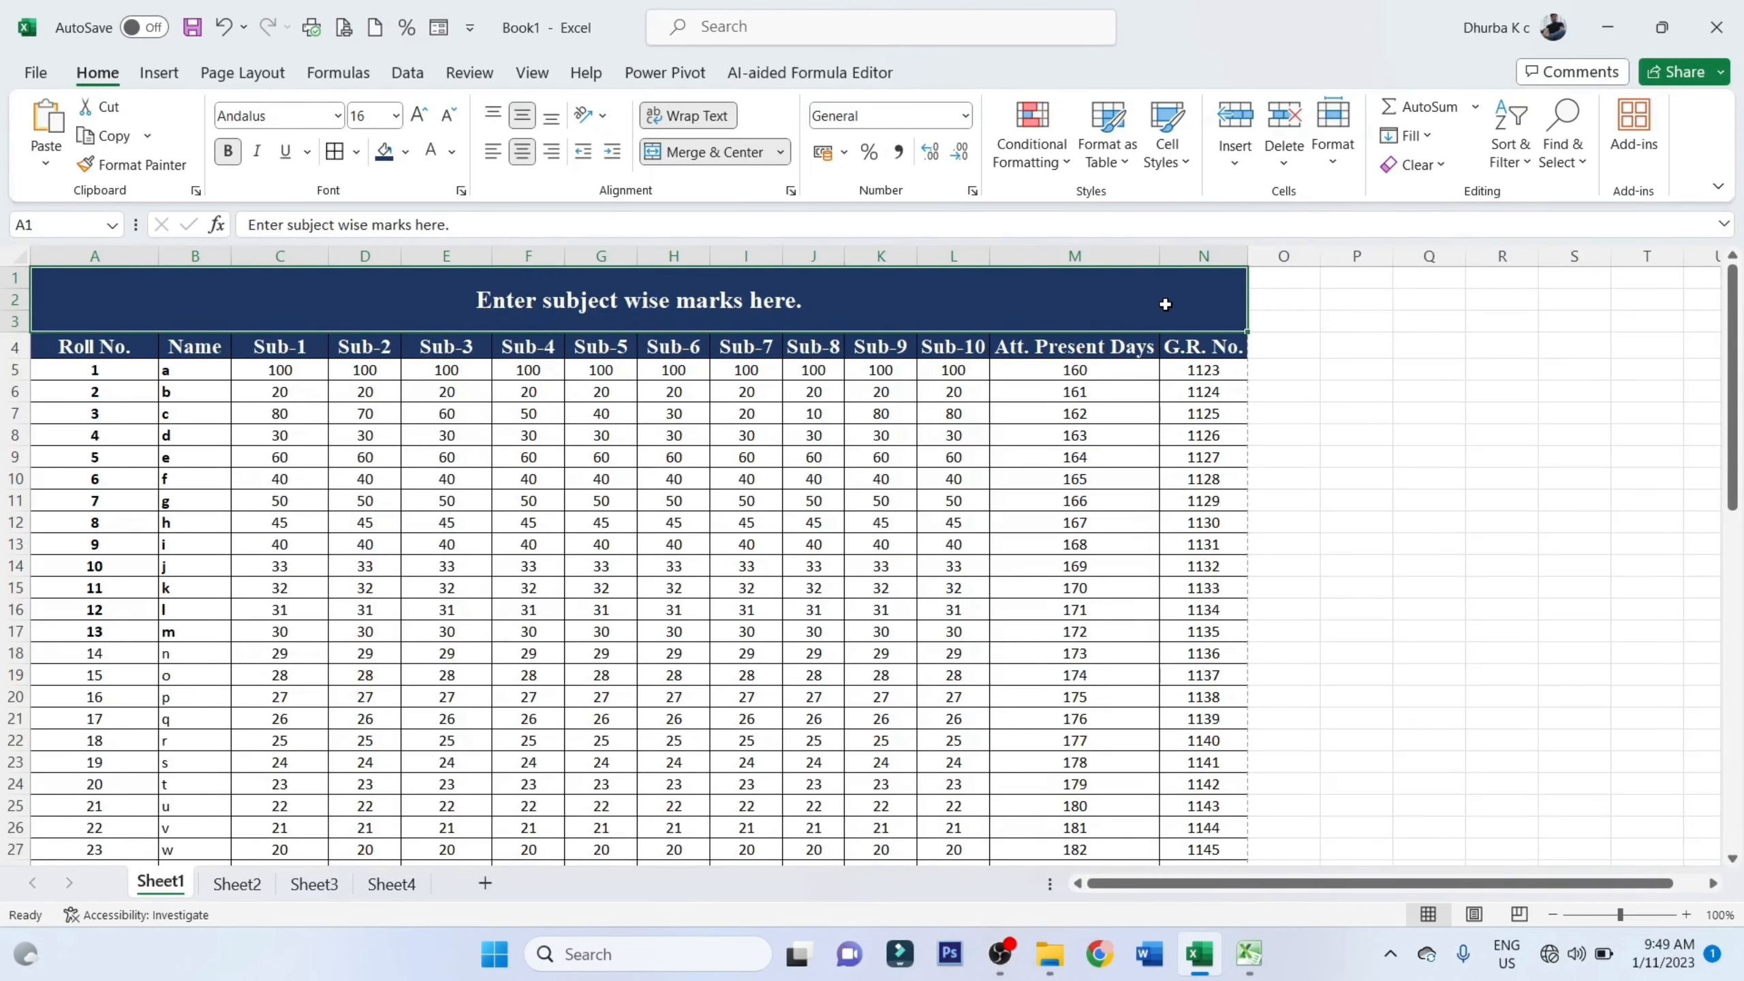
click(1257, 277)
drag(1250, 260, 1326, 260)
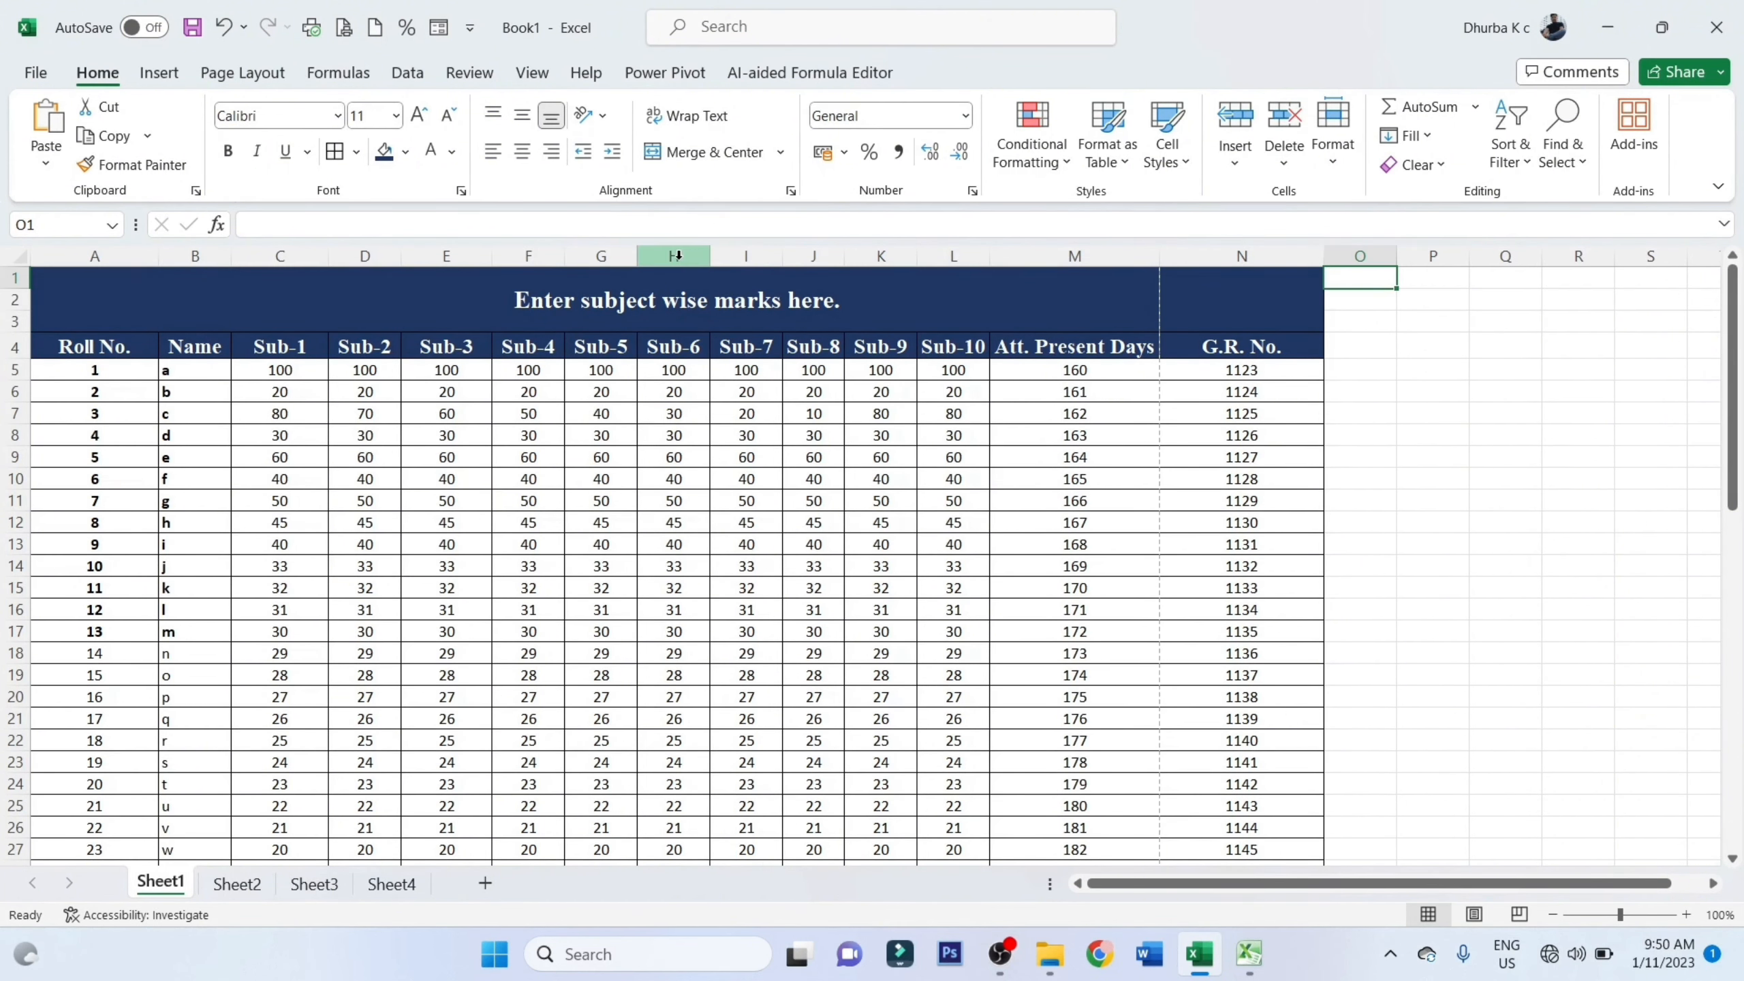
drag(710, 257, 814, 257)
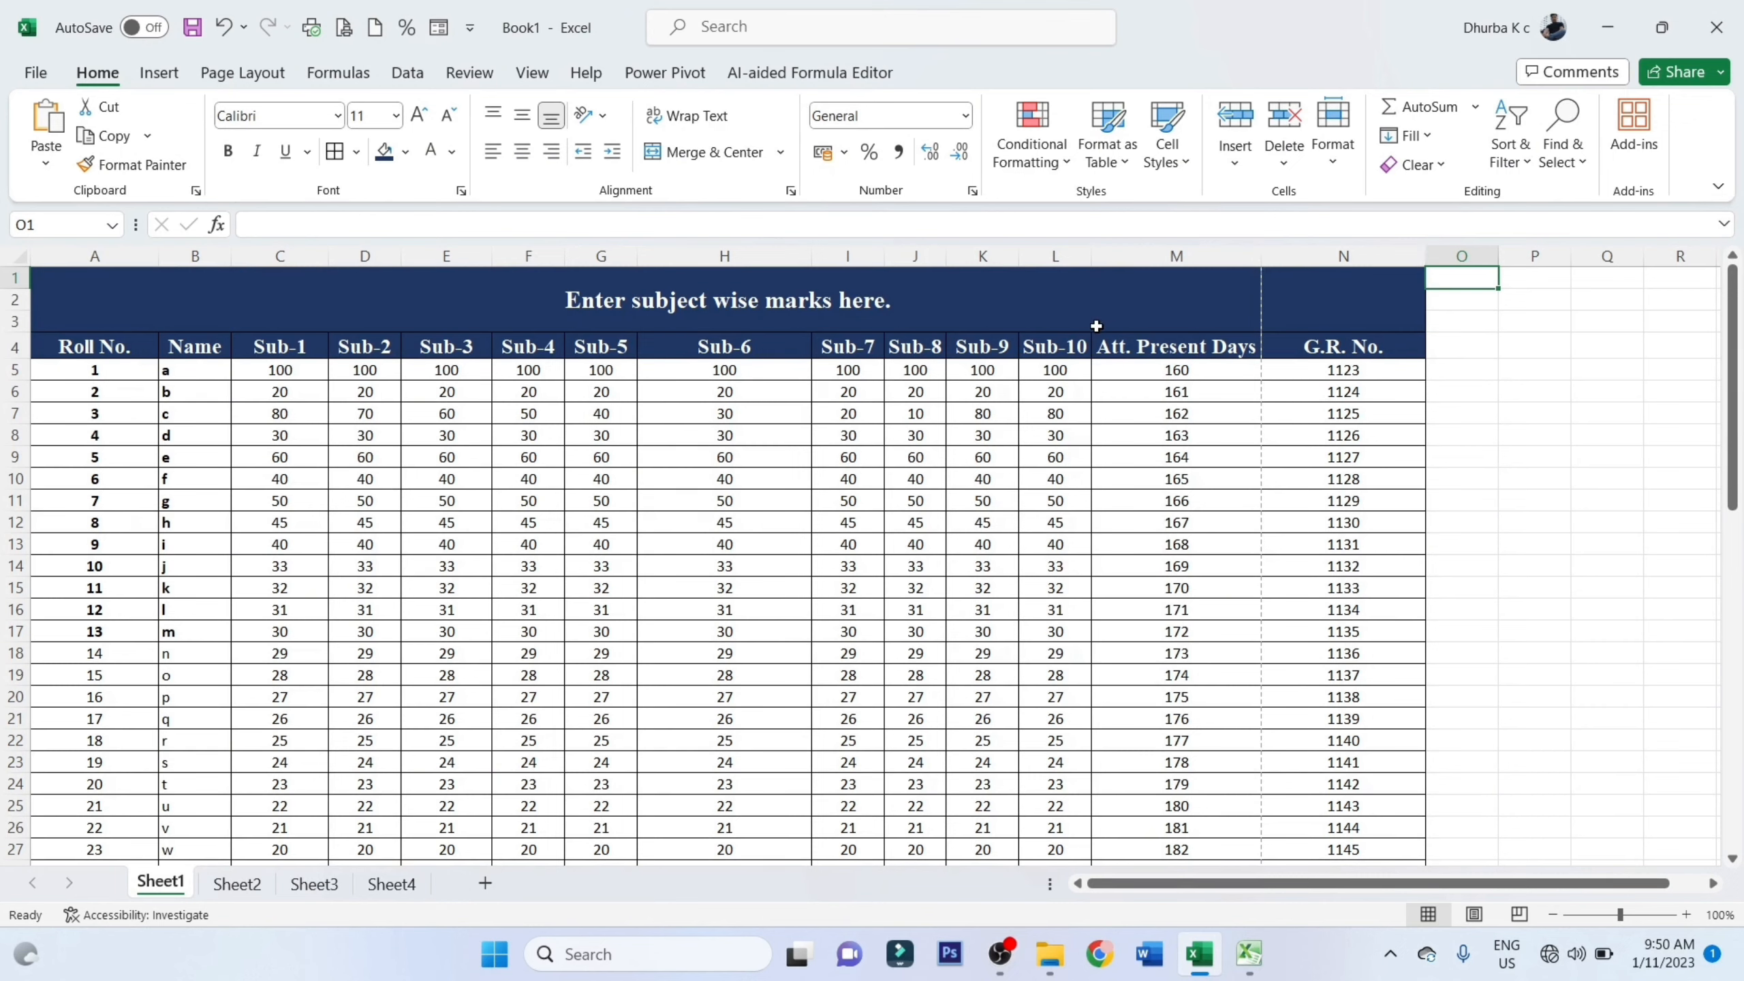
click(343, 26)
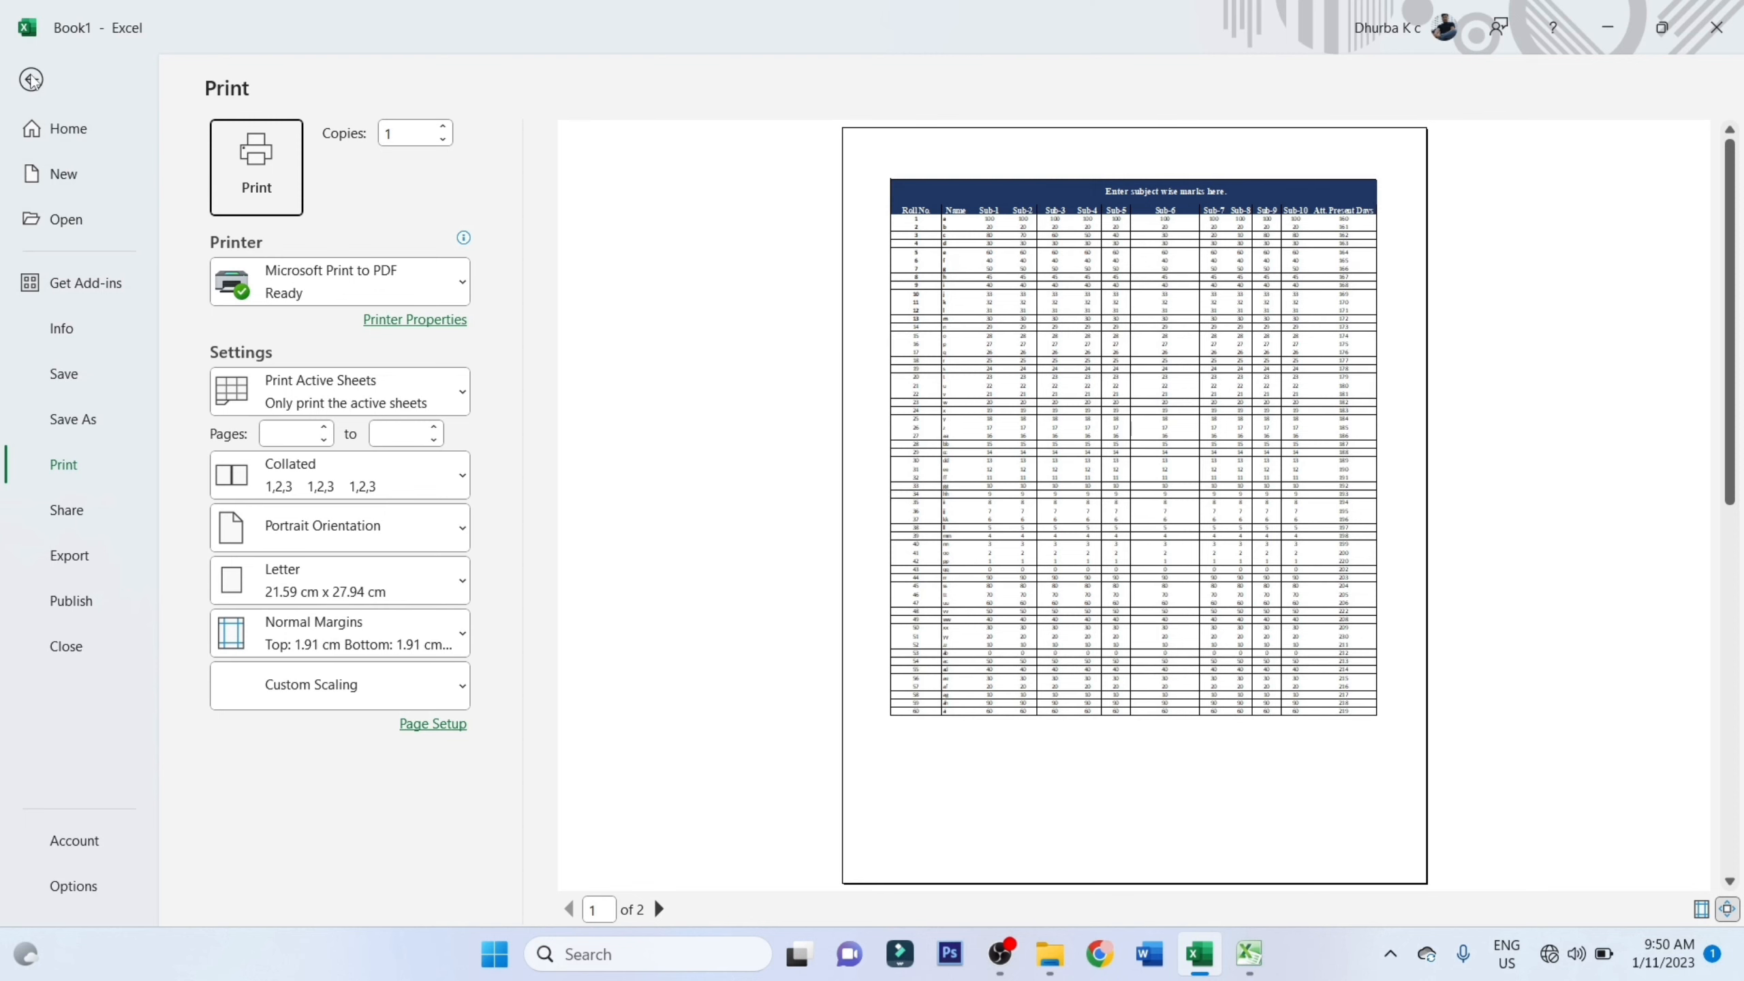
click(31, 79)
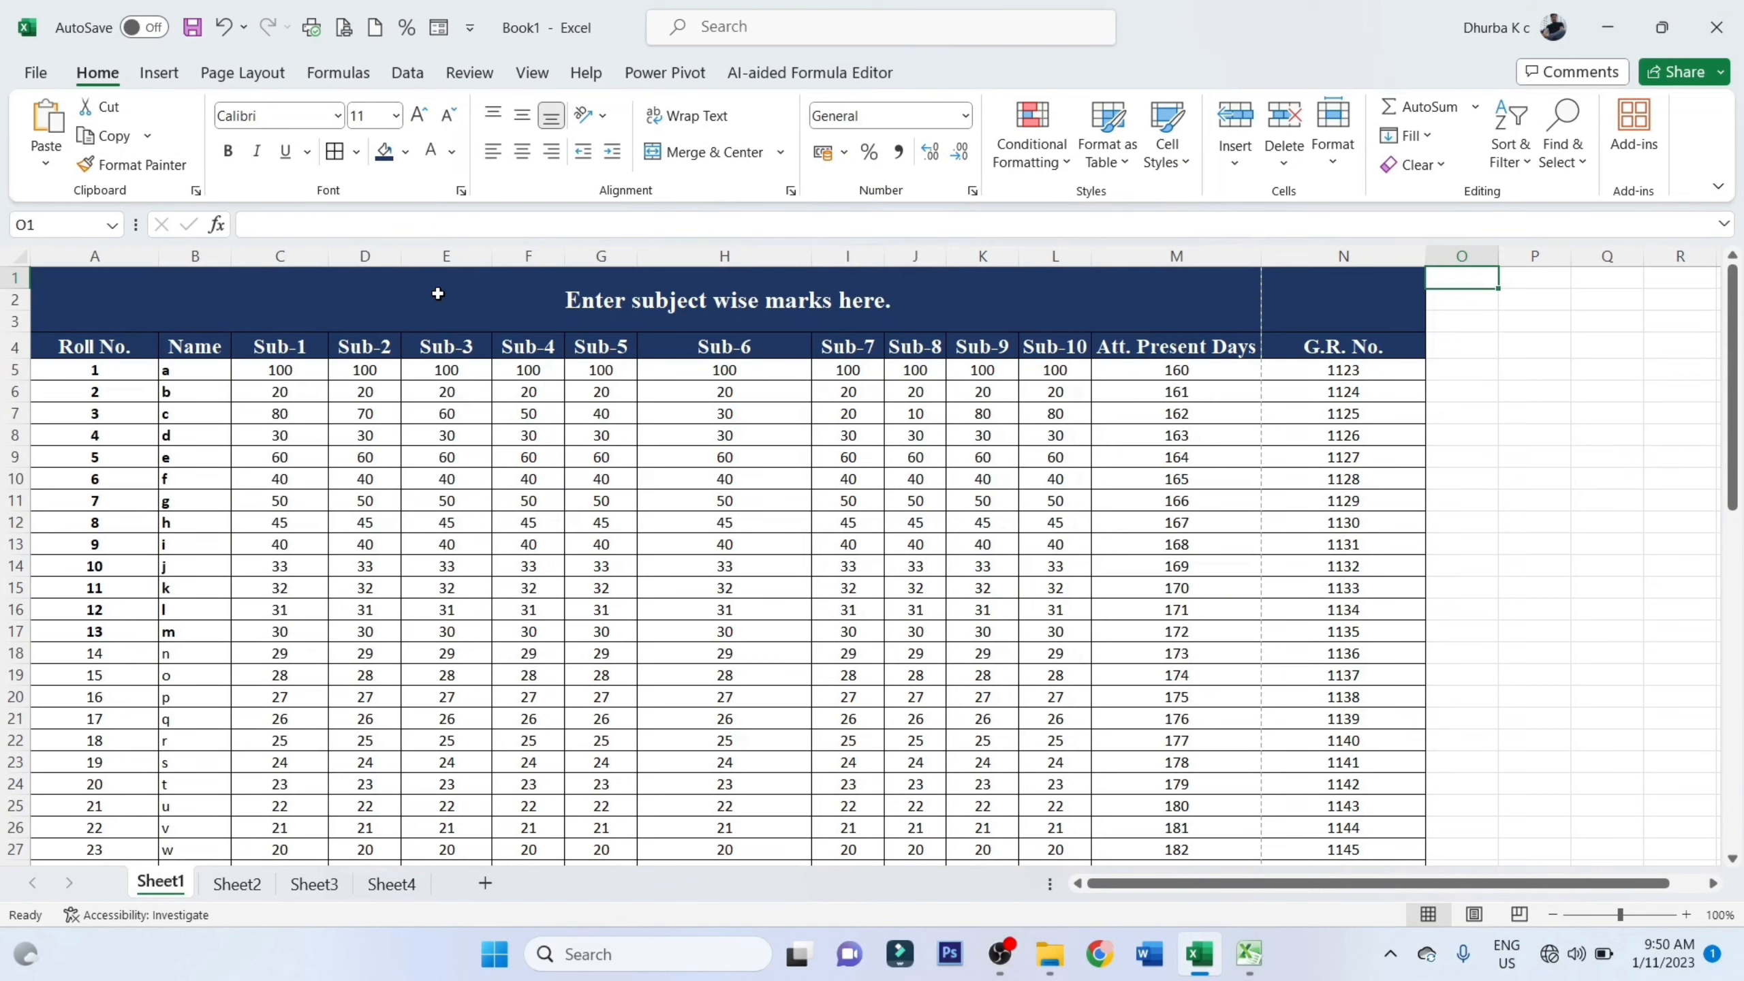
Try widening the Sub-2 column, and undo that width change
drag(408, 259, 604, 270)
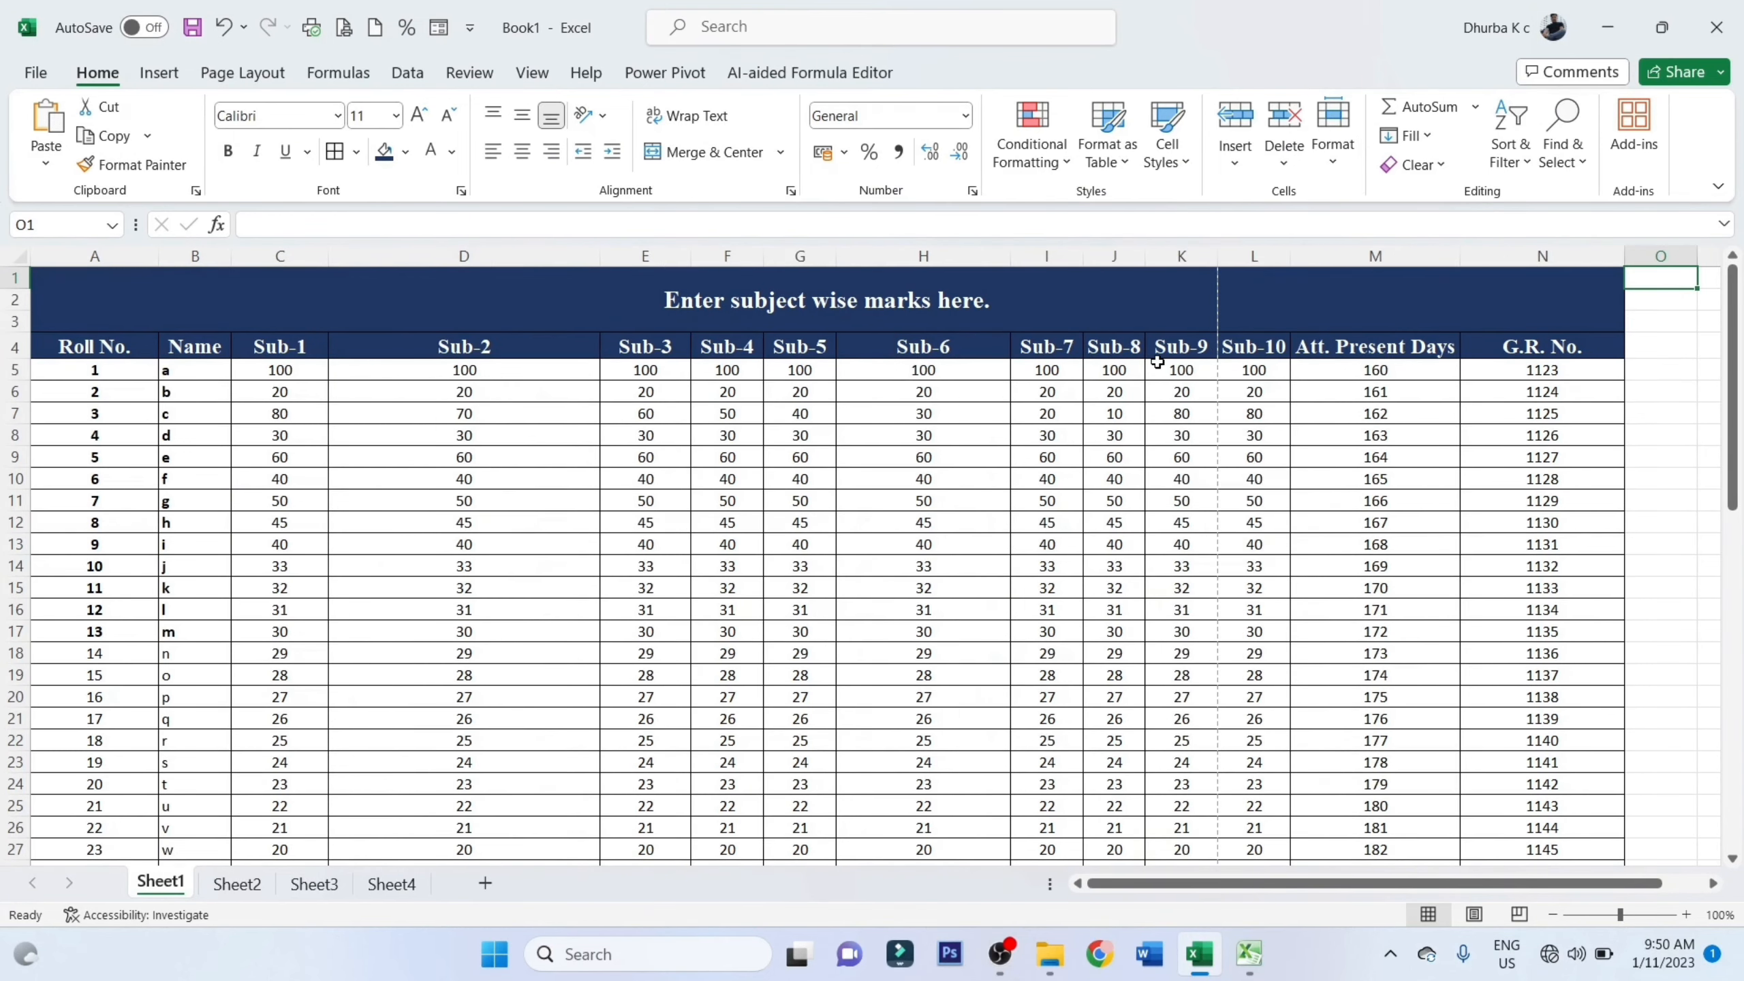
key(ctrl+z)
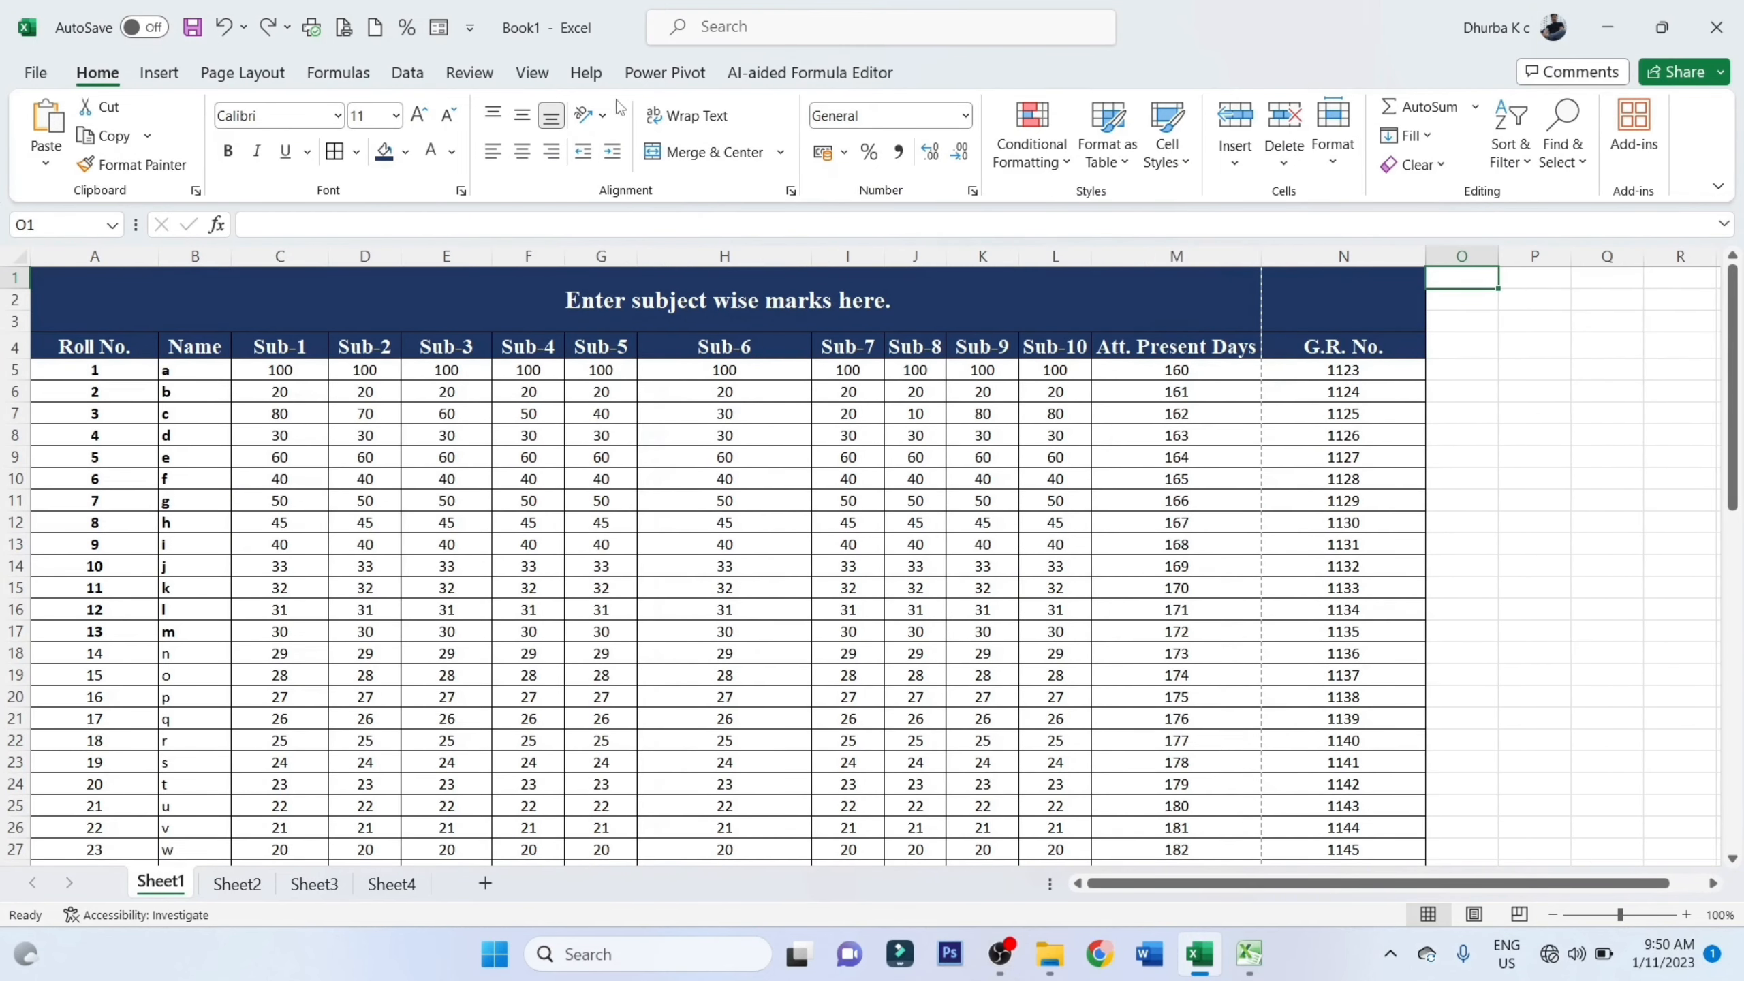
Scale Sheet1's printout to a width of 1 page and check the result in the print preview
click(253, 72)
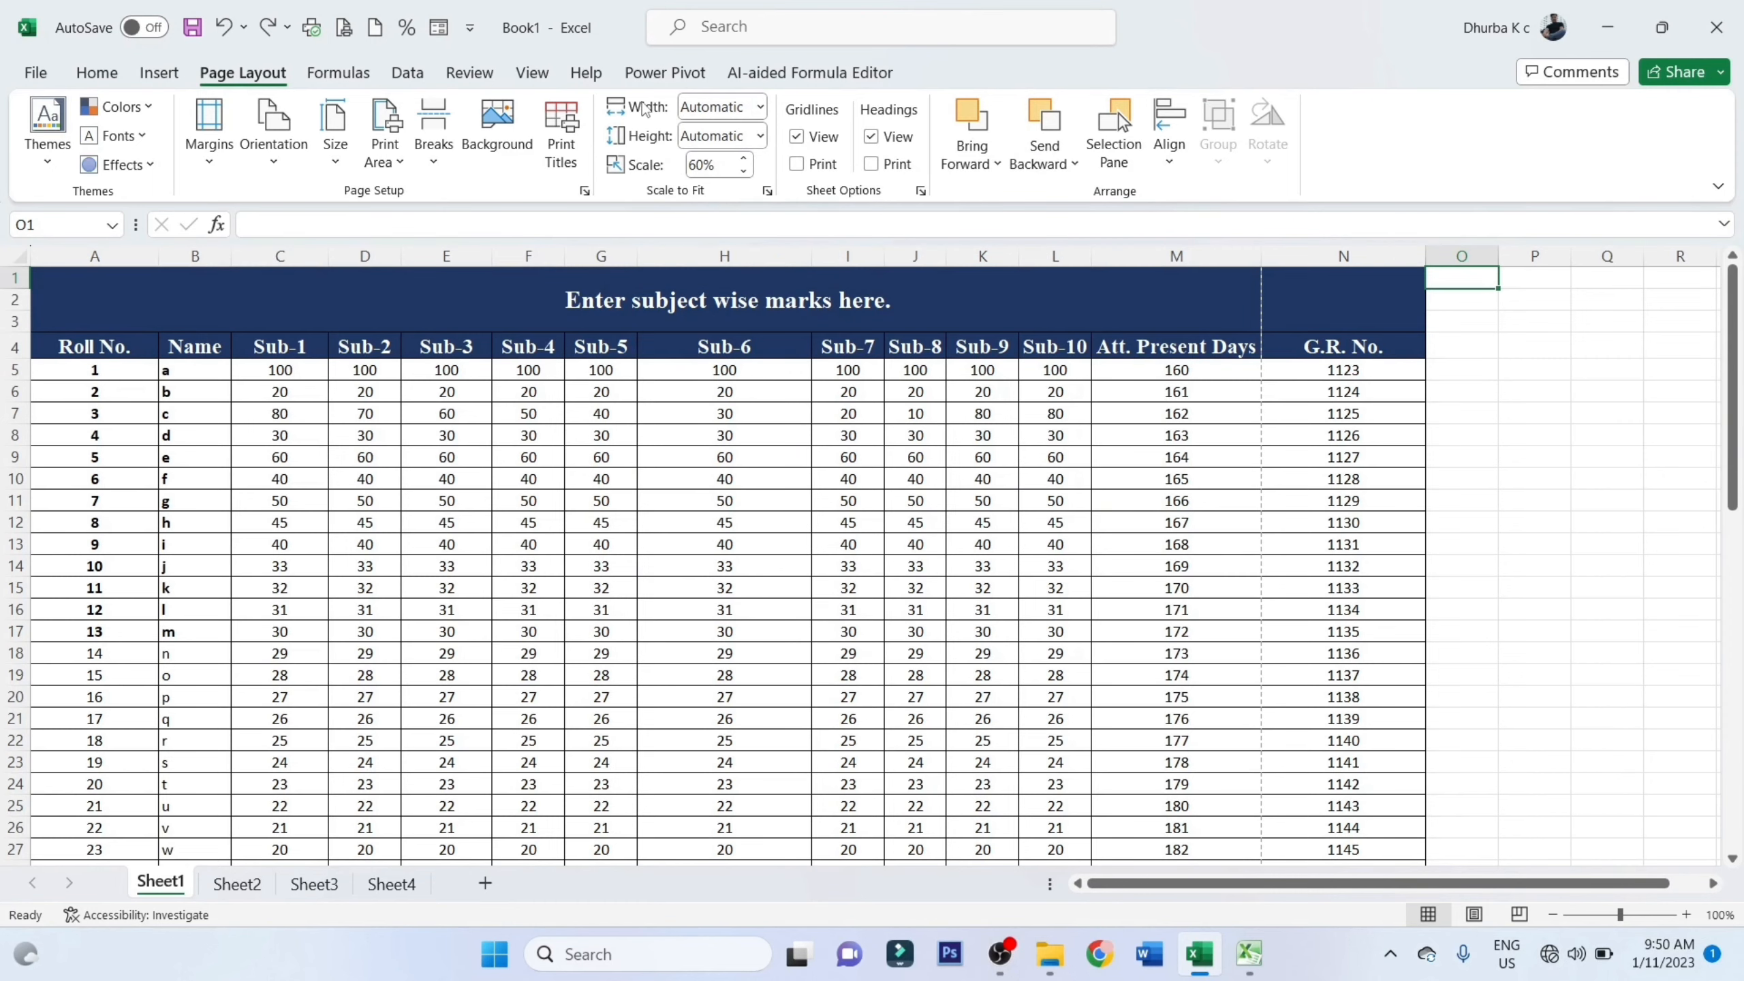
click(759, 109)
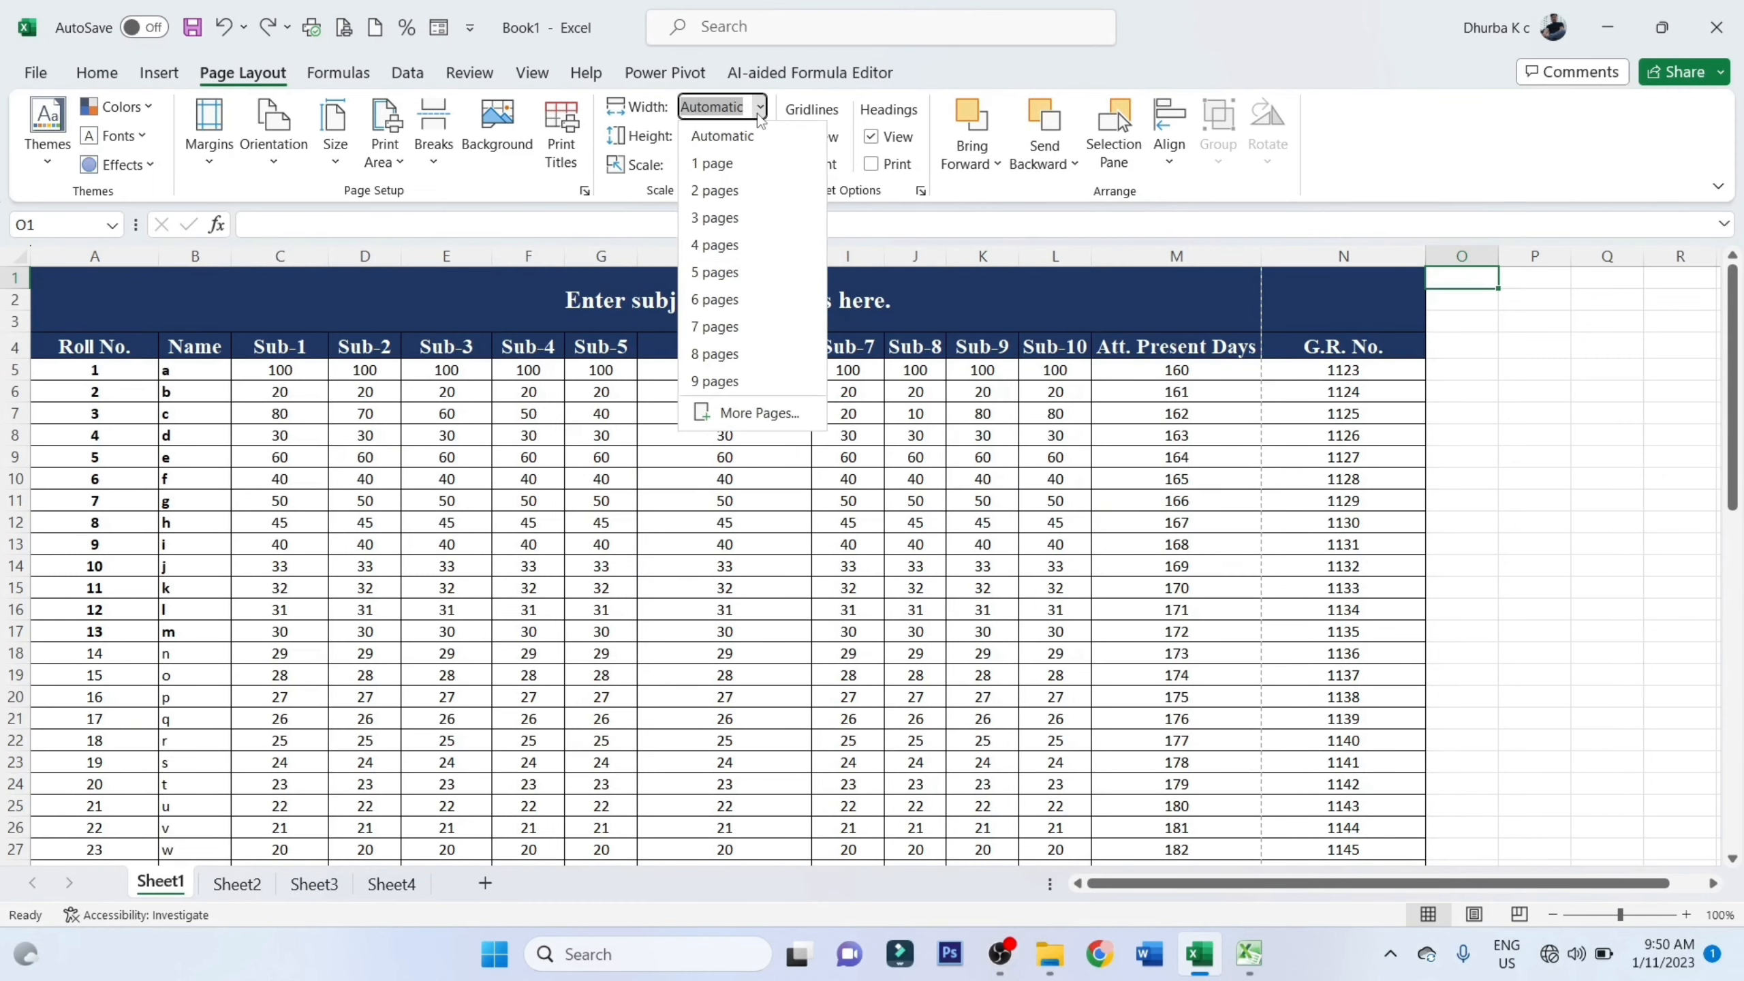
click(721, 160)
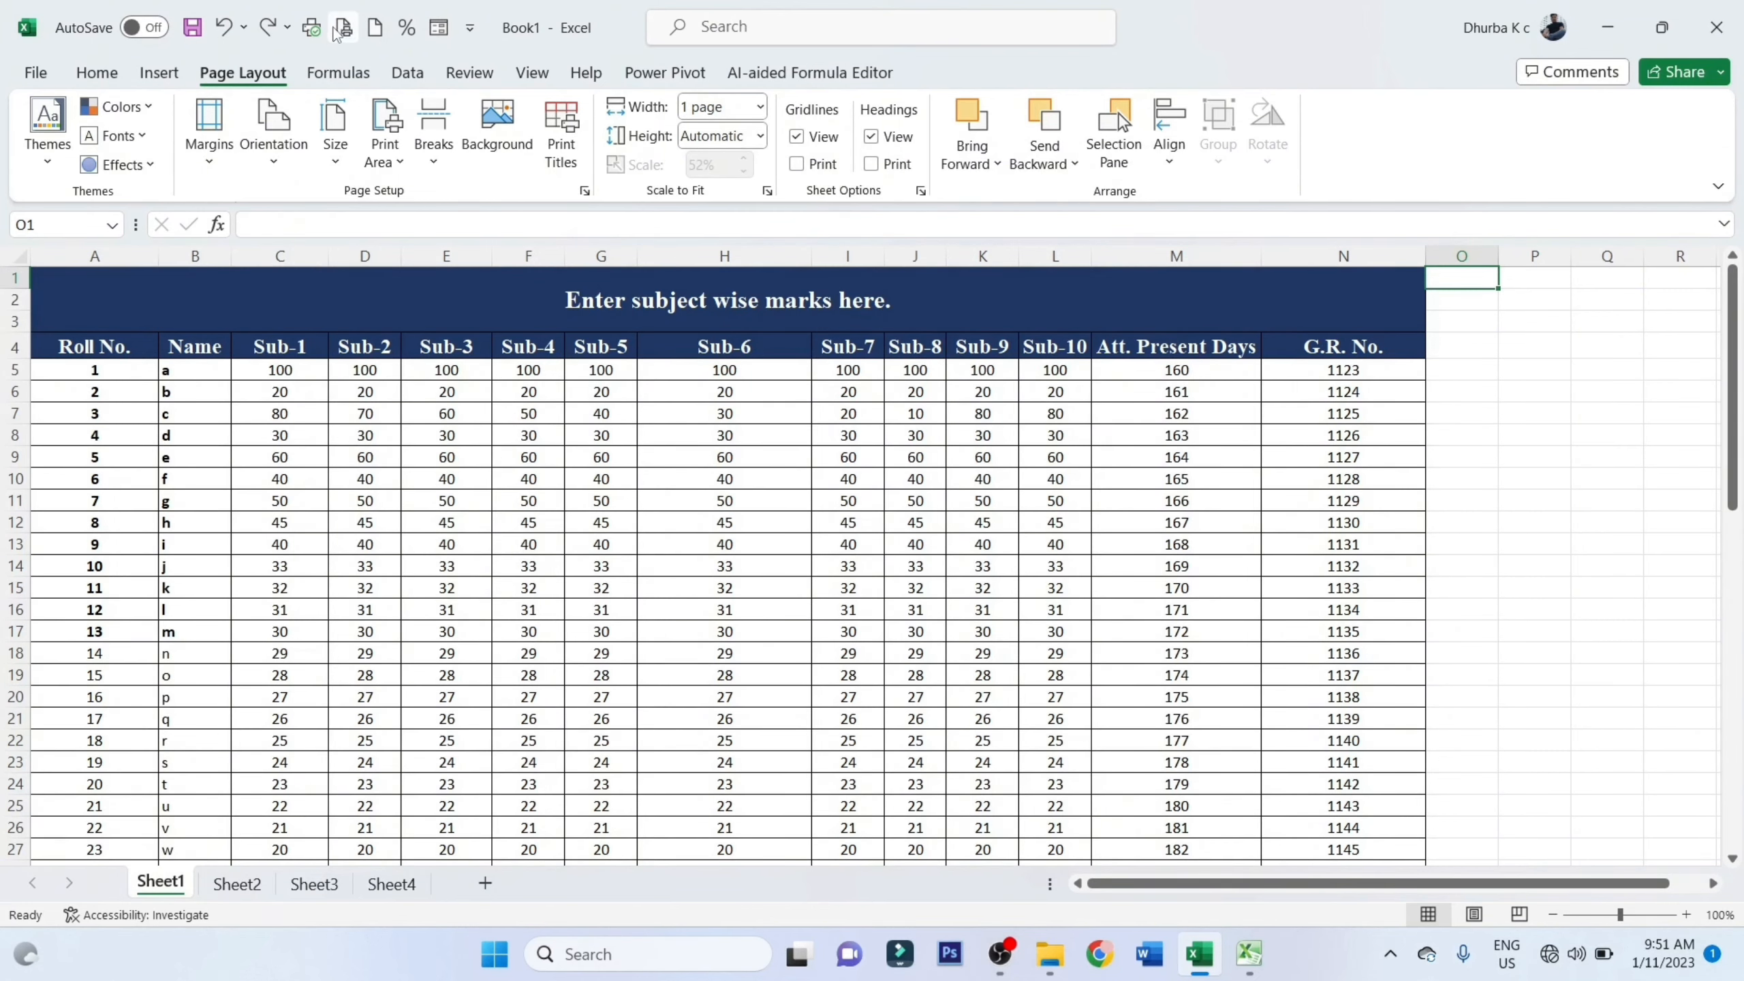
click(336, 32)
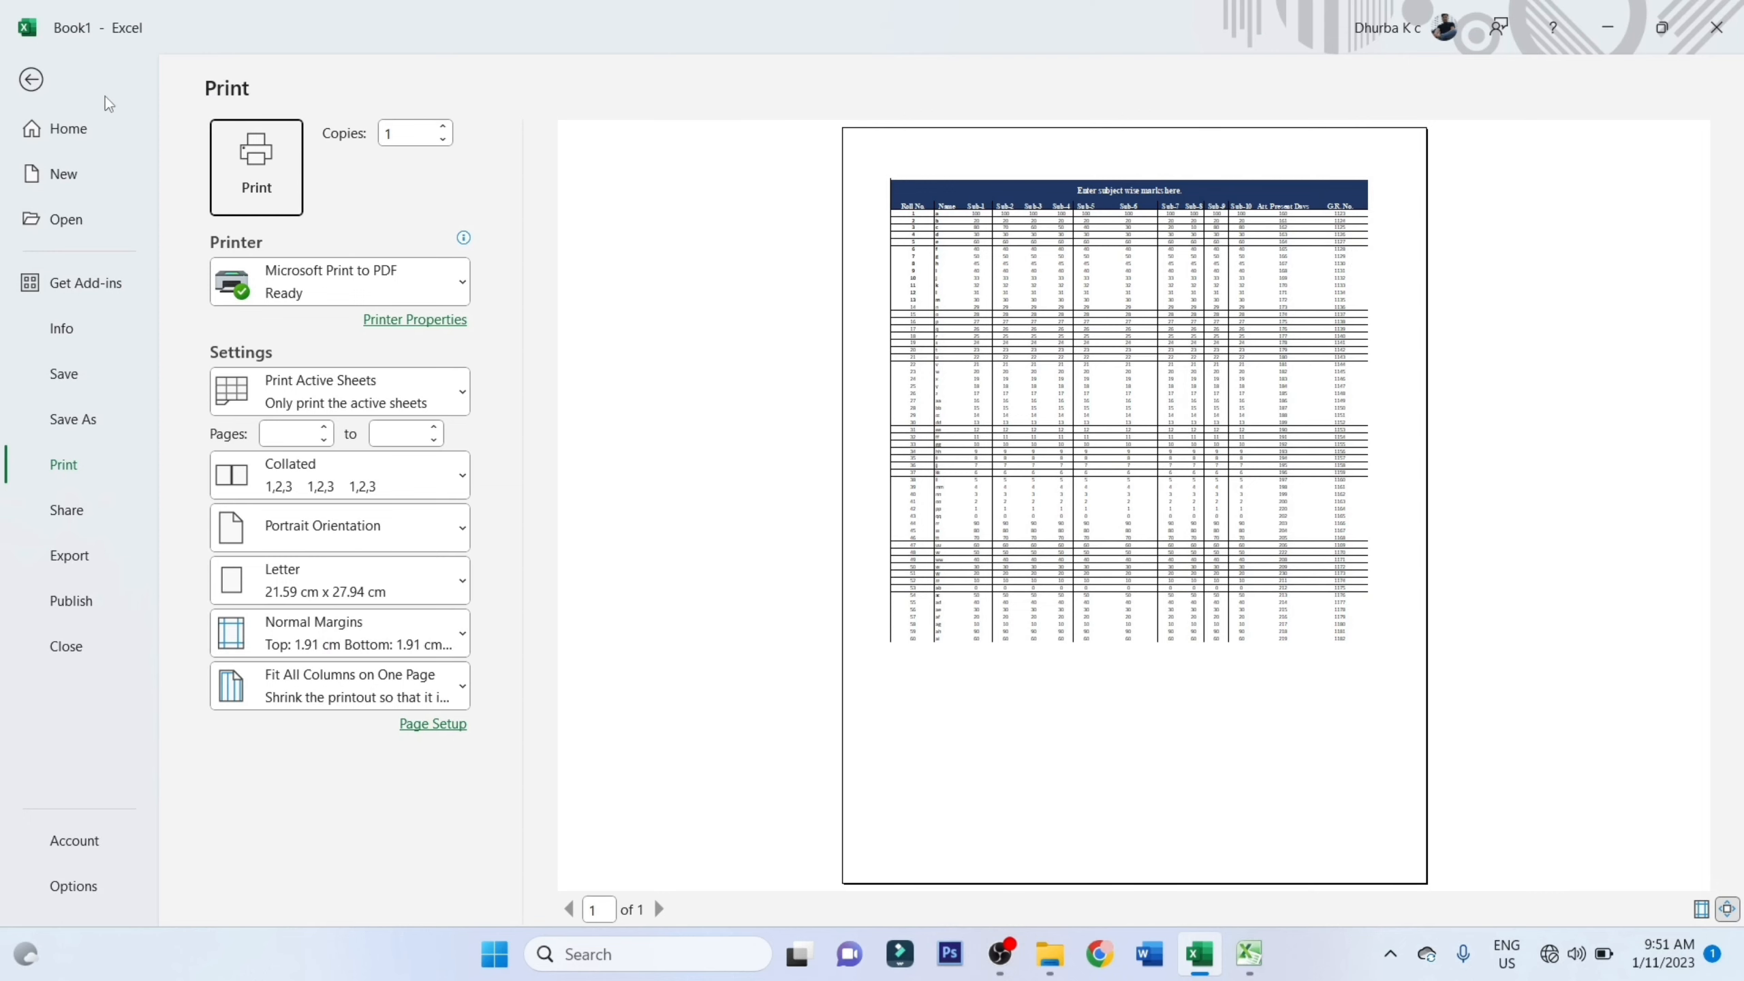
click(31, 81)
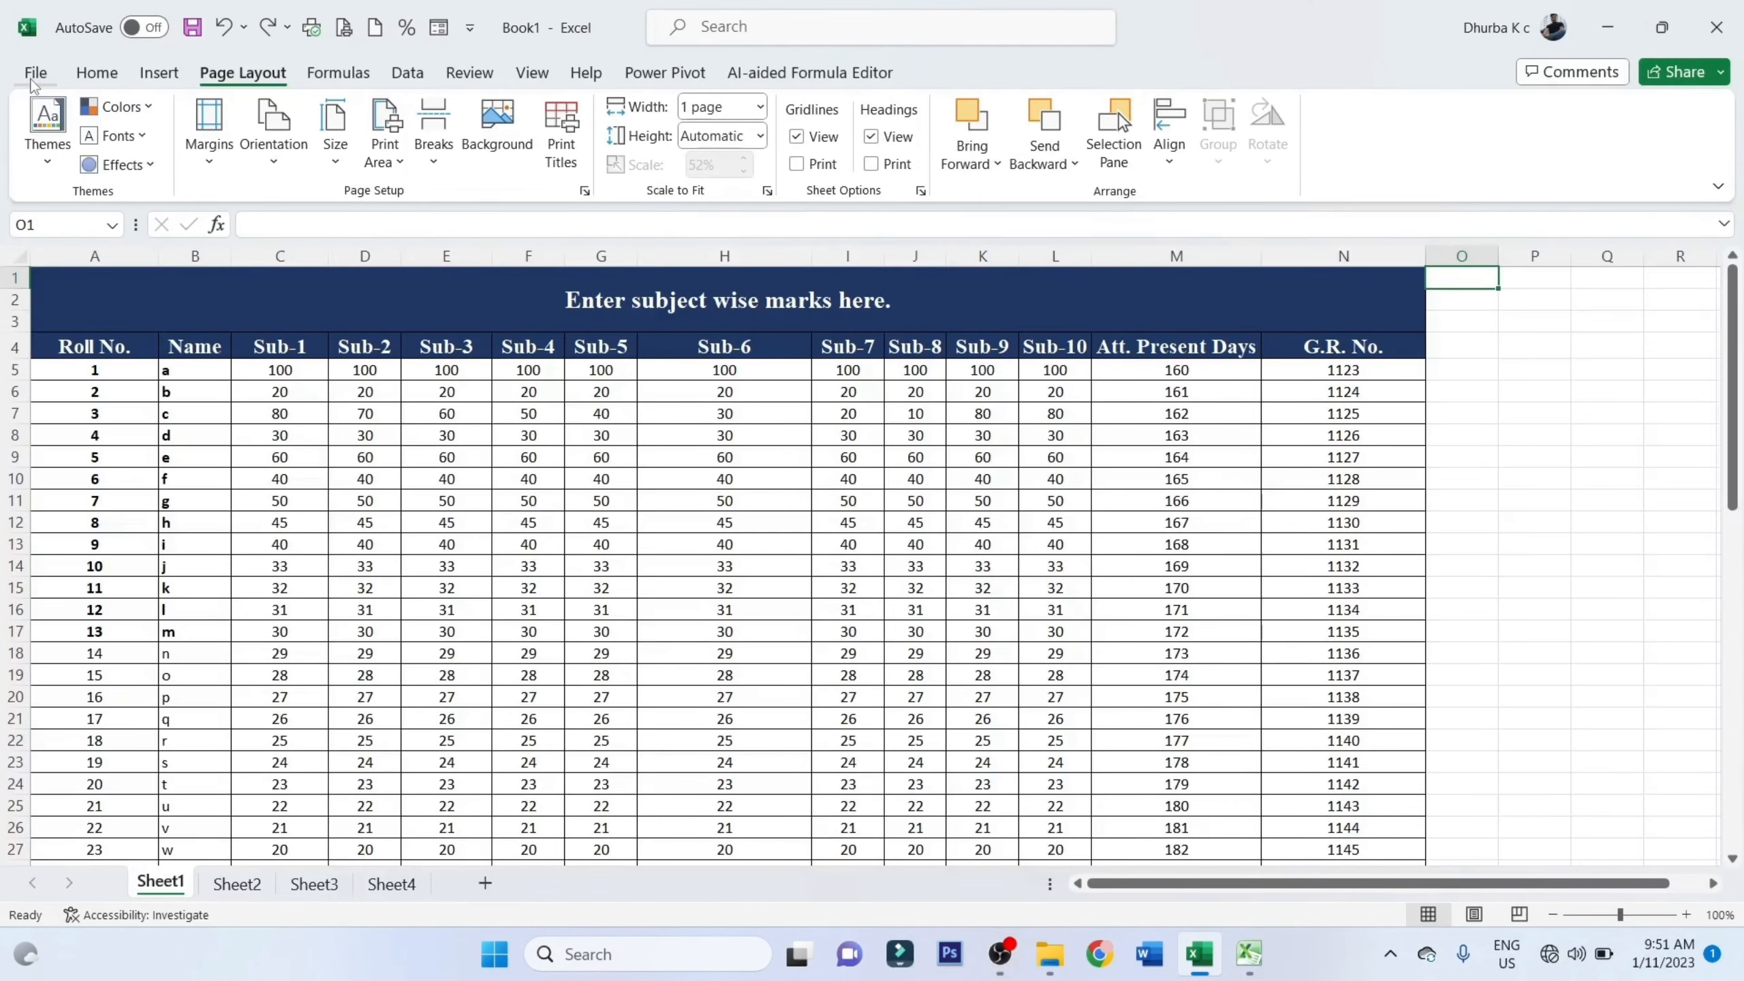
On Sheet2, give the header cells A1:E1 white text and a dark gray fill
key(ctrl+Page_Down)
drag(74, 288, 477, 283)
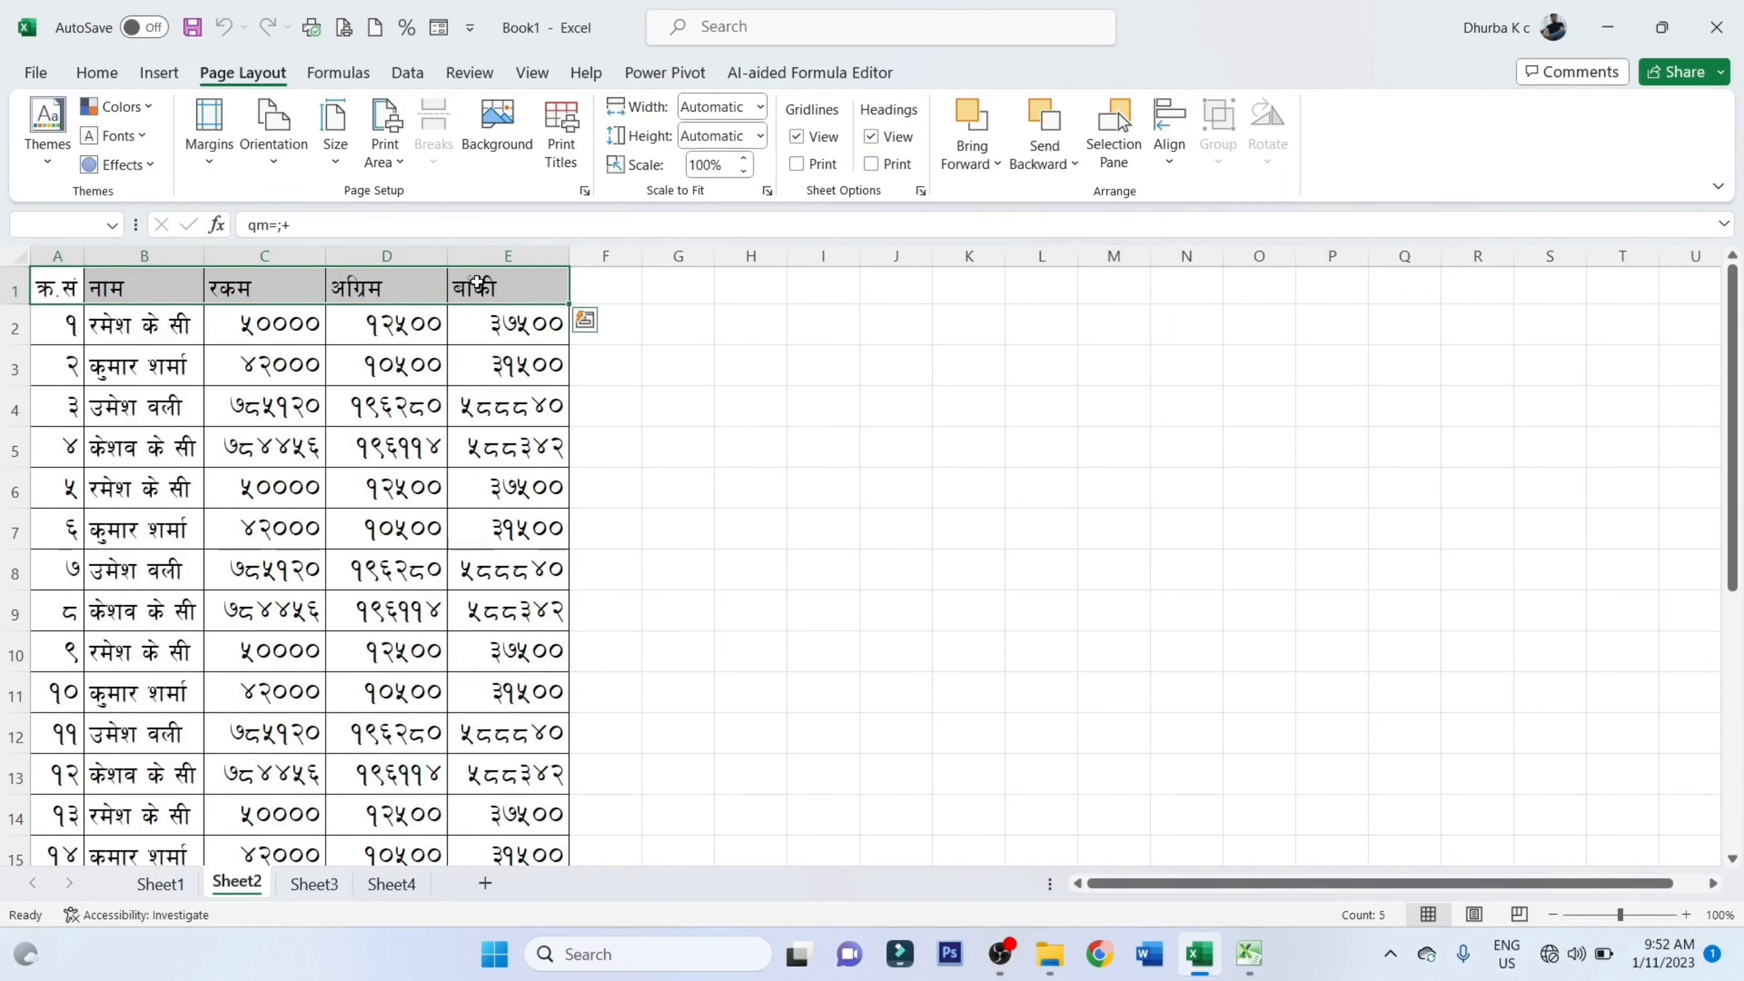
click(100, 74)
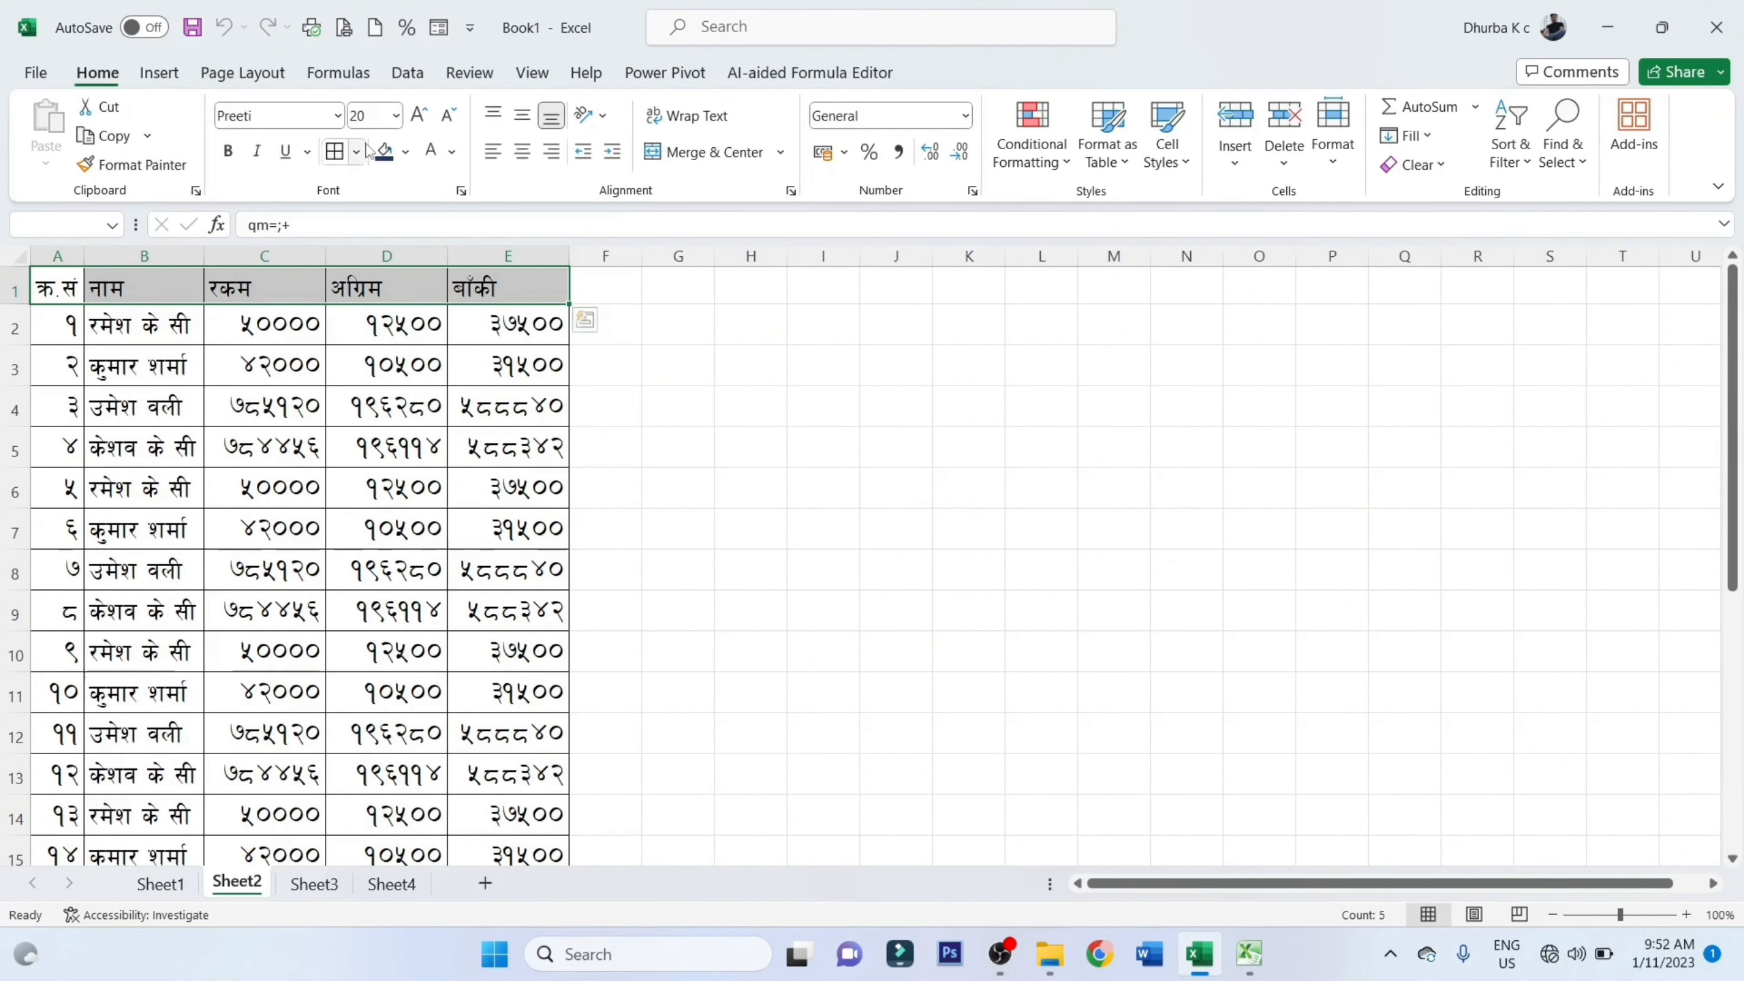
click(432, 153)
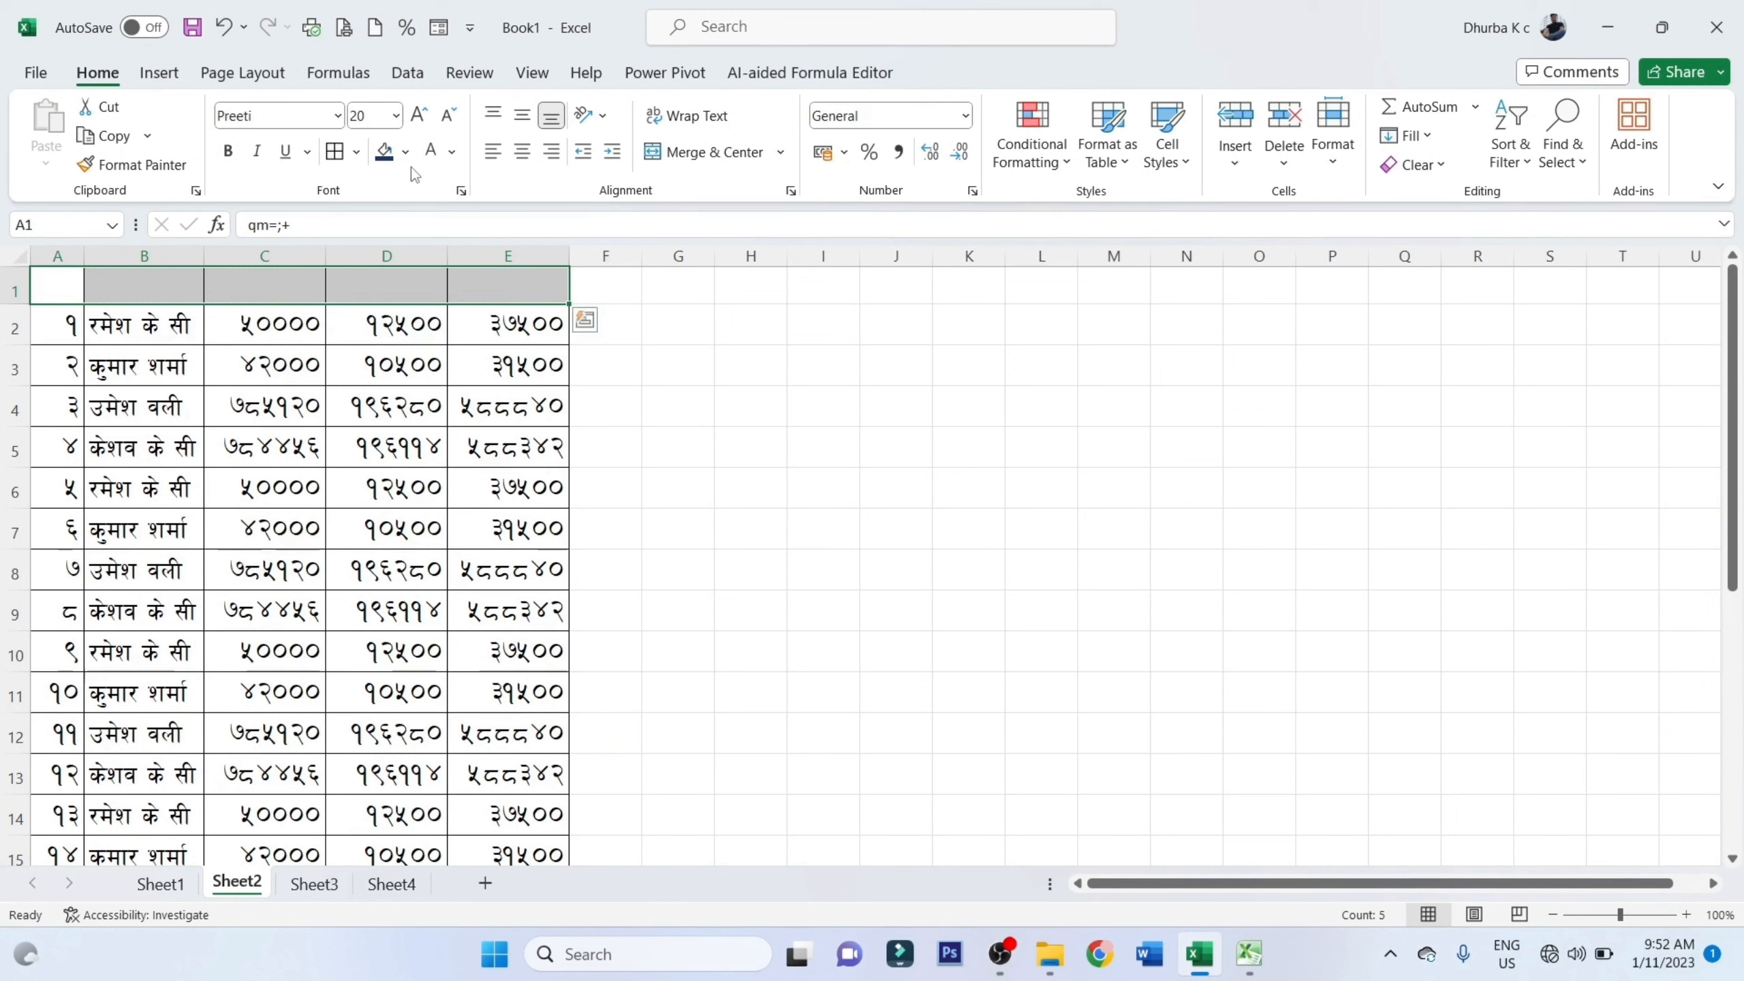
click(407, 153)
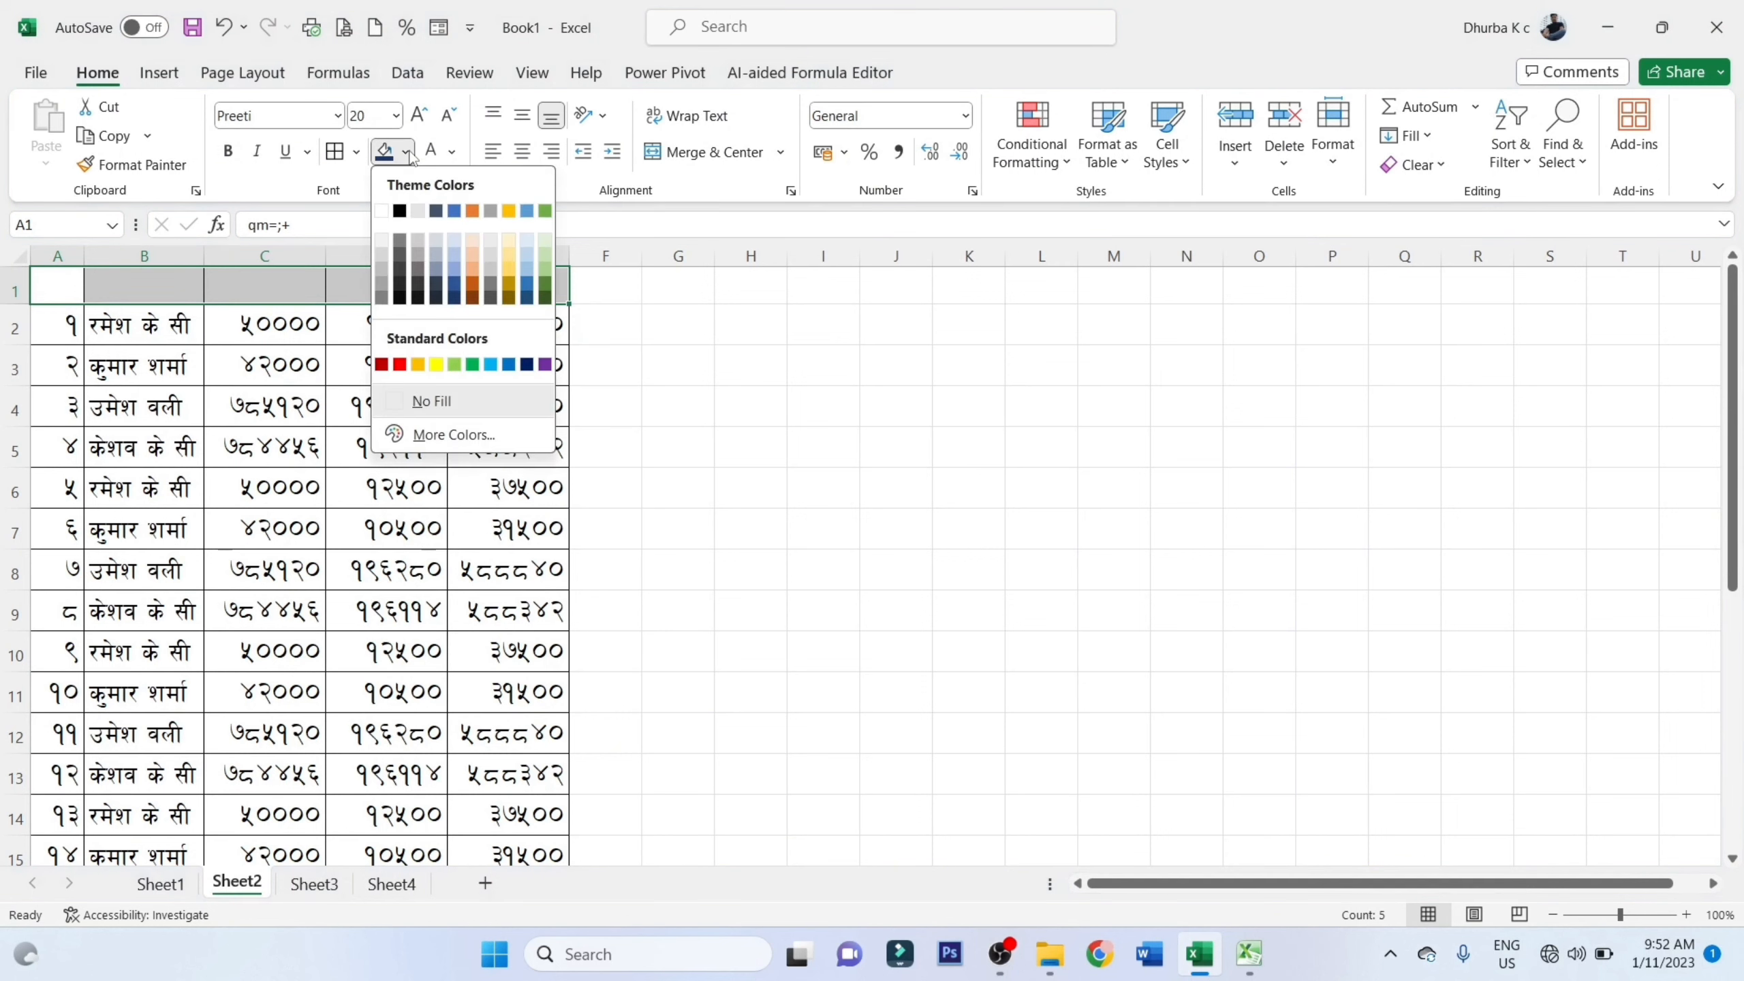
click(400, 242)
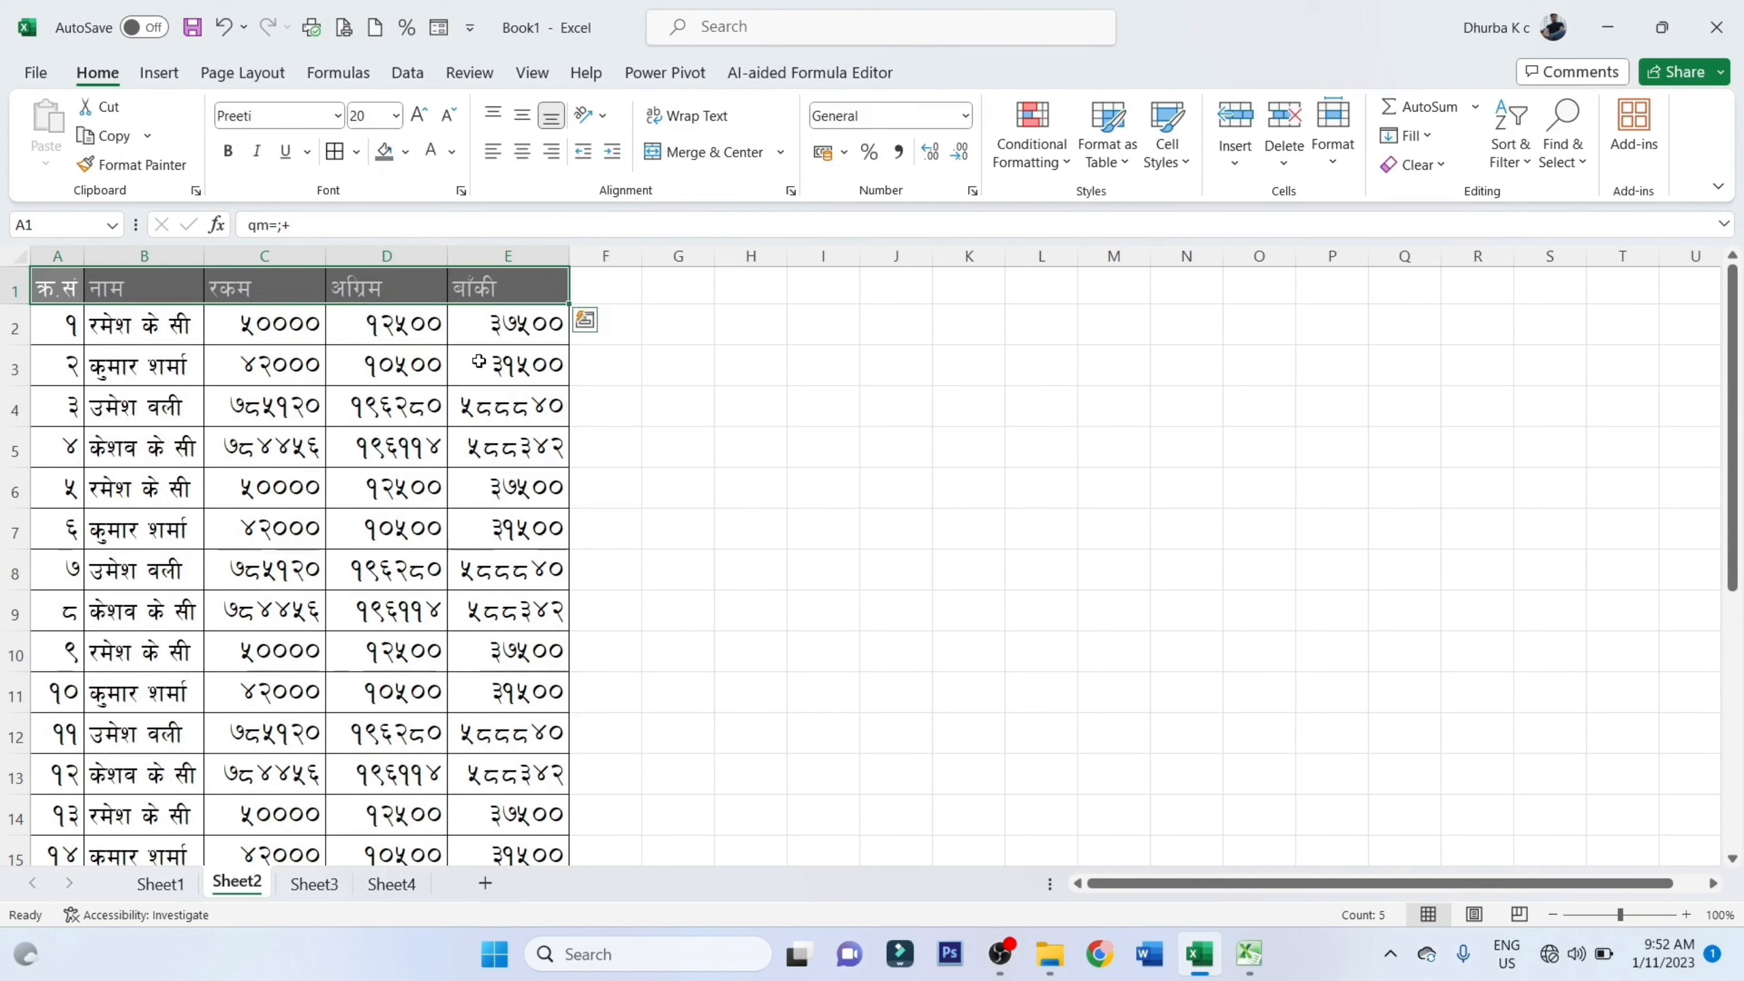
Set the font color of the header cells A1:E1 to Automatic
click(508, 364)
drag(48, 293, 508, 287)
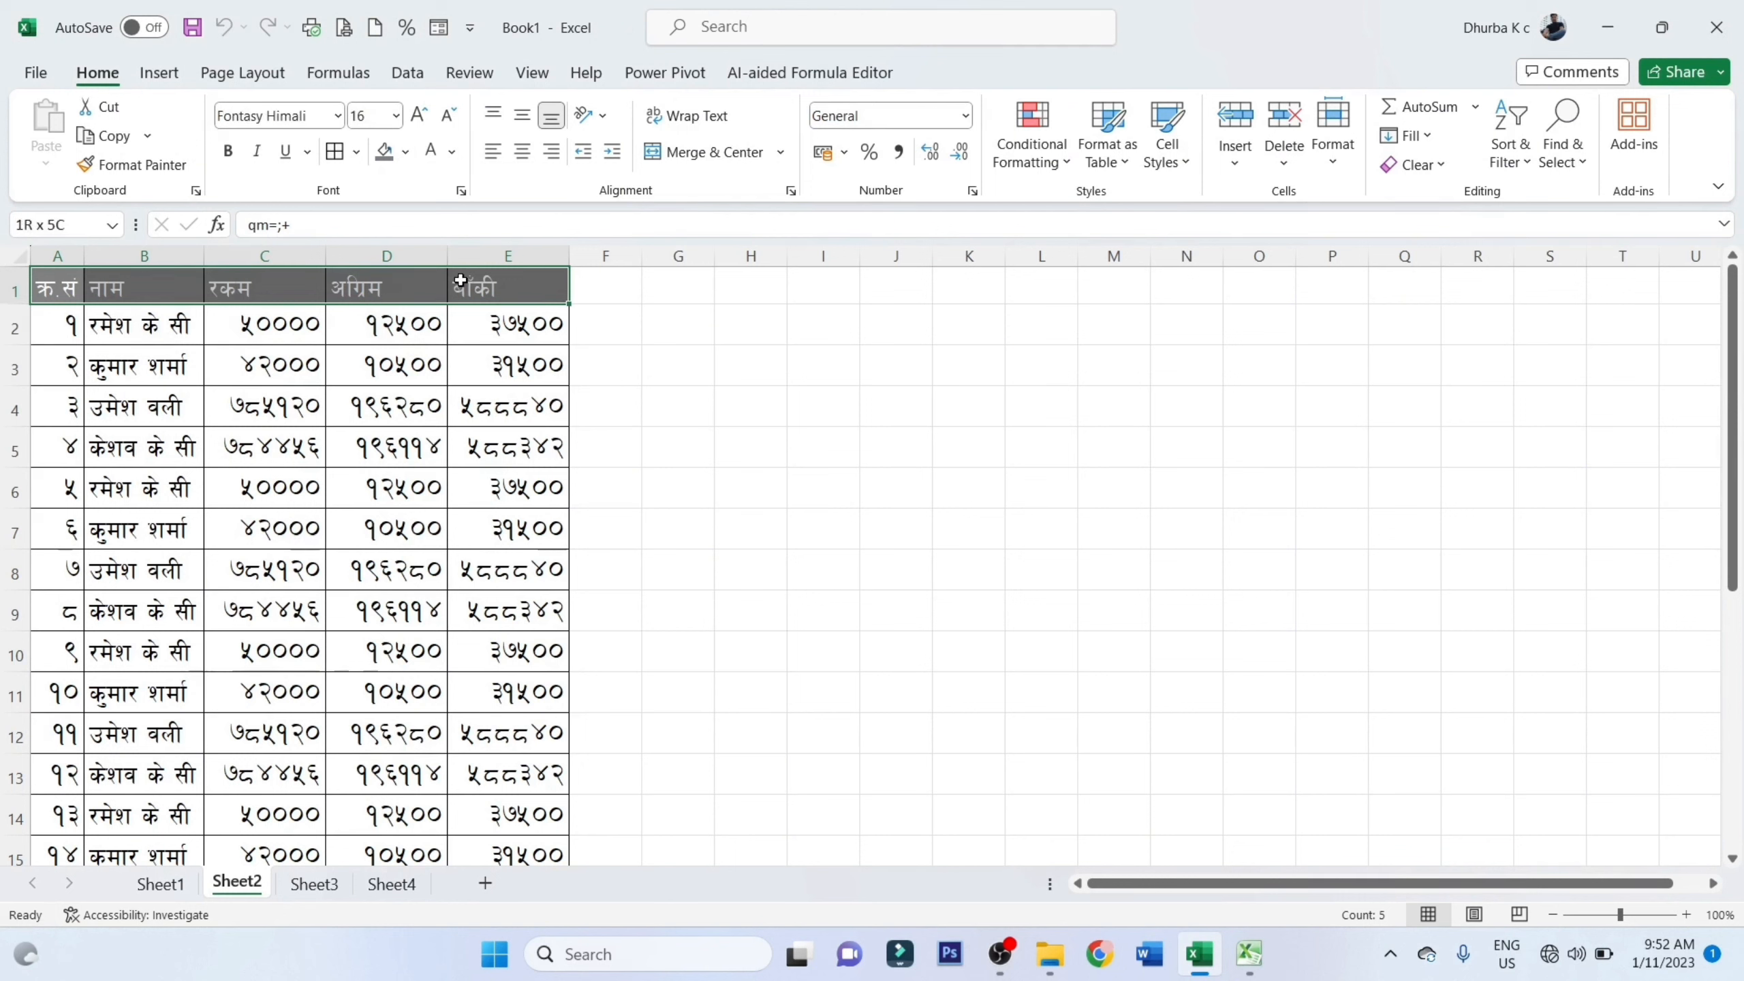
click(452, 151)
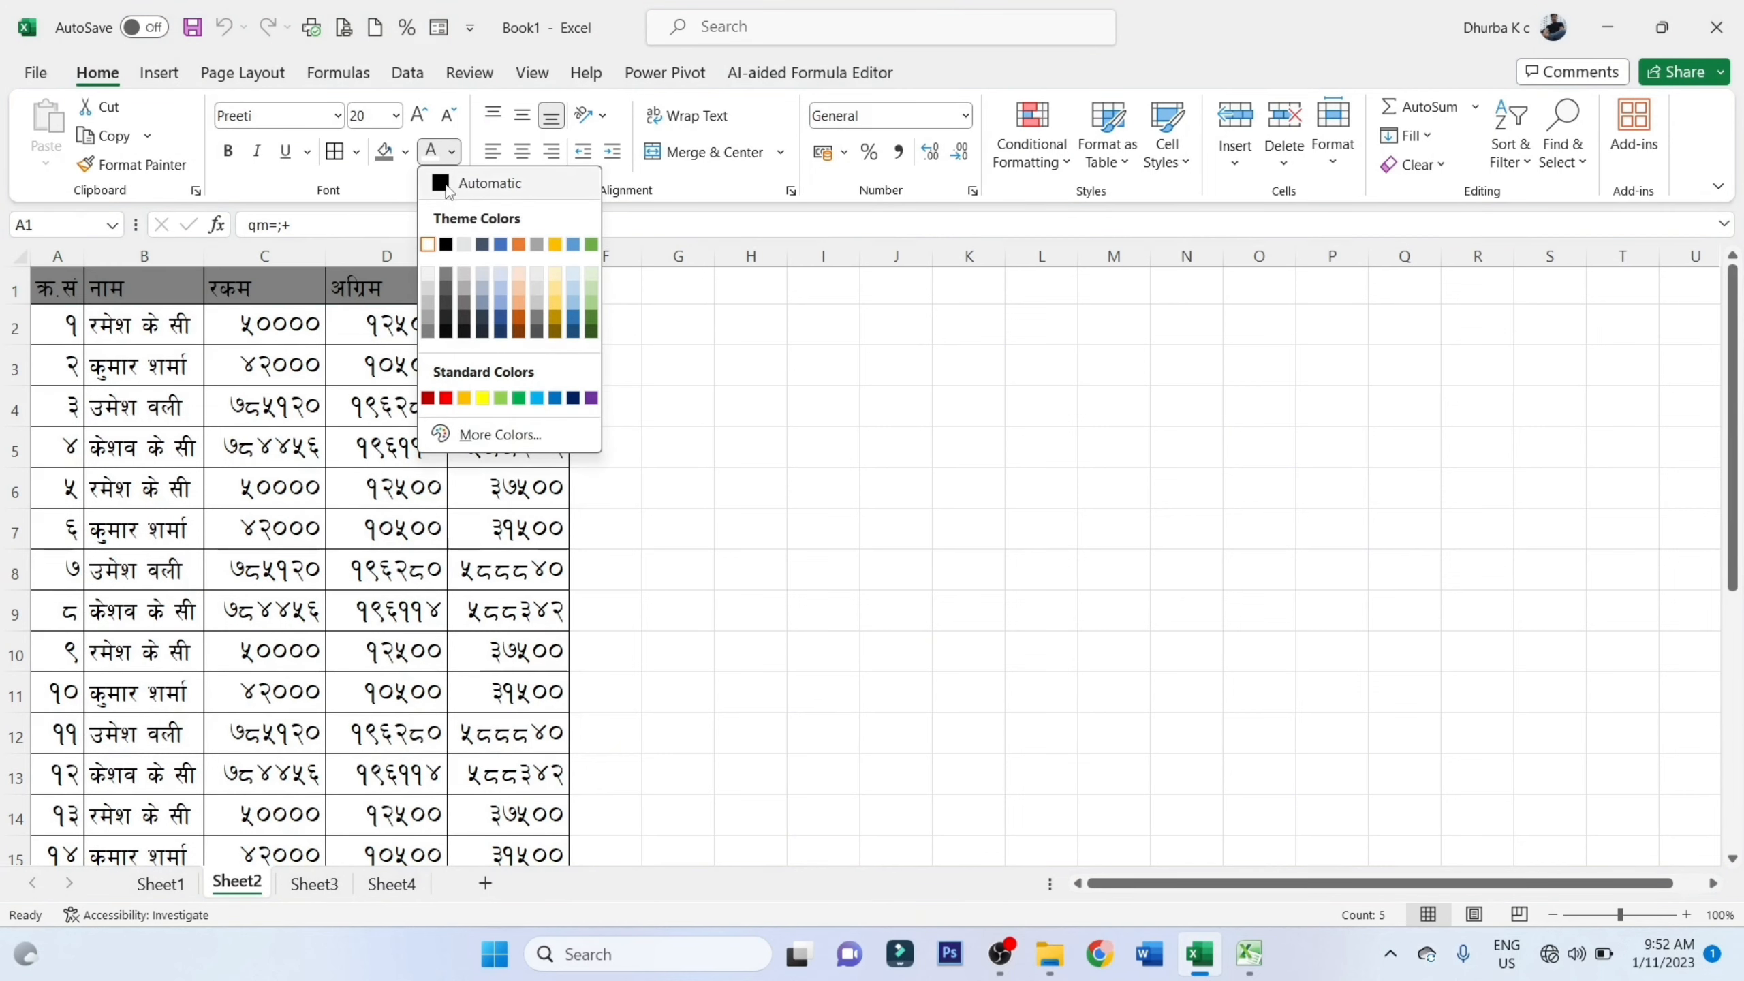
click(491, 183)
click(433, 412)
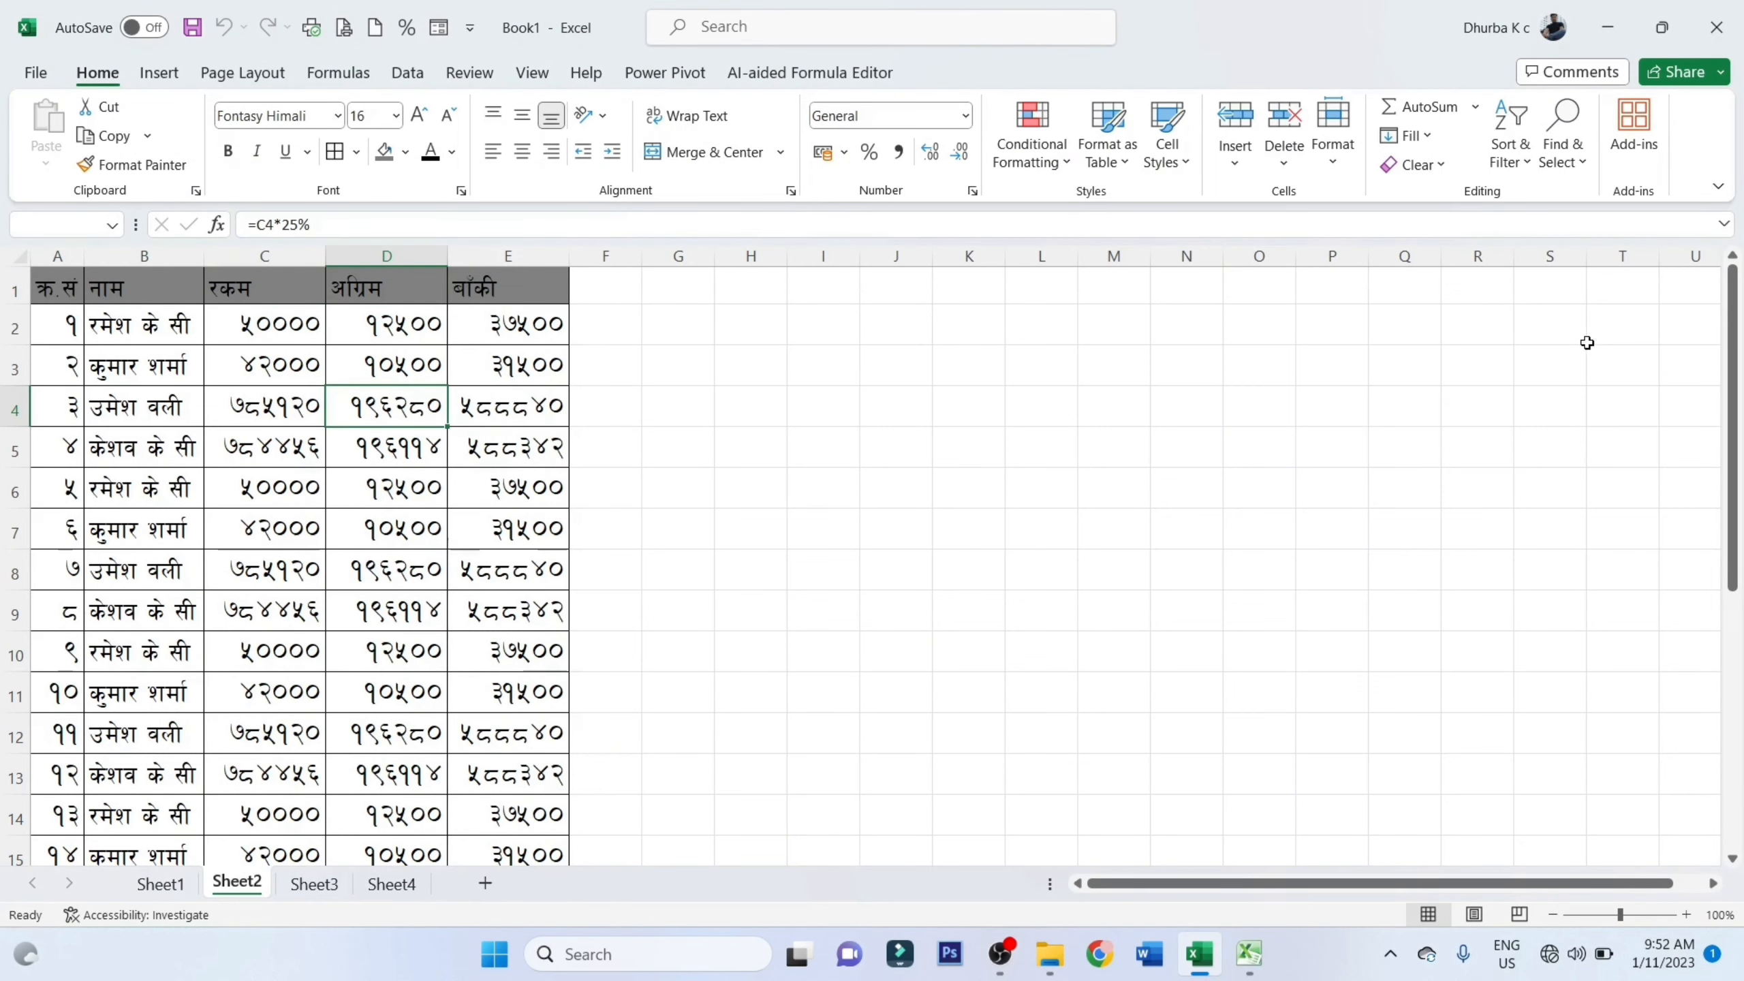
drag(1739, 313, 1703, 560)
key(alt+Tab)
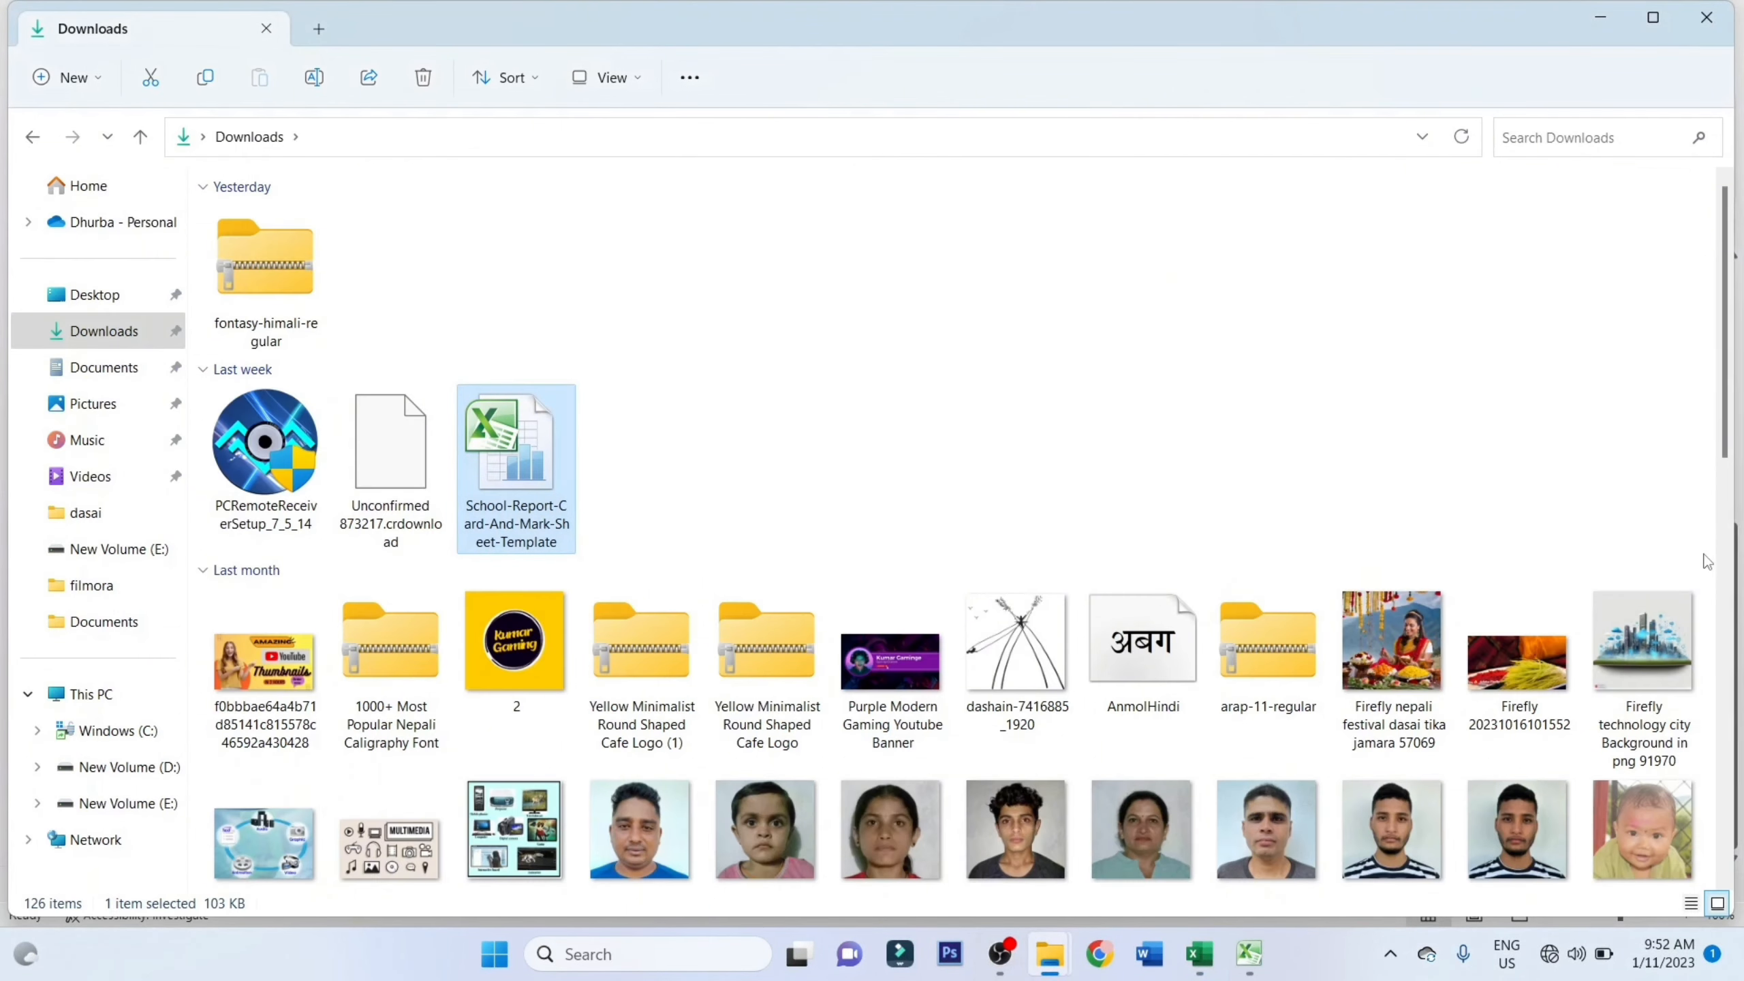
click(1201, 952)
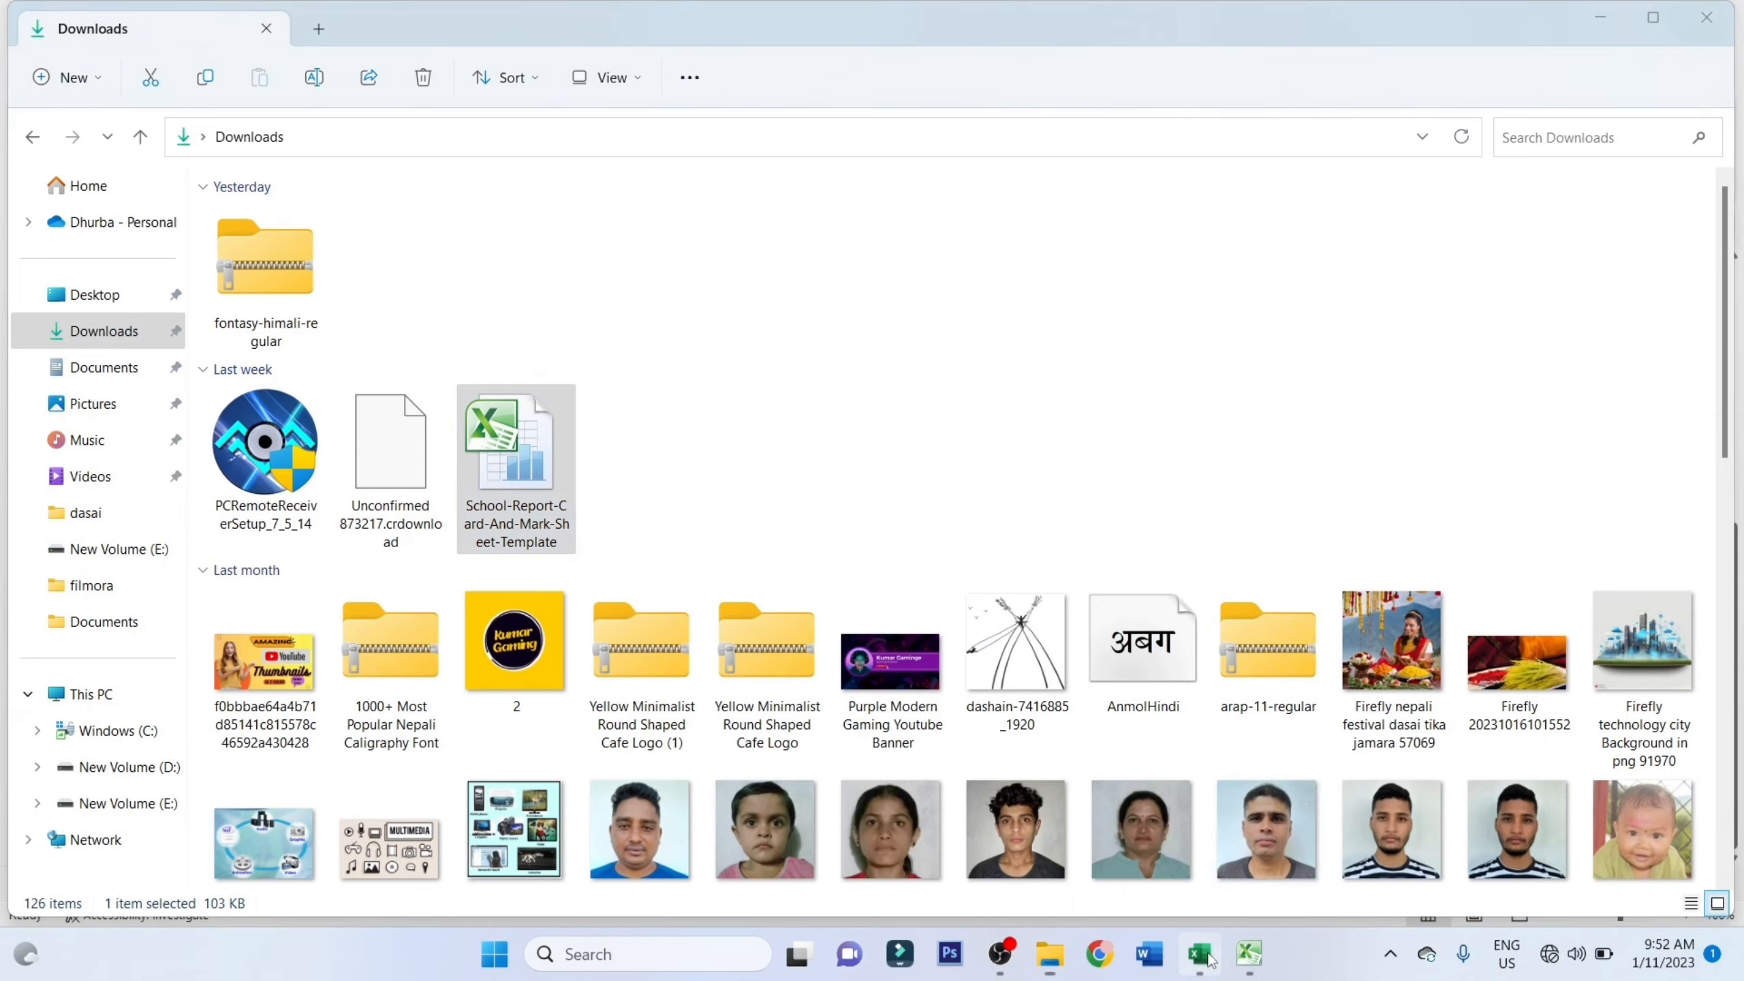
drag(1733, 611, 1743, 347)
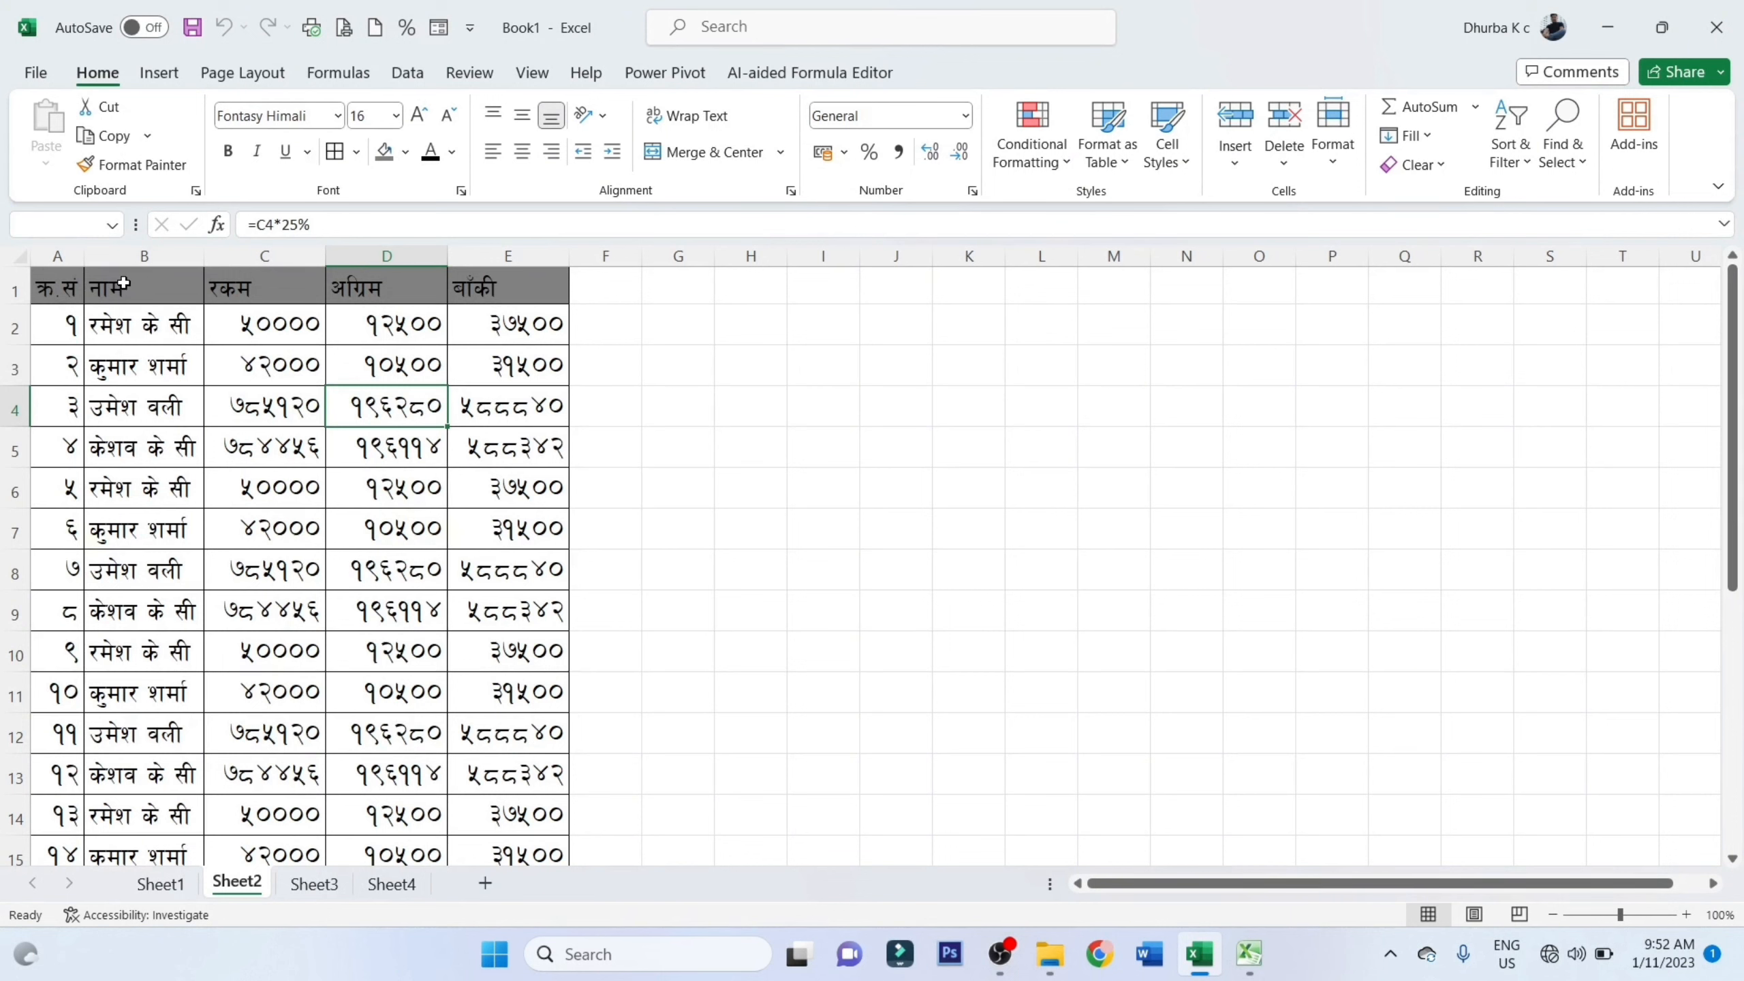
Freeze the panes of Sheet2 at cell A2 so the header row is locked
click(77, 290)
click(73, 325)
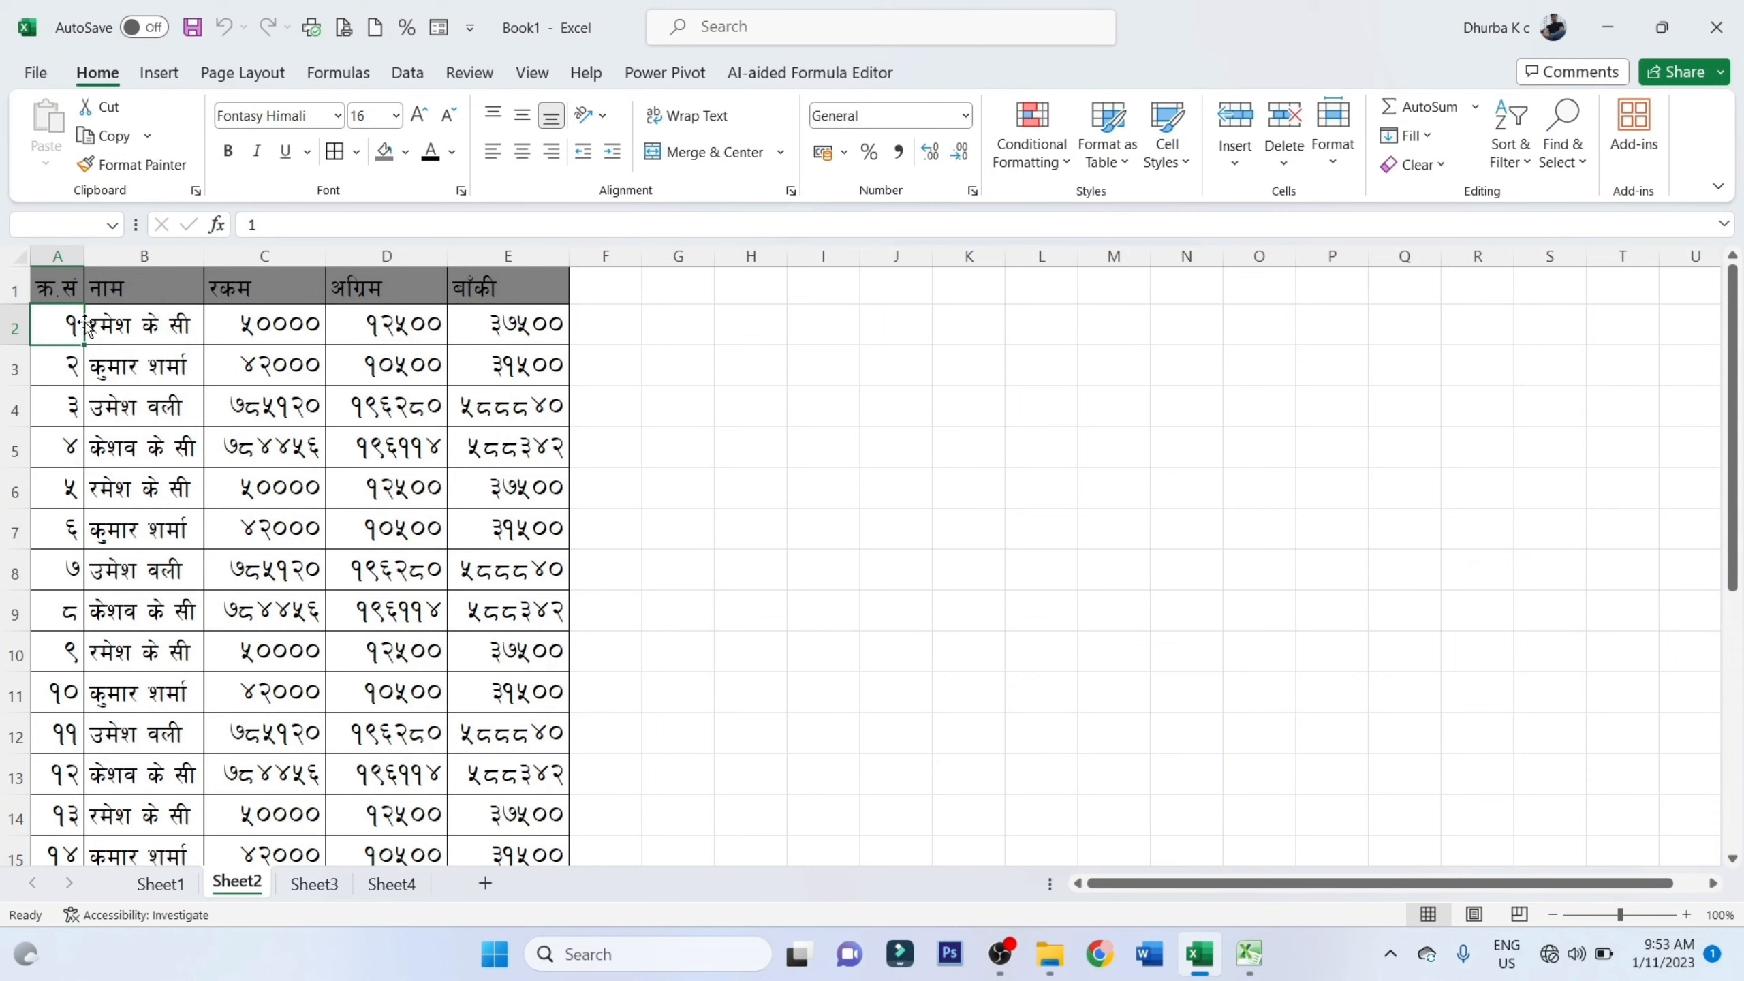
key(alt)
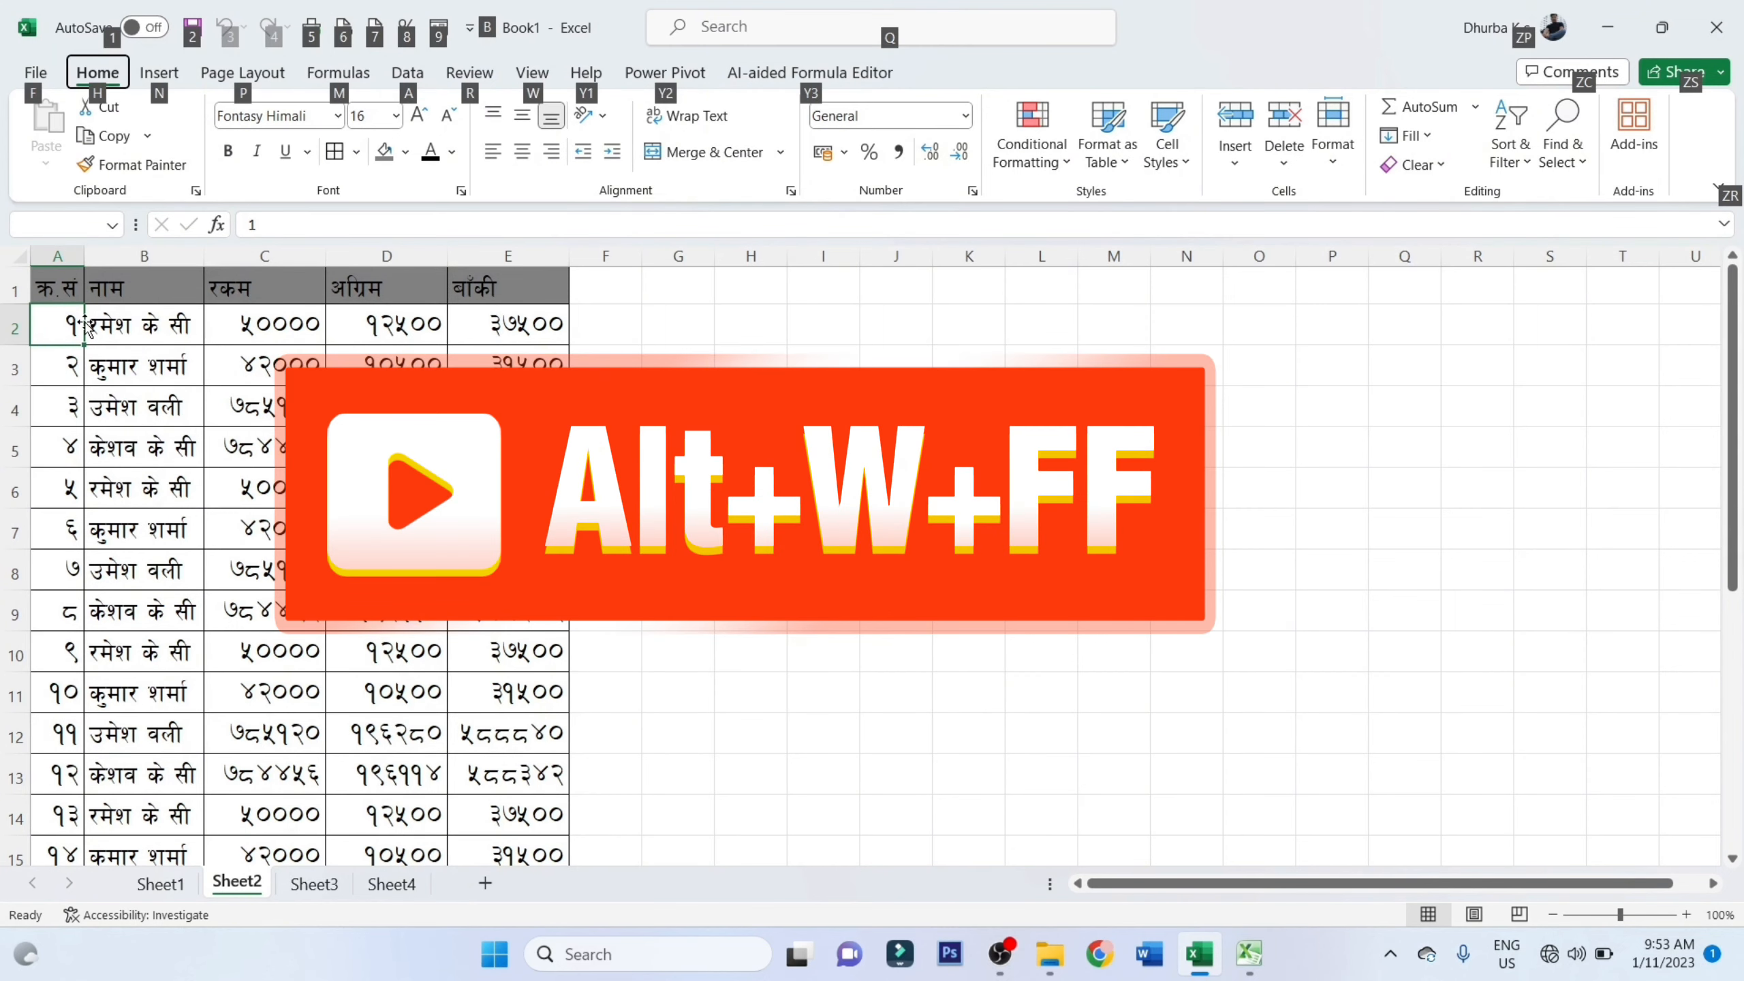
click(85, 323)
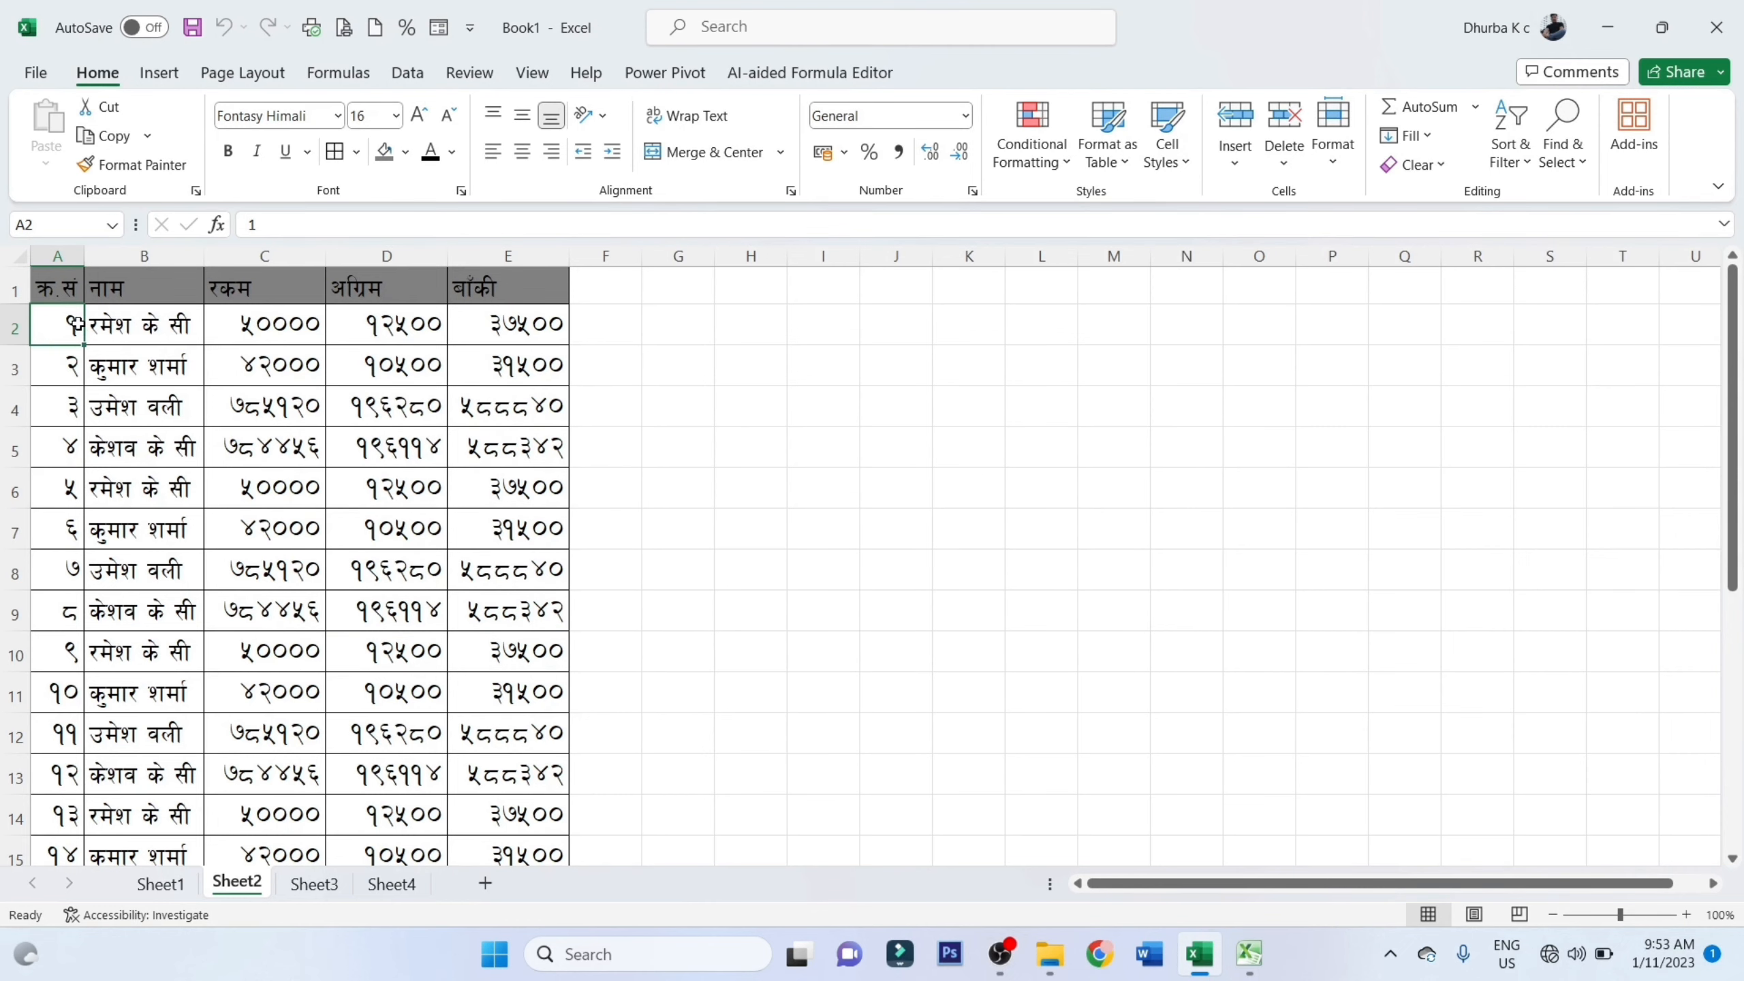
key(alt+w)
key(f)
key(f)
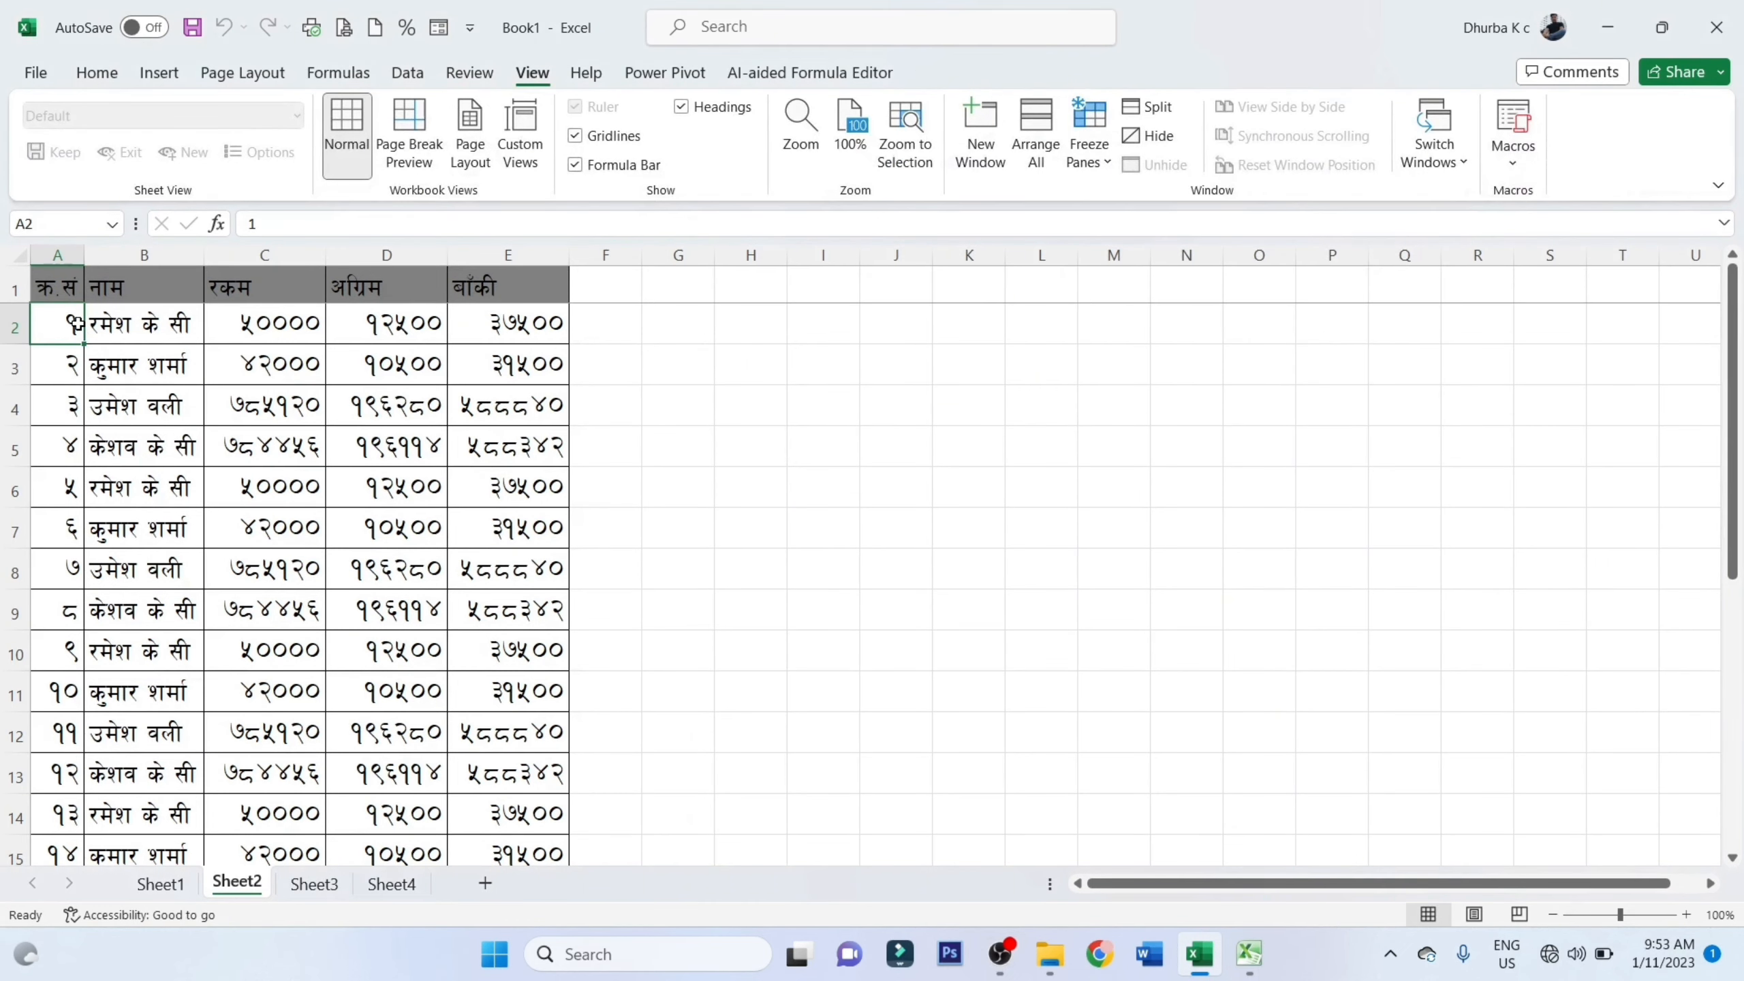
Scroll through the Sheet2 table to check how the frozen header row behaves, and inspect its header cells
click(184, 331)
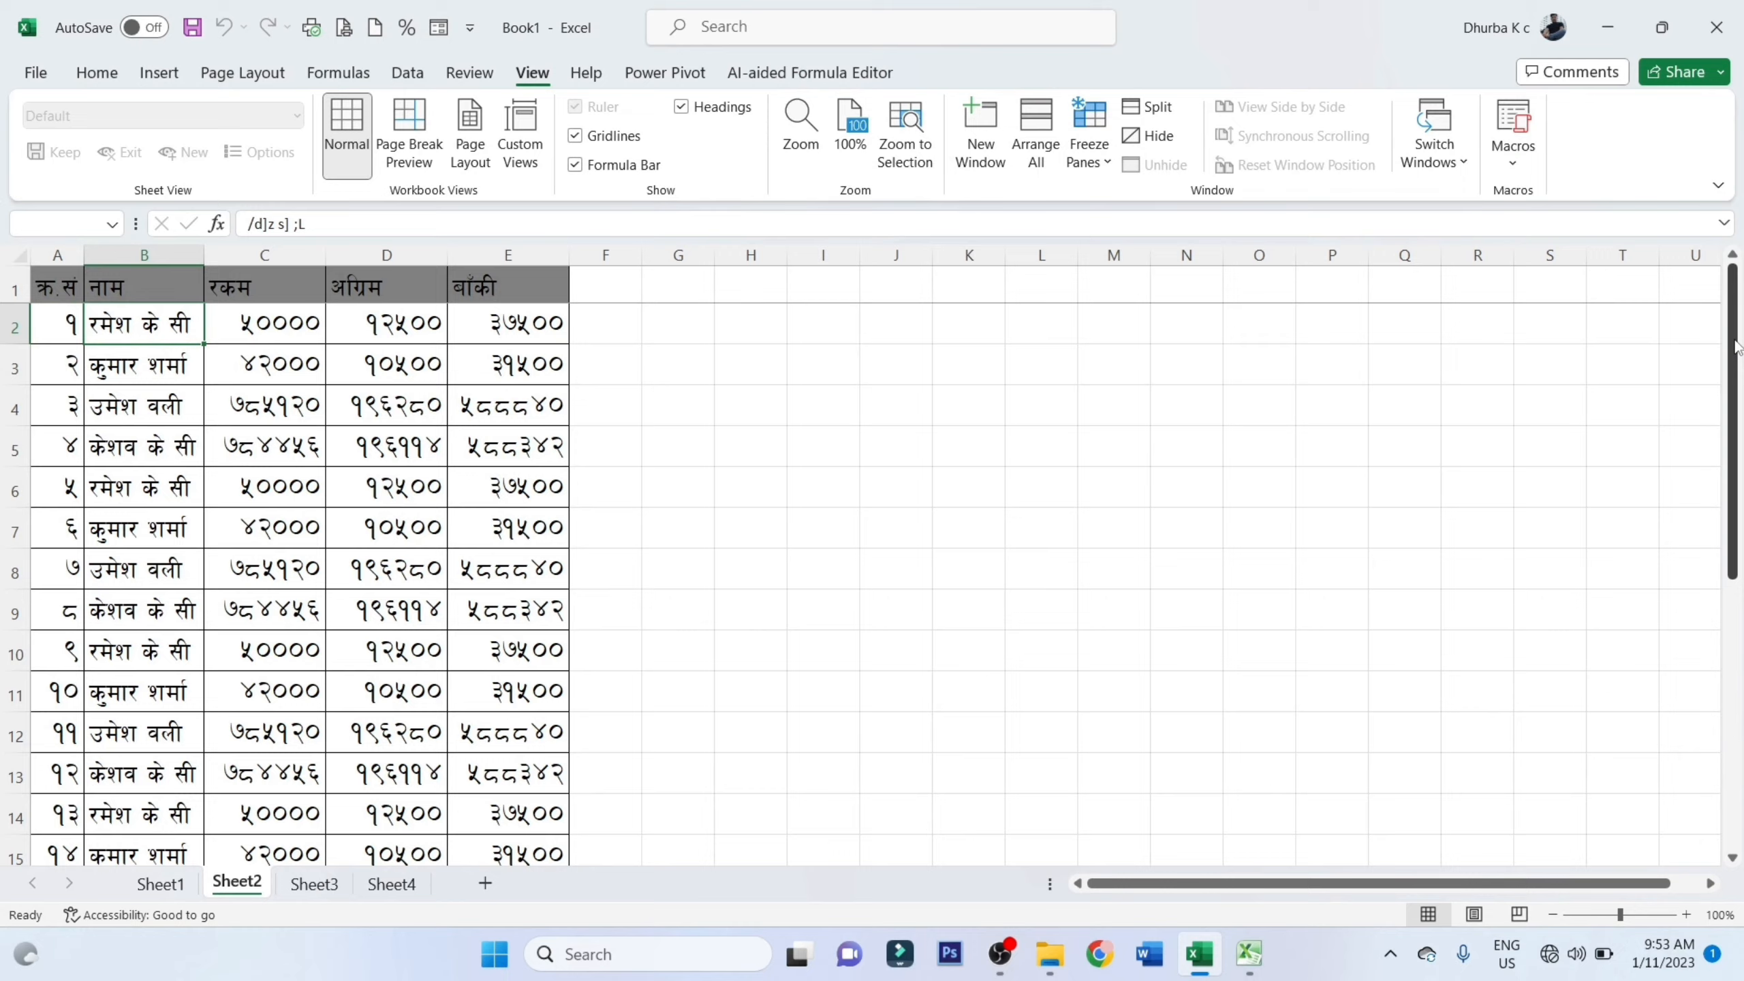
drag(1738, 337, 1723, 644)
drag(1734, 543, 1727, 237)
drag(1725, 81, 1725, 6)
drag(1728, 159, 1704, 508)
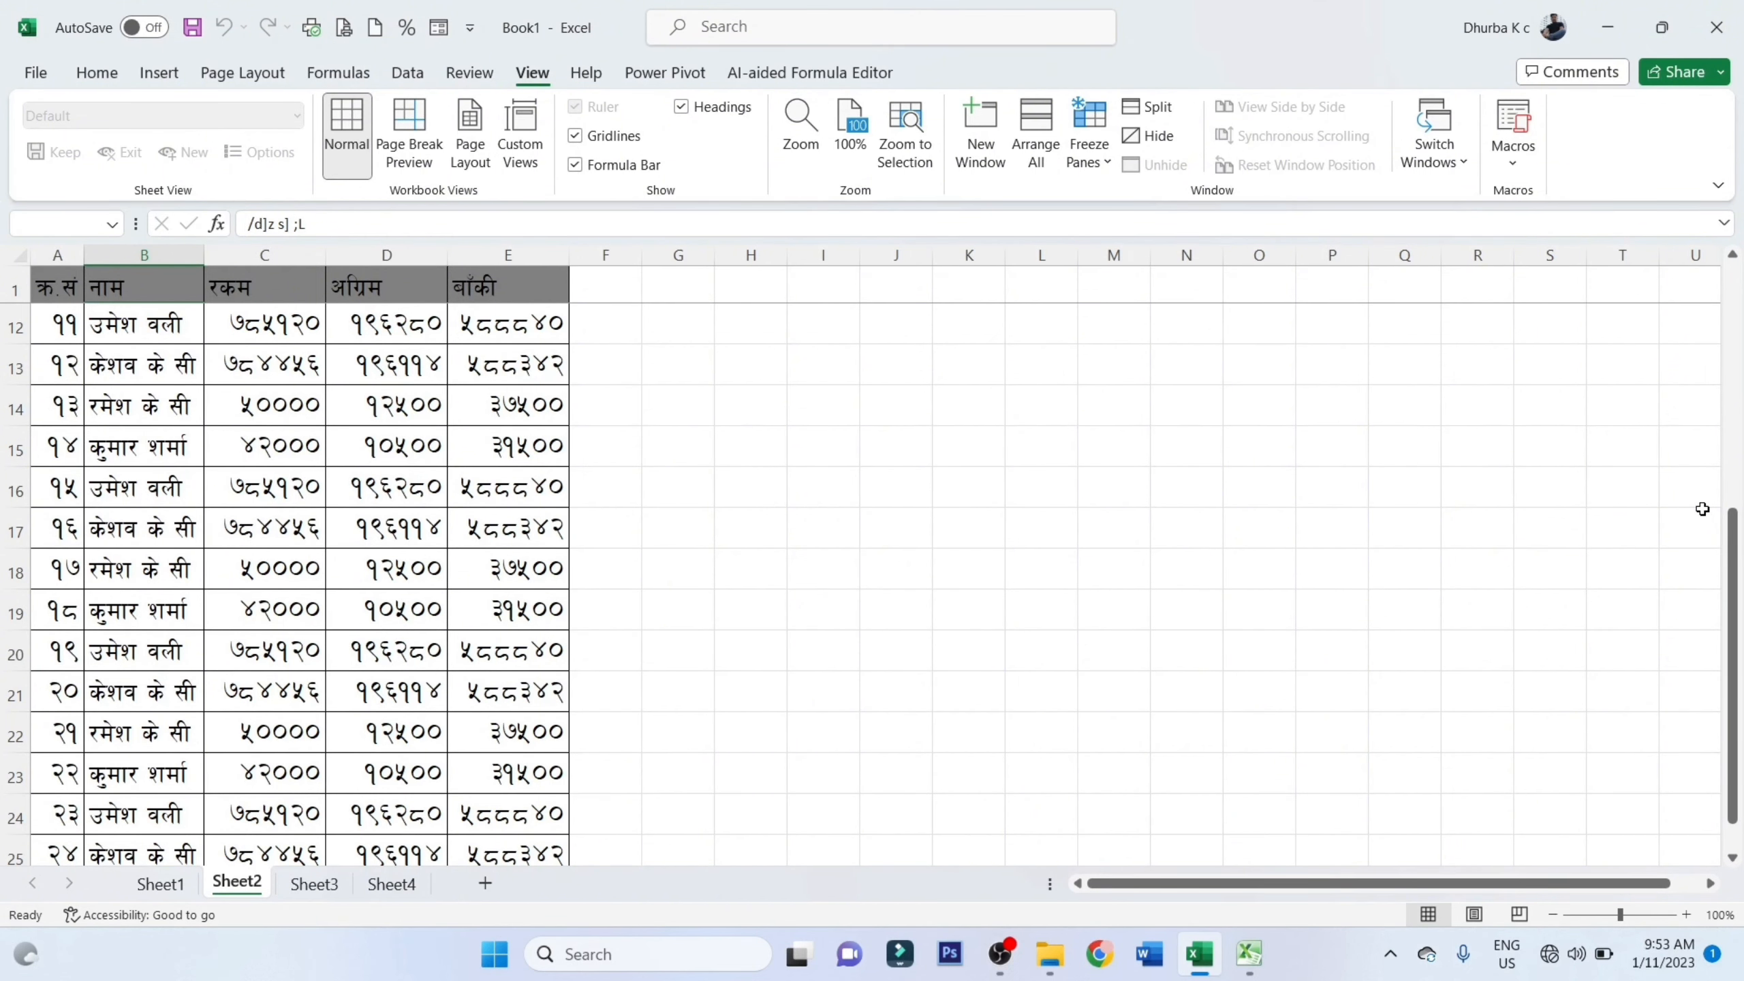
scroll(1704, 508, down, 1)
click(312, 399)
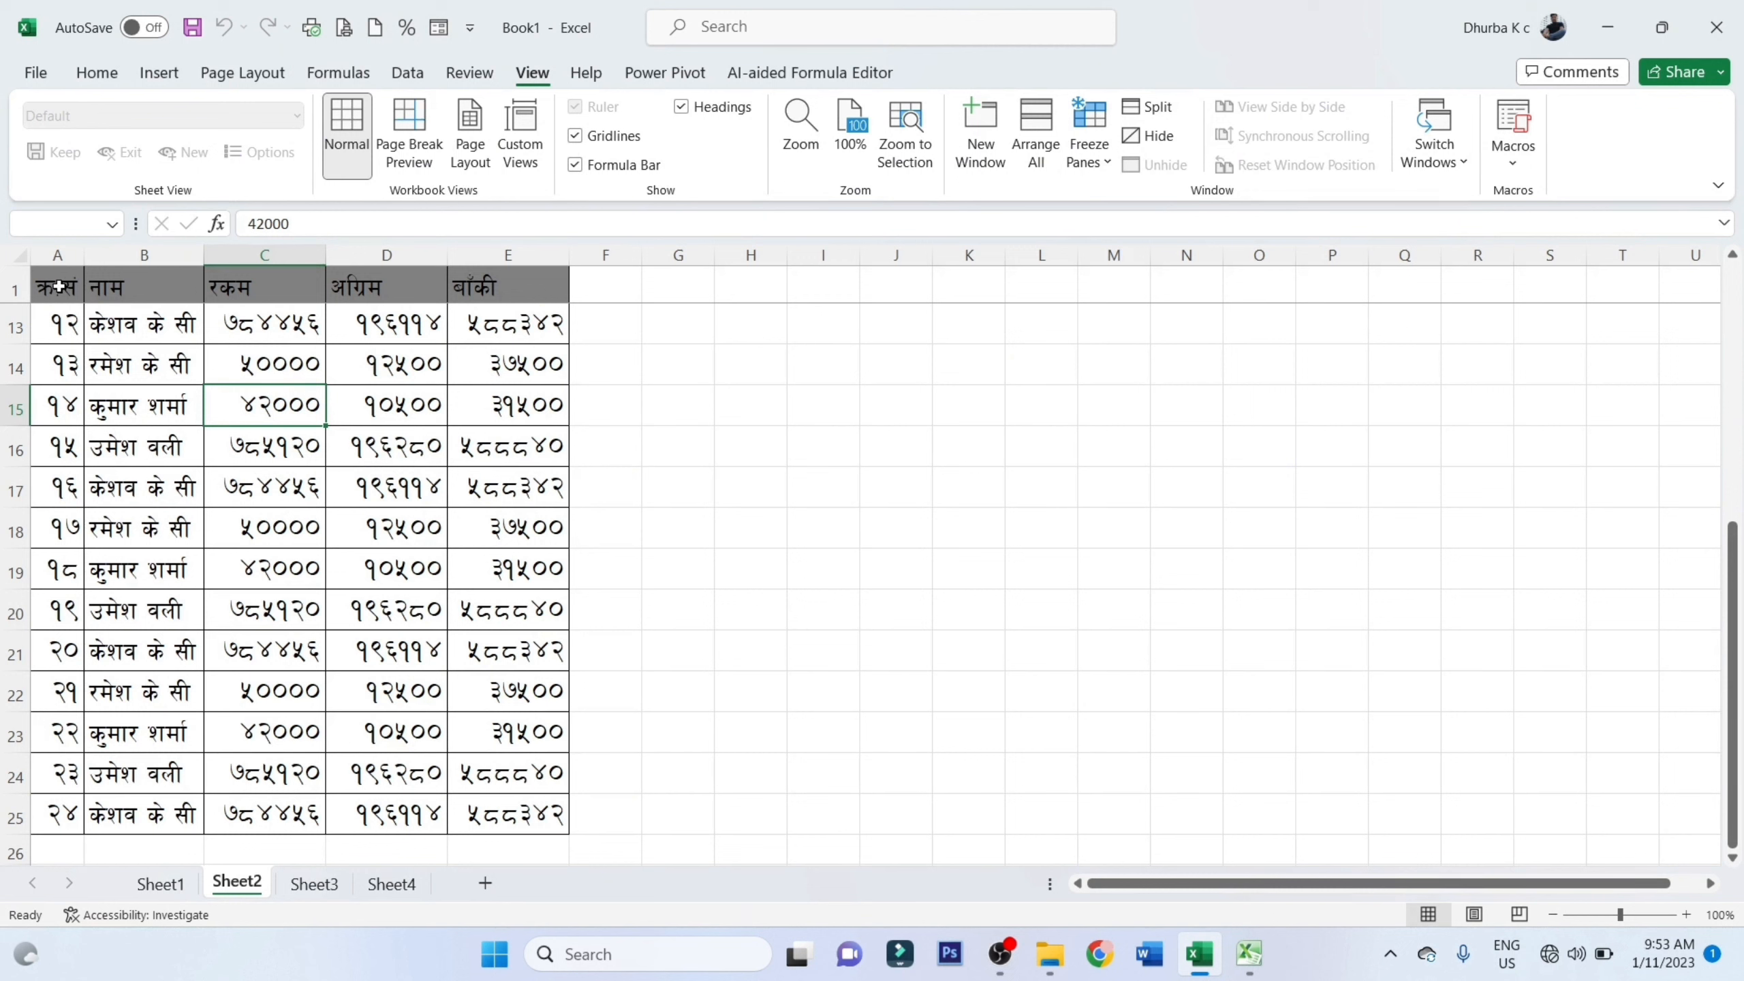
click(201, 291)
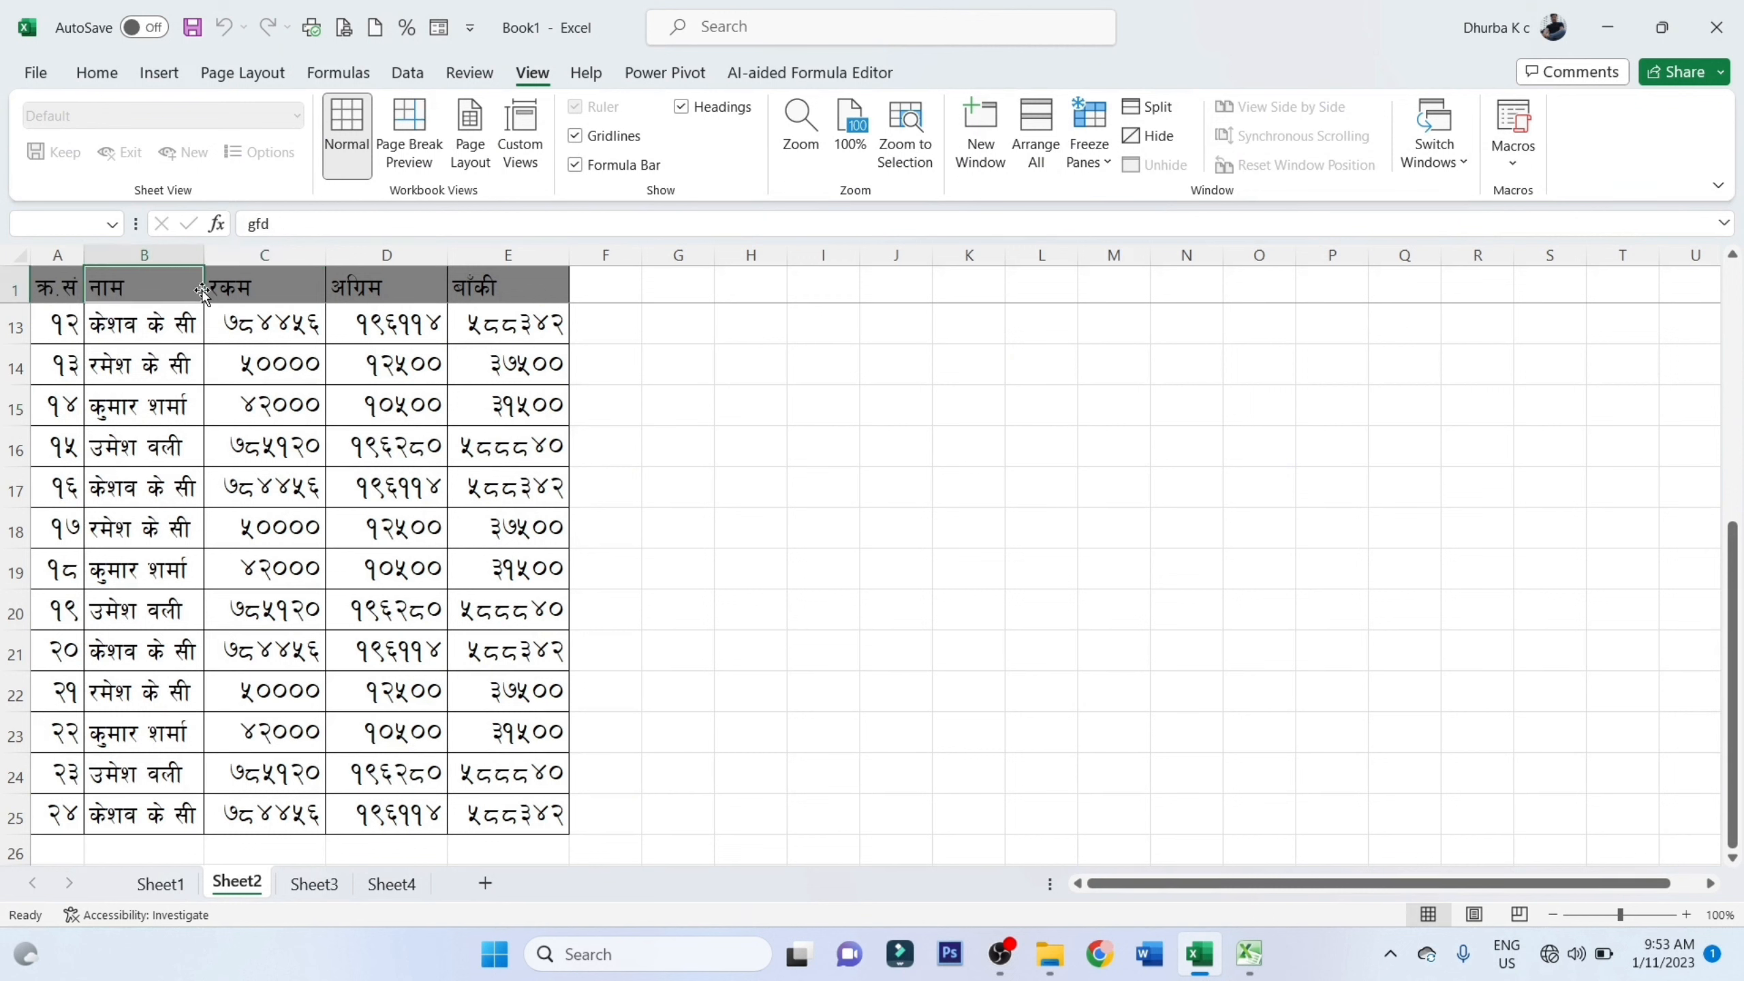
click(269, 285)
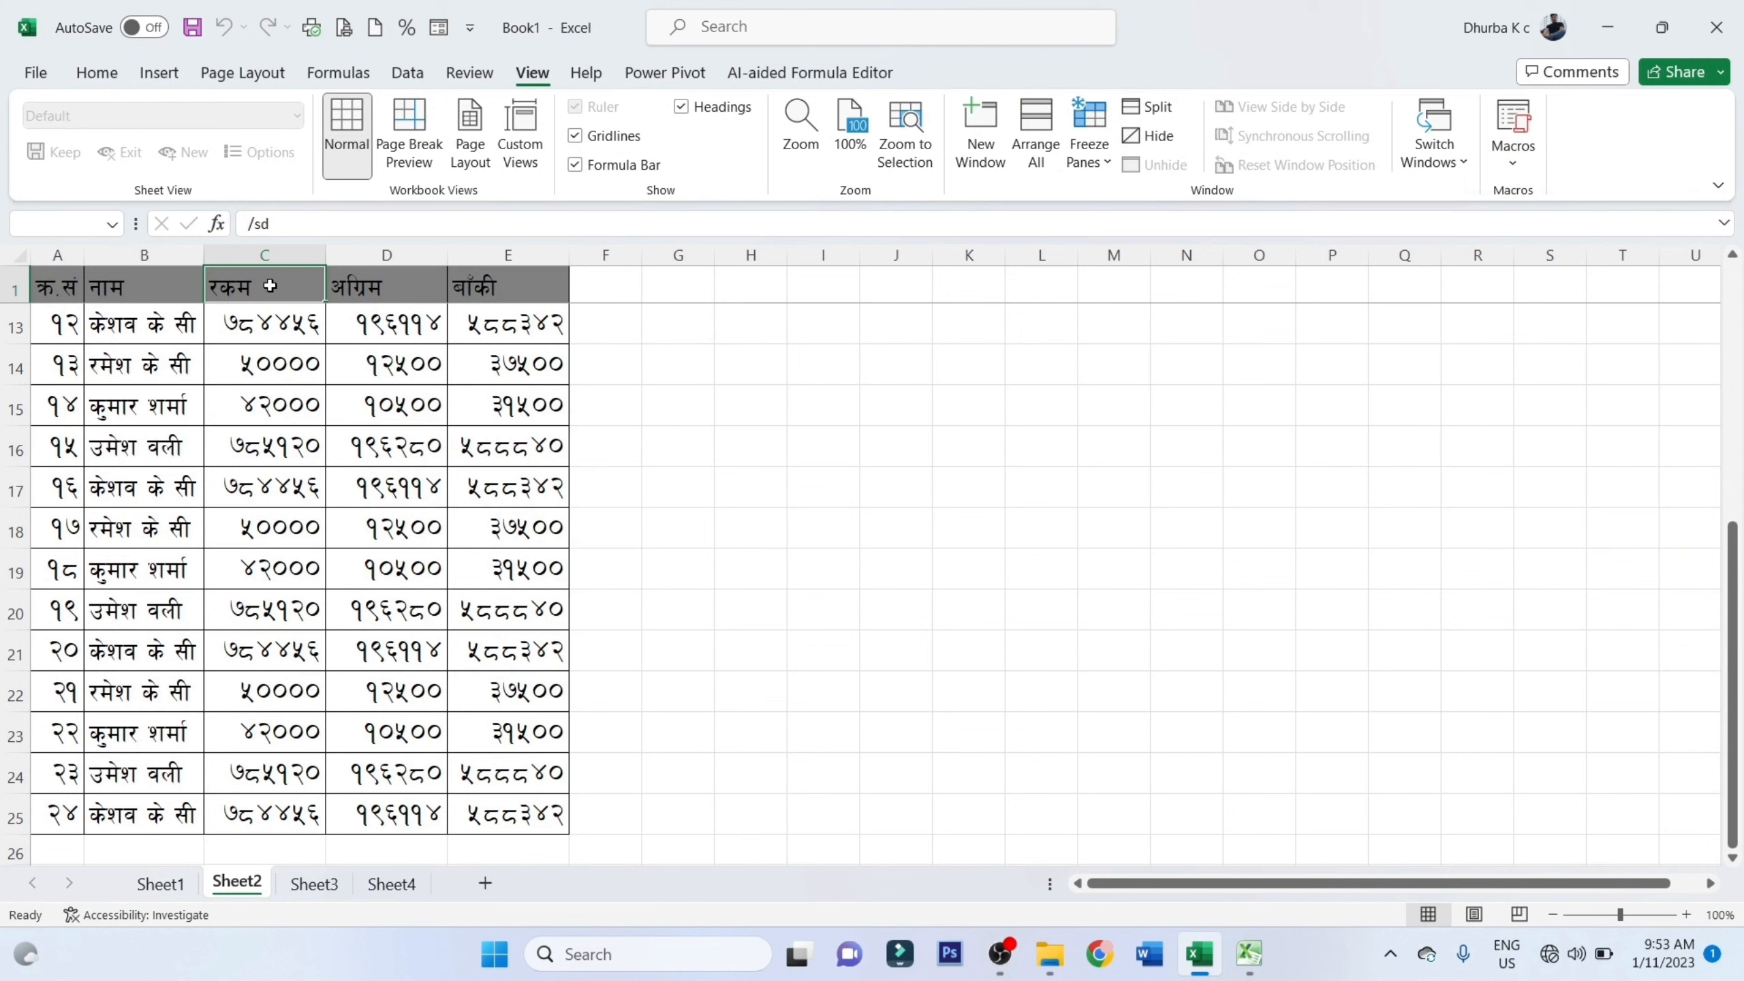
click(121, 82)
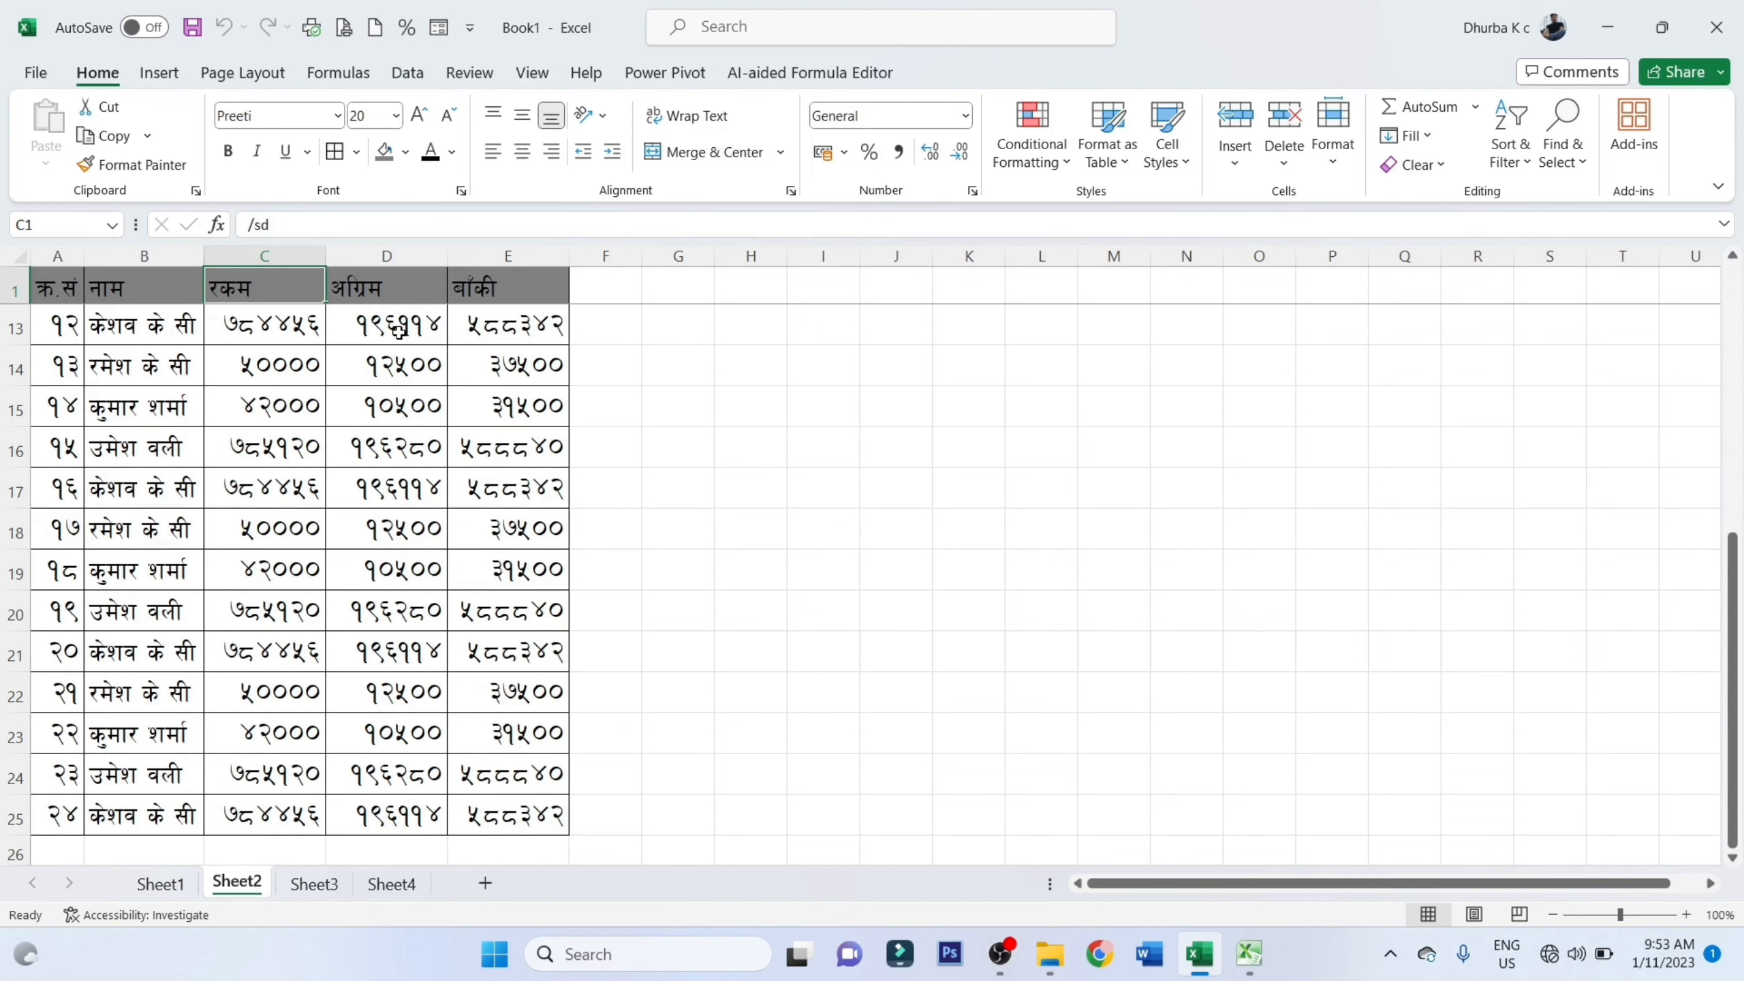
click(376, 283)
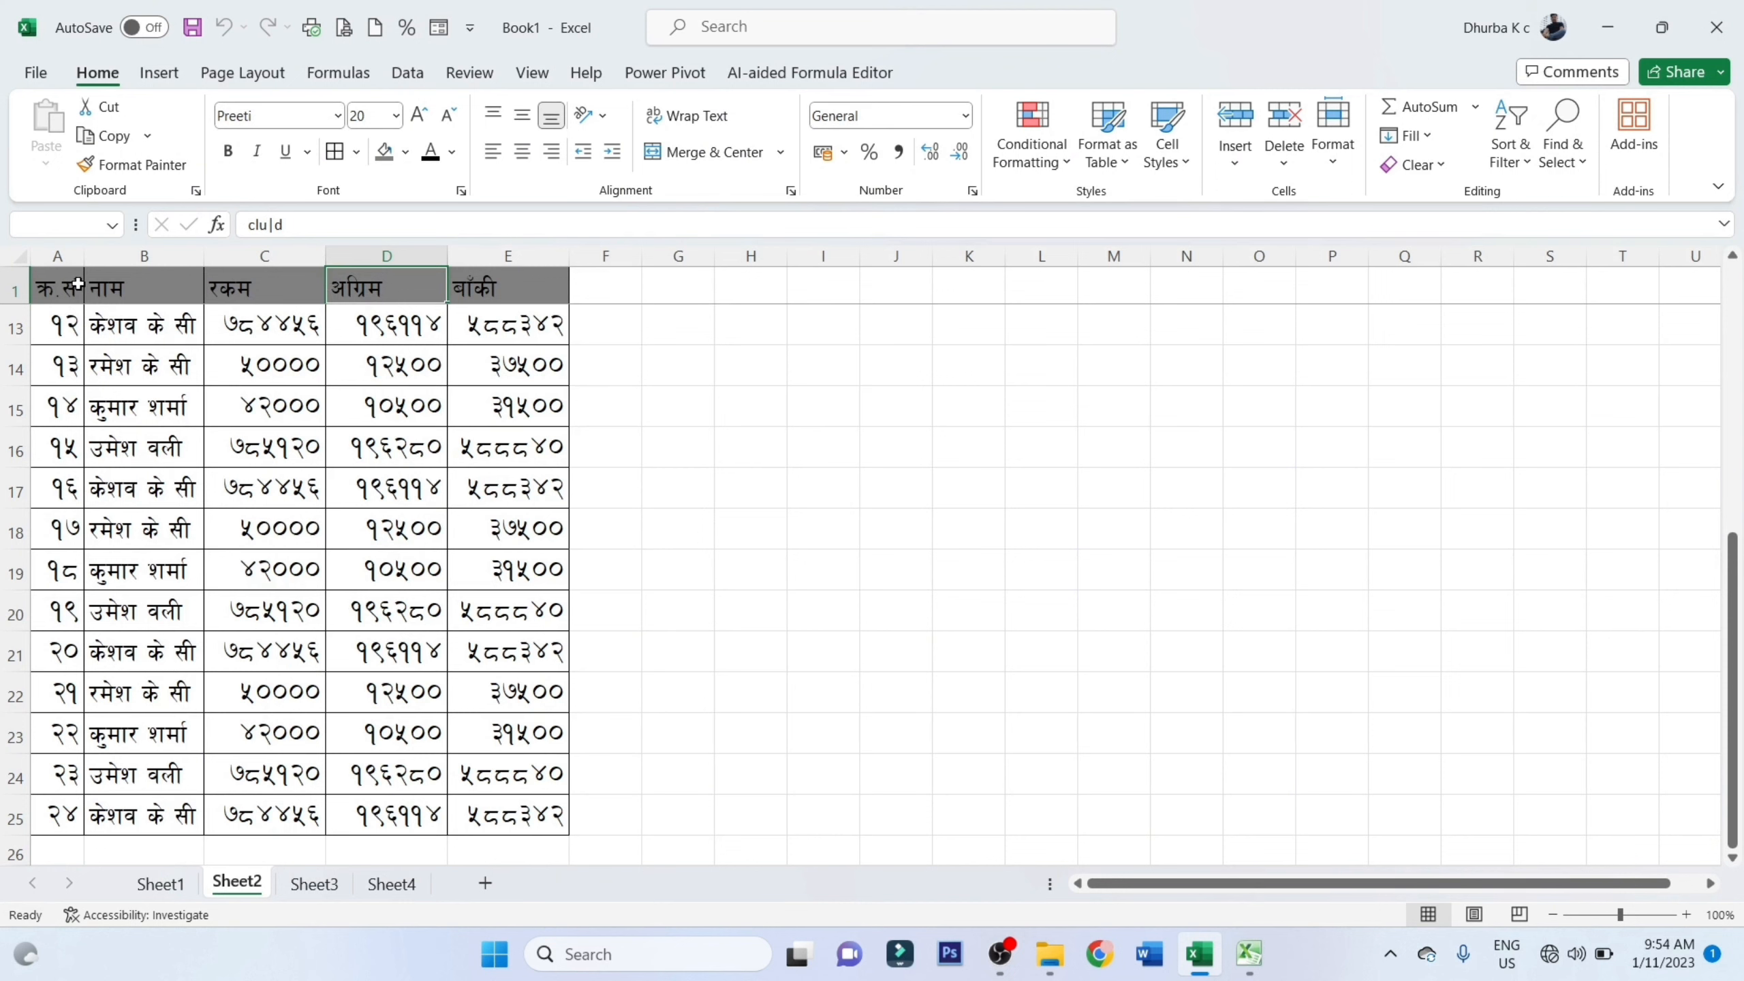
Try the Vertical Text orientation on header cell C1, followed by Rotate Text Down
click(130, 285)
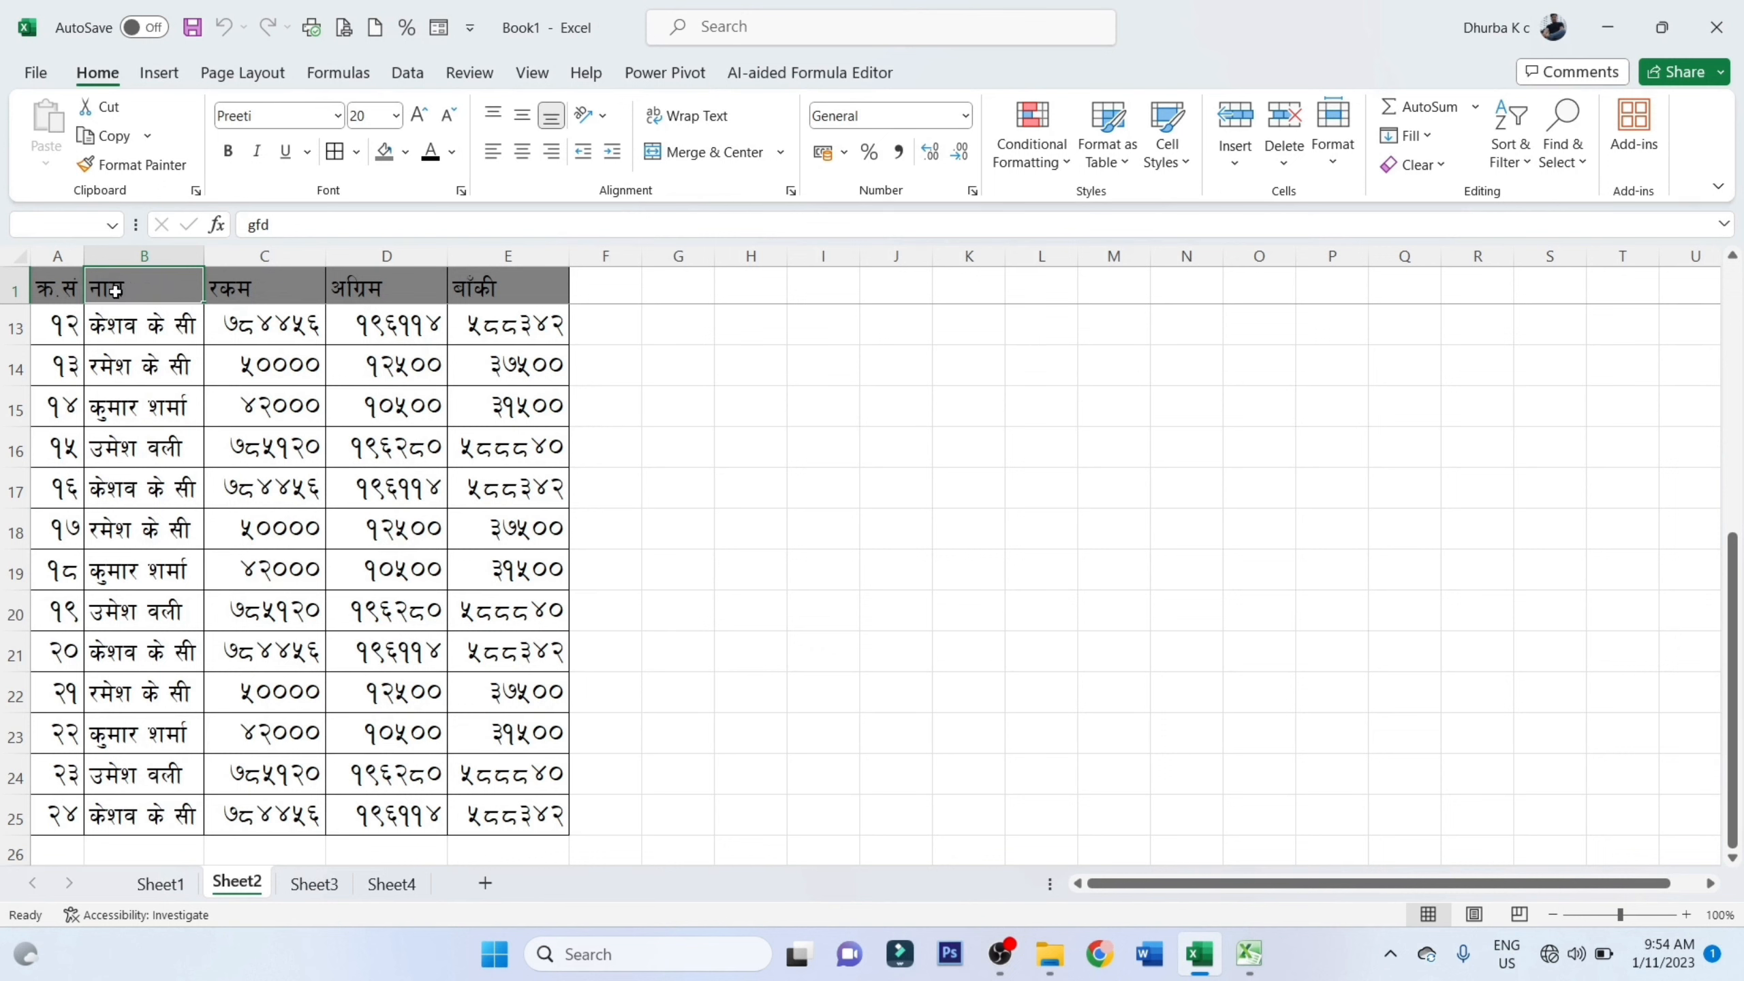
click(251, 294)
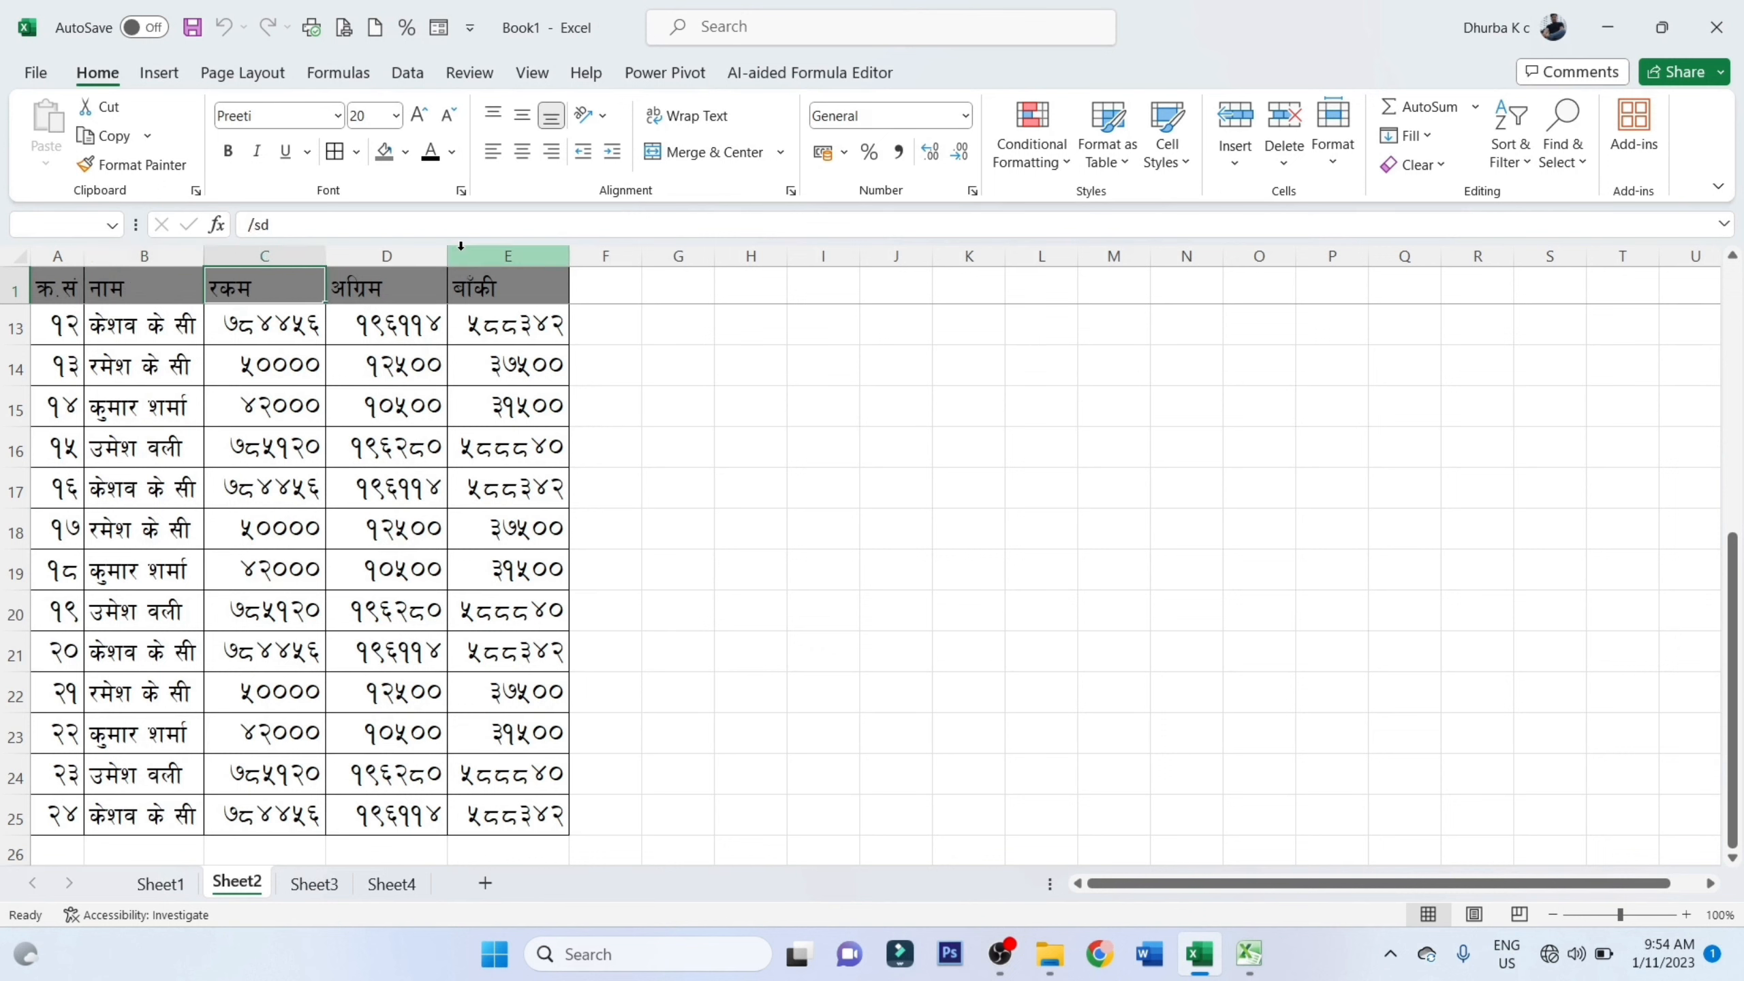
click(607, 124)
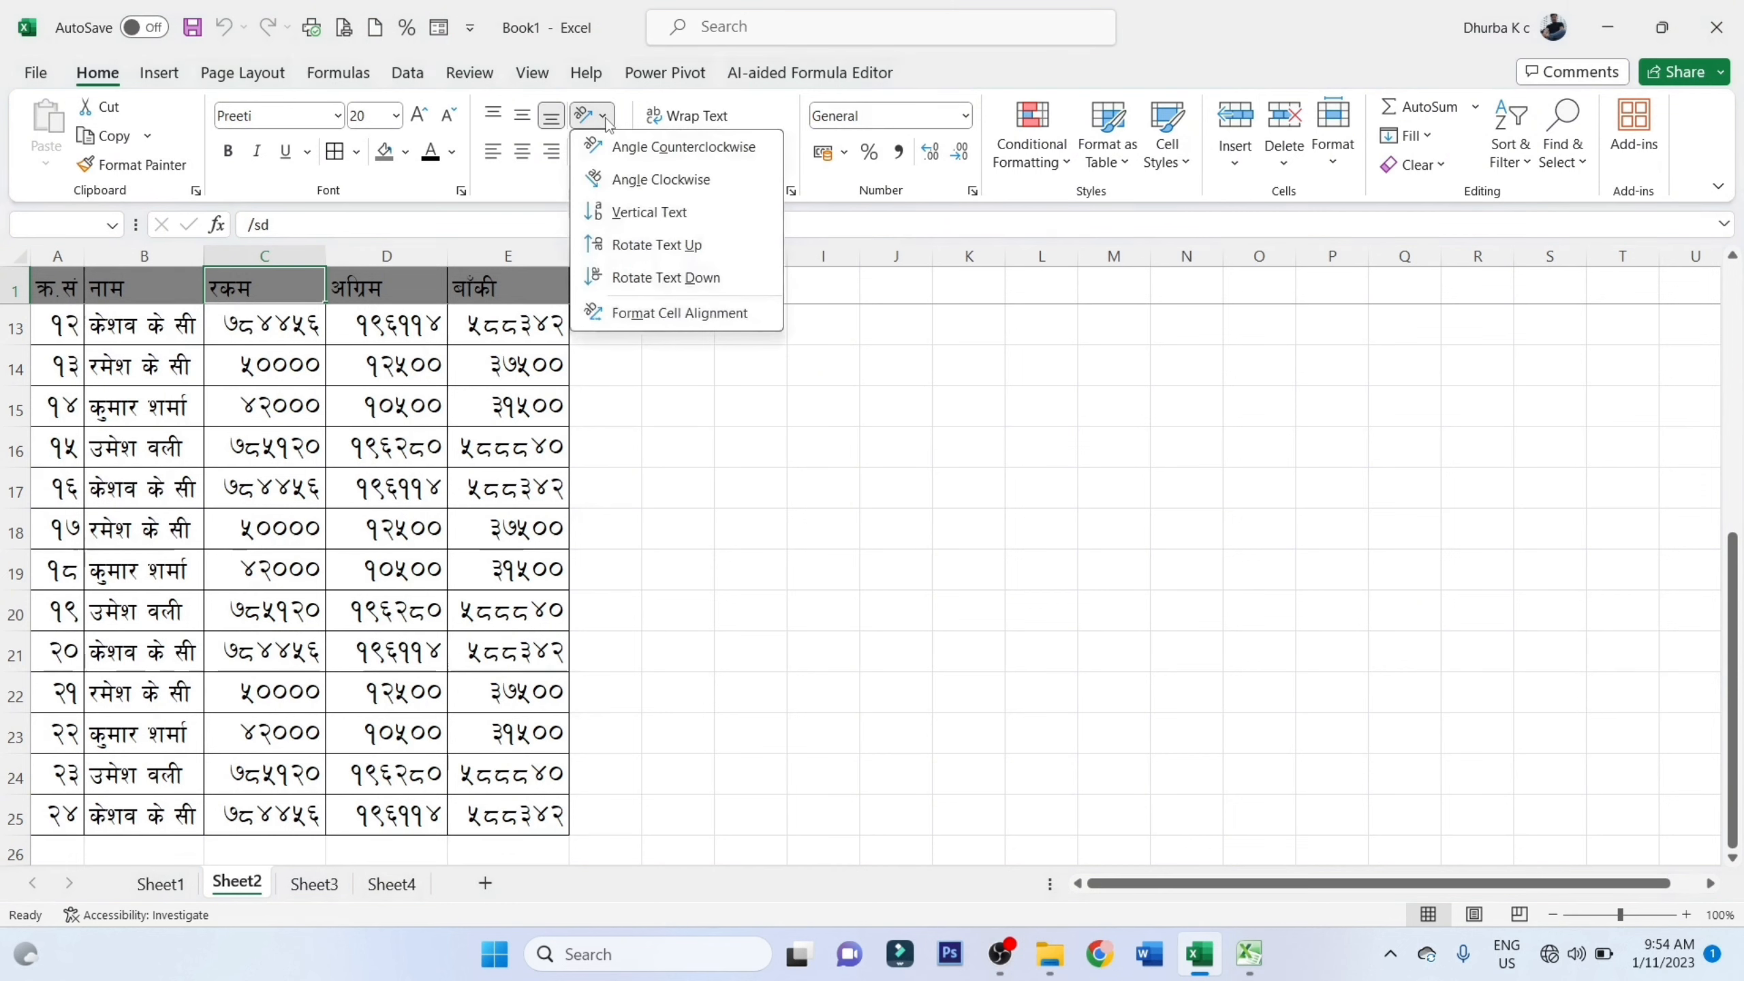
click(666, 221)
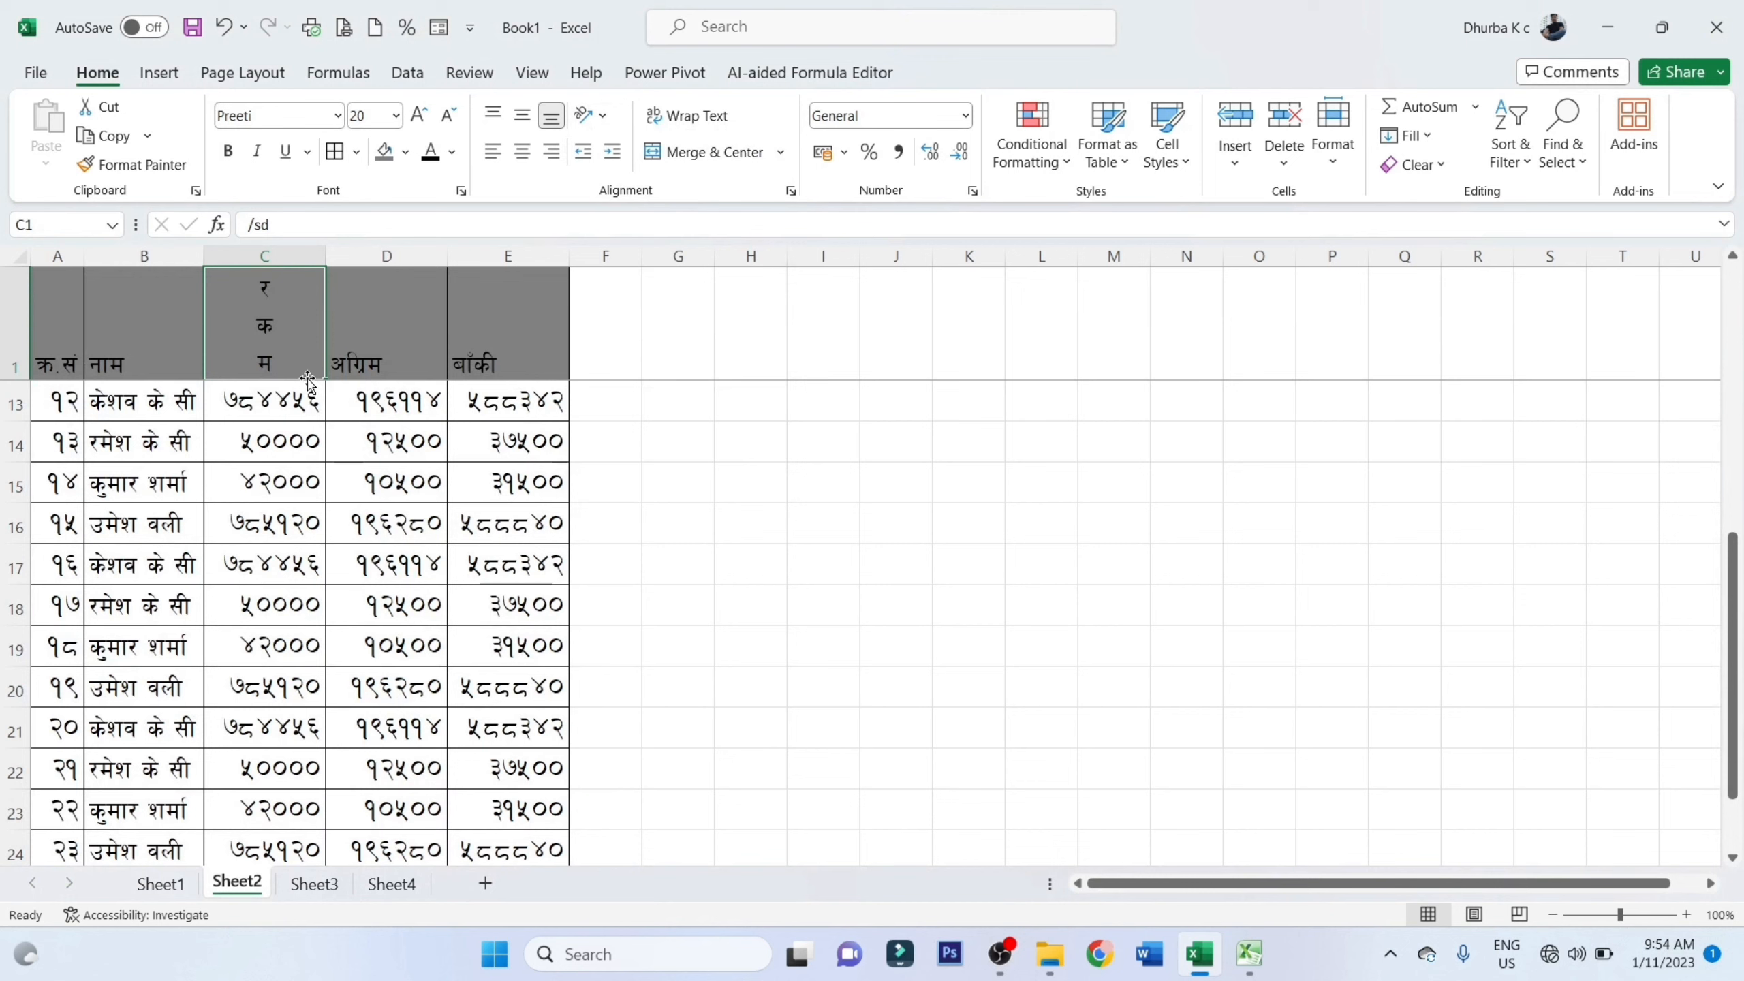
click(607, 117)
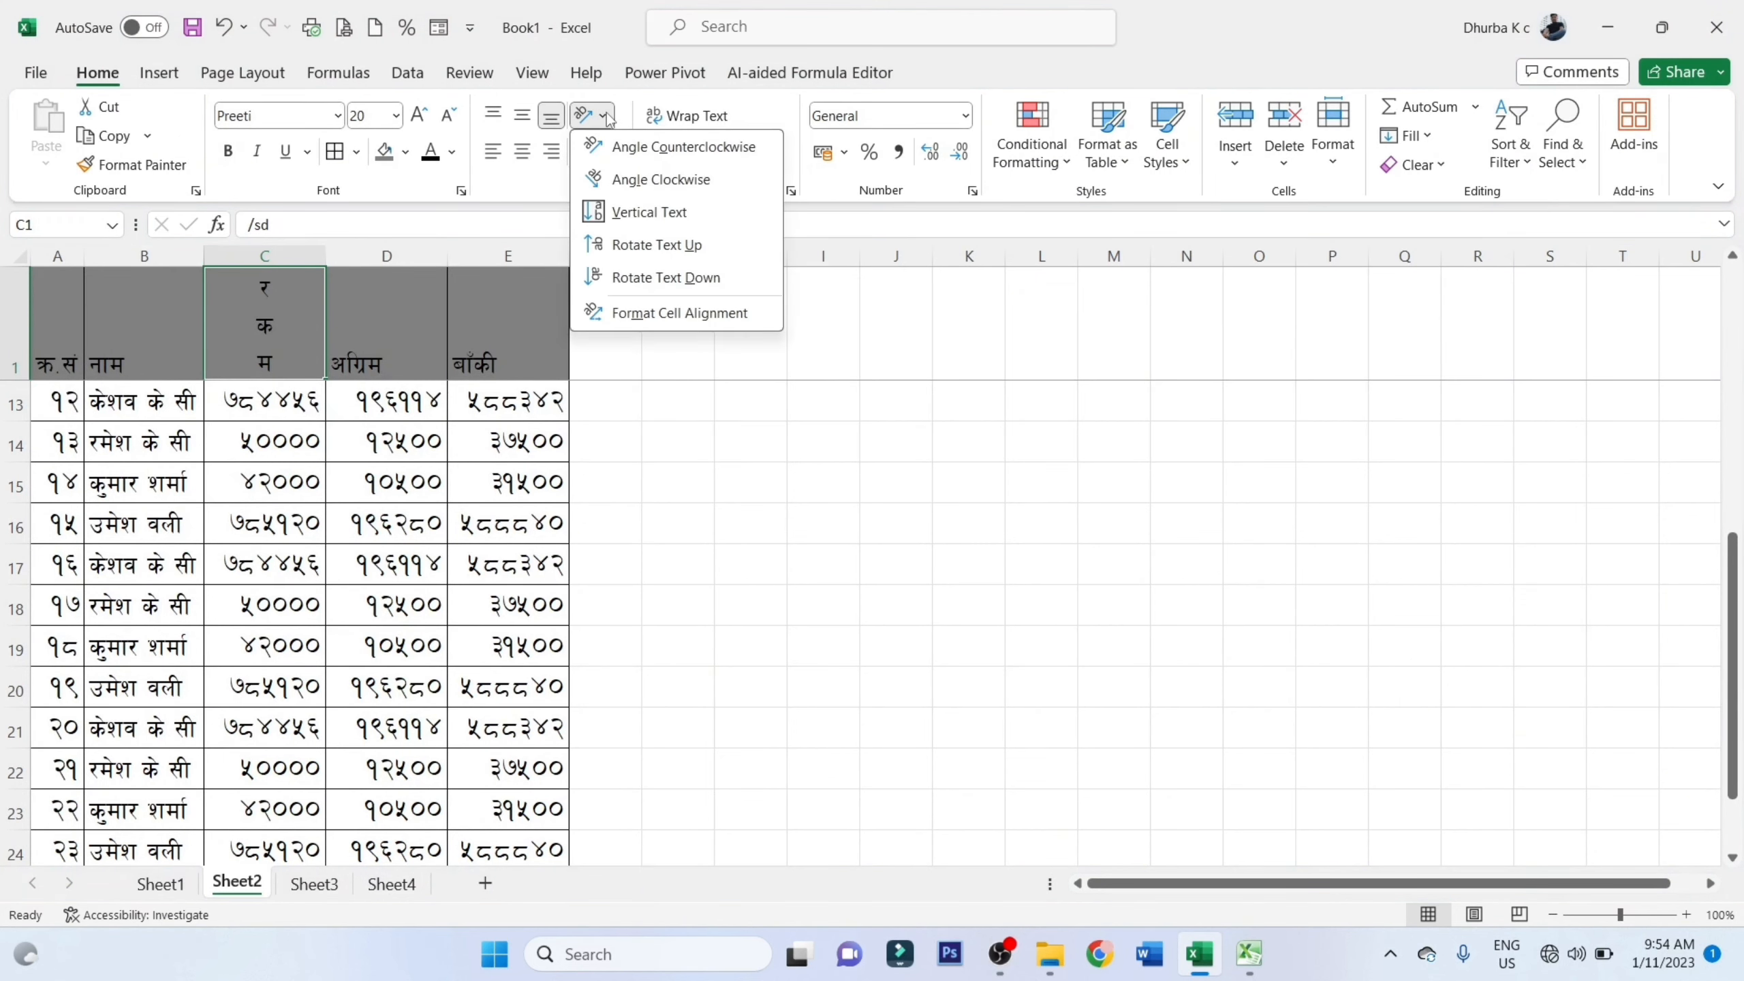
click(652, 278)
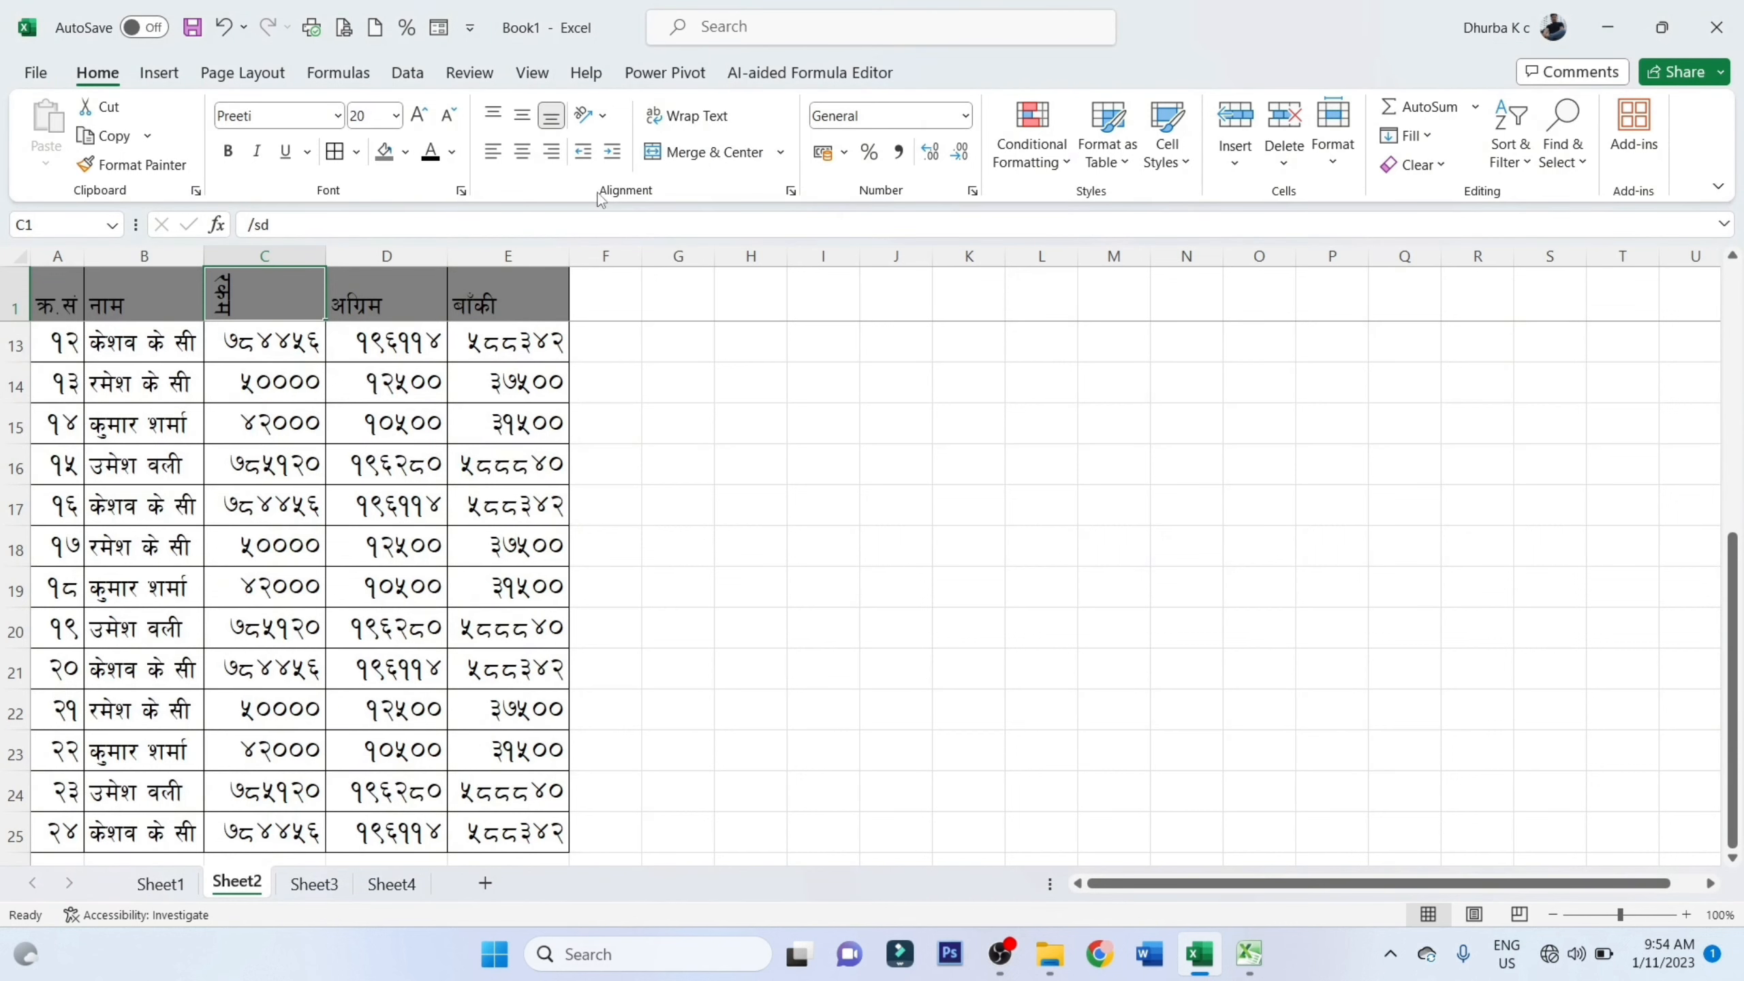
Angle the text of header cell C1 clockwise, and switch it to Angle Counterclockwise
click(602, 118)
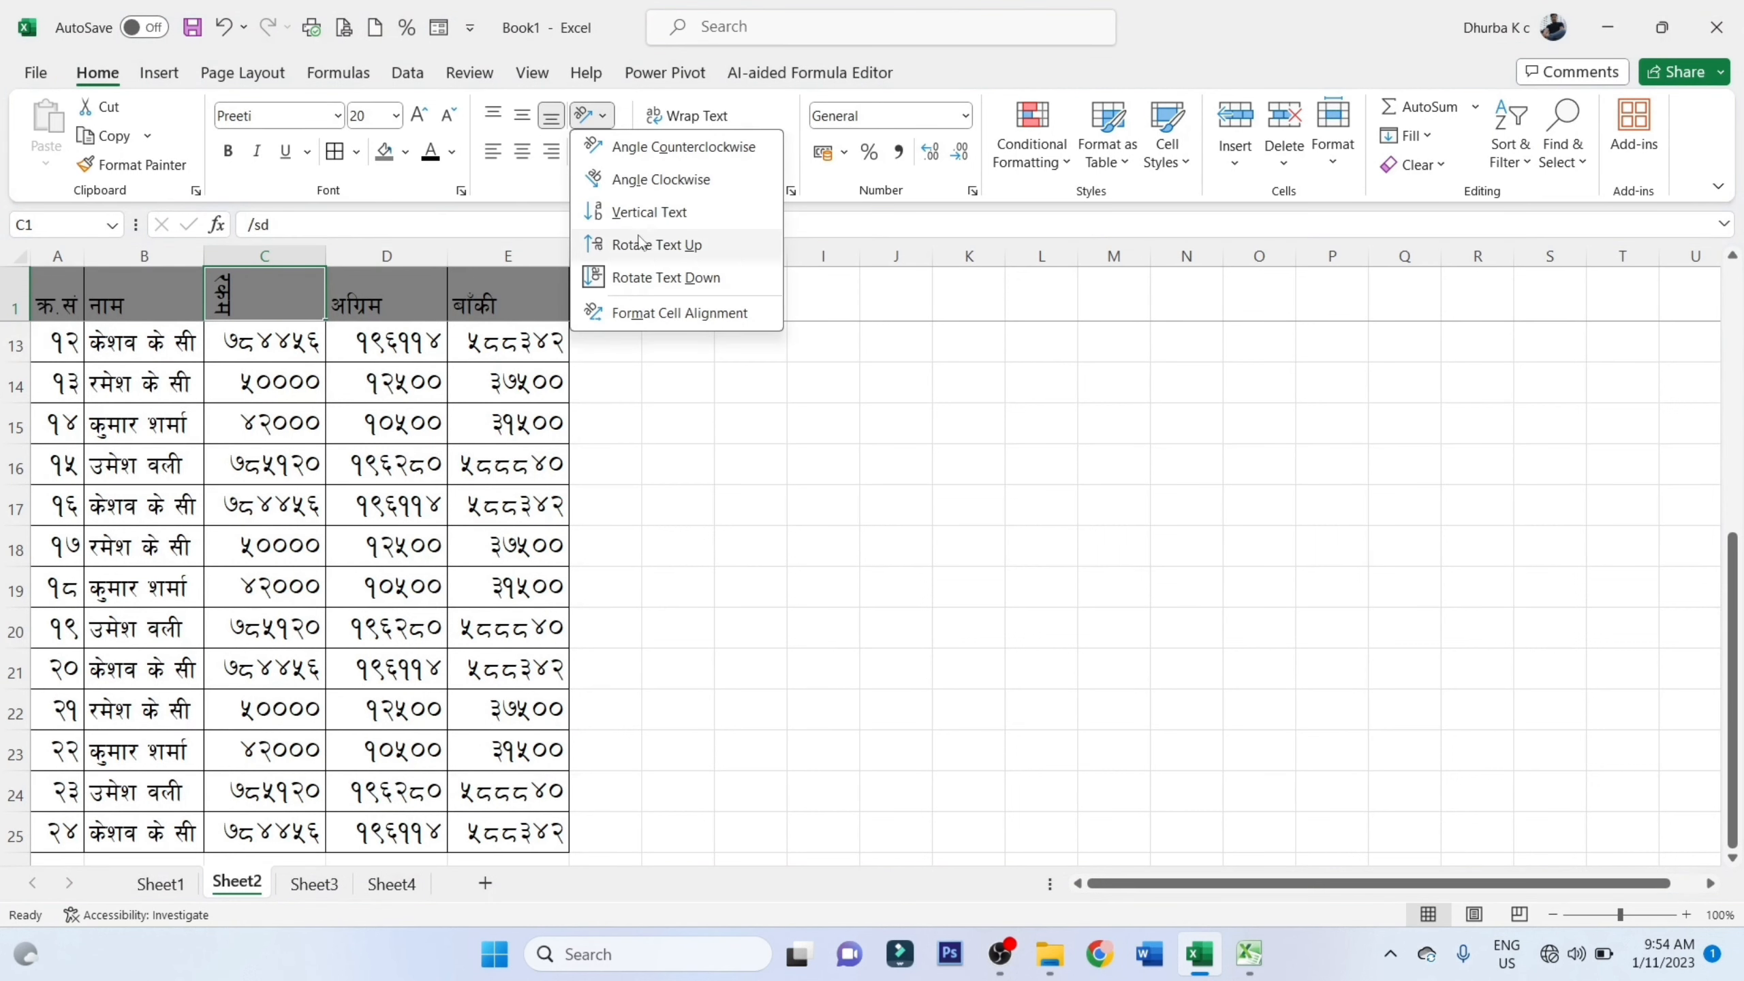
click(641, 192)
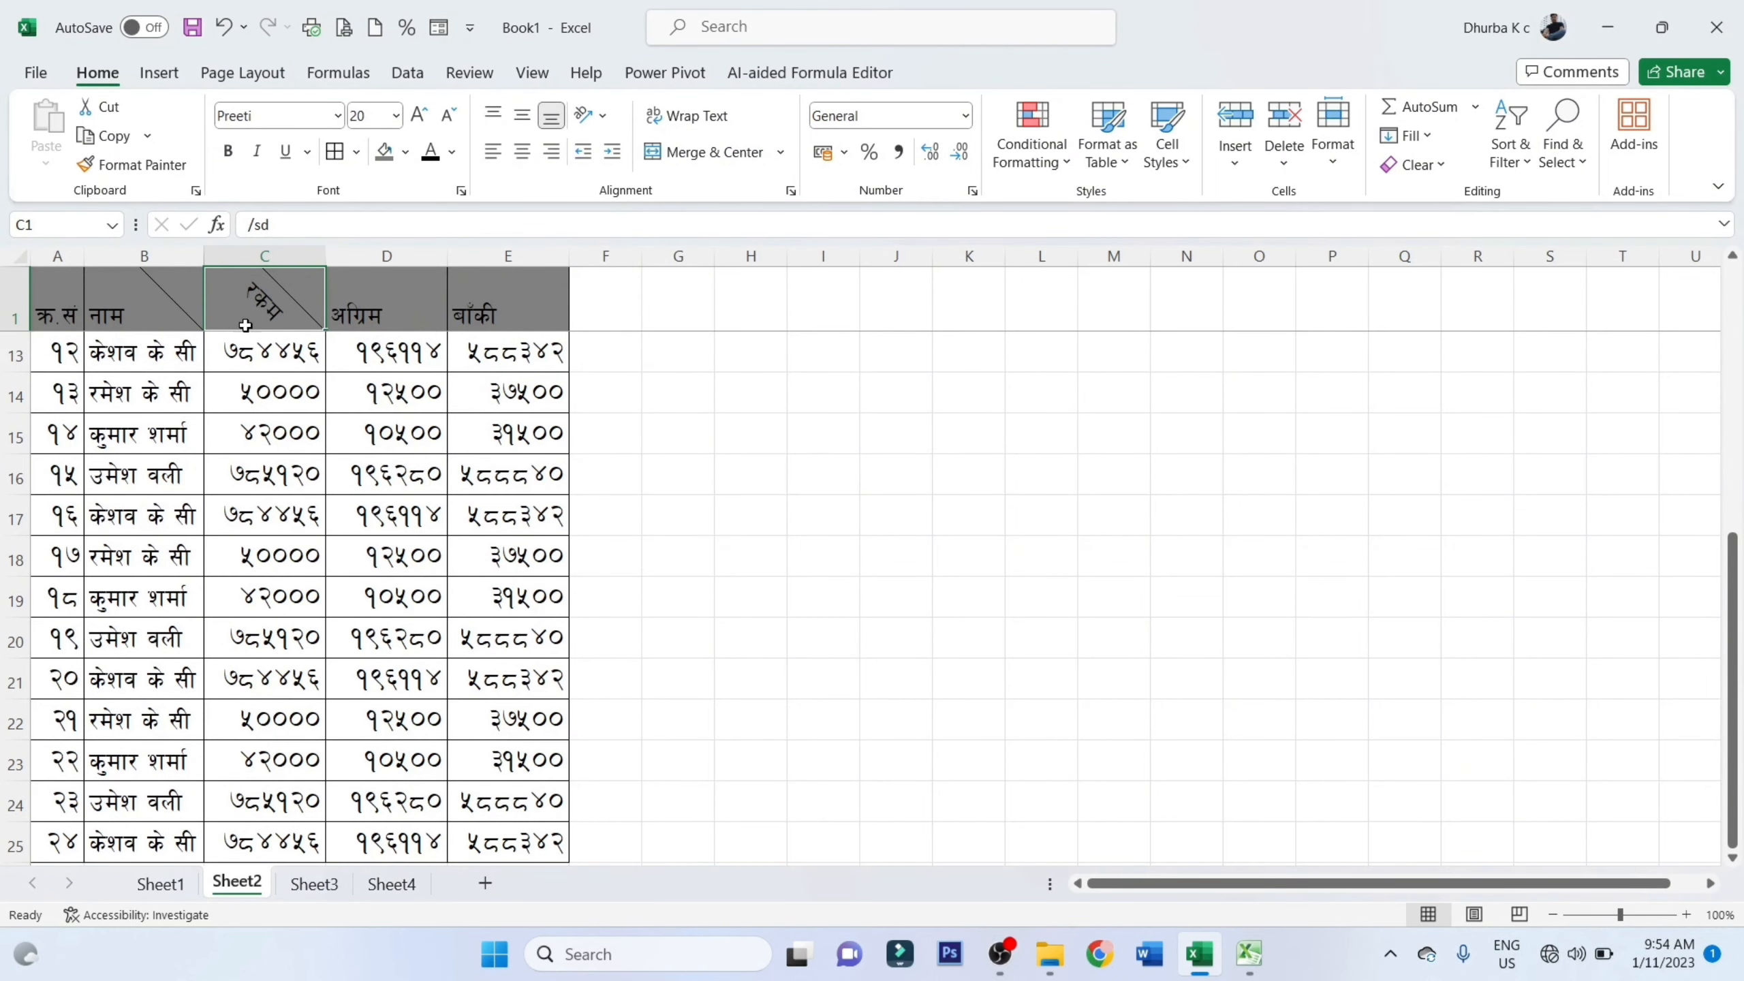
click(610, 115)
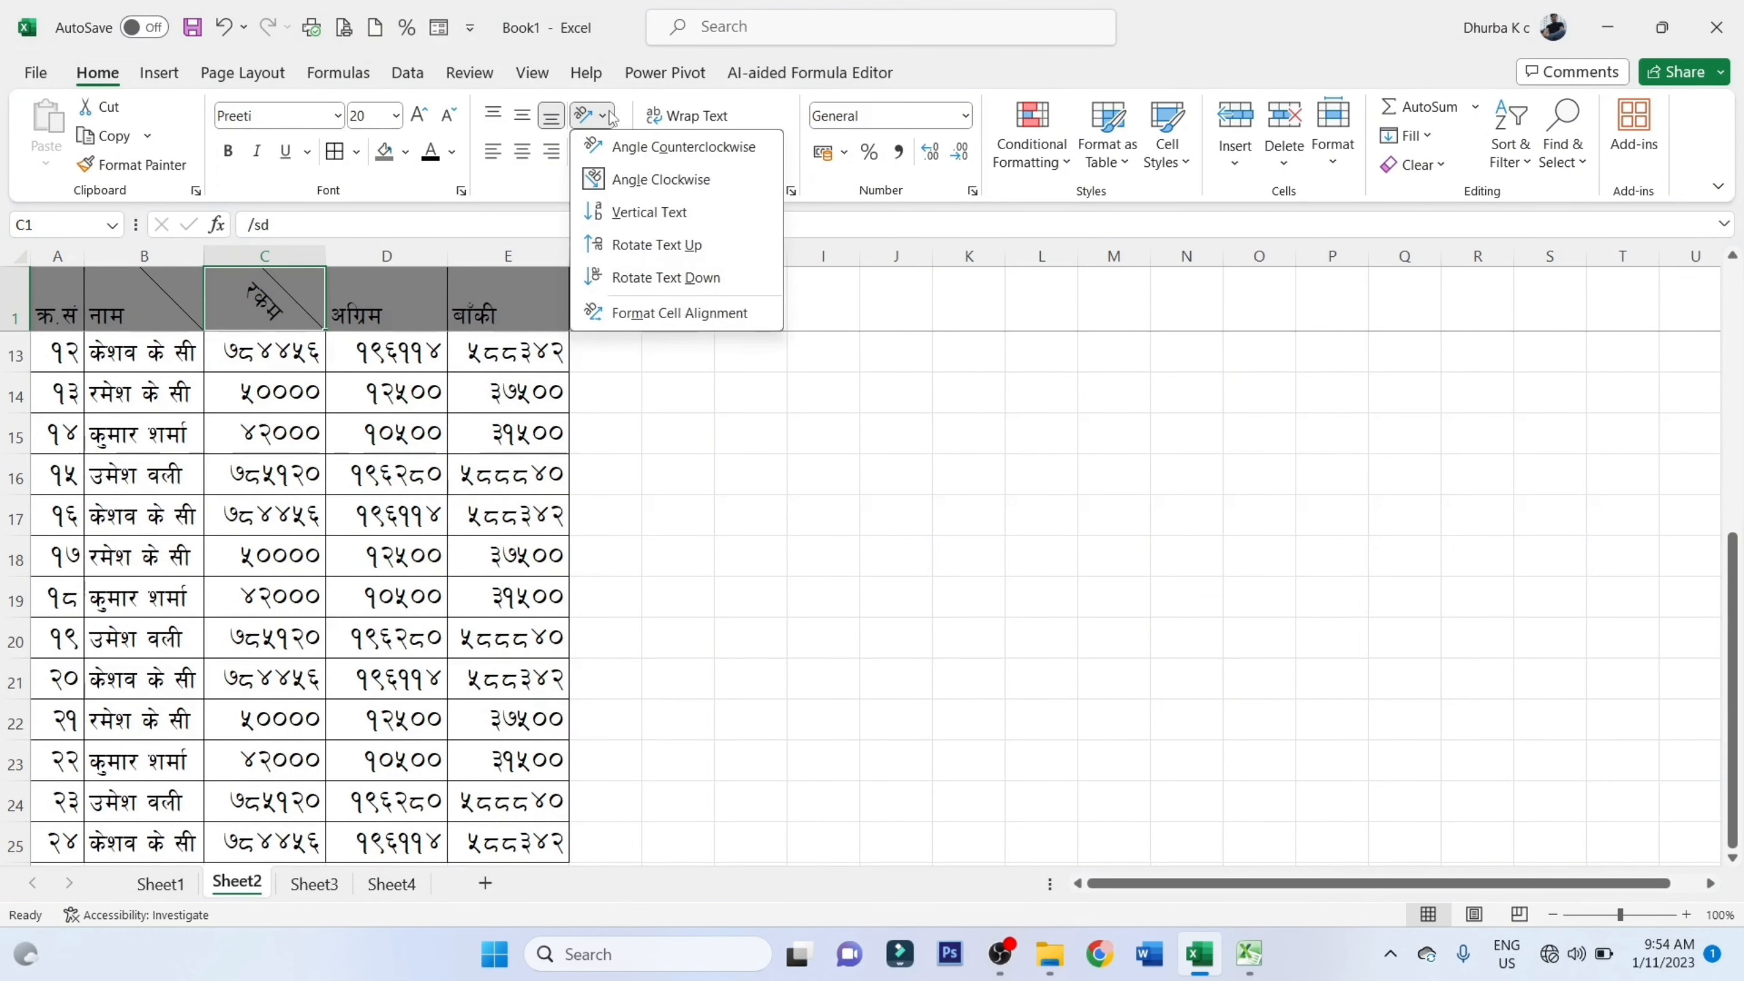
click(637, 151)
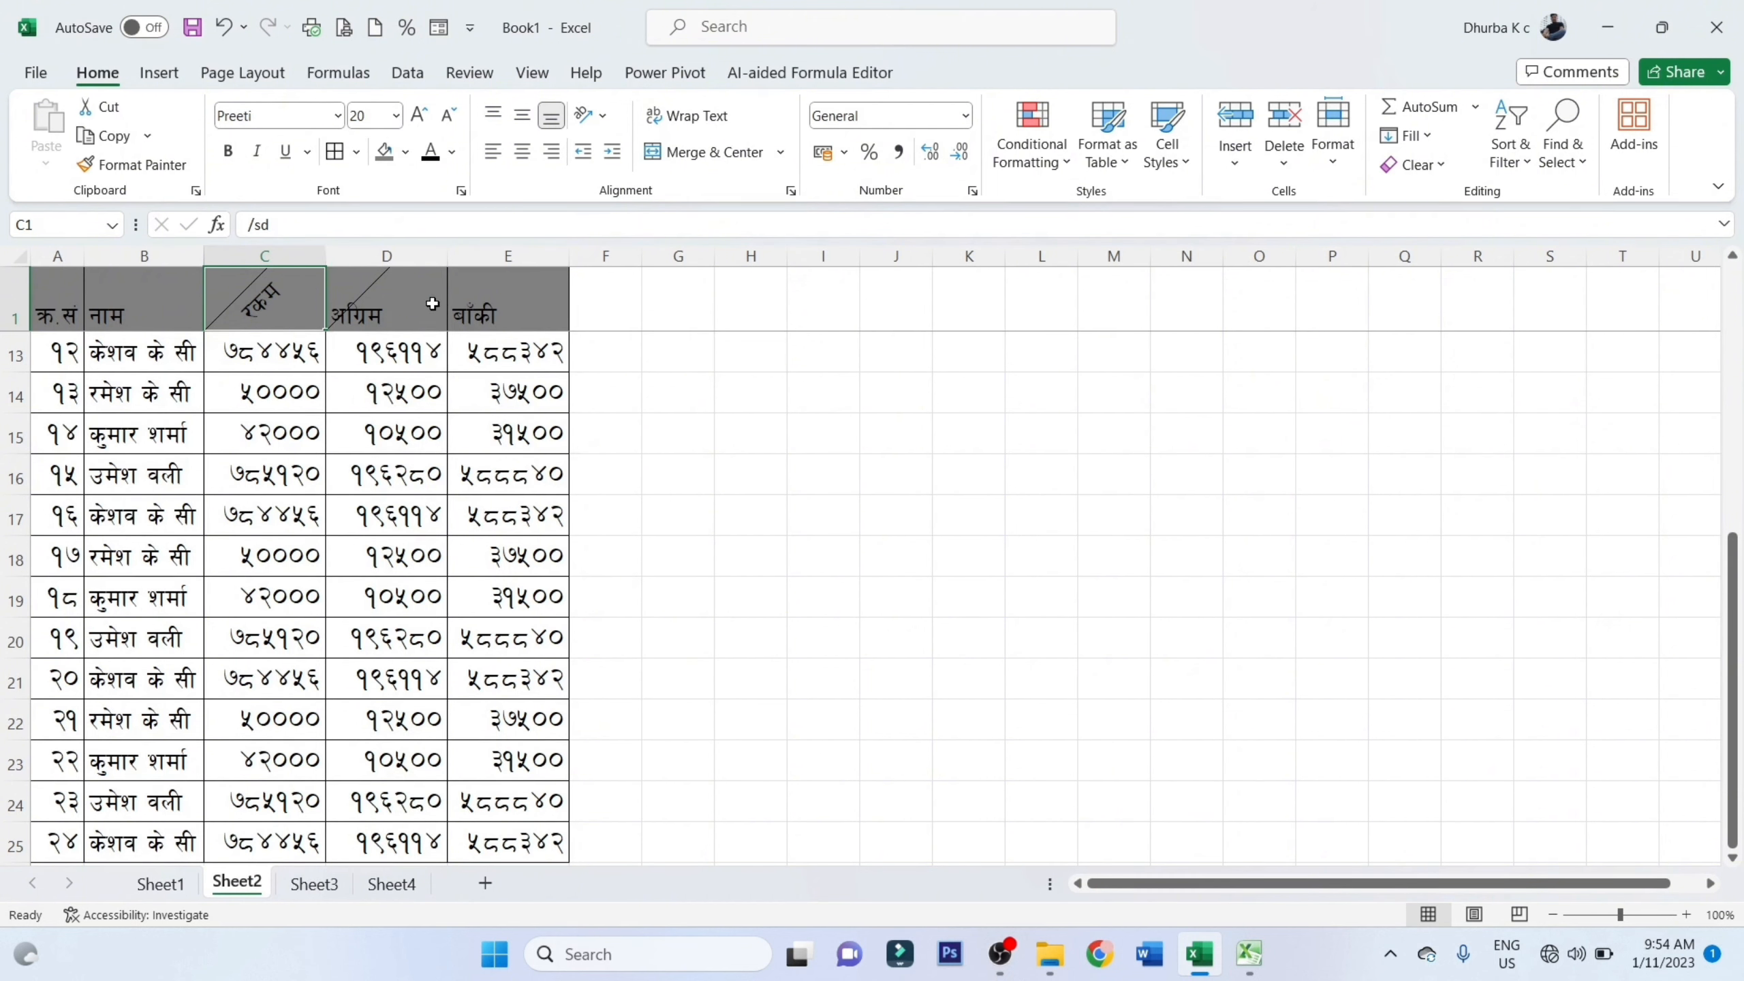
Set the text orientation of header cell E1 to -60 degrees in its cell alignment format
click(483, 312)
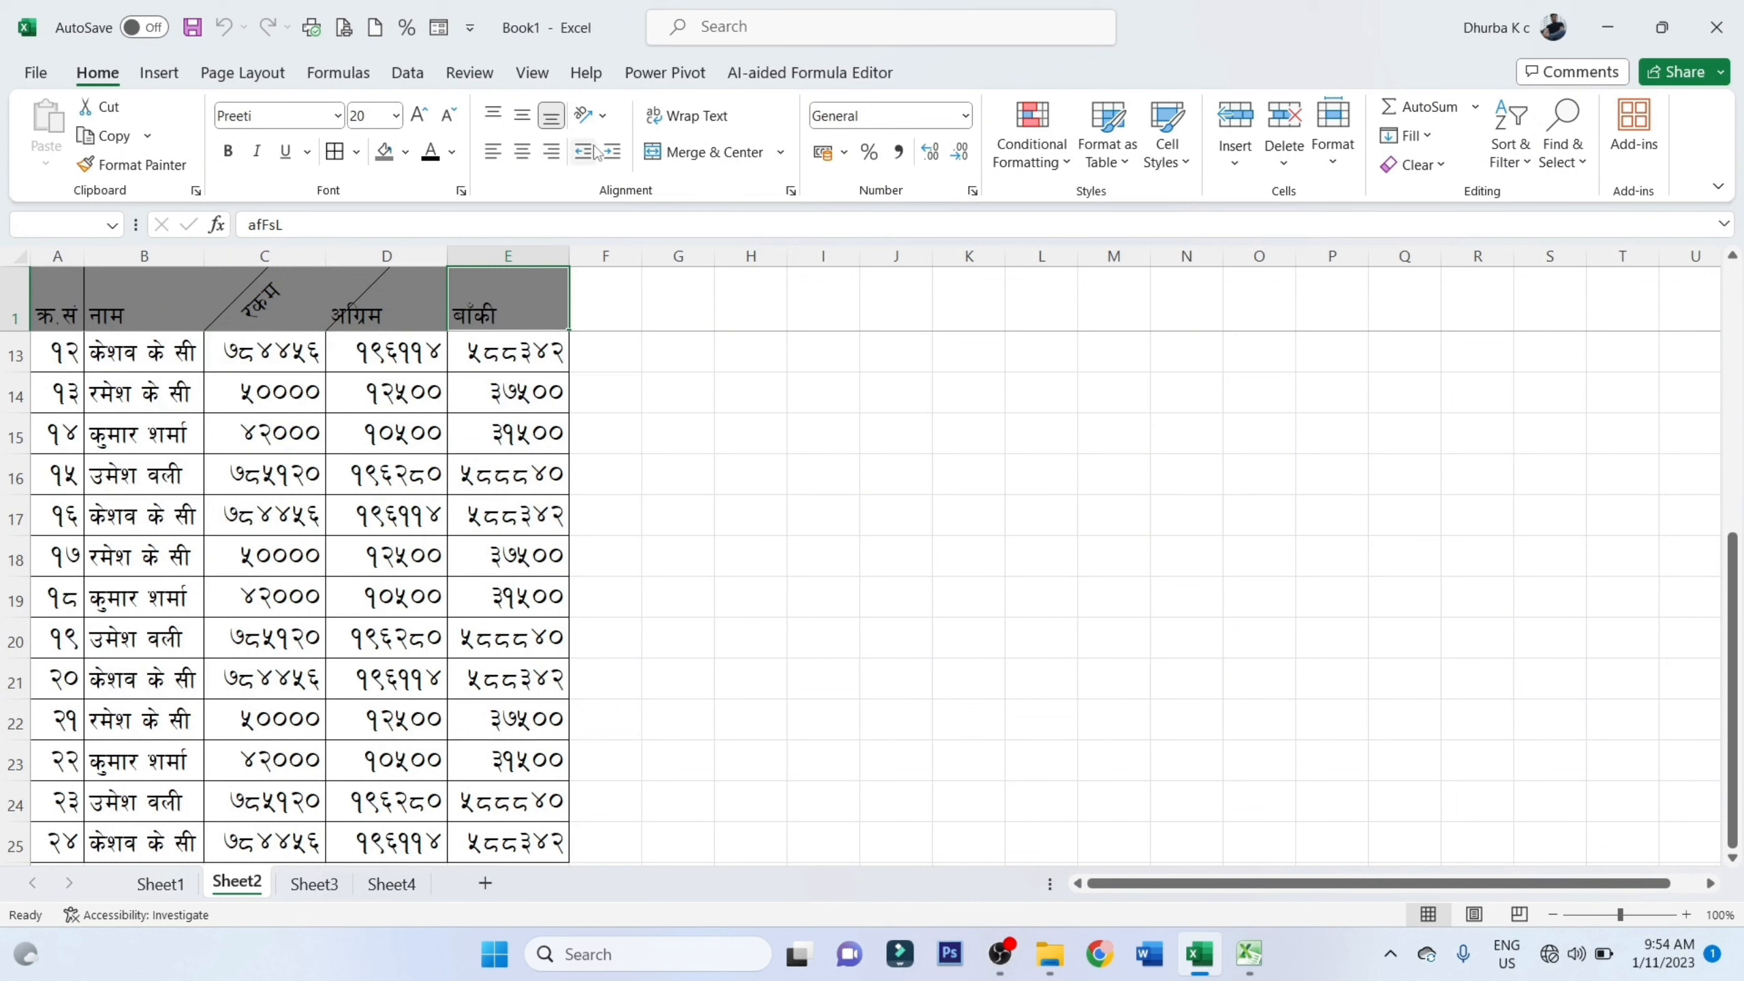
click(603, 117)
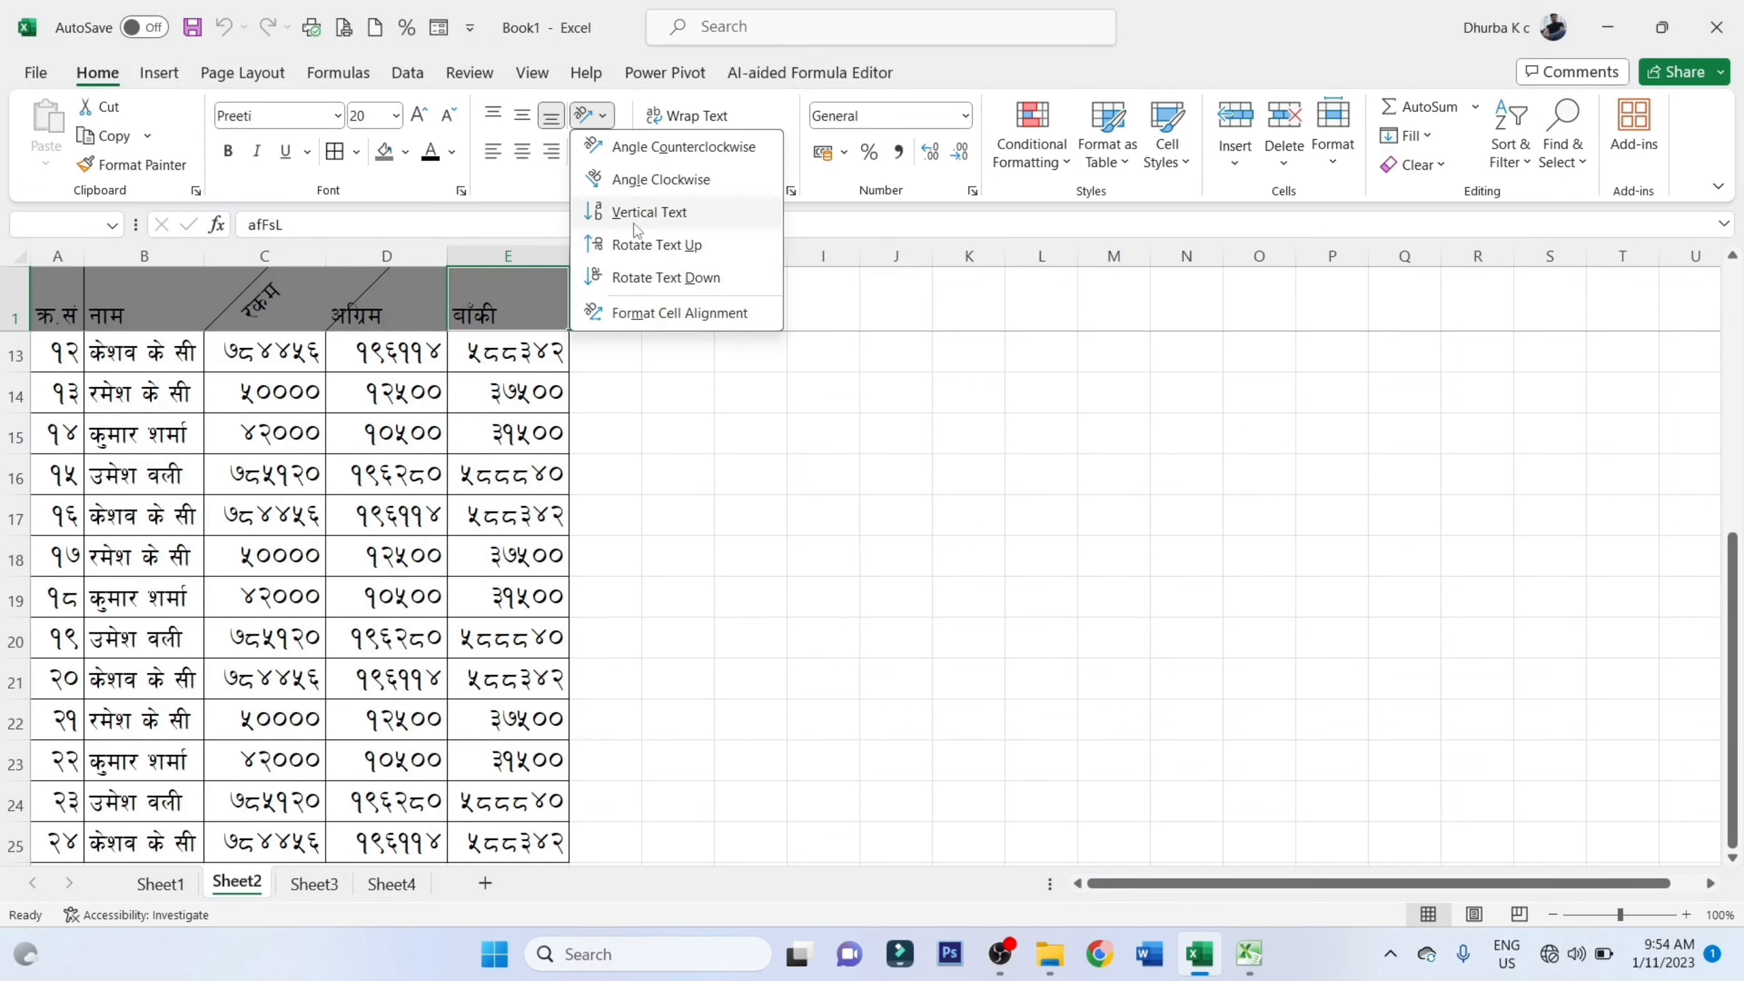
click(637, 314)
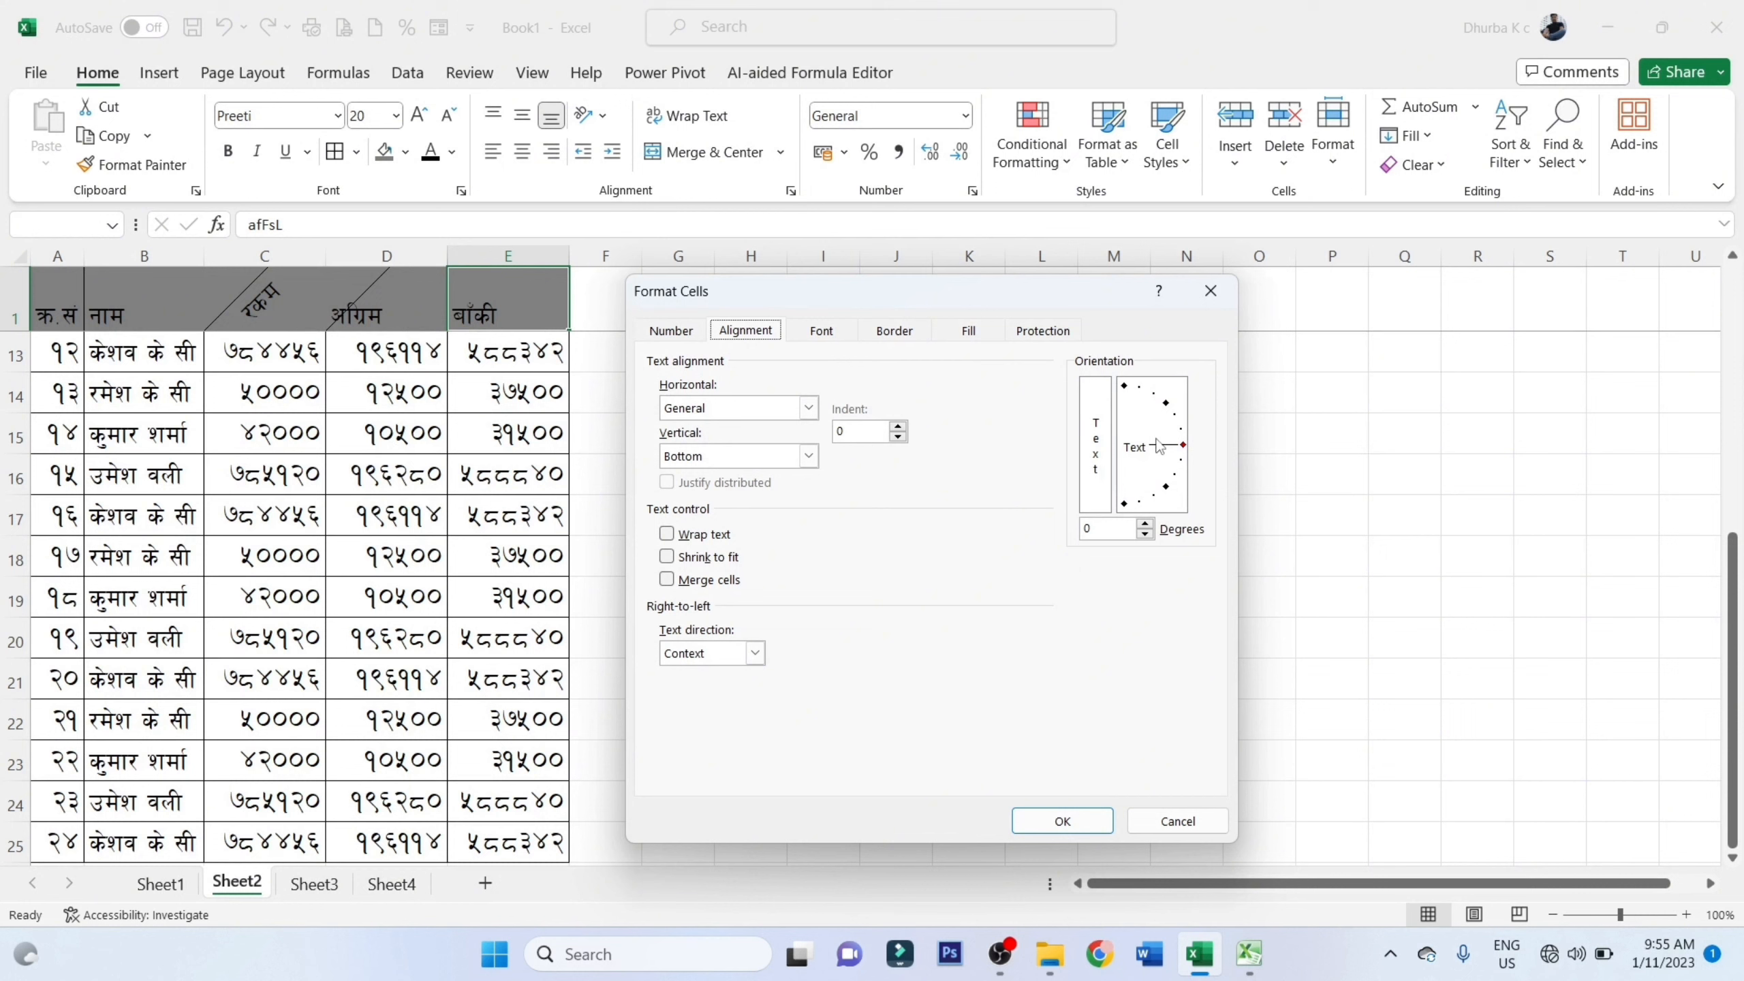
click(1125, 387)
mouse_move(1128, 394)
mouse_down()
mouse_move(1180, 428)
mouse_move(1167, 486)
mouse_move(1124, 510)
mouse_move(1166, 488)
mouse_move(1185, 440)
mouse_move(1161, 504)
mouse_up()
click(1063, 821)
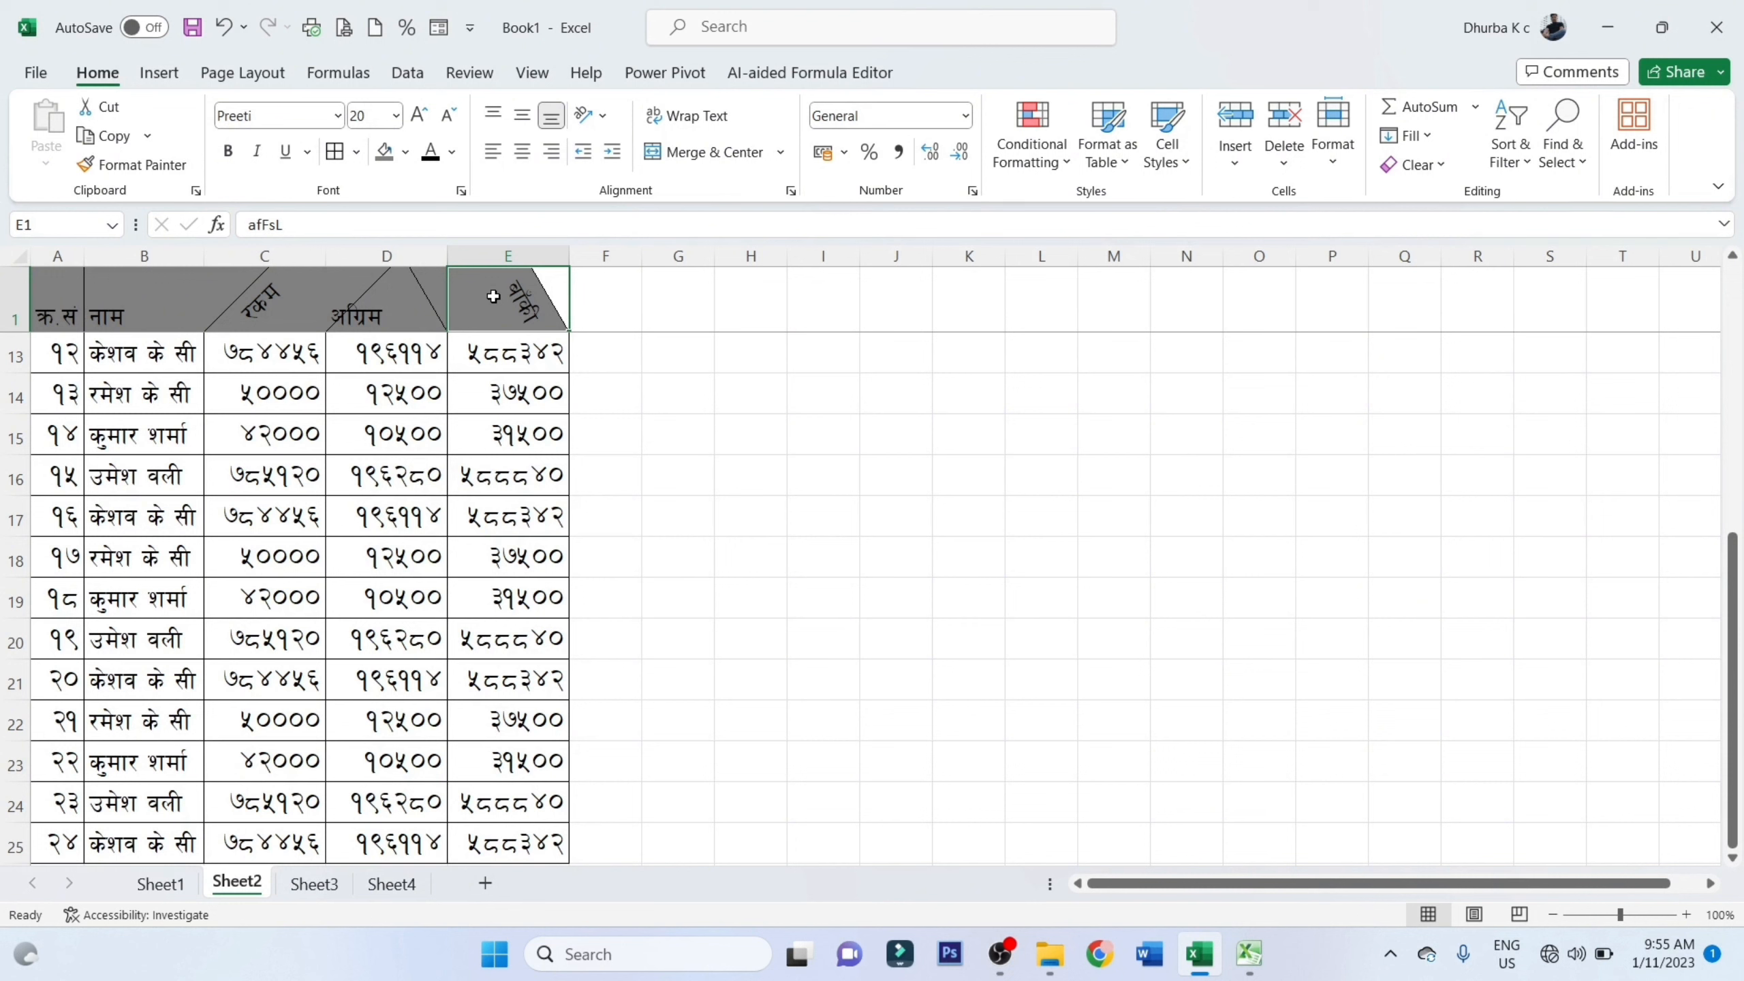
click(388, 293)
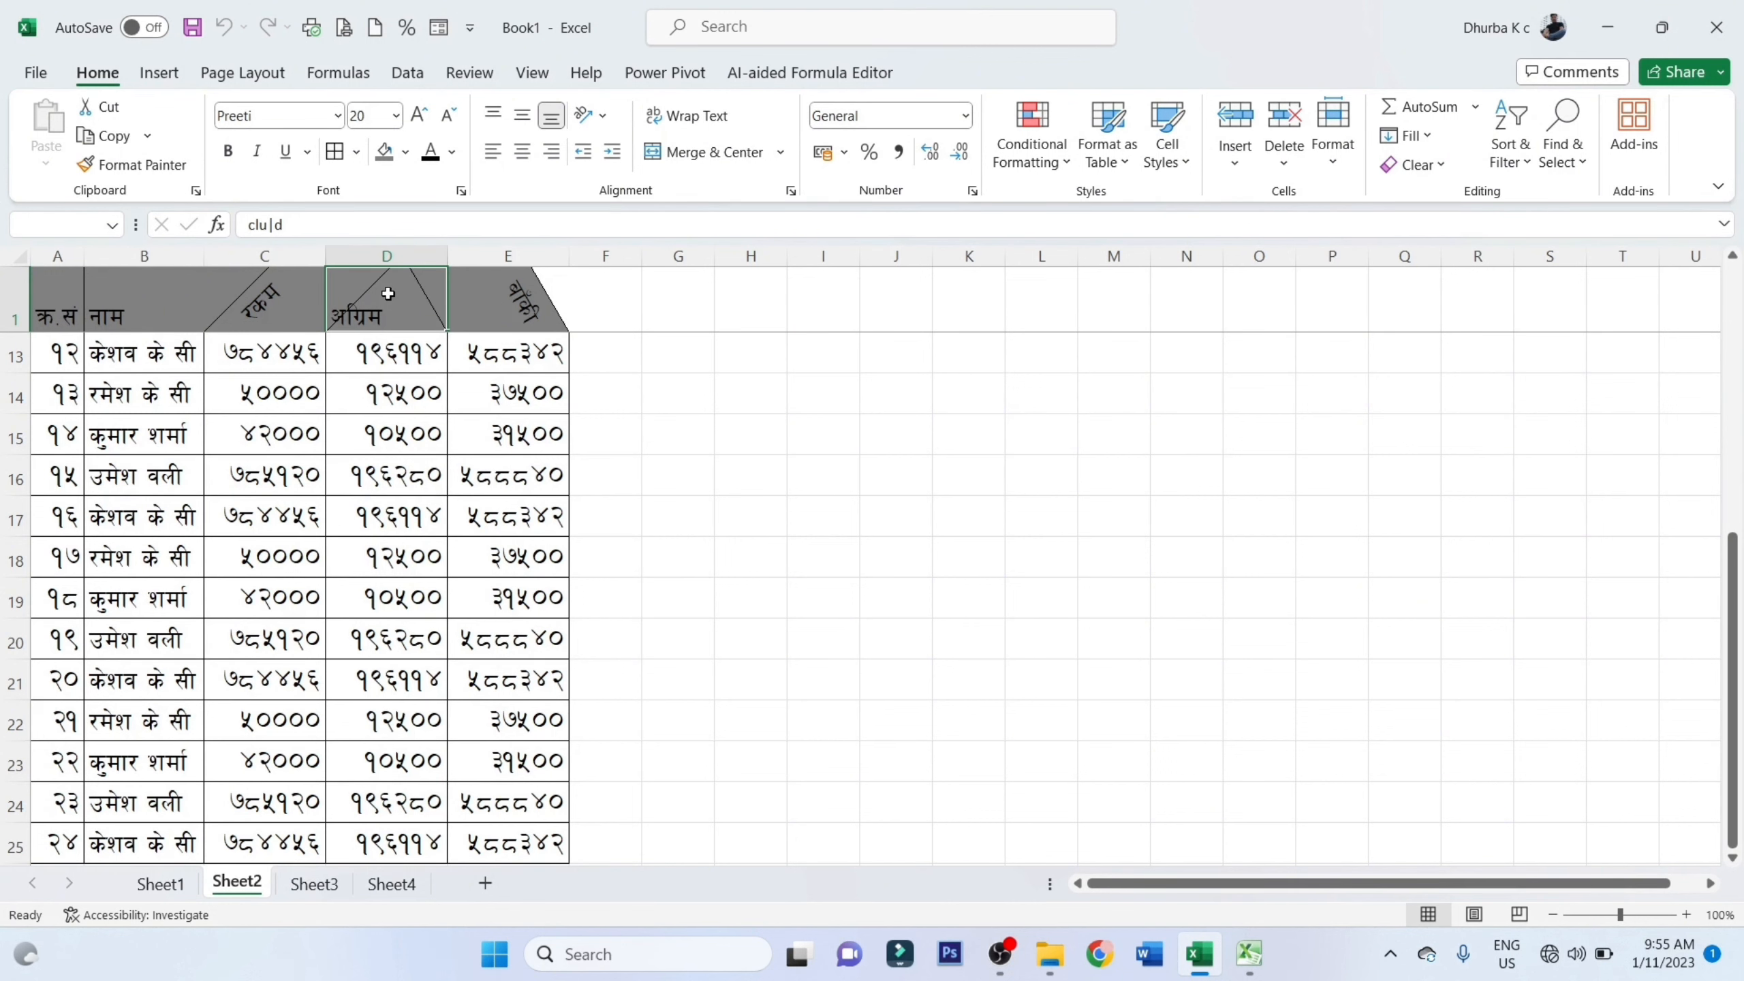
click(555, 323)
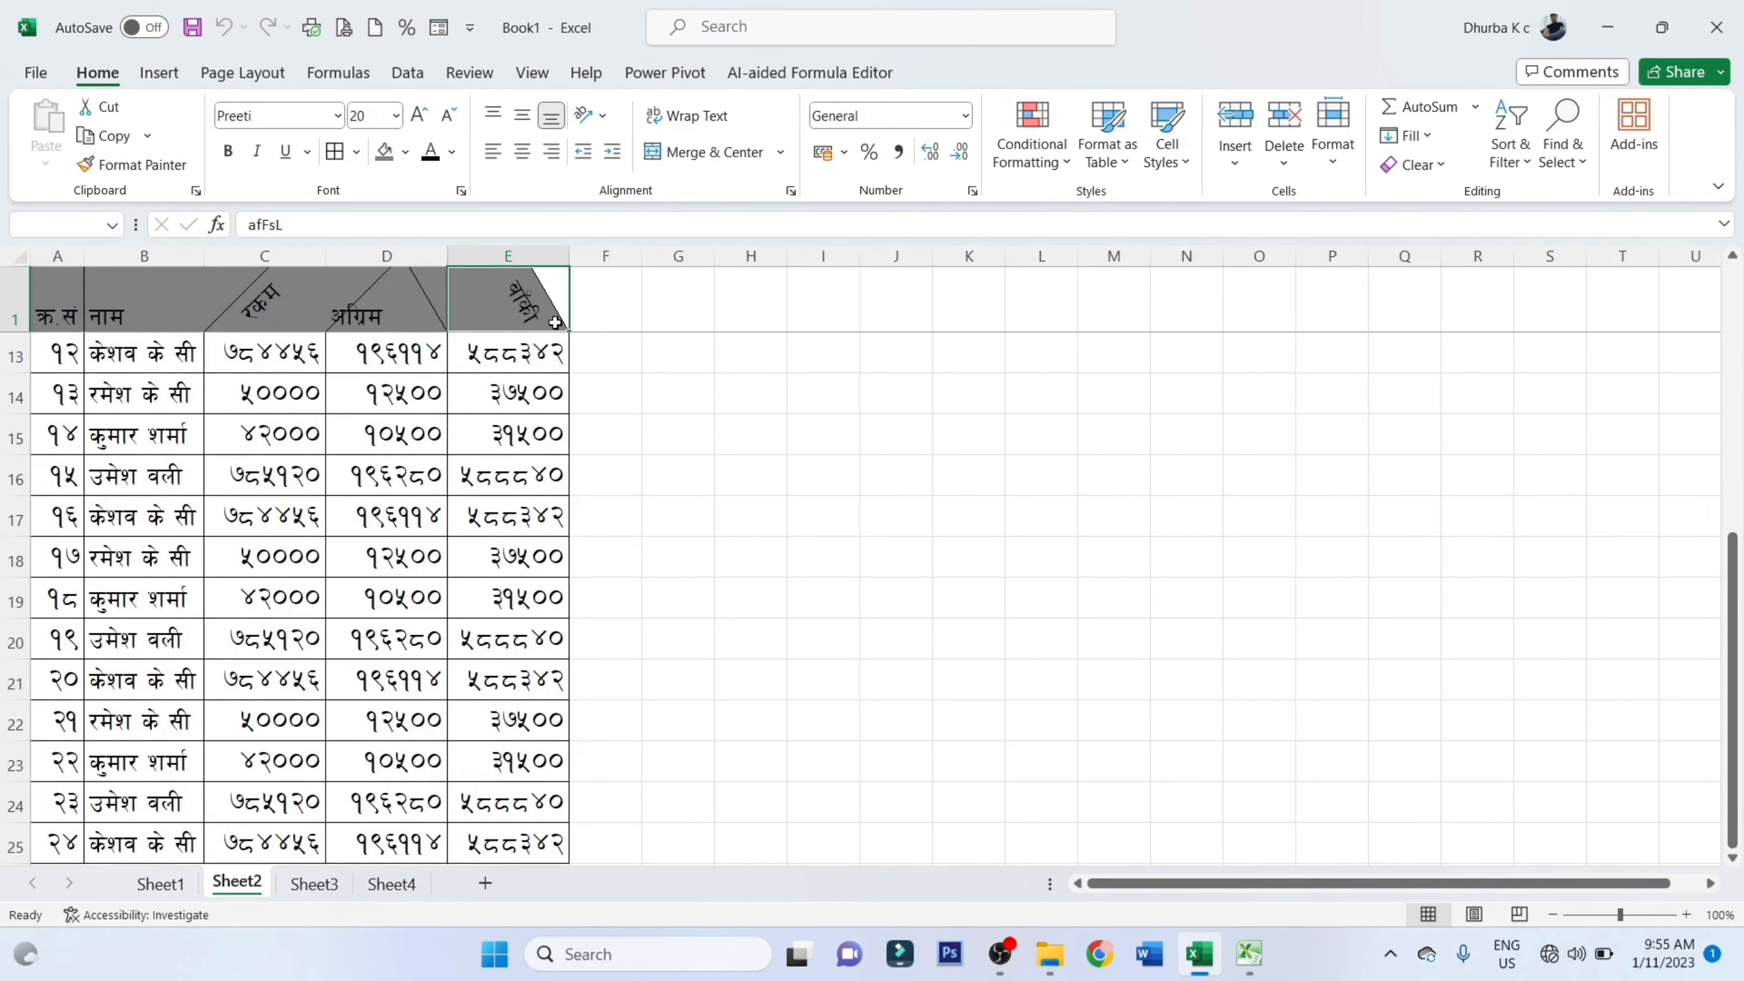
click(616, 443)
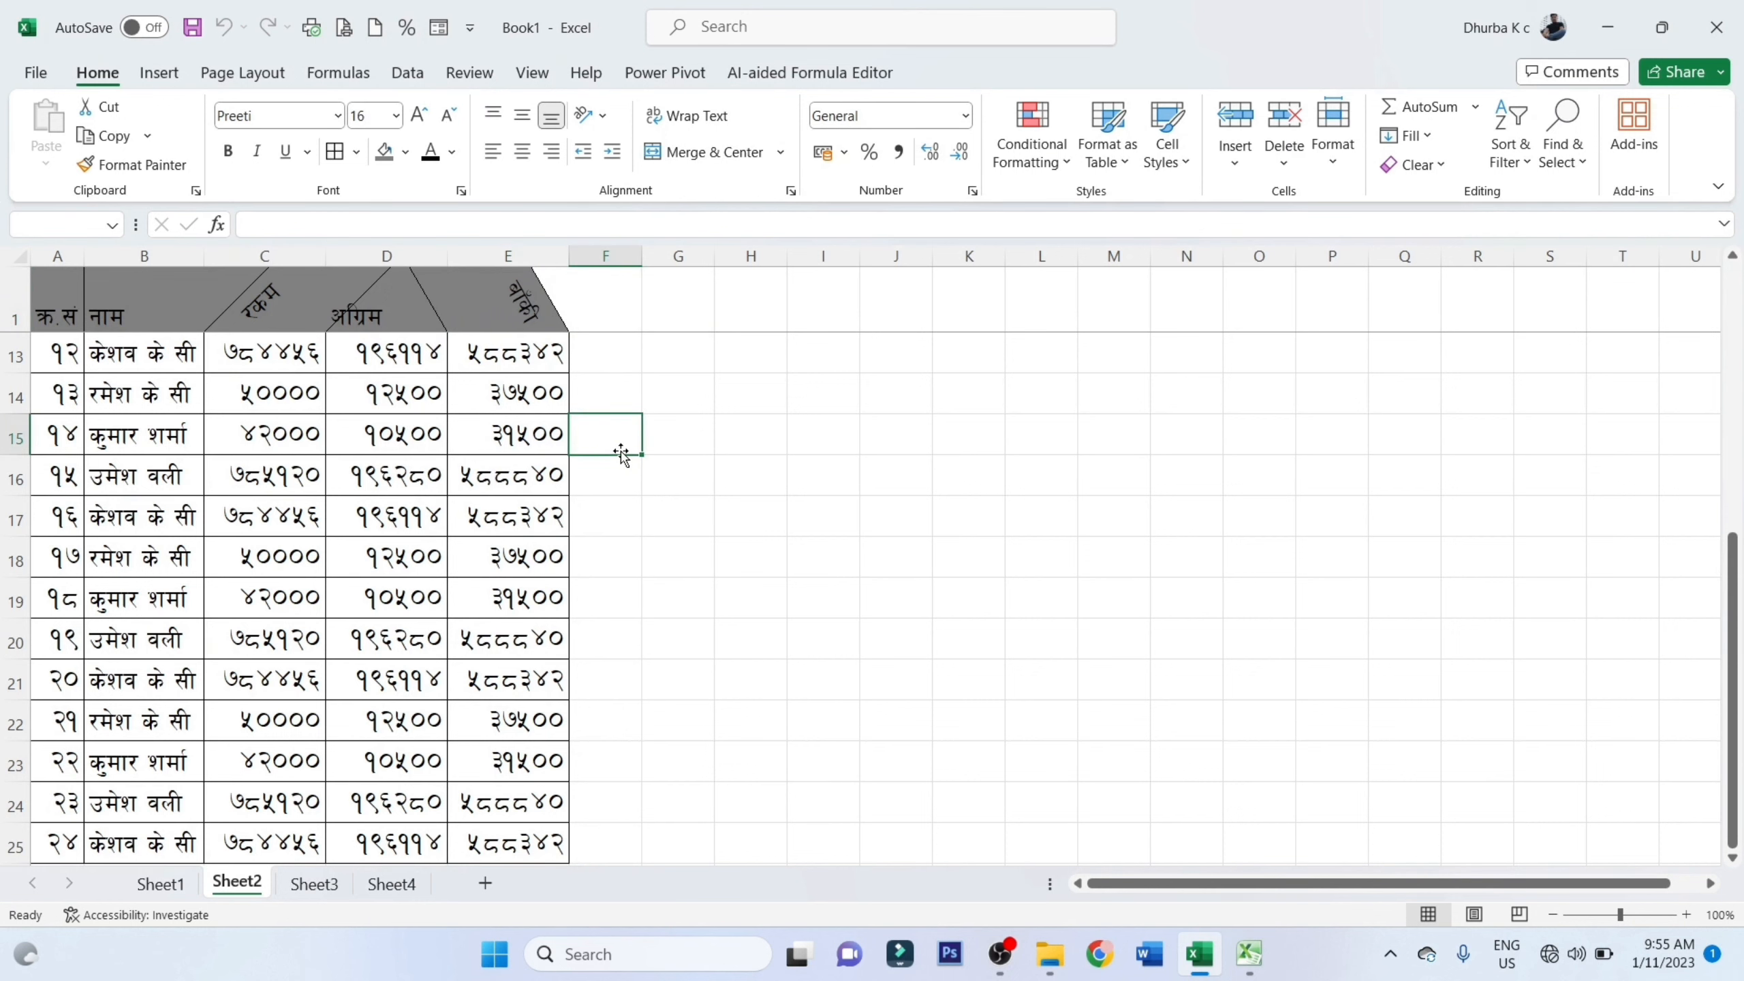
click(631, 366)
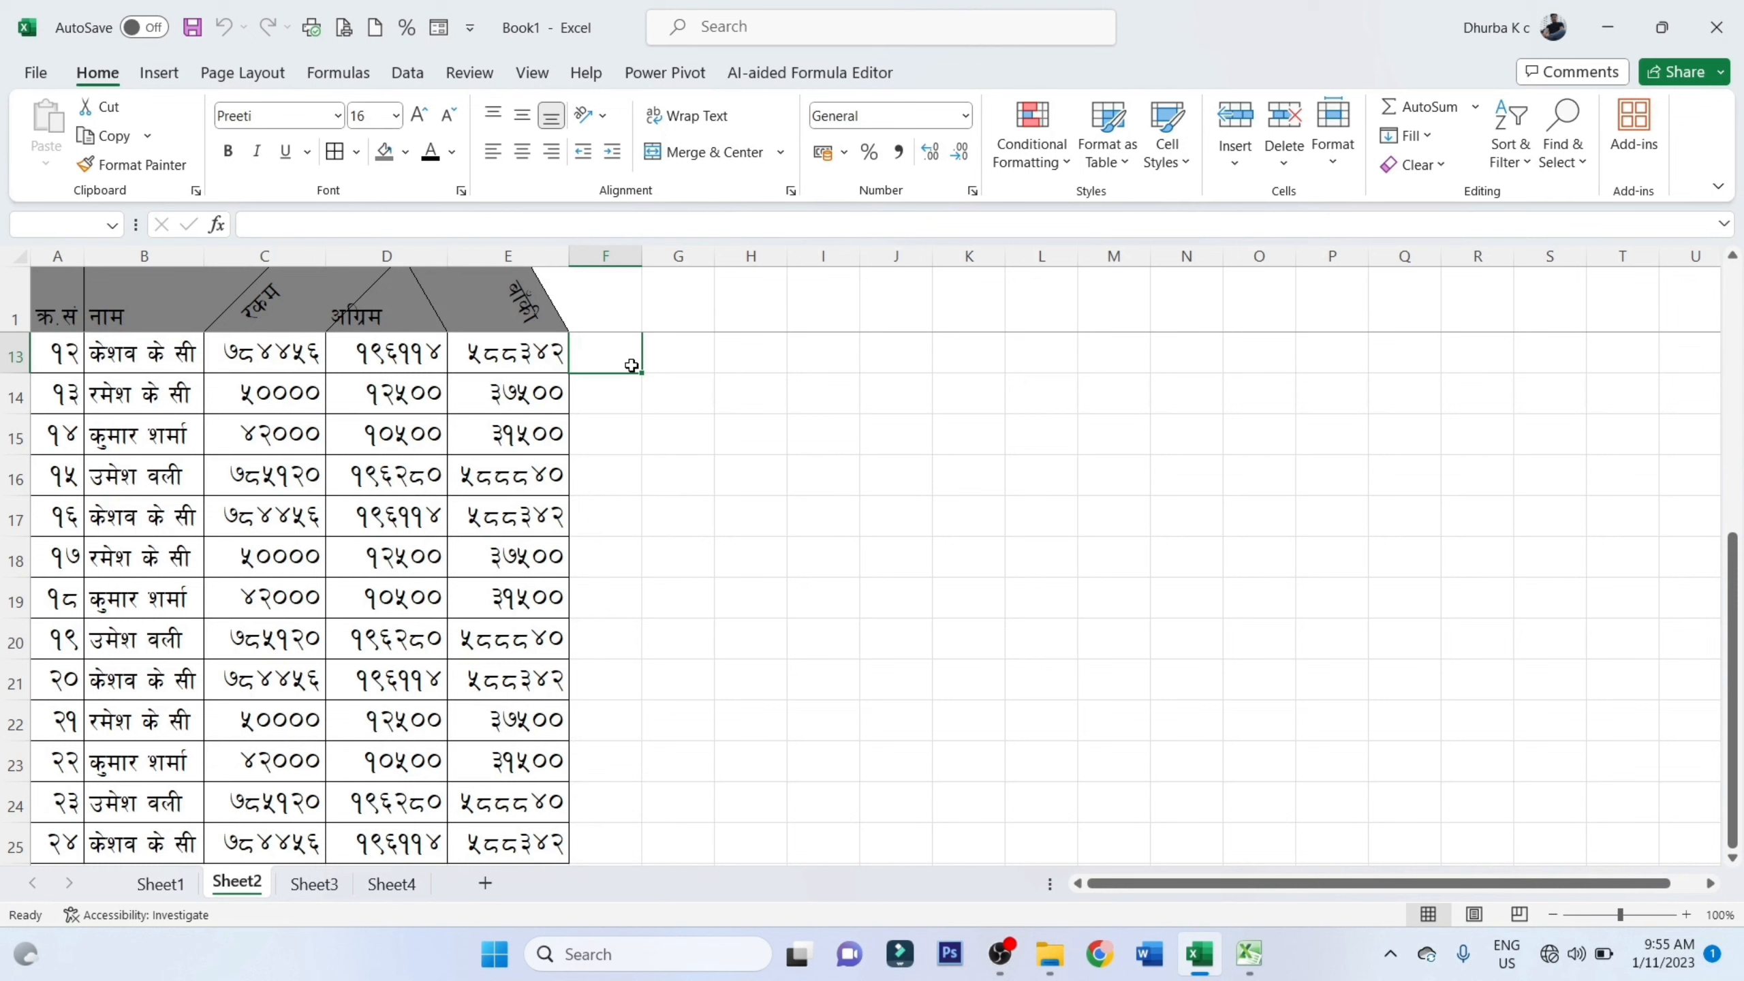
click(650, 370)
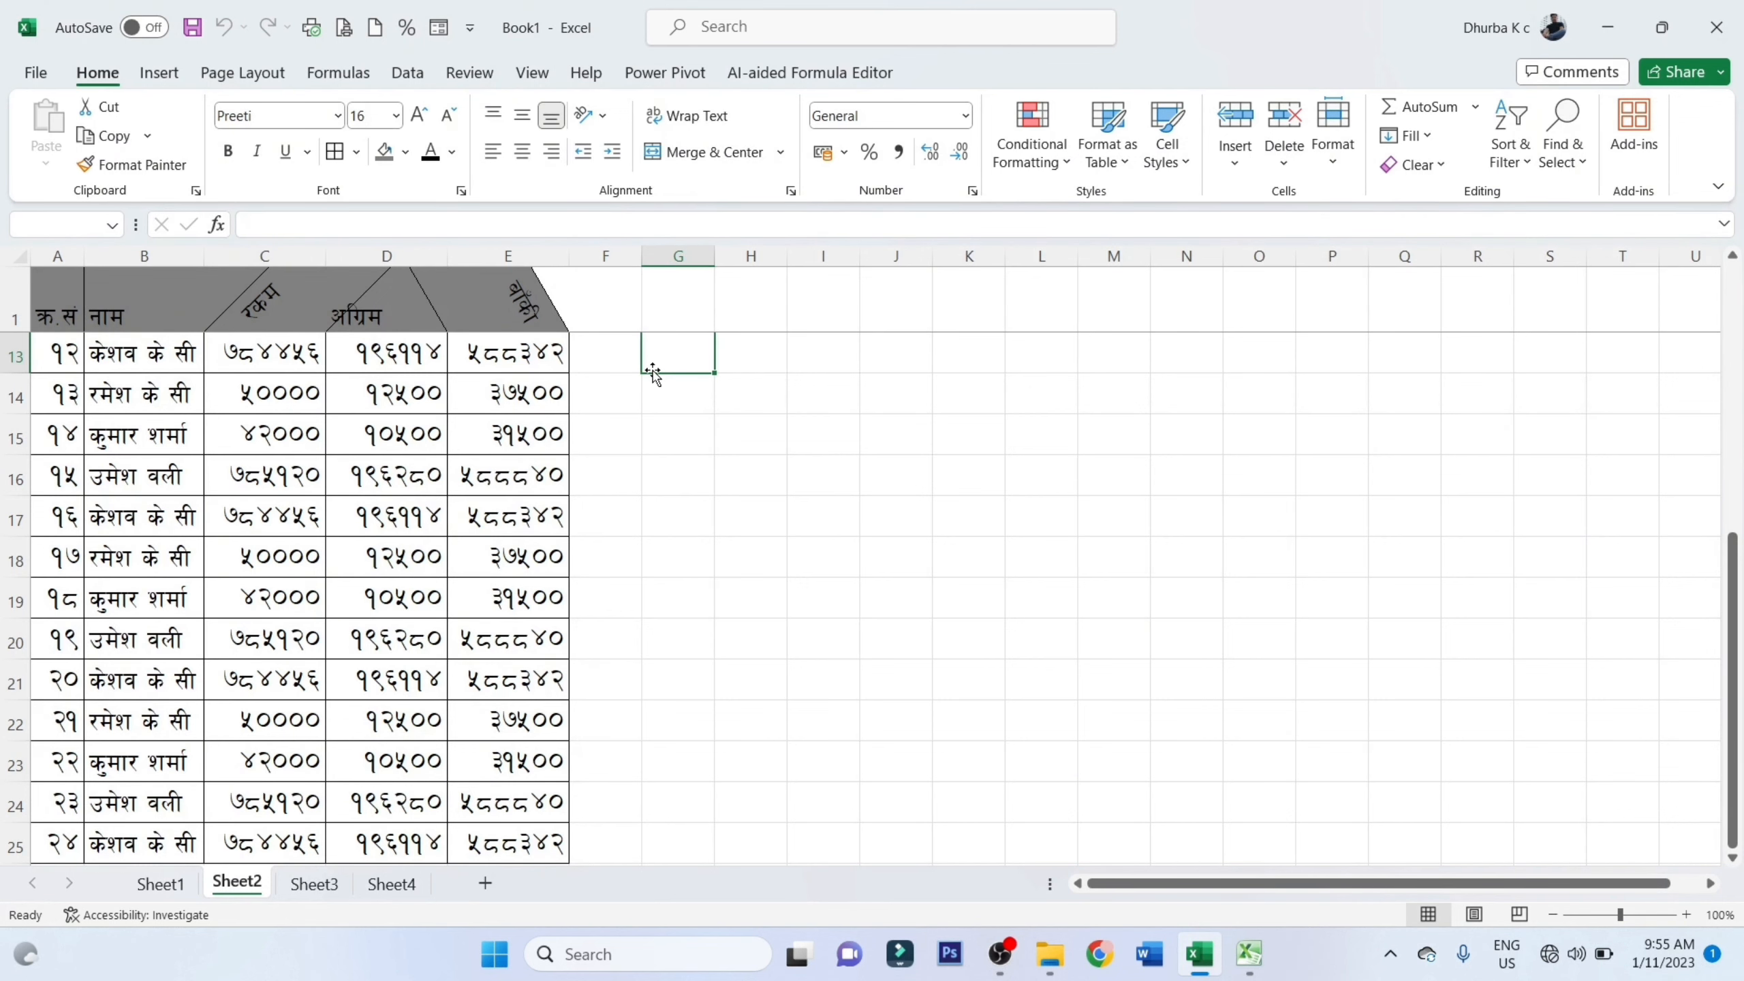